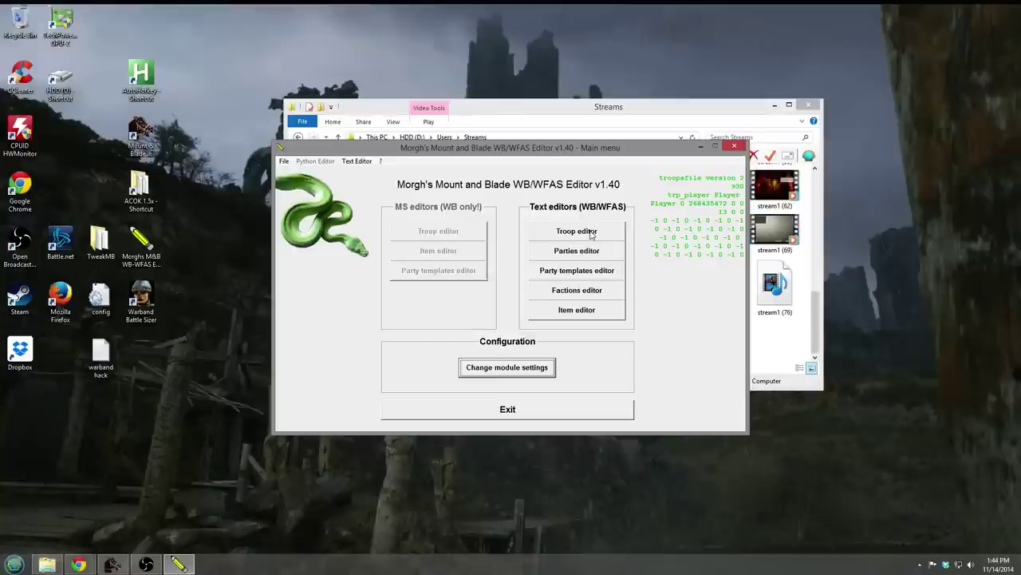
Open the text-file troop editor and look through the troop list, starting with trp_player.
left_click(591, 233)
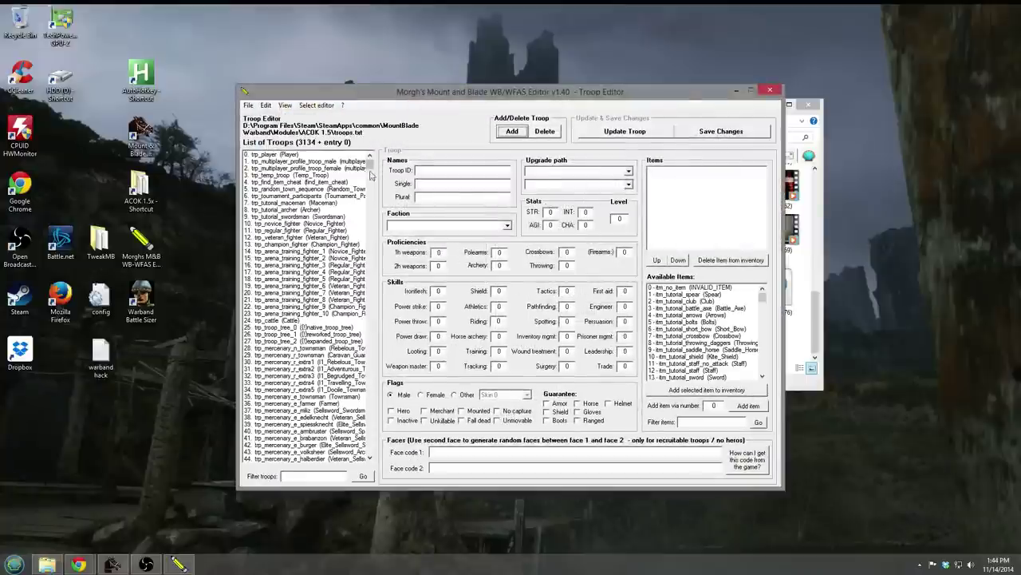
left_click(276, 154)
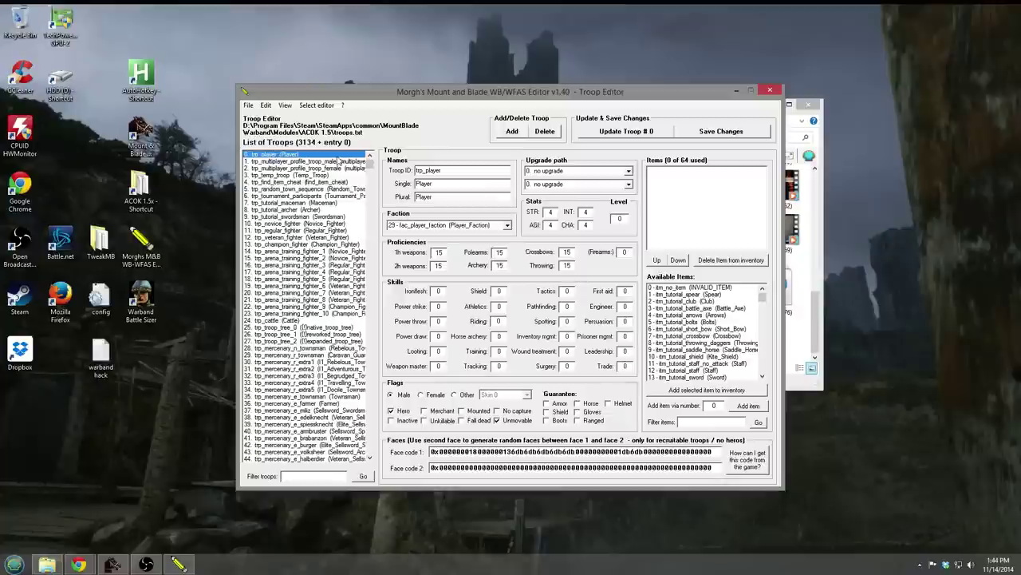
scroll(335, 285, "down", 3)
scroll(335, 285, "up", 3)
left_click_drag(370, 157, 381, 461)
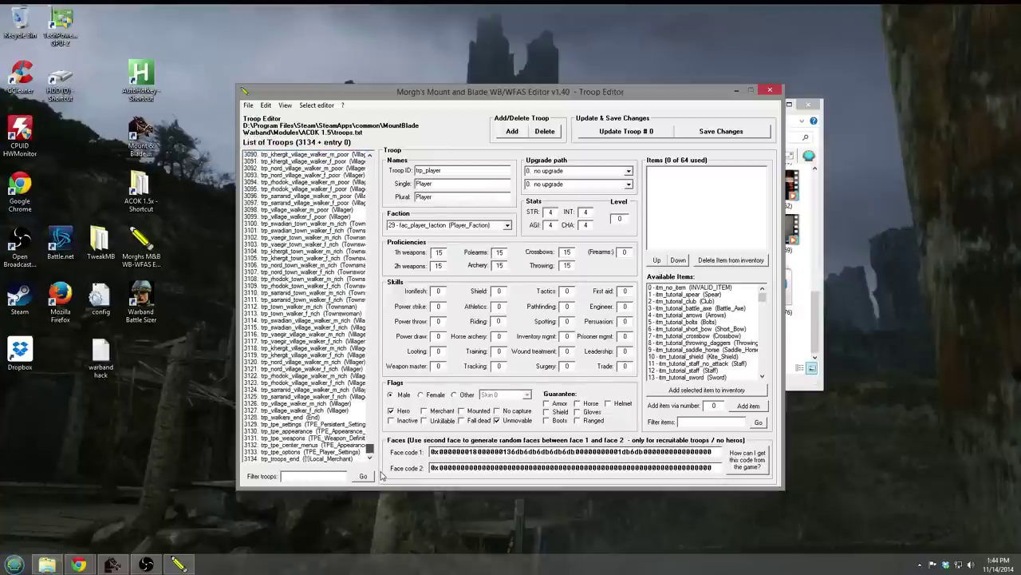
left_click_drag(381, 476, 404, 338)
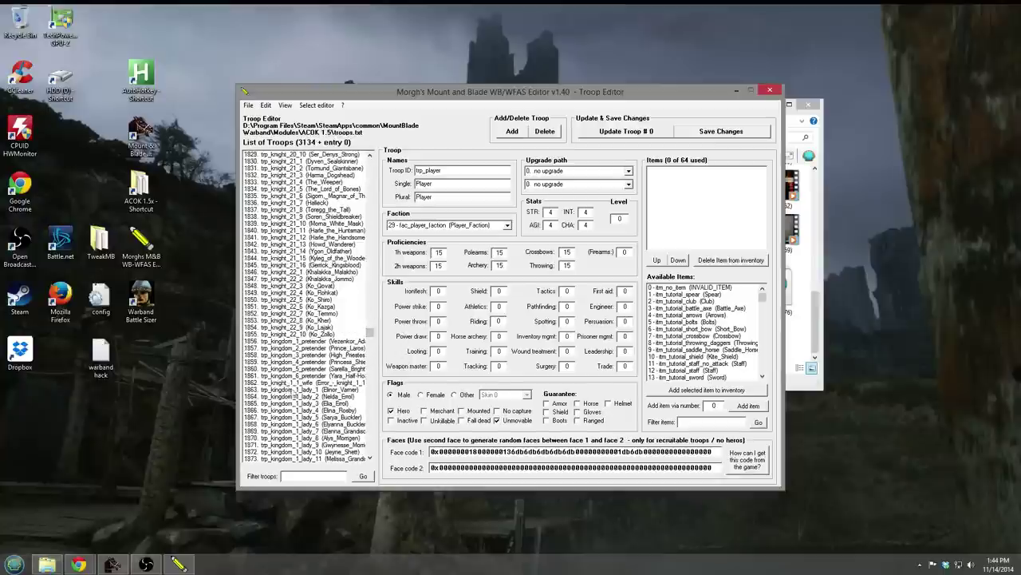
Inspect the inventory items of troop 1863, trp_kingdom_1_lady_1.
left_click(288, 389)
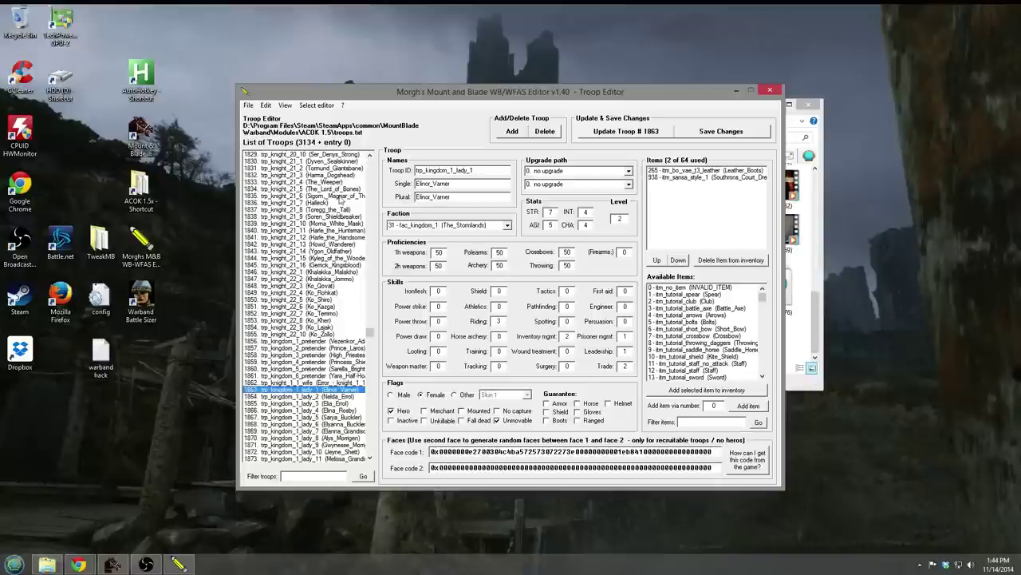
left_click(687, 170)
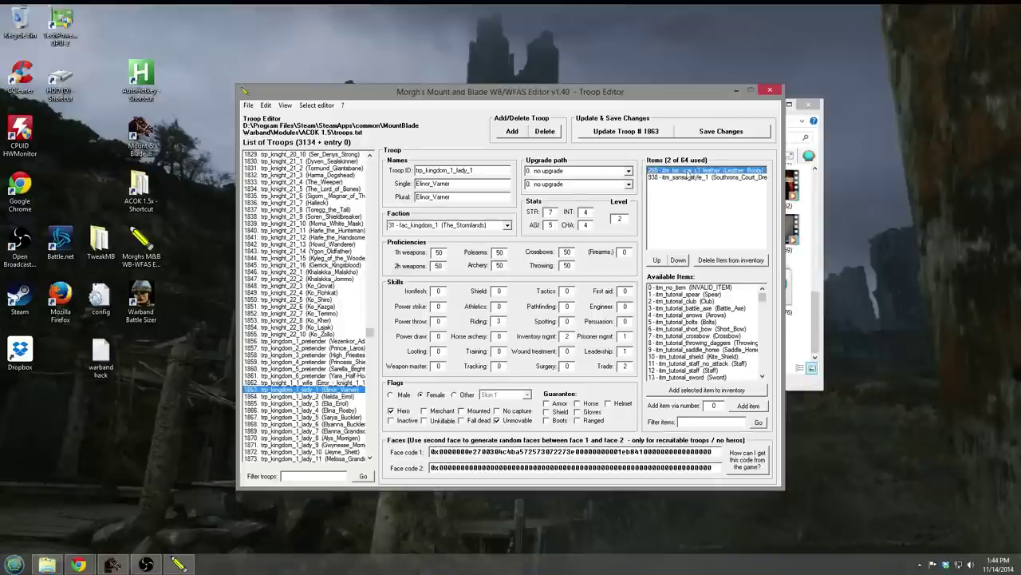
left_click(699, 177)
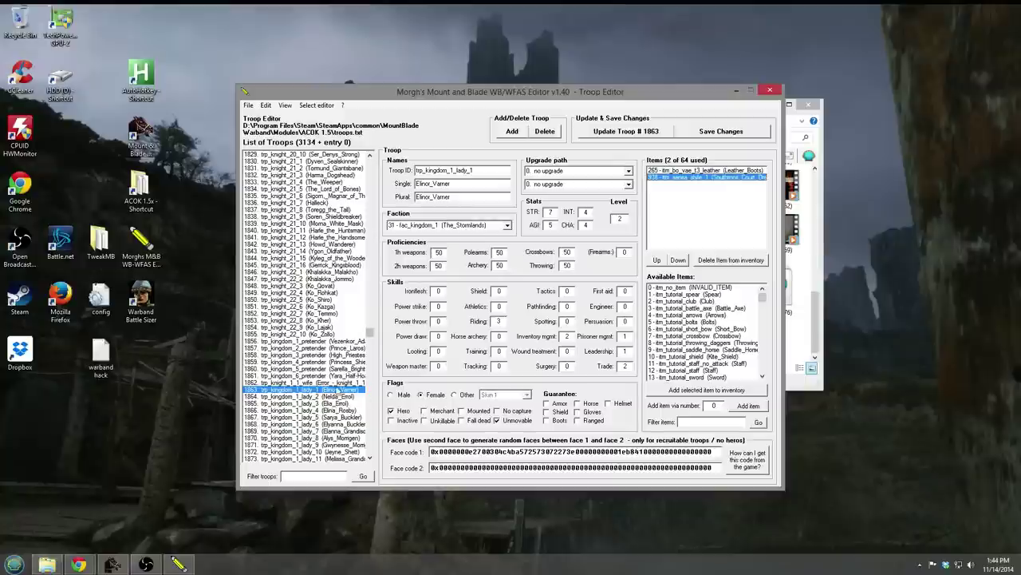
Add items 434 (Bascinet), 440 (Round_Steel_Shield) and 412 (itm_surcoat_braavosi) to the inventory of troop 1867, trp_kingdom_1_lady_5.
left_click(327, 417)
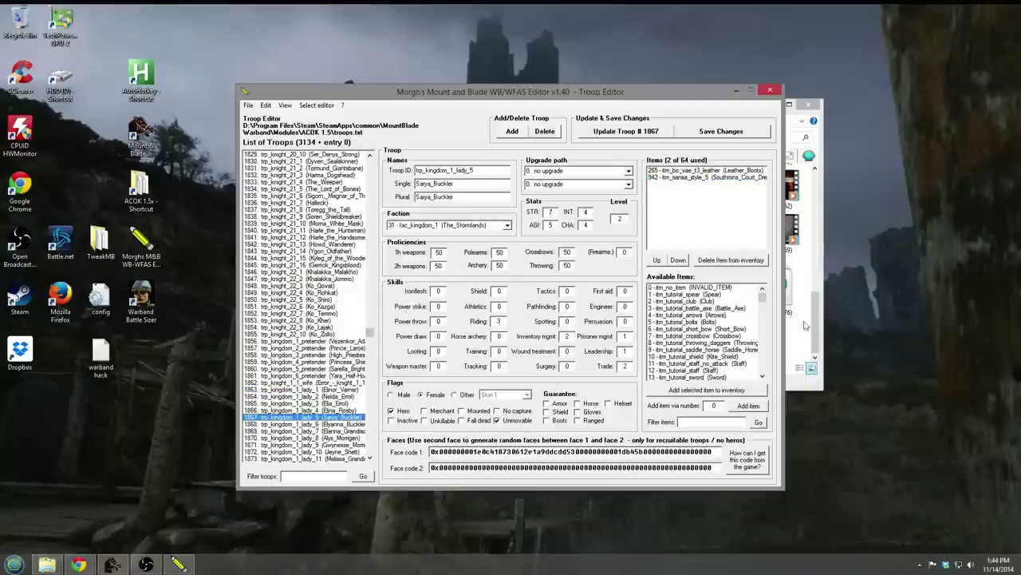
left_click_drag(760, 303, 766, 332)
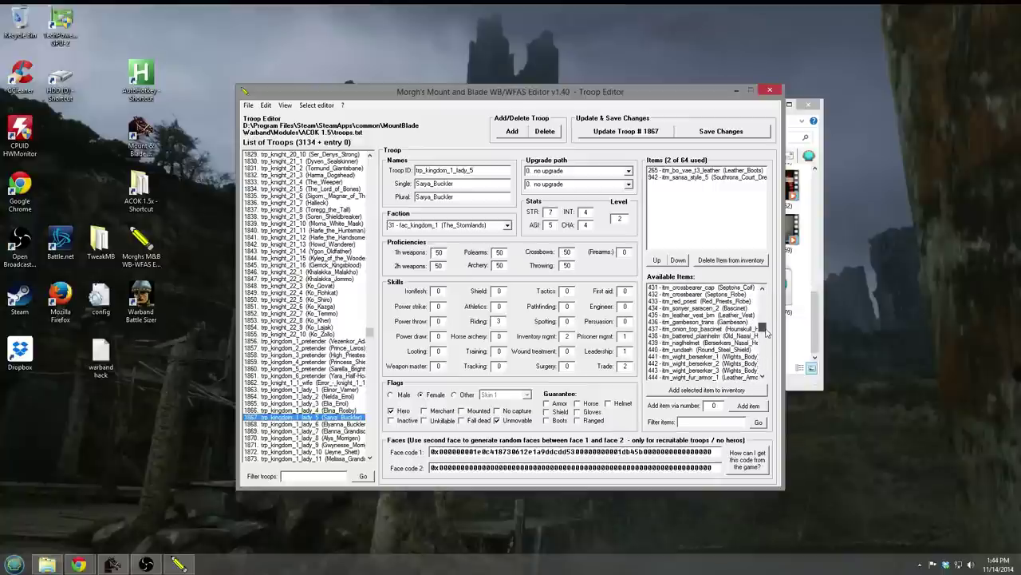
left_click(728, 308)
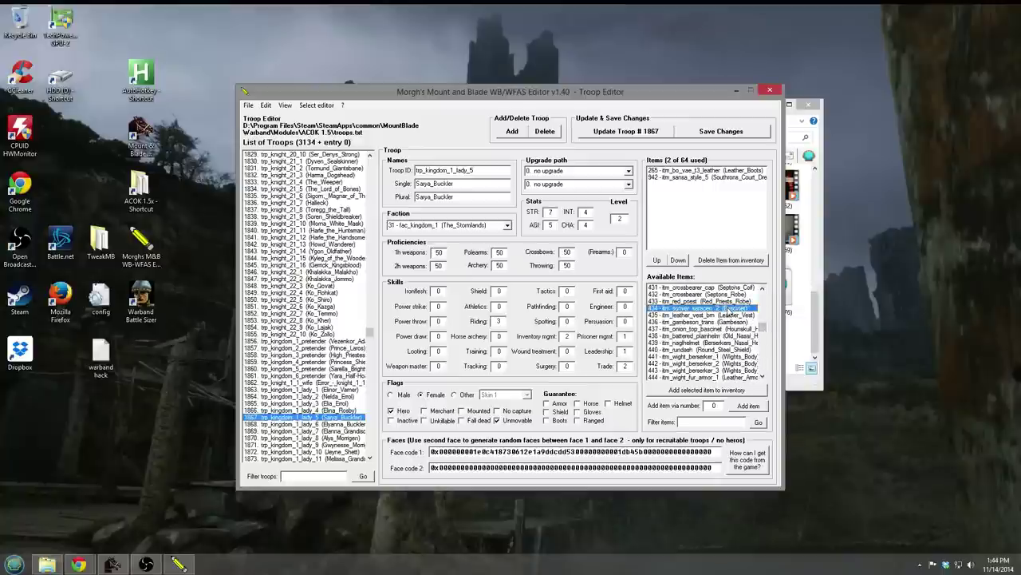
left_click(716, 390)
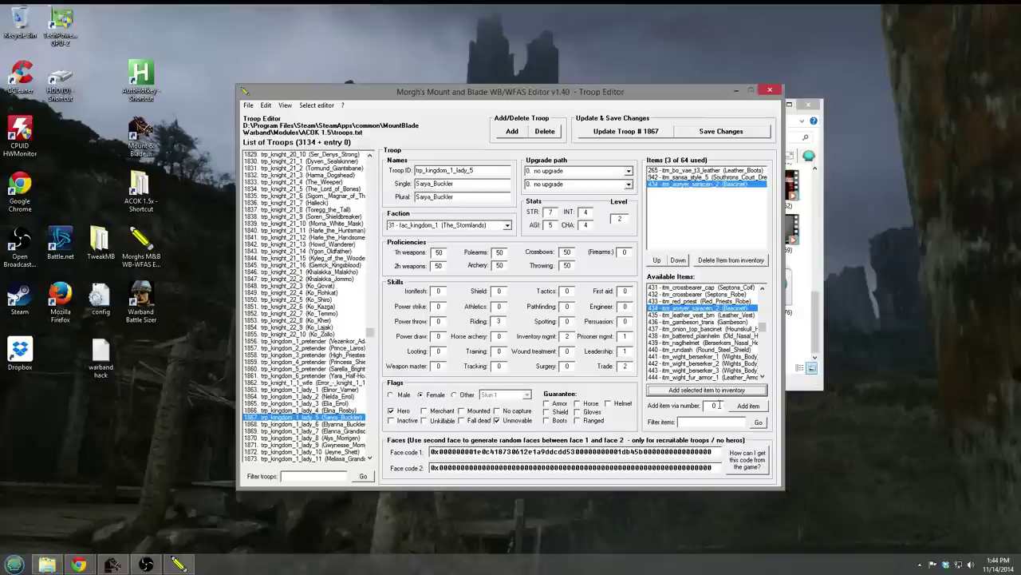
left_click(726, 348)
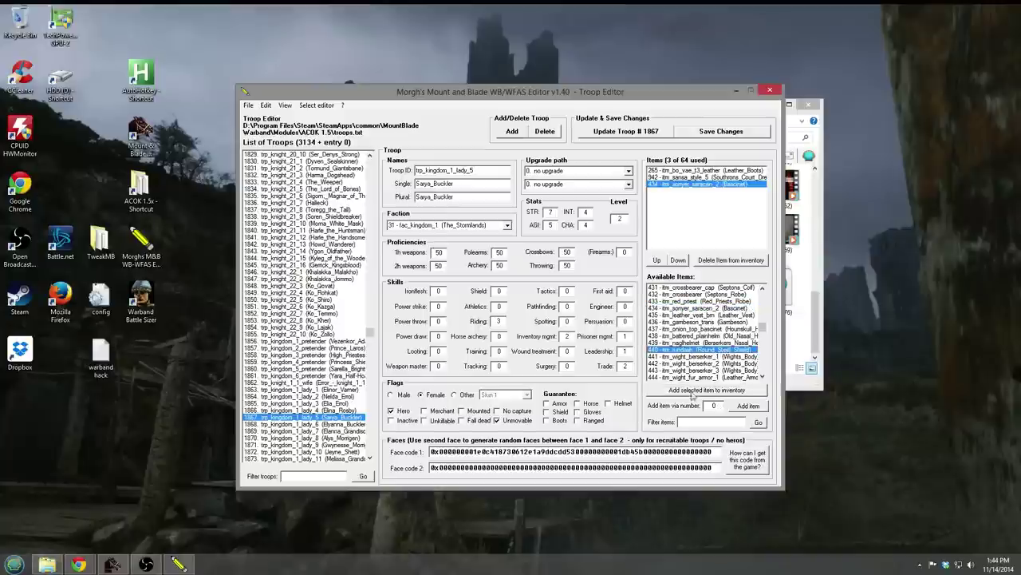
left_click(696, 391)
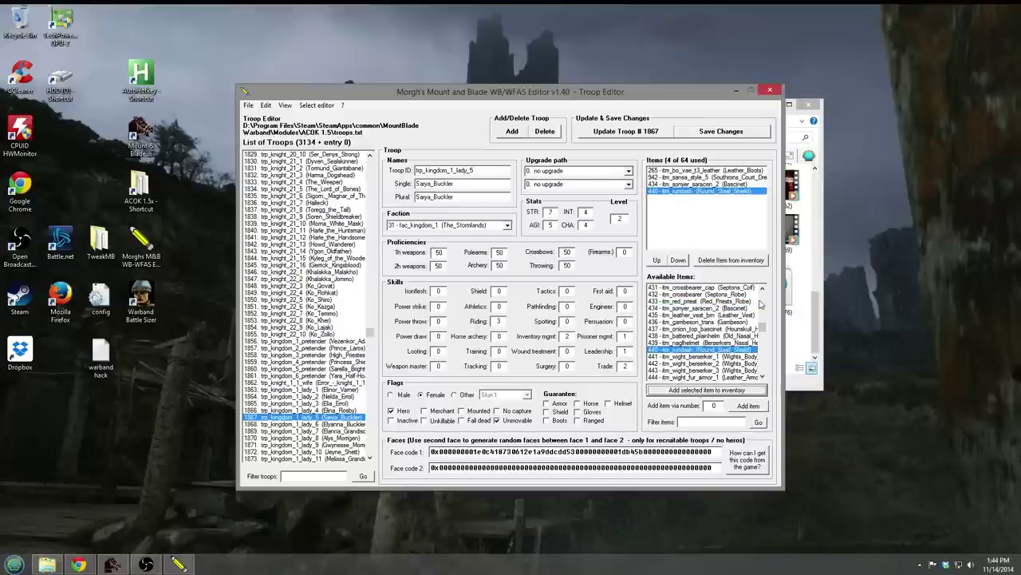
scroll(762, 327, "up", 10)
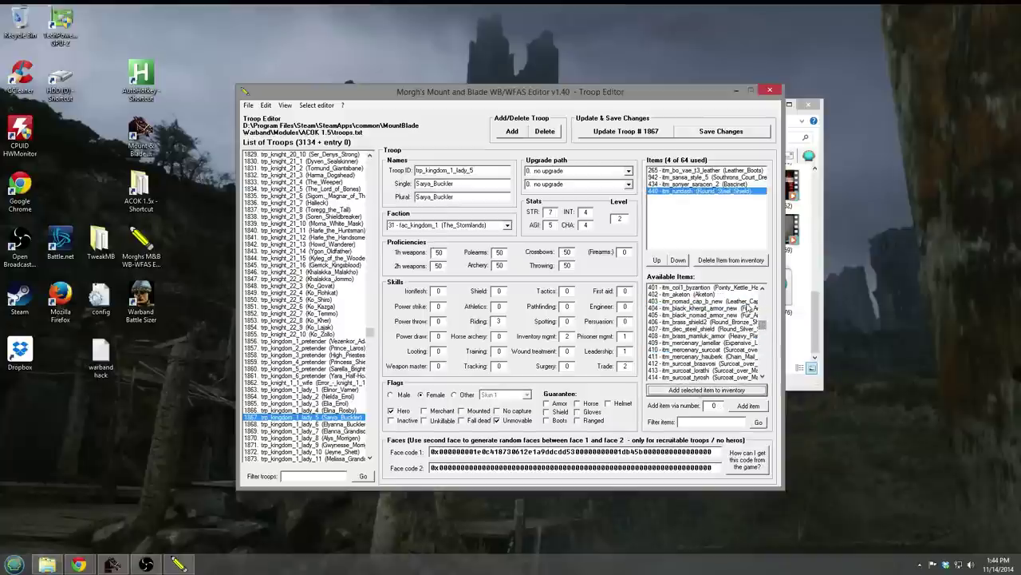
left_click(718, 363)
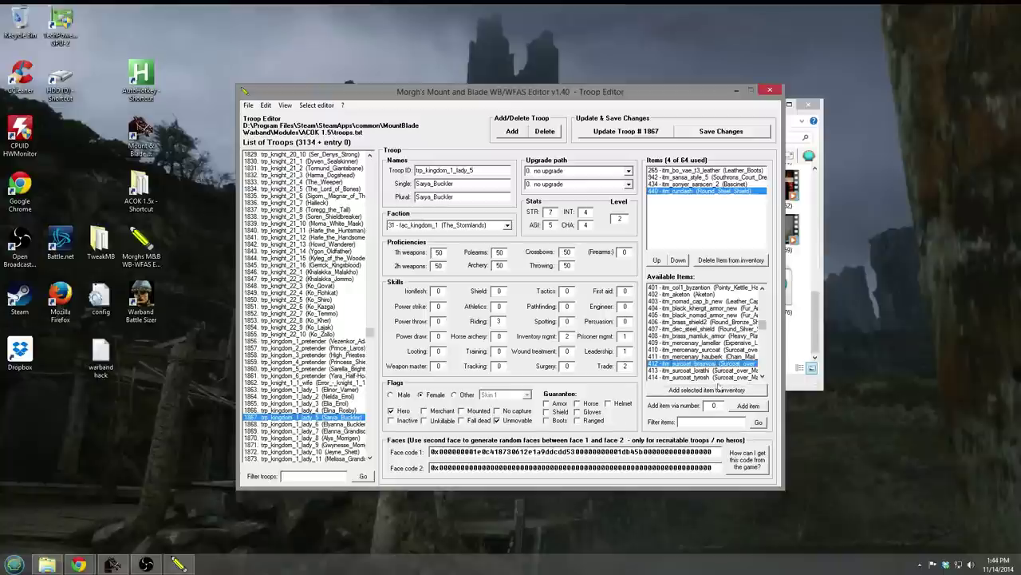
left_click(719, 390)
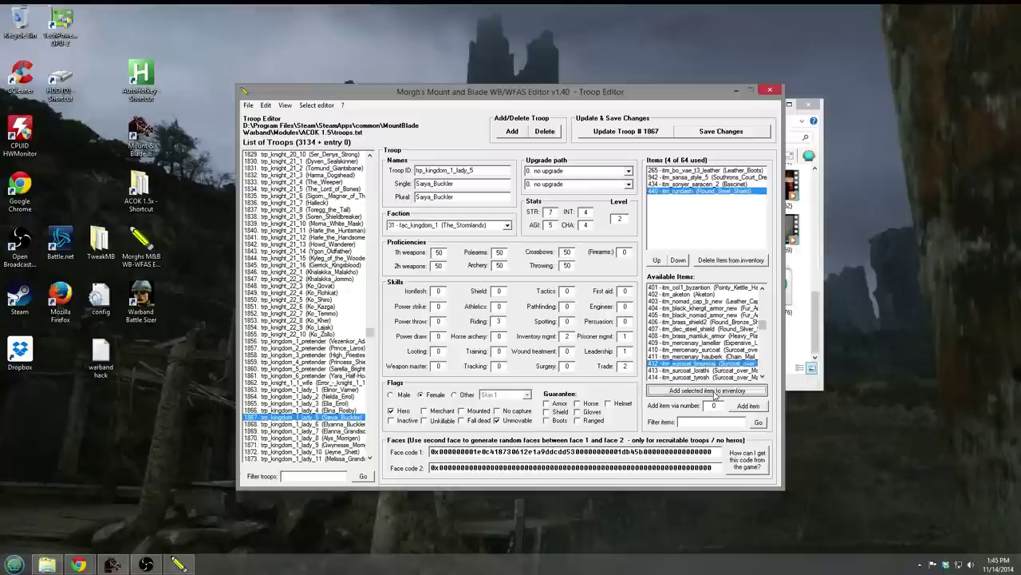
Delete the Southrons court dress (itm_sansa_style_5) from trp_kingdom_1_lady_5's inventory and update the troop.
left_click(741, 177)
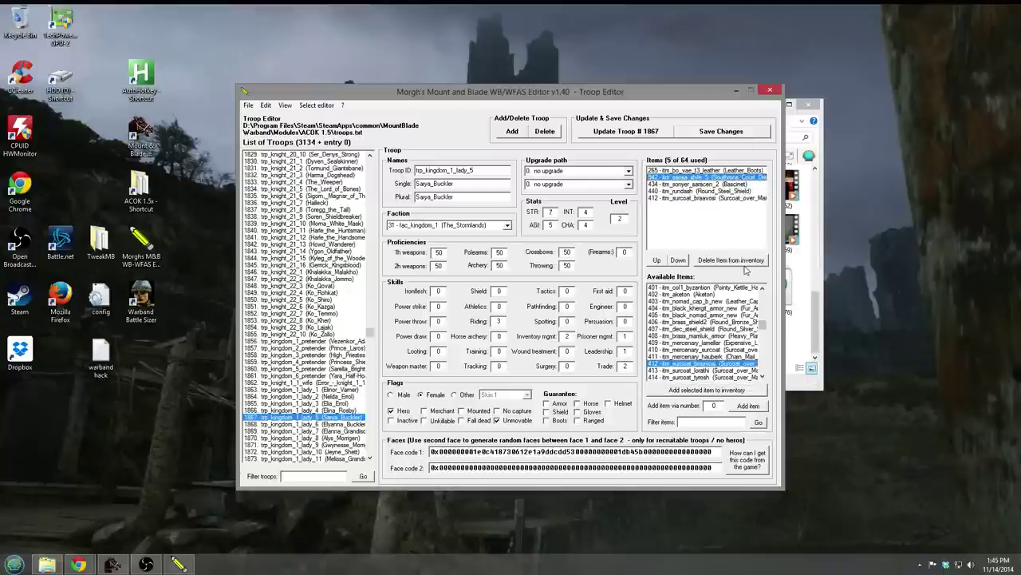
left_click(745, 261)
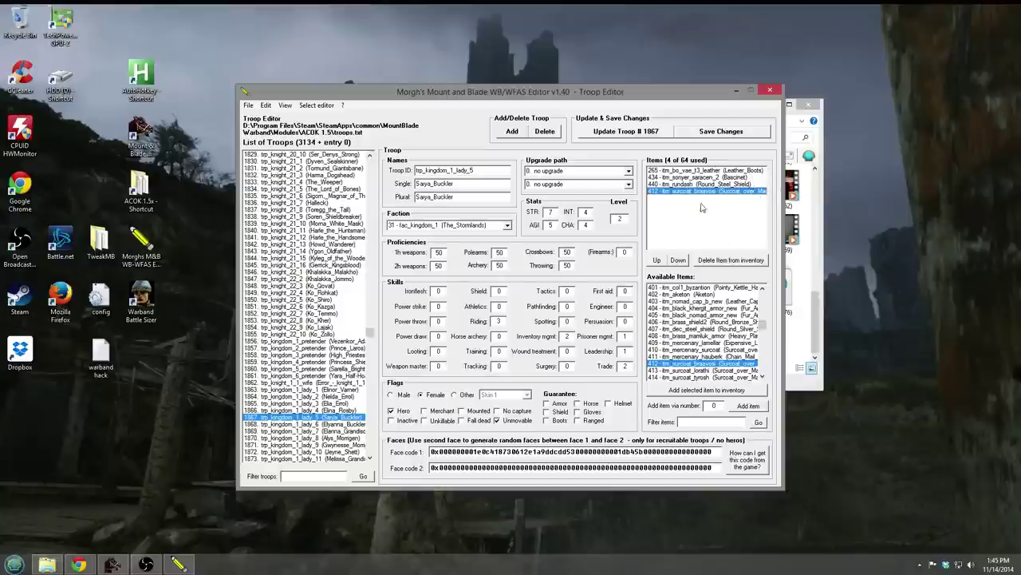
left_click(654, 132)
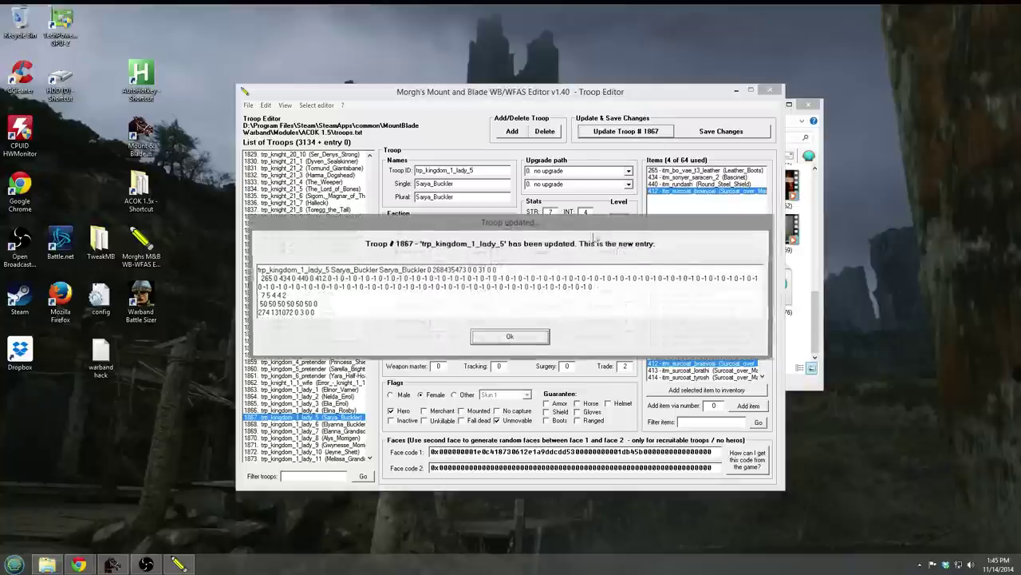
left_click(512, 343)
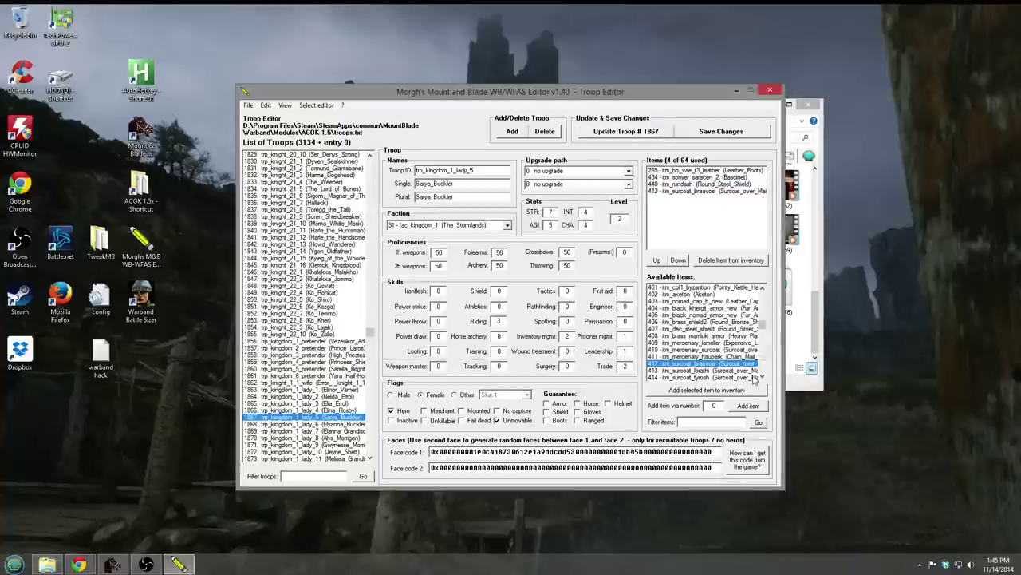
Add item 986, itm_medium_tier_sword_8, to trp_kingdom_1_lady_5's inventory and update the troop.
left_click_drag(762, 319, 760, 371)
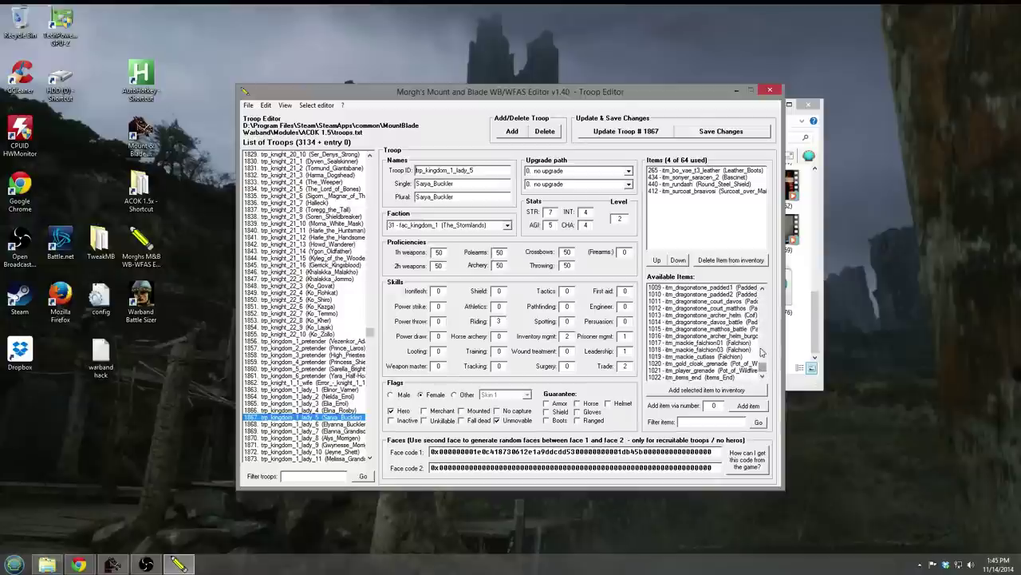
left_click(763, 353)
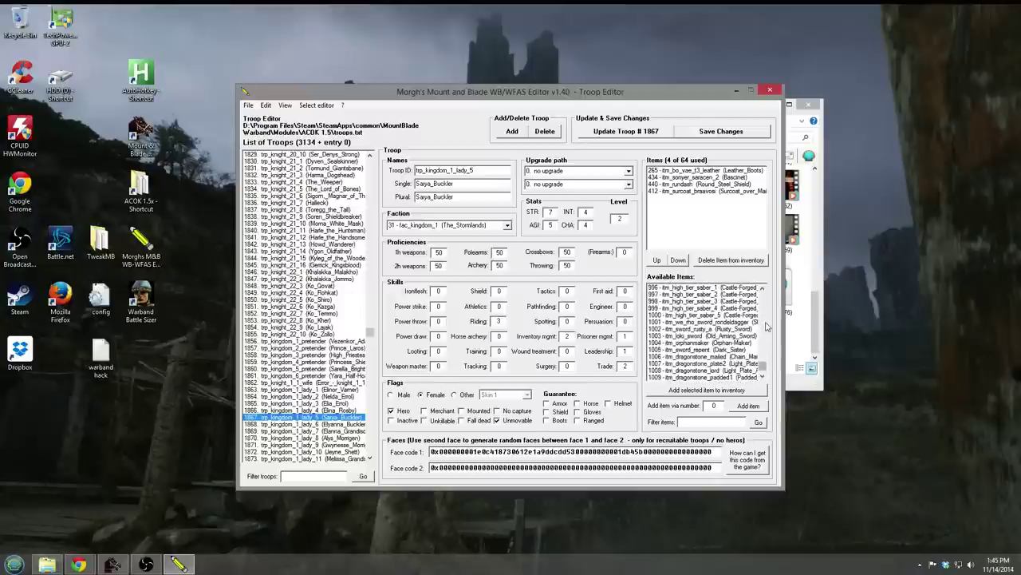
left_click(763, 323)
left_click(746, 303)
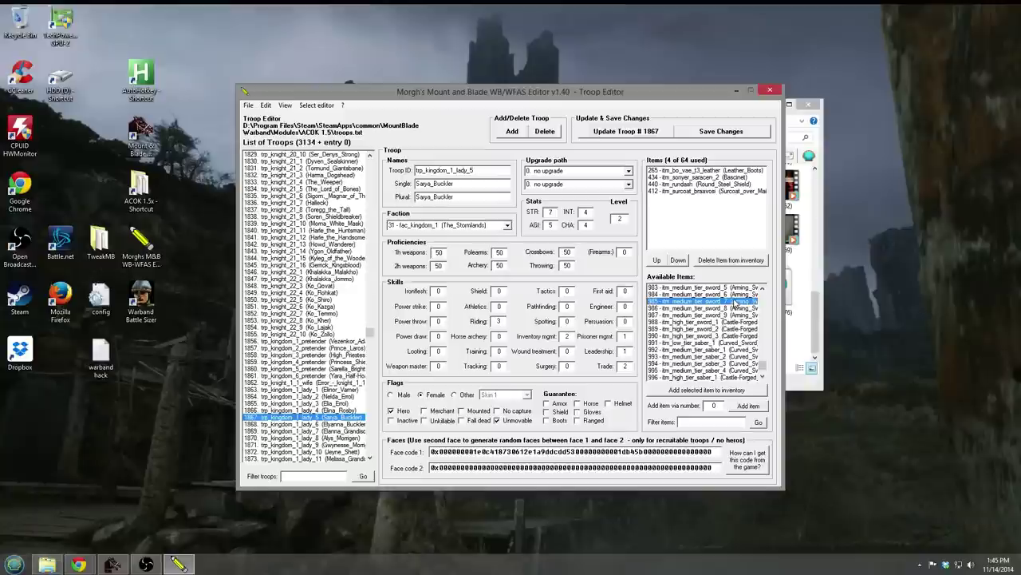
left_click(702, 308)
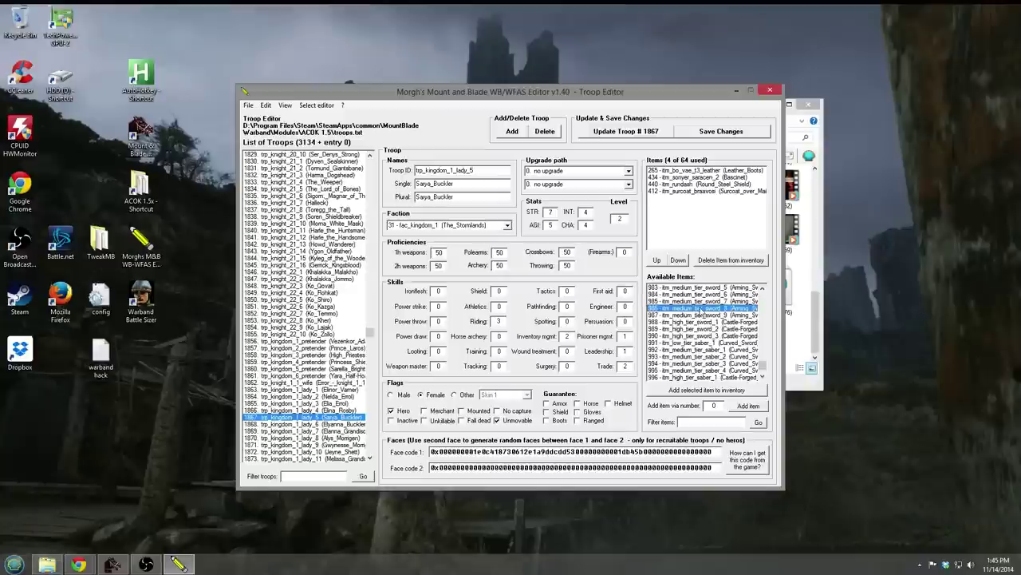
left_click(695, 388)
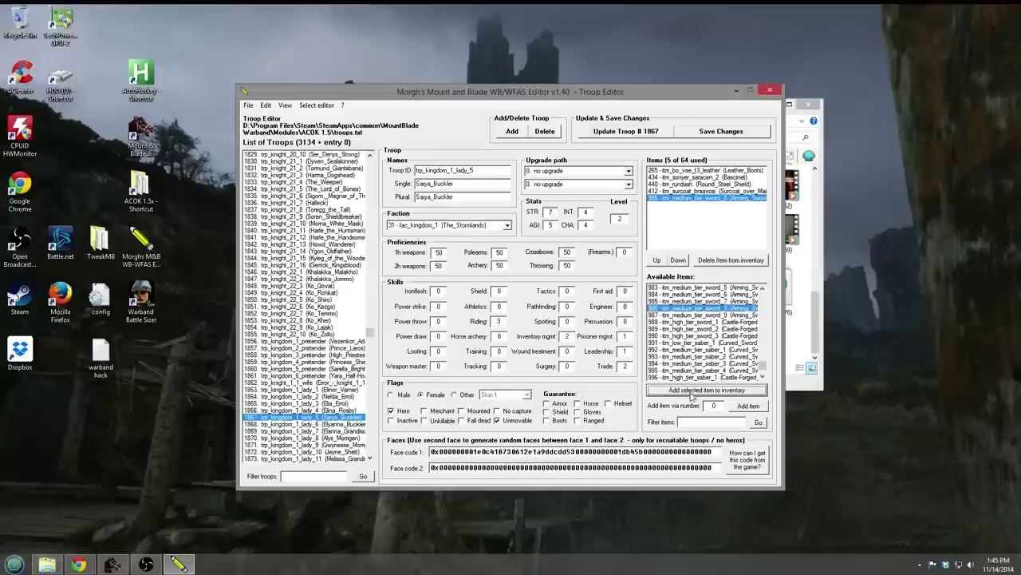
left_click(625, 134)
left_click(507, 336)
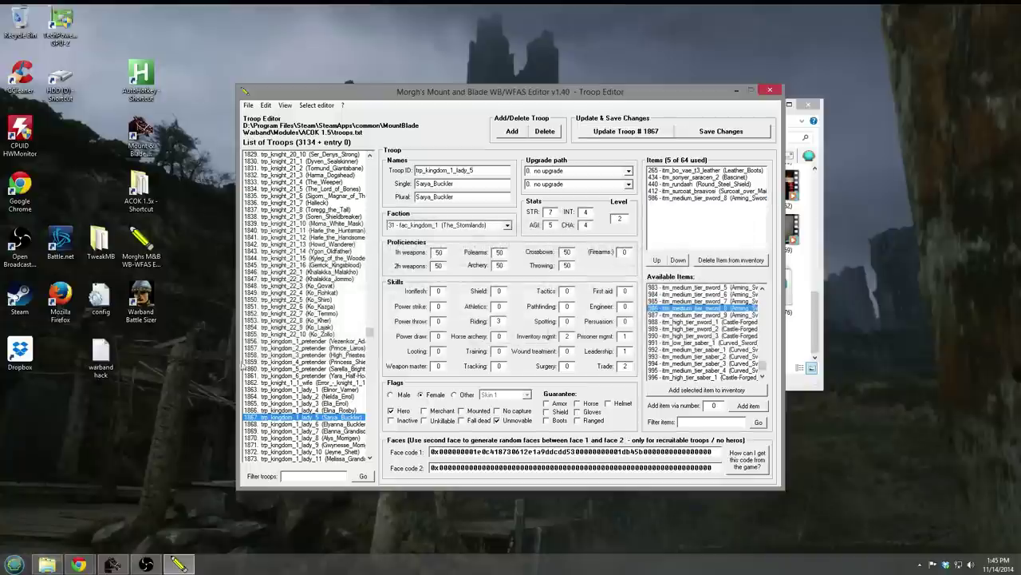
Add item 990, itm_high_tier_sword_3, to the inventory of troop 1847, trp_knight_22_2, and update the troop.
left_click(321, 293)
left_click(339, 279)
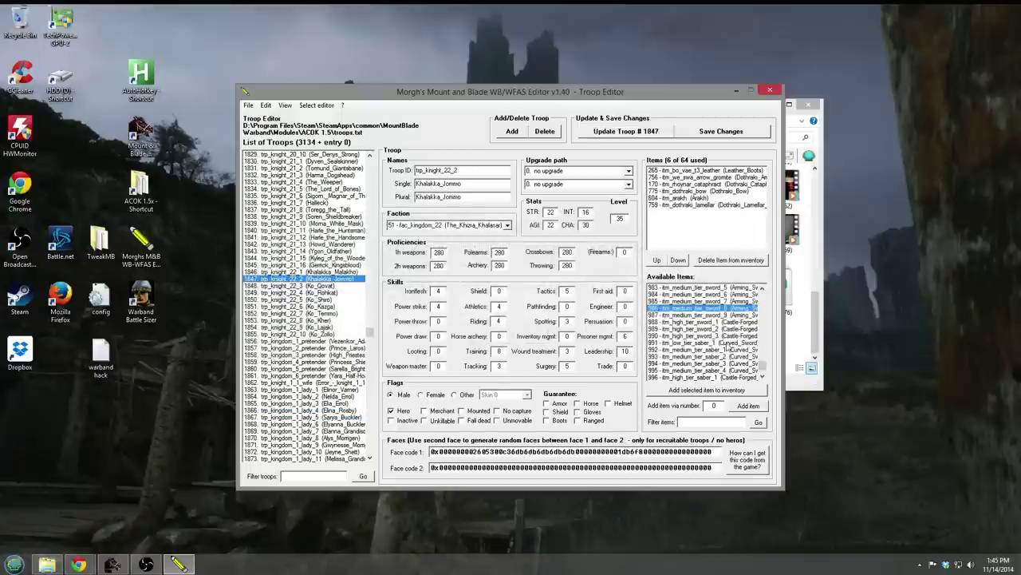
left_click(728, 330)
left_click(729, 335)
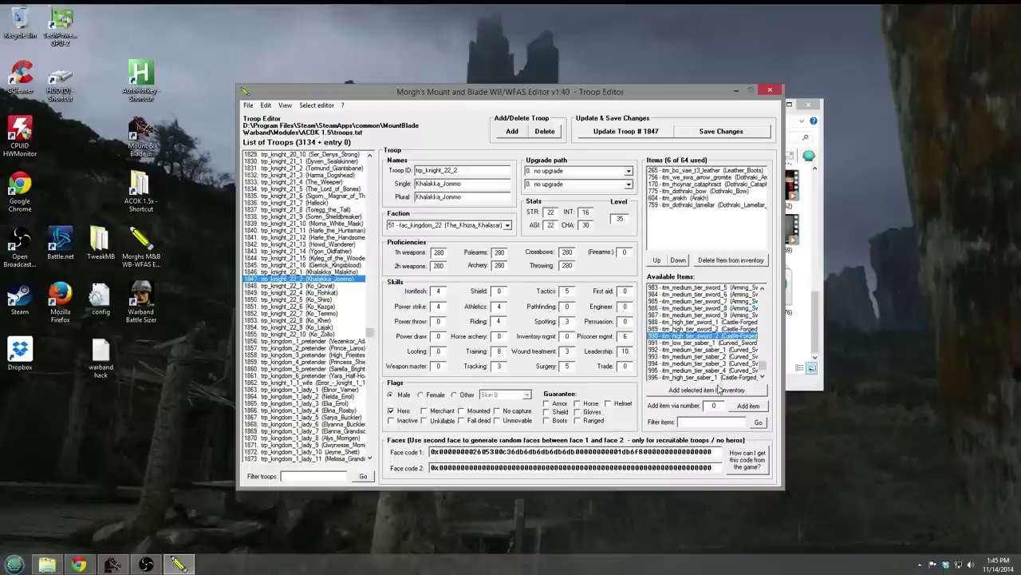
left_click(718, 390)
left_click(626, 132)
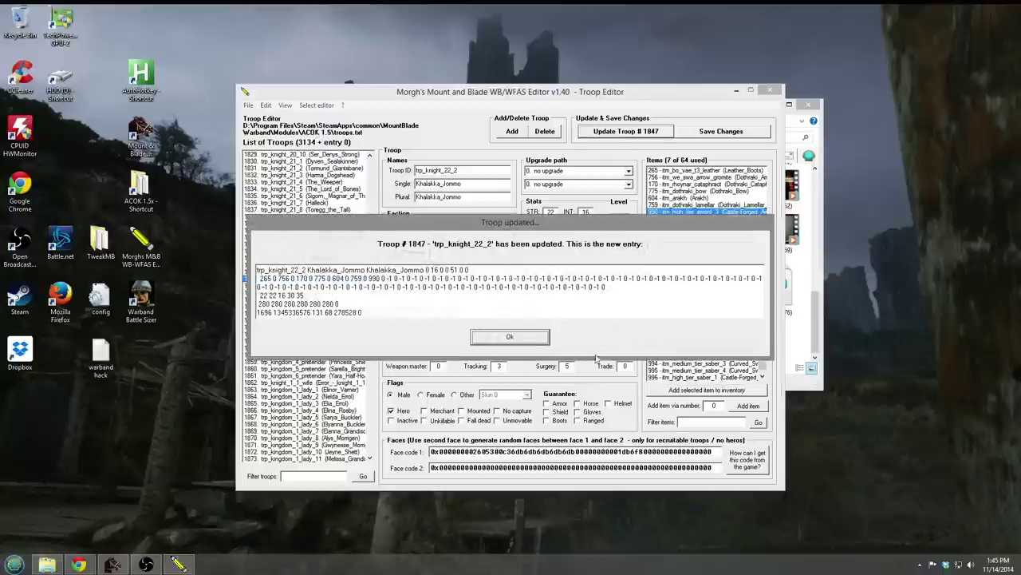
left_click(512, 335)
Delete the Arakh (item 604) from trp_knight_22_2's inventory and update the troop.
left_click(686, 198)
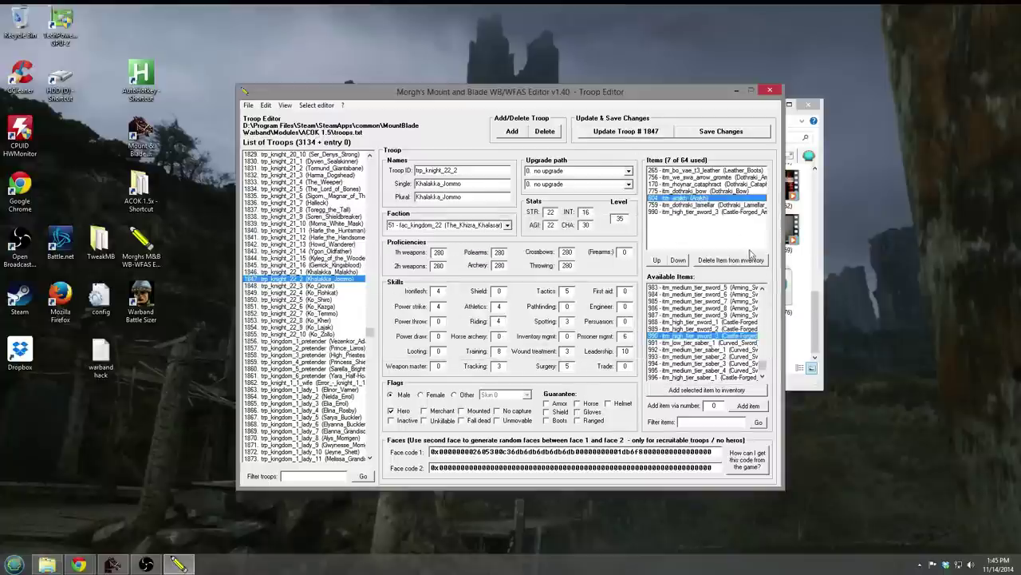
left_click(741, 261)
left_click(626, 131)
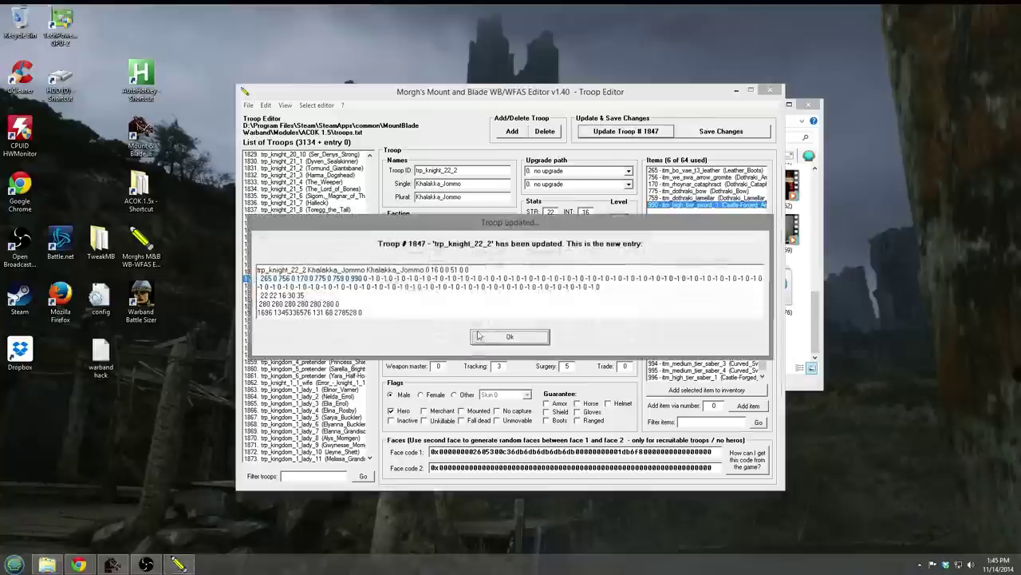
left_click(511, 337)
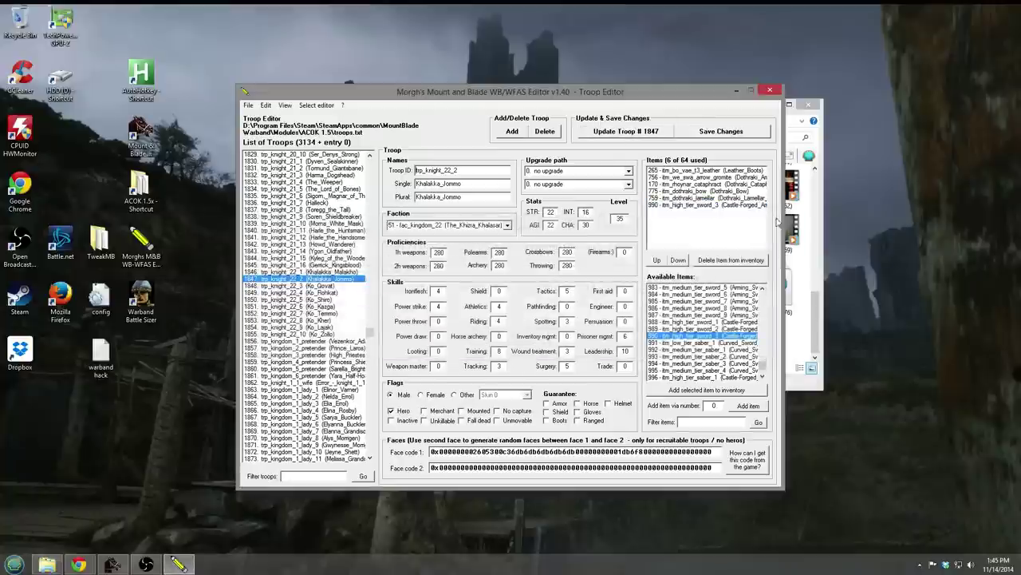
Bring up the entry of troop 1867, trp_kingdom_1_lady_5, again.
left_click(313, 307)
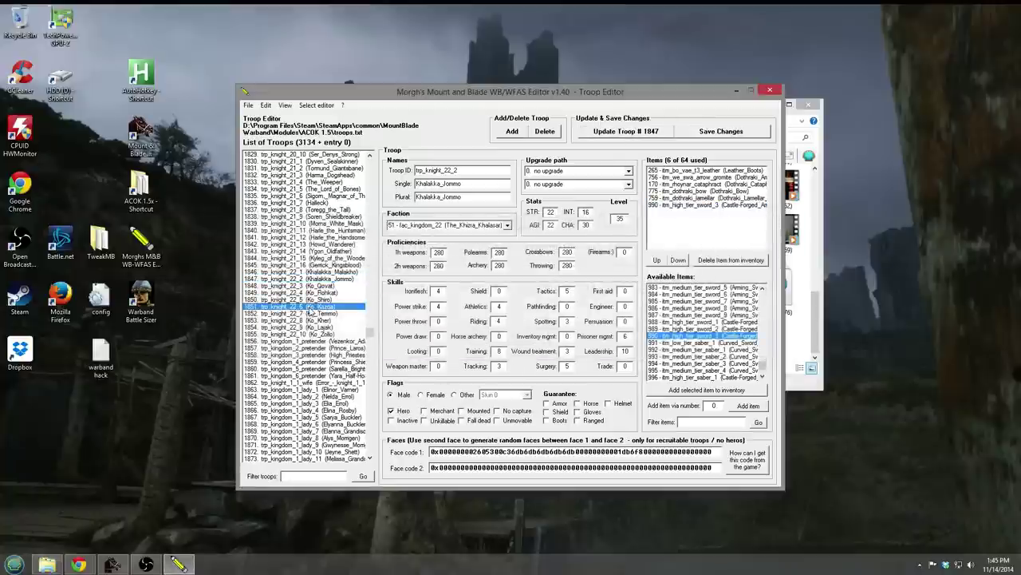
left_click(313, 278)
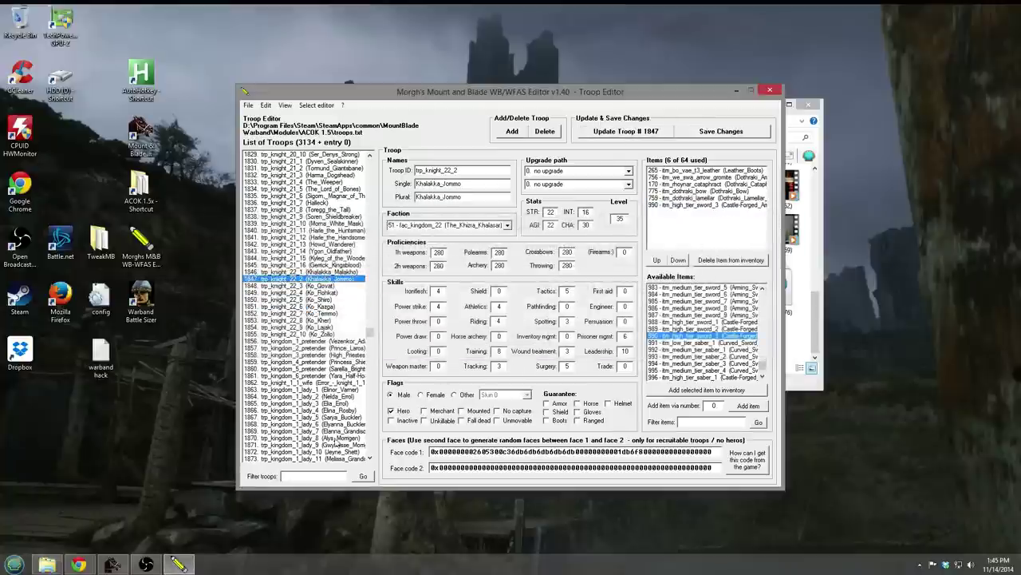
left_click(336, 417)
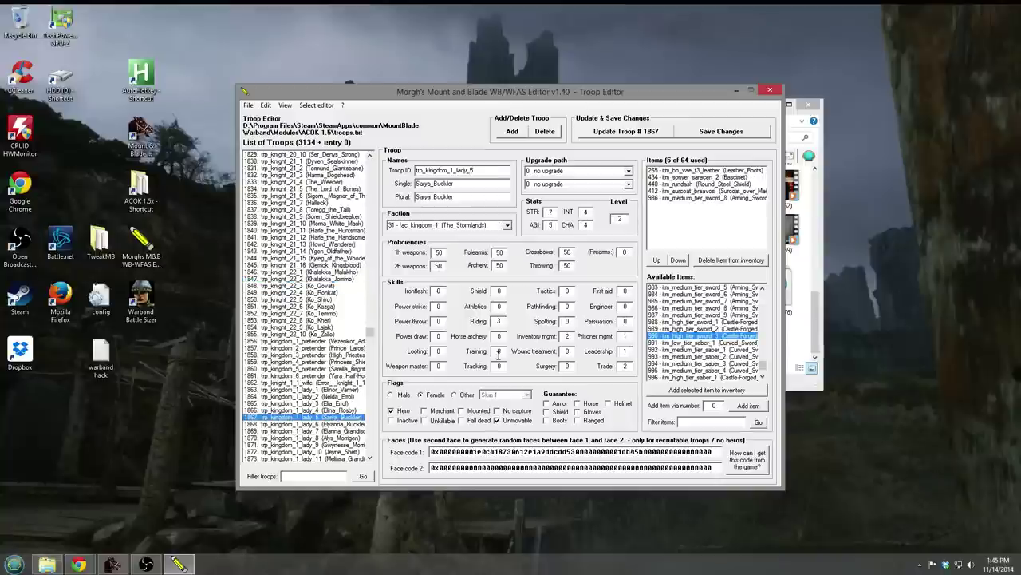
Examine the mercenary sellsword troops near the start of the troop list, including trp_mercenary_e_edelknecht and trp_mercenary_e_burger.
left_click(716, 224)
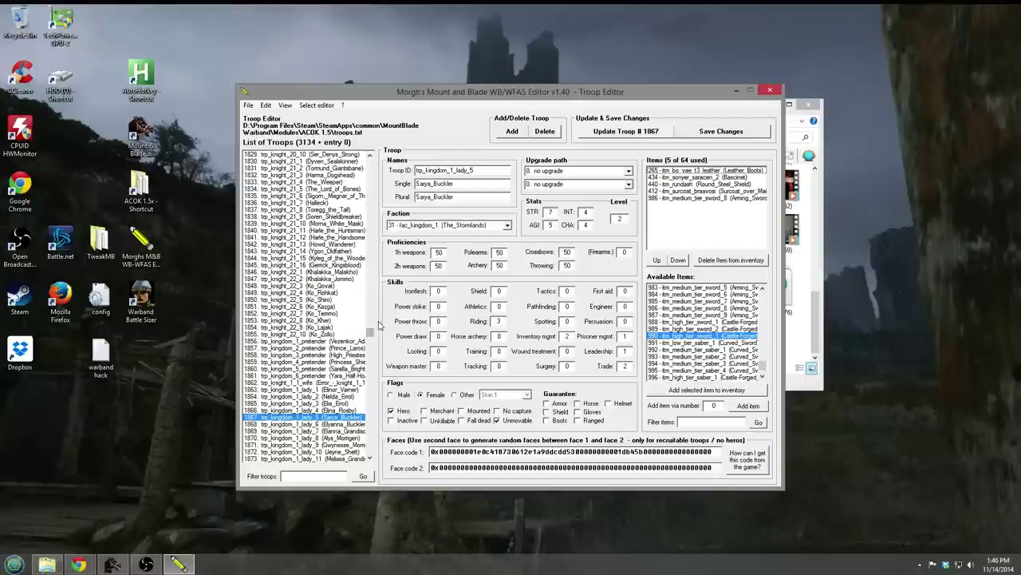
left_click_drag(371, 340, 379, 160)
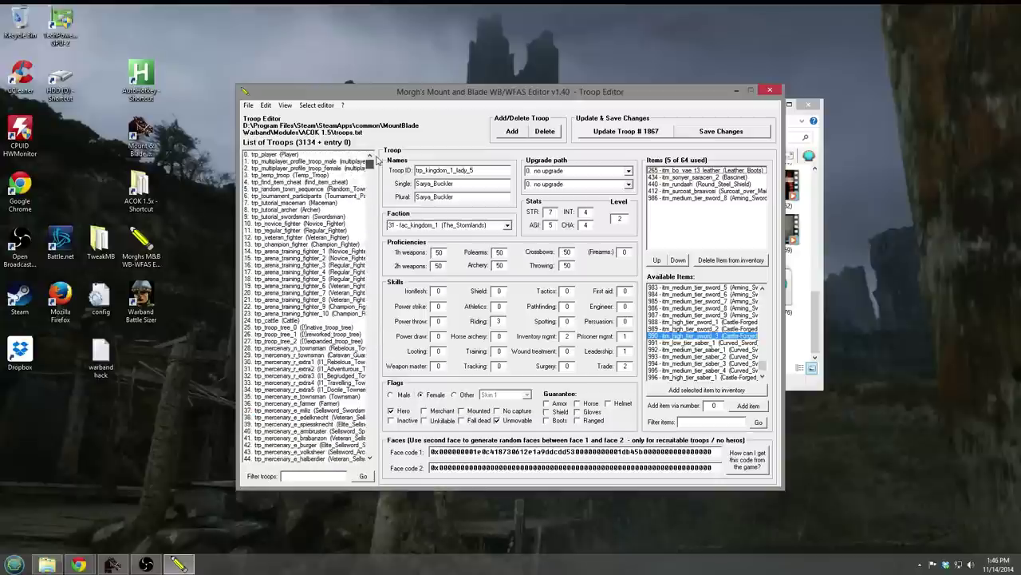
left_click(371, 233)
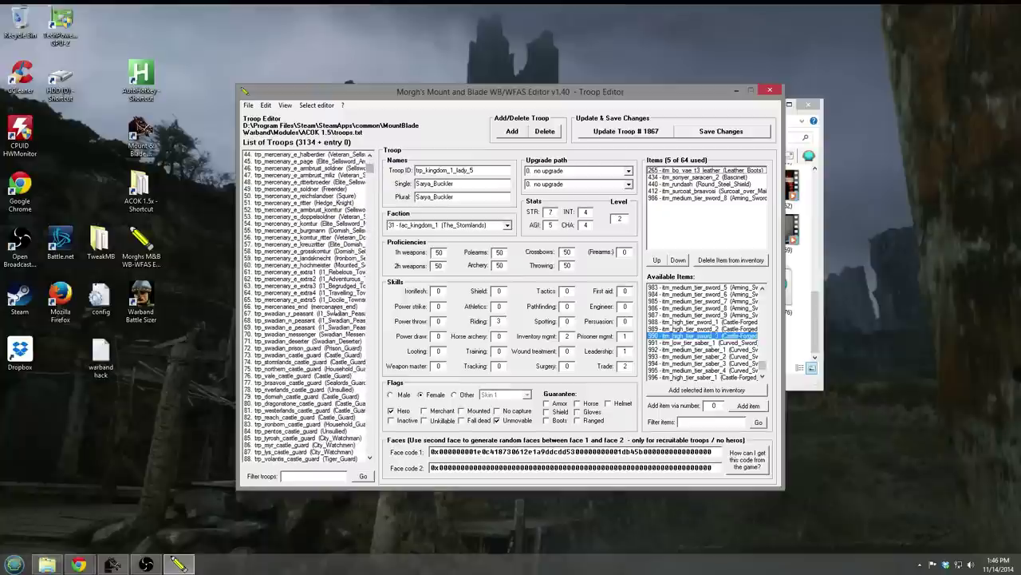
left_click(371, 156)
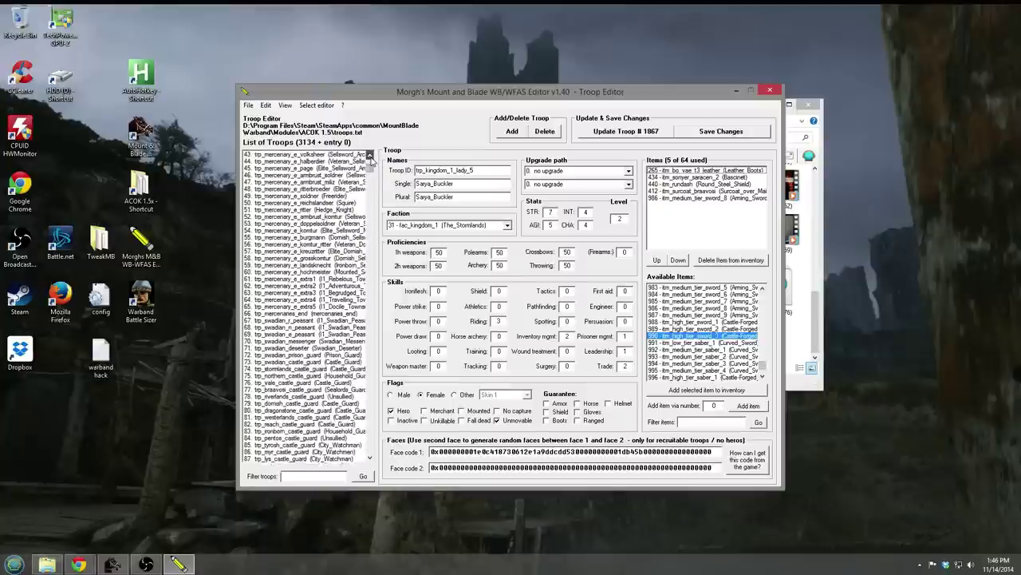
left_click(371, 155)
left_click(370, 155)
left_click(371, 156)
left_click(370, 156)
left_click(371, 156)
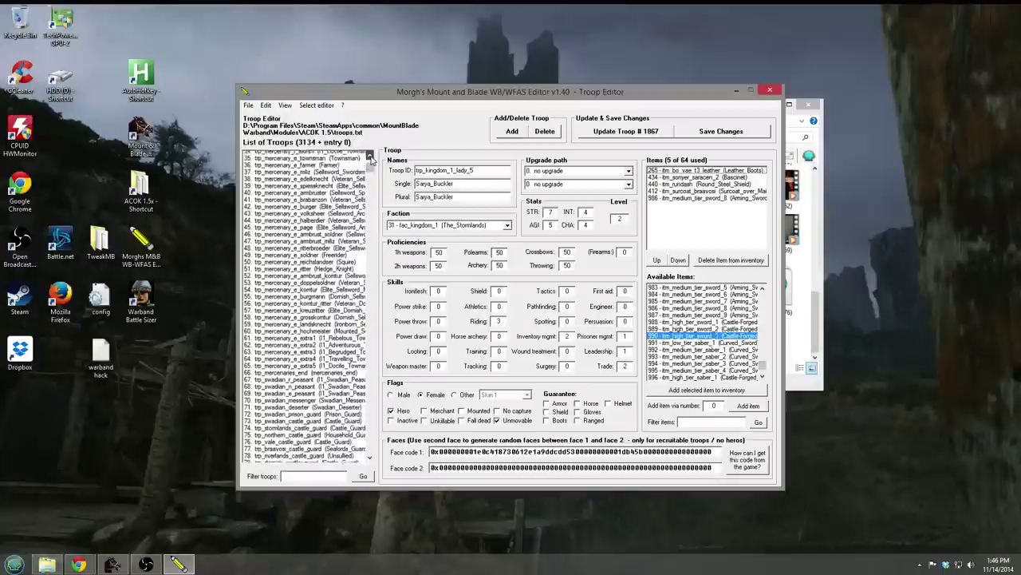
left_click(370, 155)
left_click(331, 190)
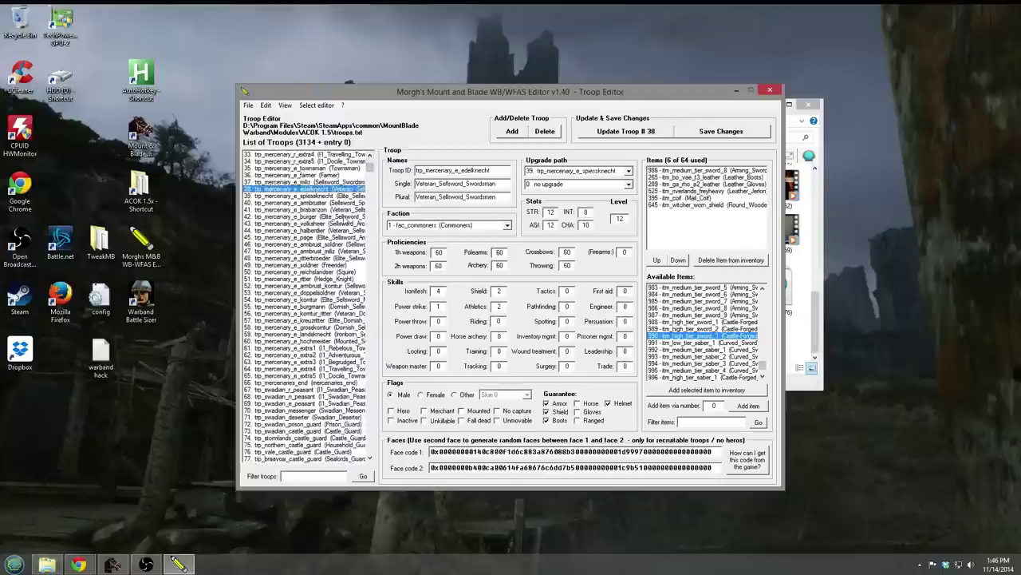
left_click(345, 216)
left_click(334, 230)
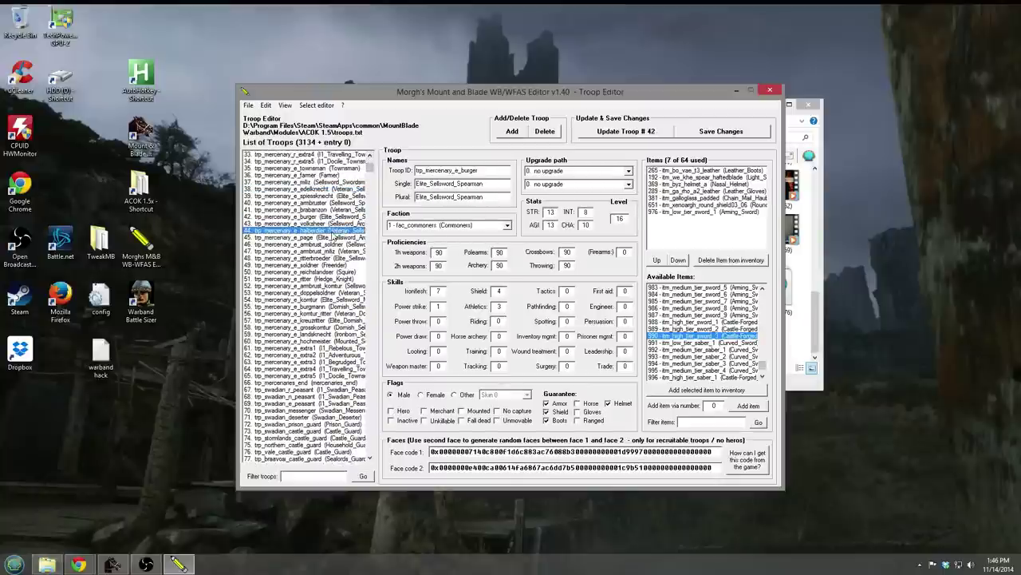
For troop 45, trp_mercenary_e_page, set archery to 200, 1h weapons to 100, ironflesh to 5, power strike to 2 and power draw to 4.
left_click(352, 238)
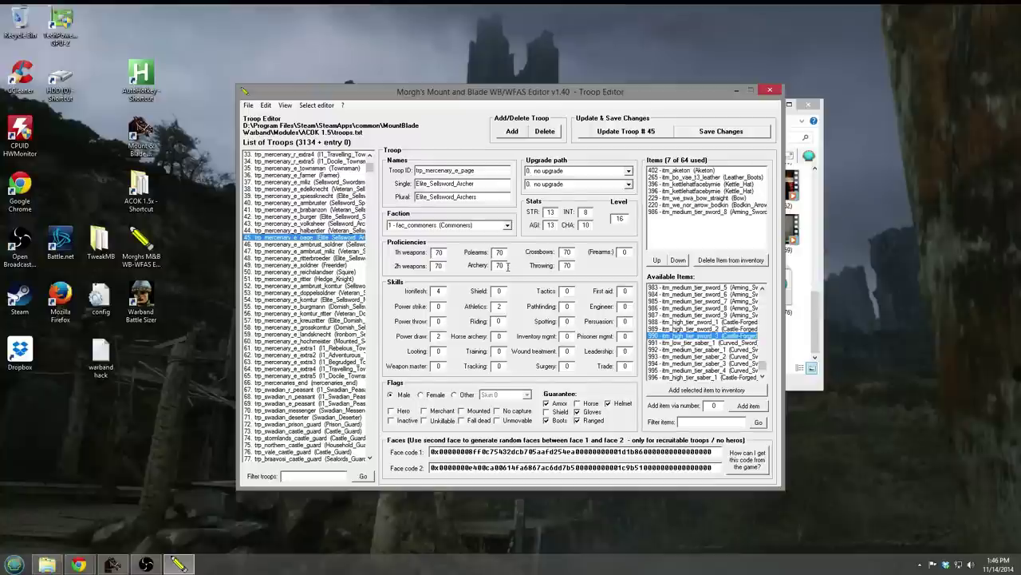
type("200")
double_click(441, 252)
type("10")
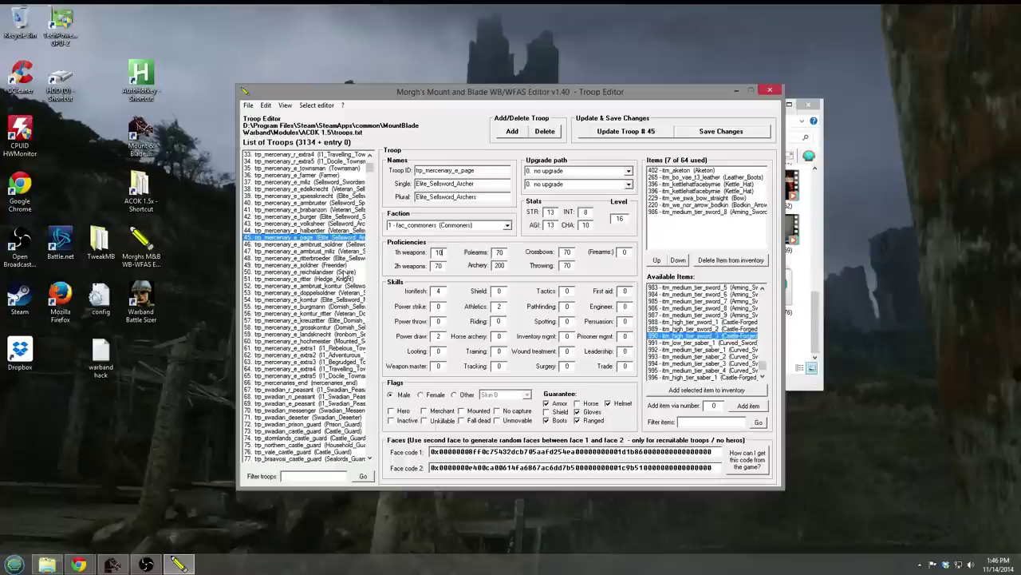
type("0")
type("5")
double_click(440, 335)
type("4")
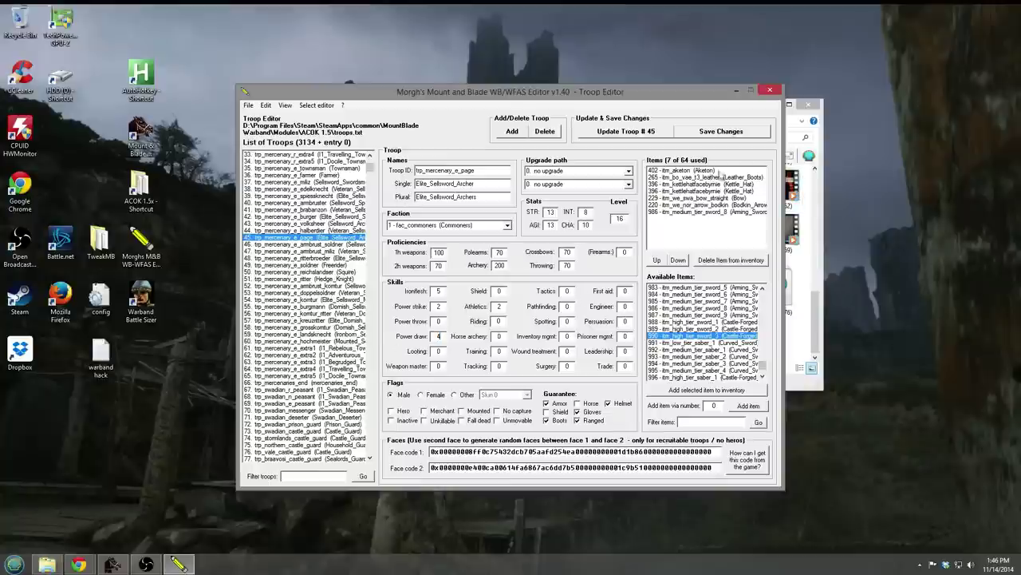
Replace the Bow (item 229) in trp_mercenary_e_page's inventory with item 230, itm_we_swa_bow_long.
left_click(728, 198)
left_click(731, 261)
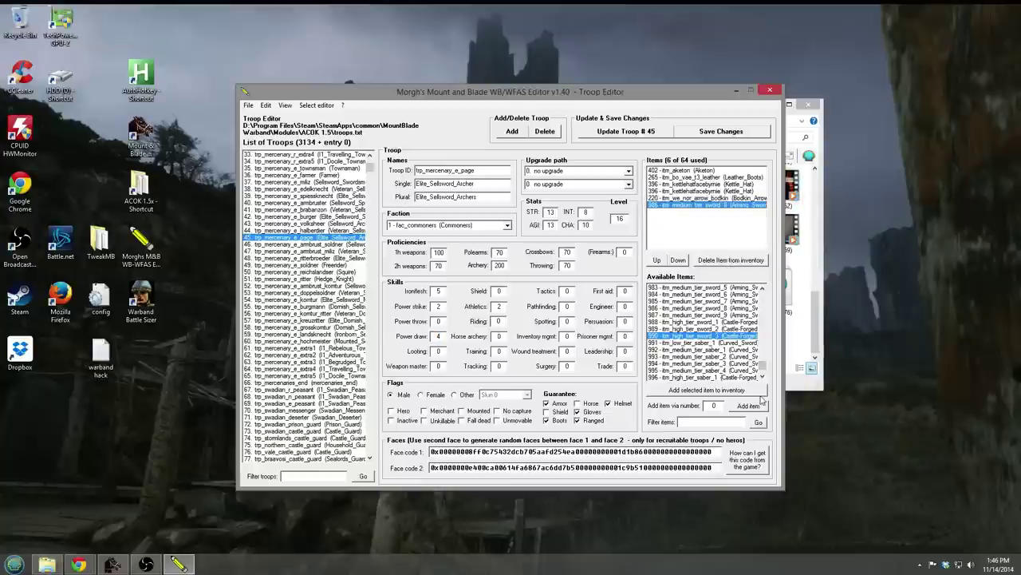
left_click_drag(764, 367, 762, 310)
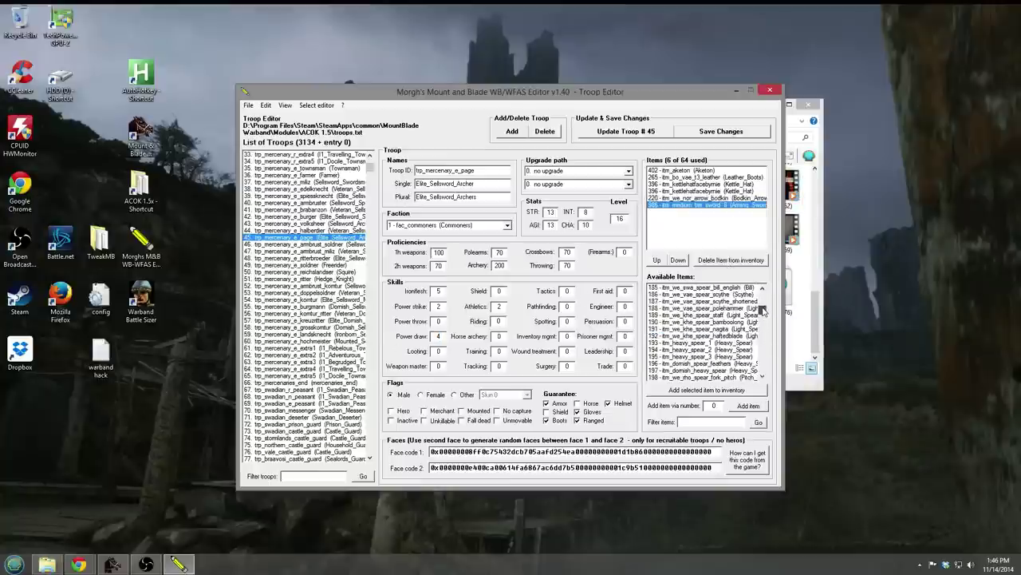
scroll(725, 323, "down", 3)
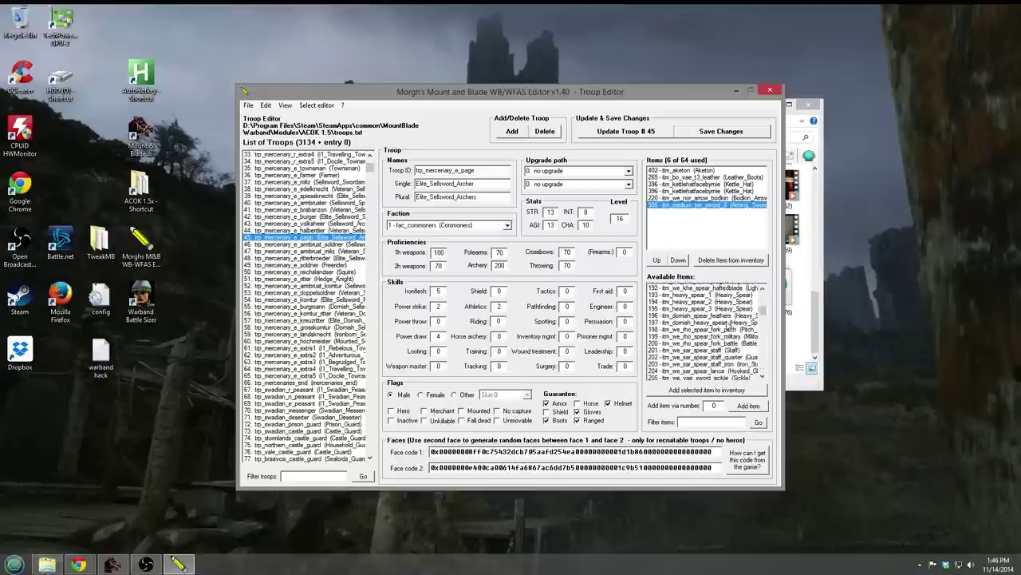
scroll(728, 322, "down", 10)
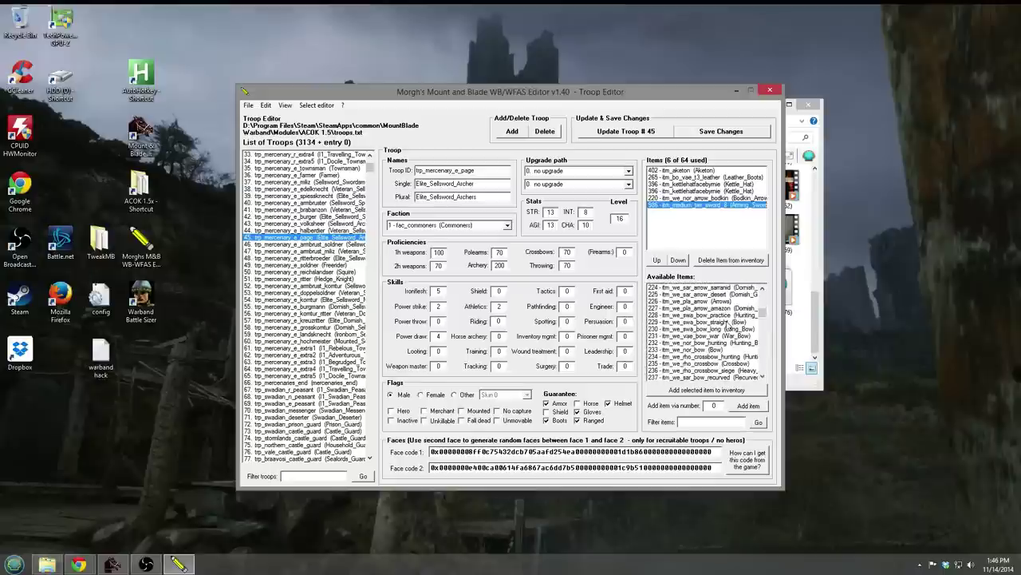
left_click(728, 328)
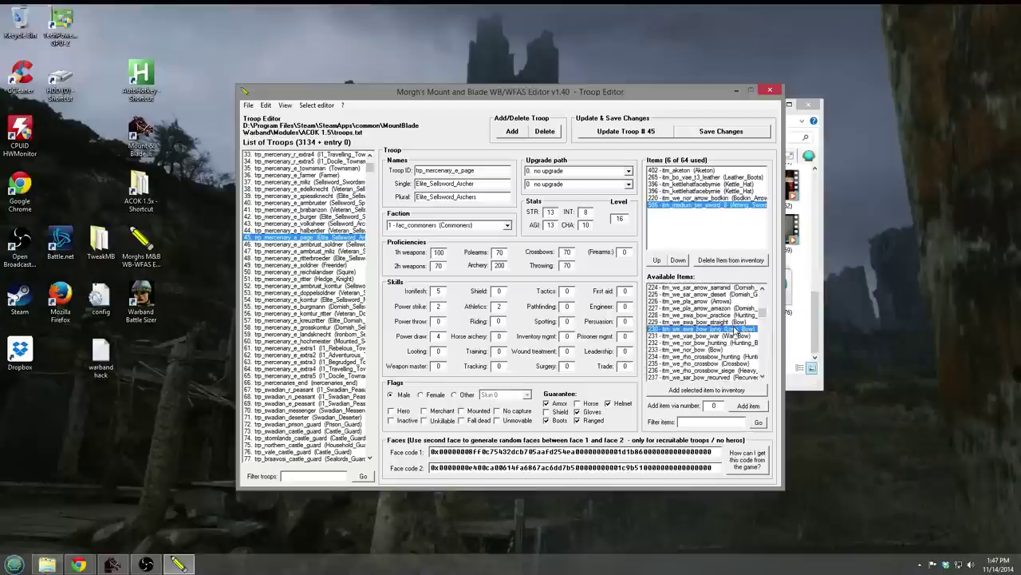
left_click(704, 390)
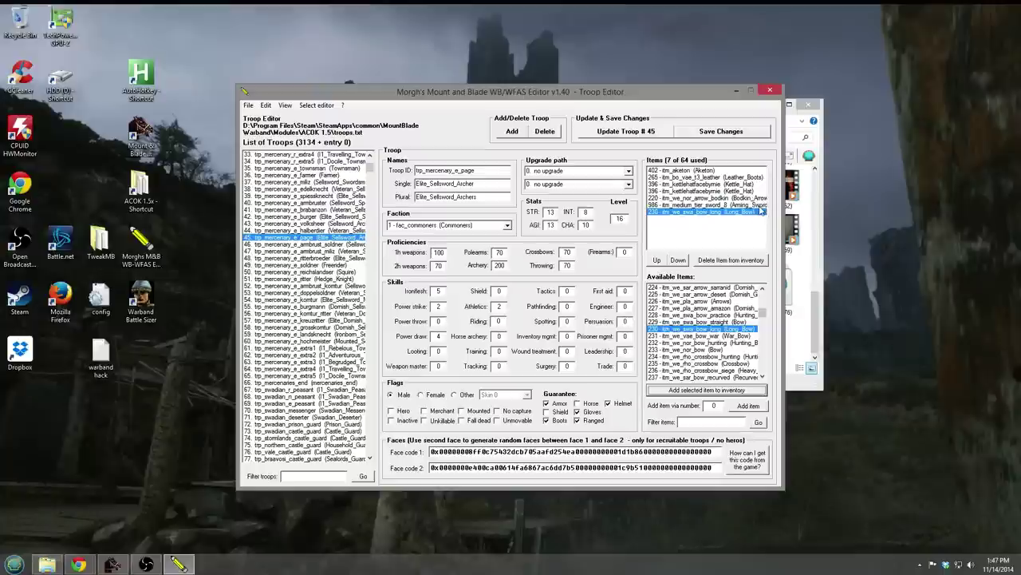
Replace the Aketon (item 402) in trp_mercenary_e_page's inventory with item 411, itm_mercenary_hauberk, and update the troop.
left_click(710, 171)
left_click(731, 260)
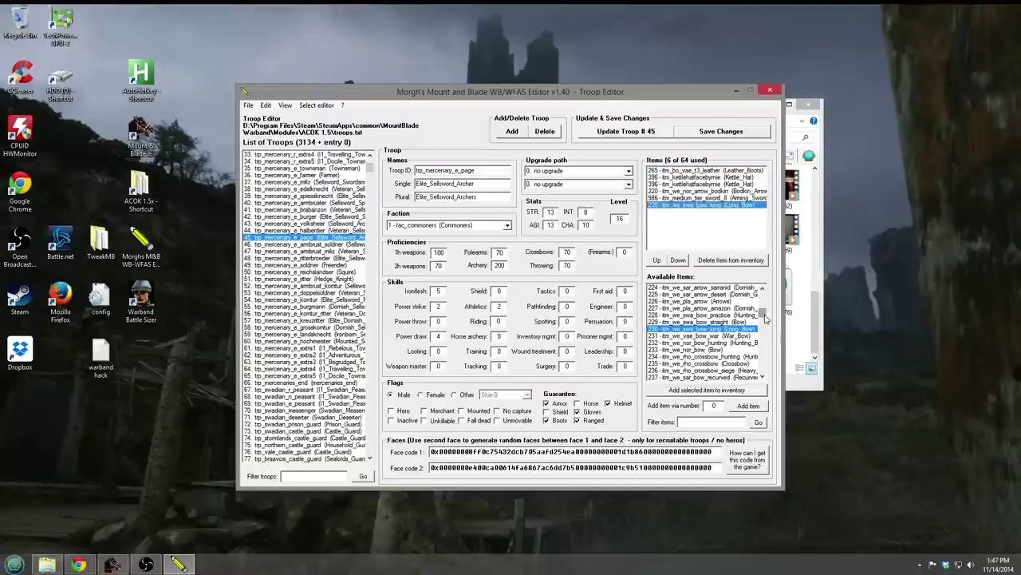
left_click_drag(762, 313, 762, 325)
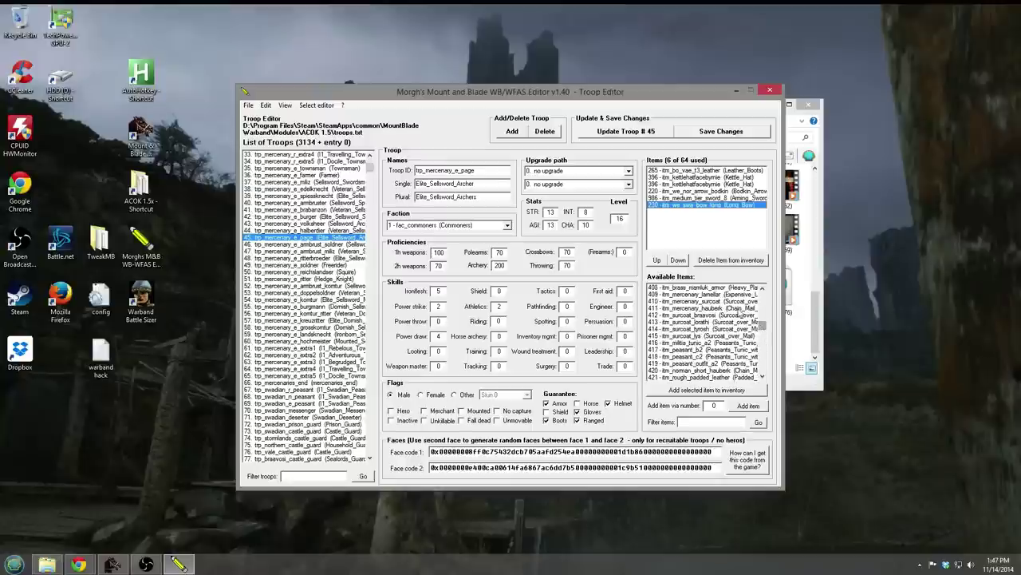
left_click(739, 309)
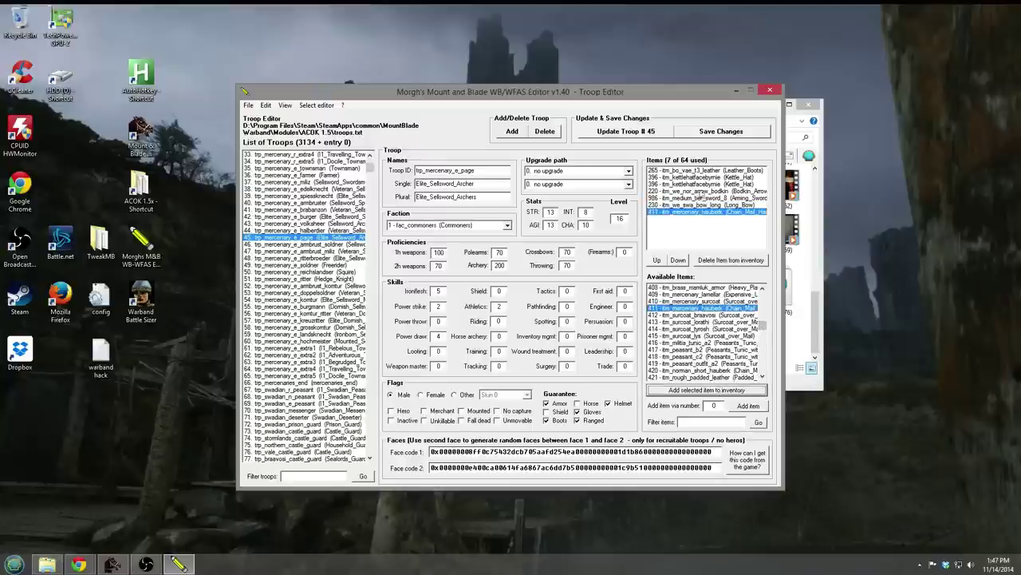
left_click(651, 134)
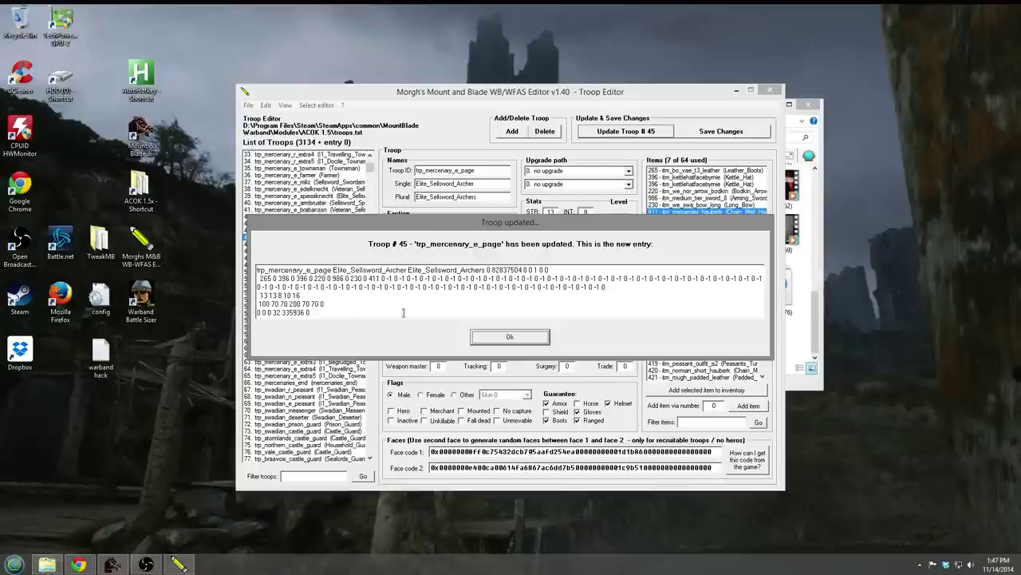
left_click(511, 336)
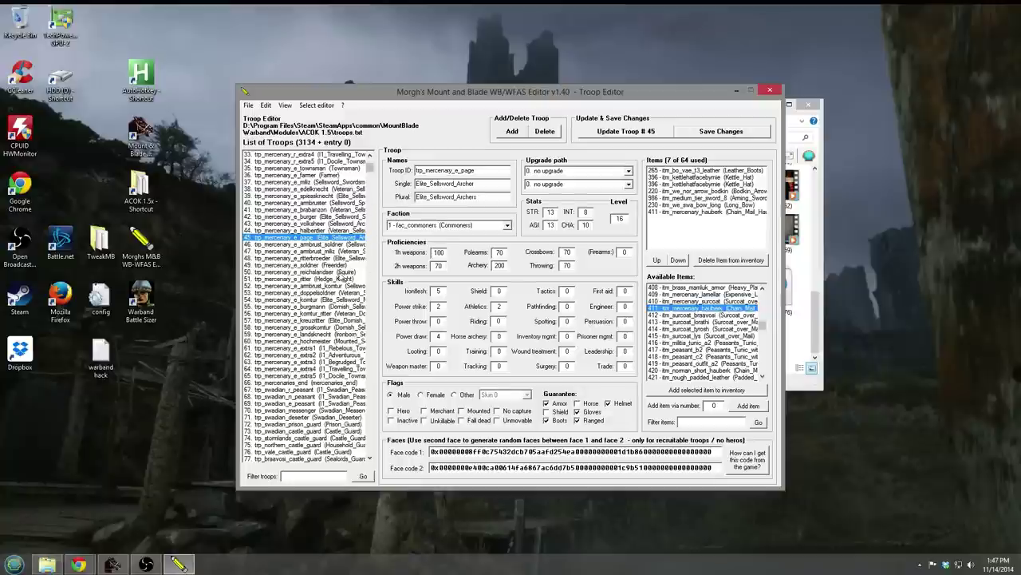
Set power strike to 8 and STR to 30 for troop 57, trp_mercenary_e_kreuzritter, and update the troop.
left_click(333, 335)
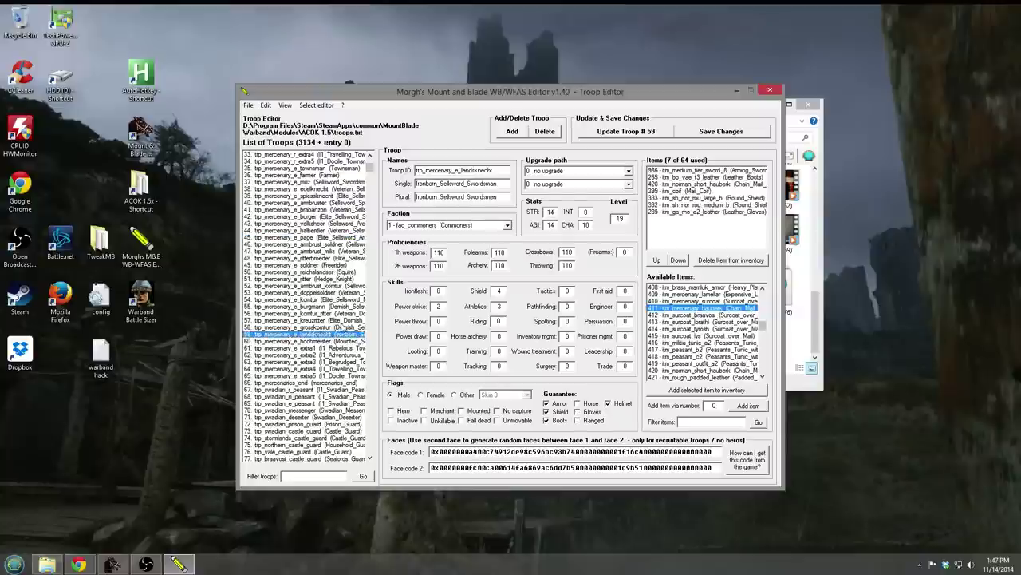
left_click(340, 321)
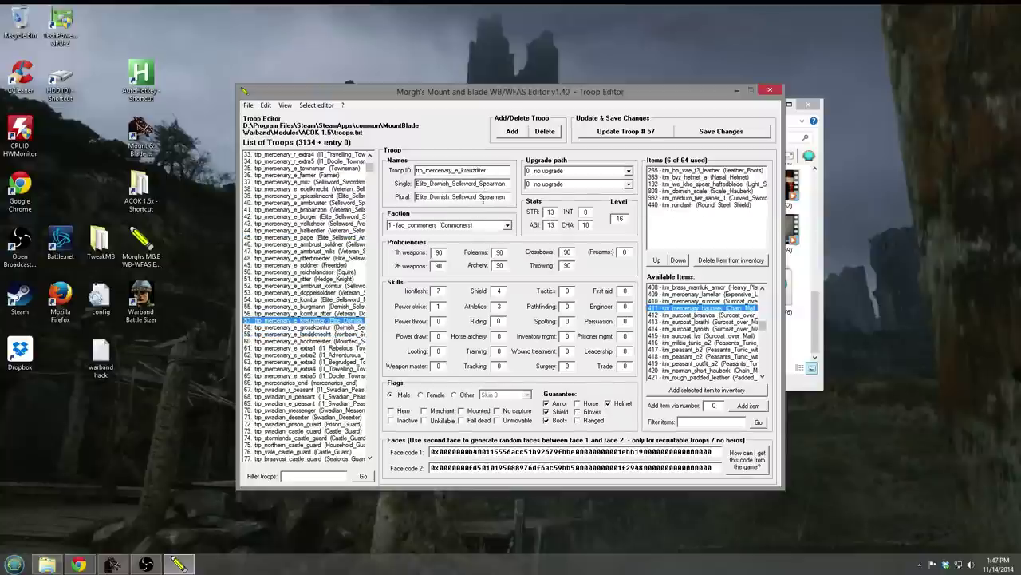
double_click(438, 305)
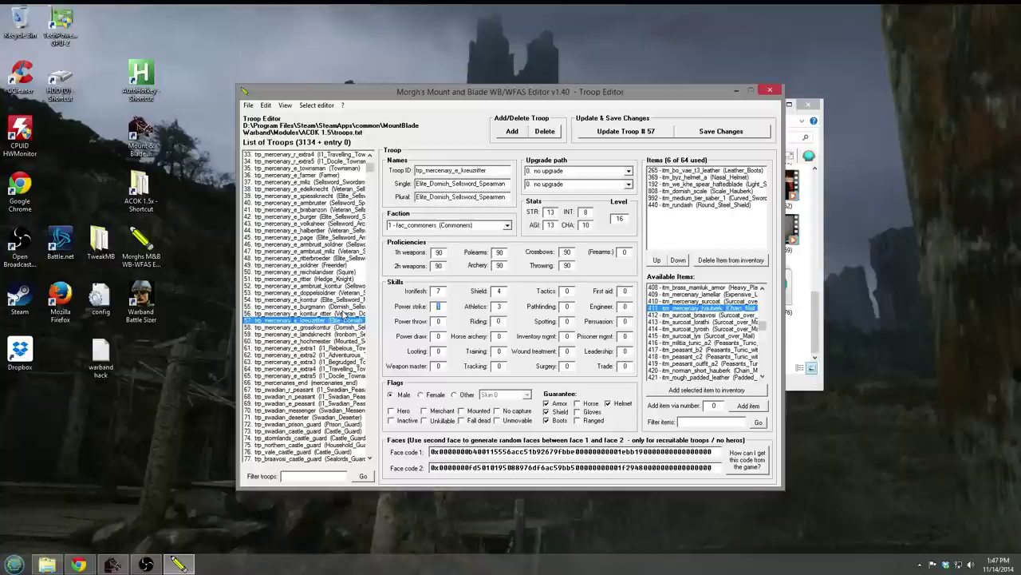
type("8")
double_click(551, 212)
type("30")
left_click(627, 133)
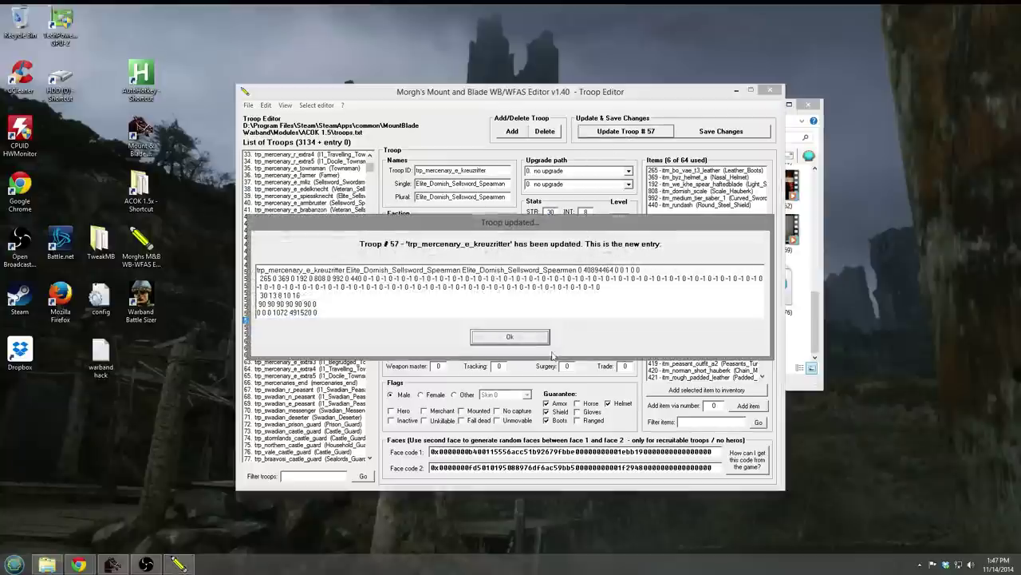
left_click(520, 340)
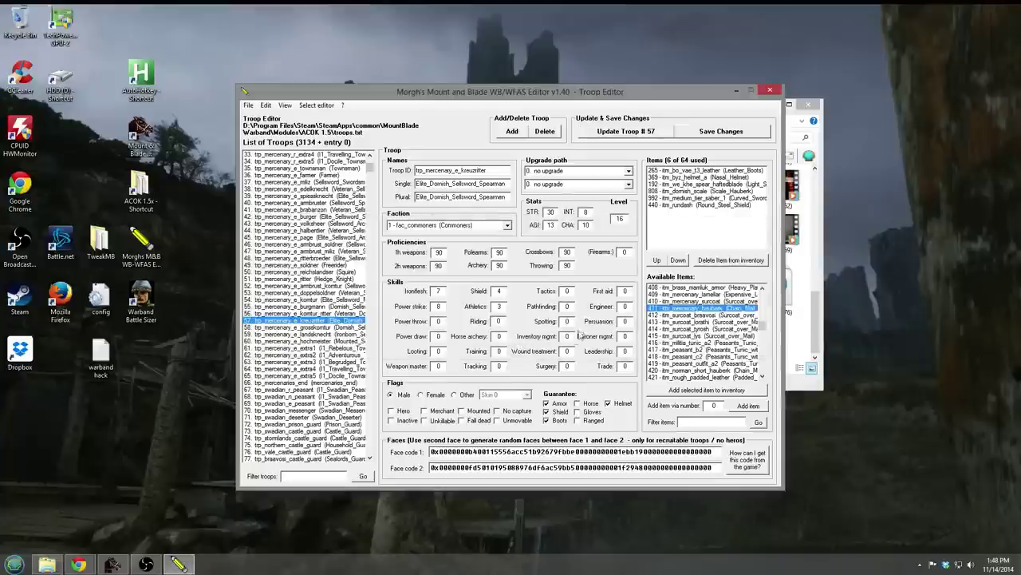
Set trp_mercenary_e_kreuzritter's STR to 60 and update the troop.
double_click(550, 212)
type("60")
left_click(629, 131)
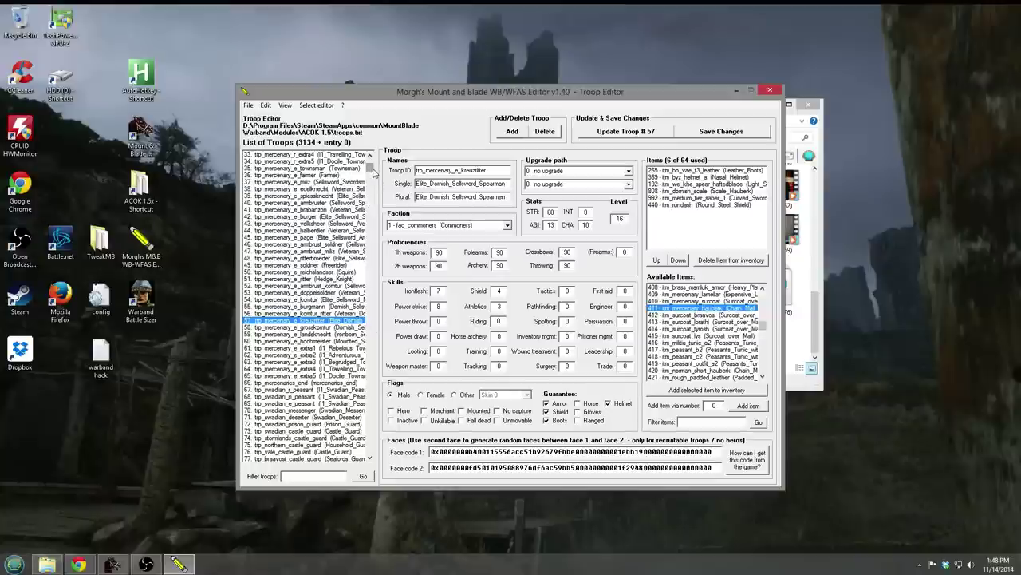
Browse the troop list and examine the entries for trp_mercenary_e_farmer and several Rhodok troops, including trp_rhodok_r_recluta and trp_rhodok_n_fante.
left_click(347, 176)
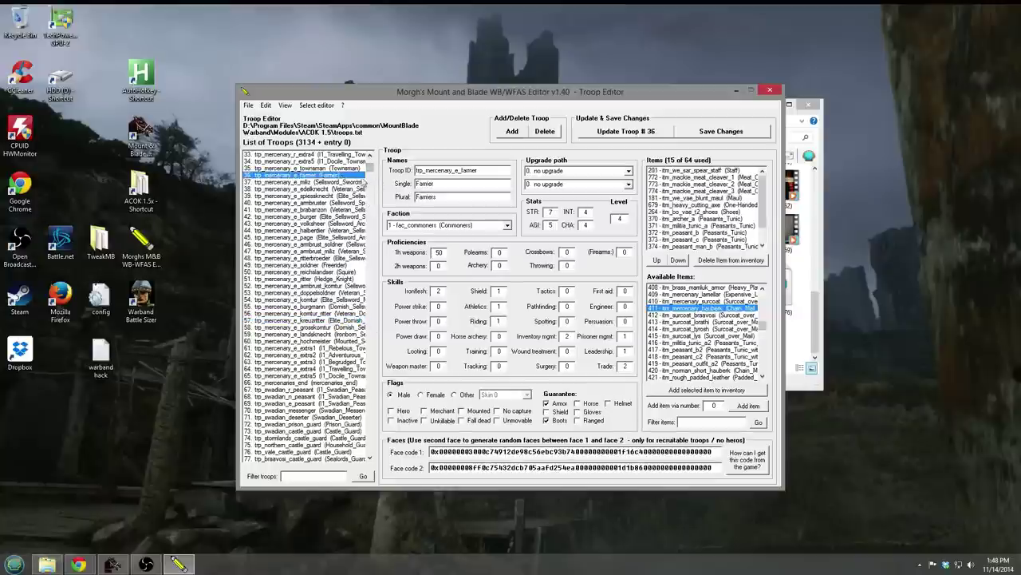
scroll(369, 170, "up", 11)
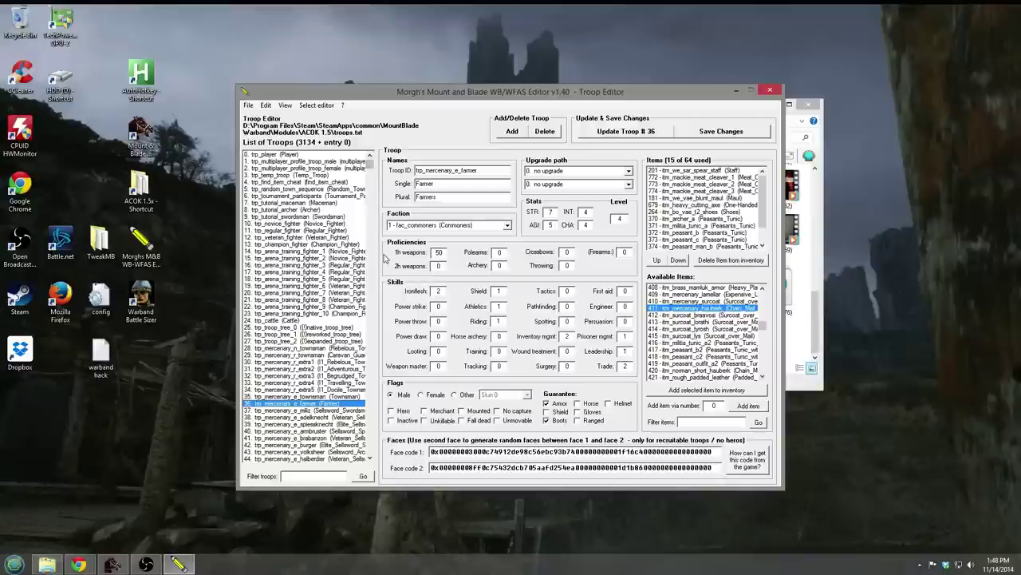
scroll(372, 256, "down", 15)
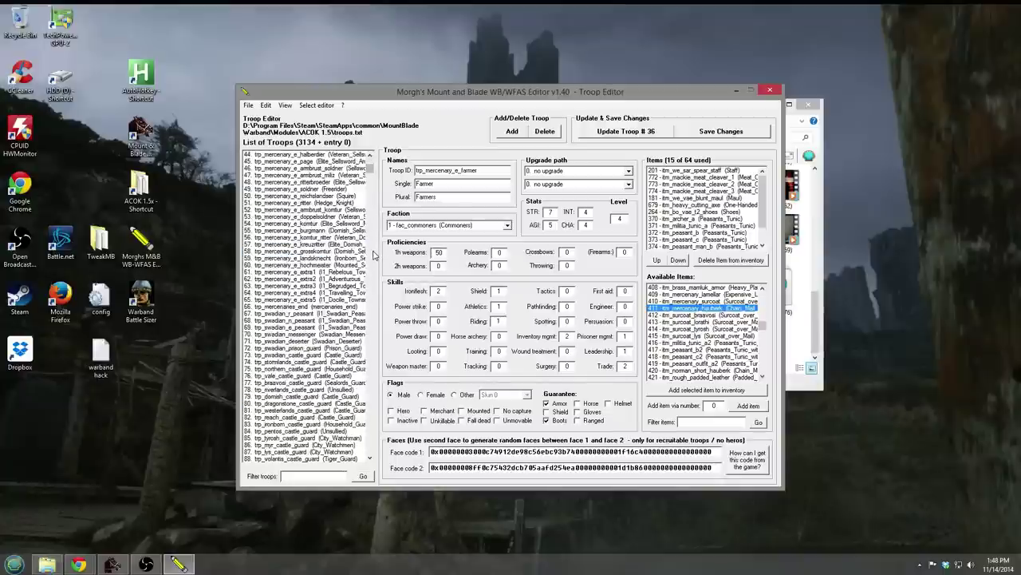
scroll(372, 254, "down", 15)
scroll(373, 254, "down", 15)
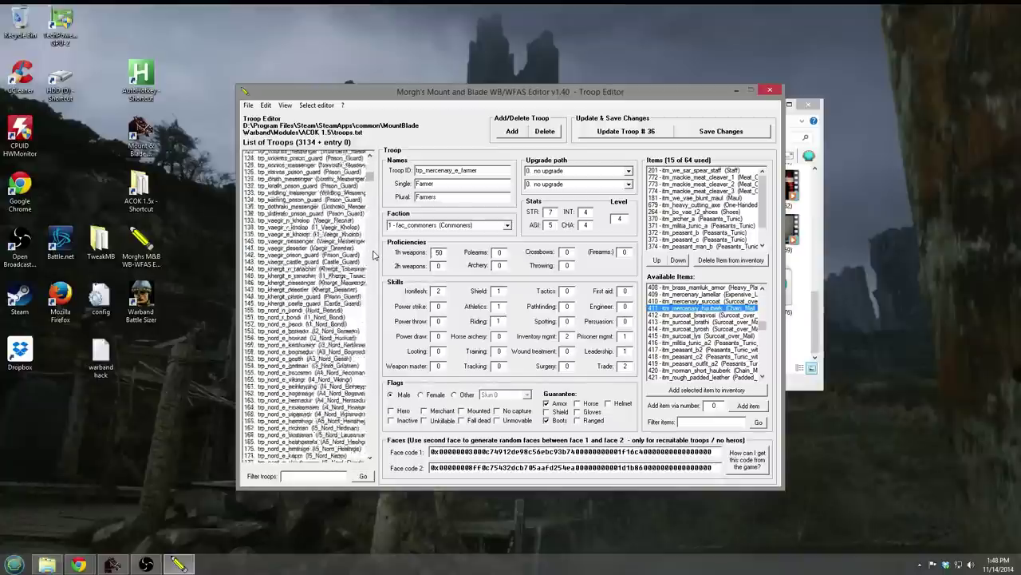
scroll(372, 253, "down", 15)
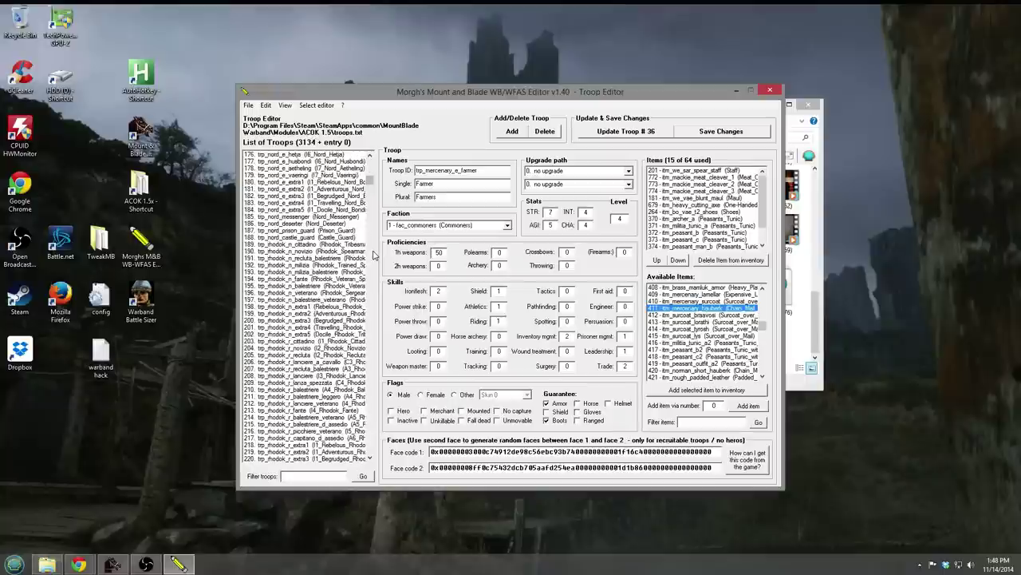
left_click(312, 356)
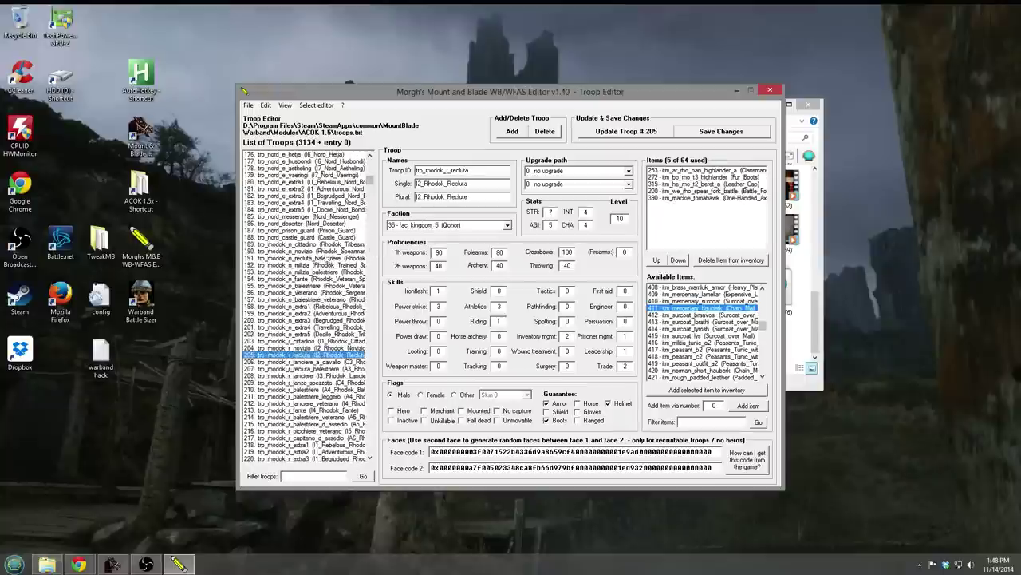
left_click(311, 244)
left_click(315, 278)
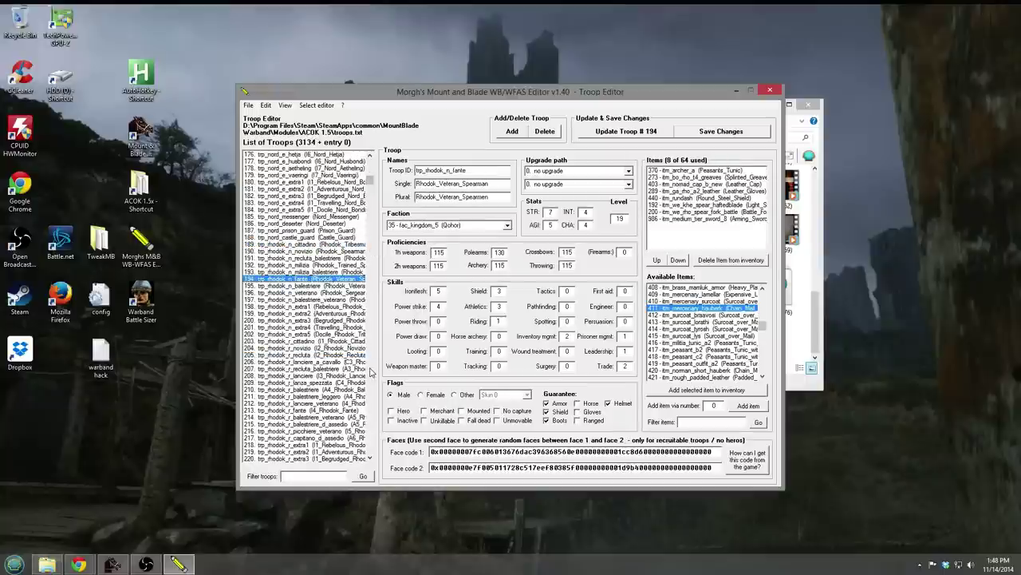
scroll(370, 372, "down", 15)
scroll(370, 372, "down", 15)
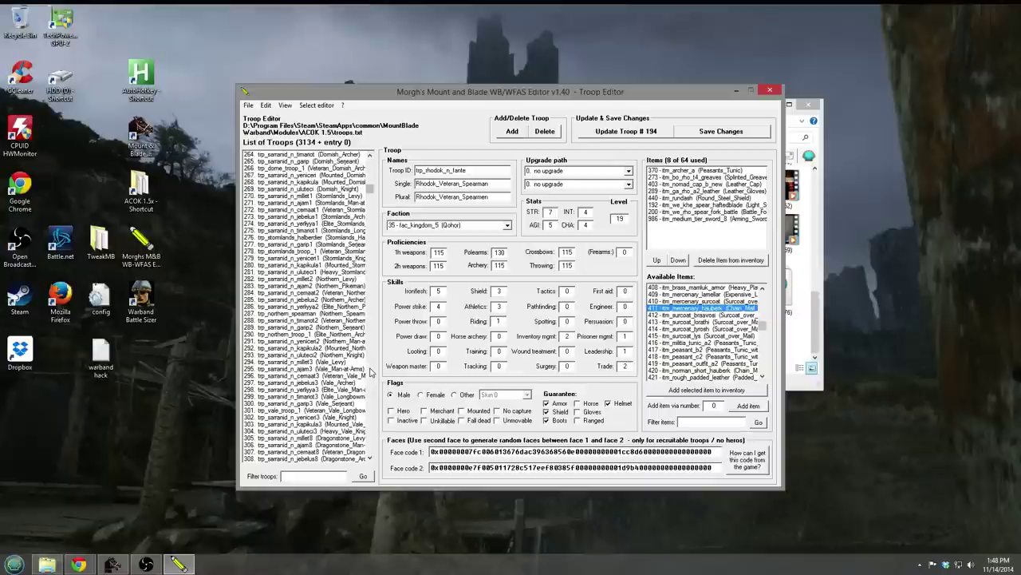
scroll(366, 186, "up", 2)
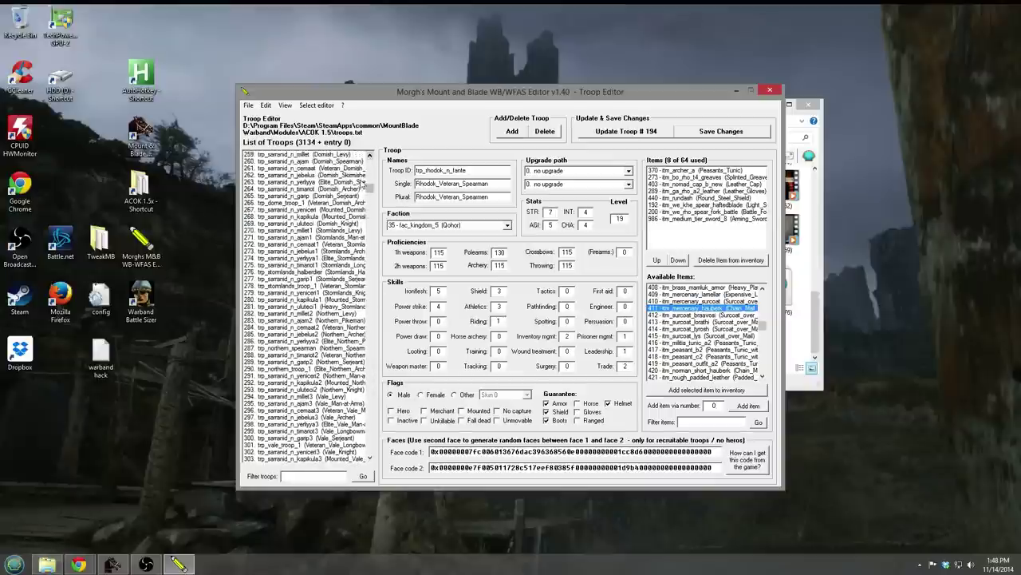
scroll(367, 184, "up", 15)
scroll(369, 183, "down", 7)
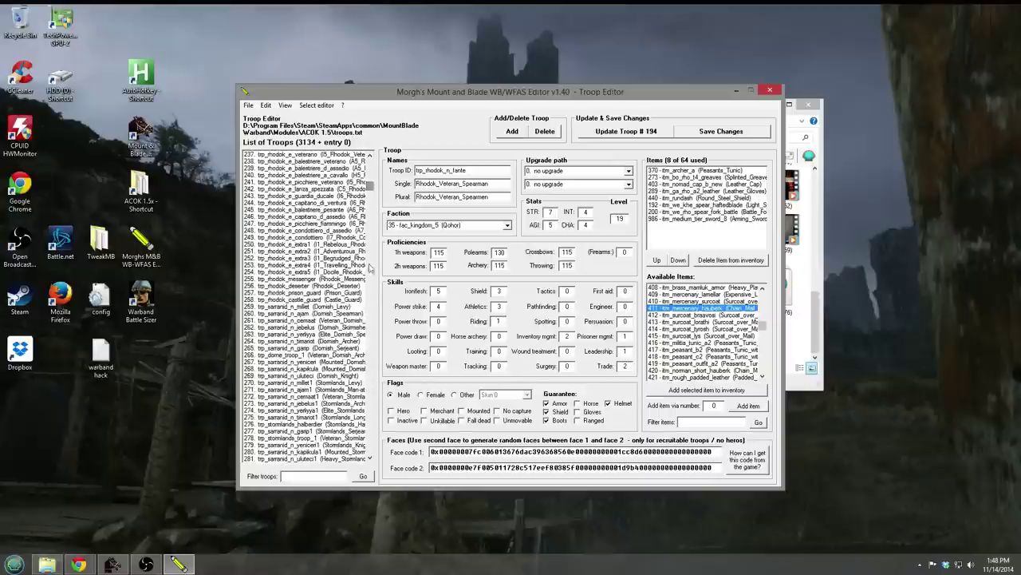
Rename troop 259, trp_sarranid_n_millet, to Dornish_Spearman with the plural Dornish_Spearmen.
left_click(331, 307)
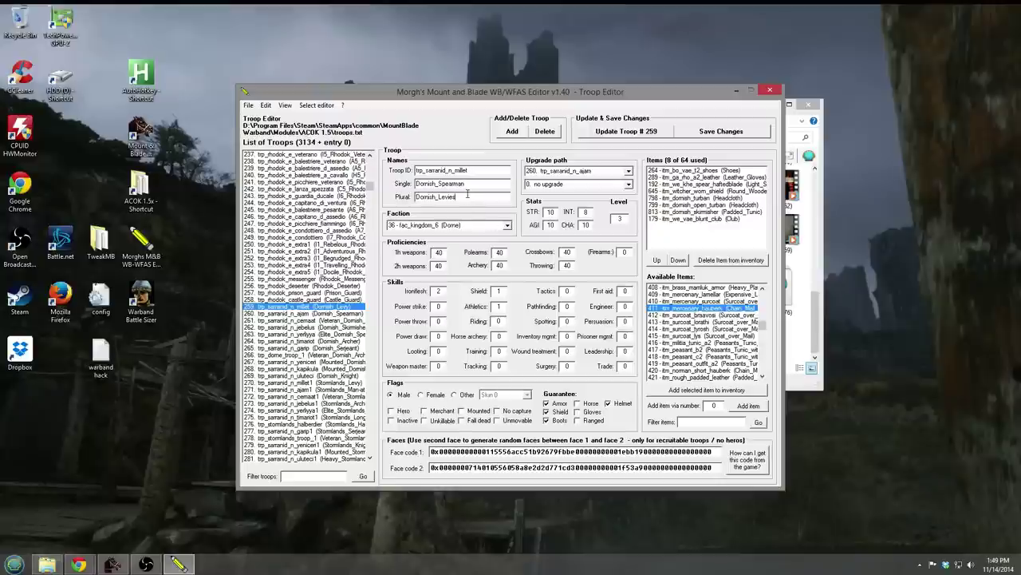
left_click_drag(468, 193, 437, 200)
type("Spearmen")
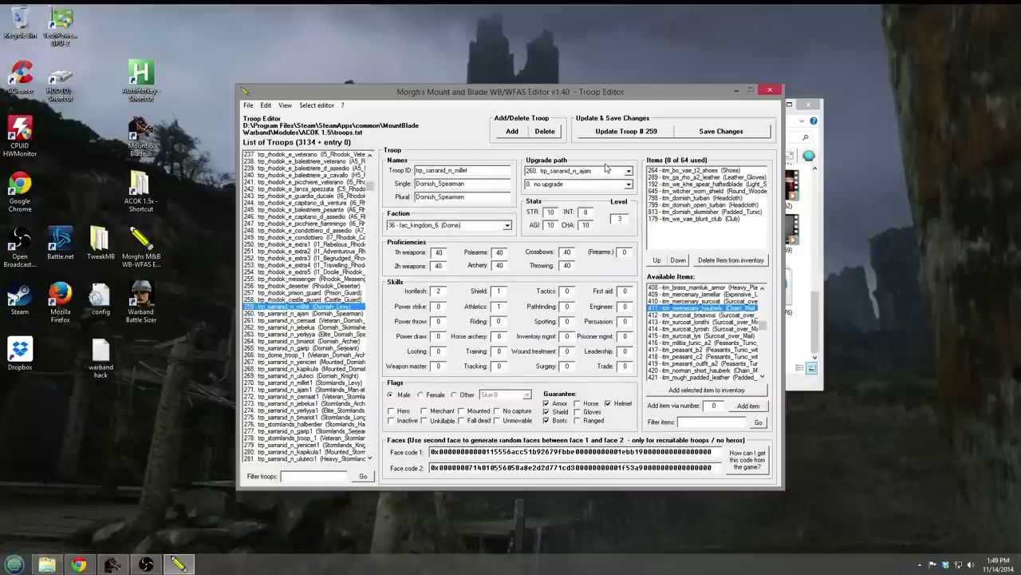
Set the first upgrade path of trp_sarranid_n_millet to 265, trp_sarranid_n_garip, and update the troop.
left_click(628, 172)
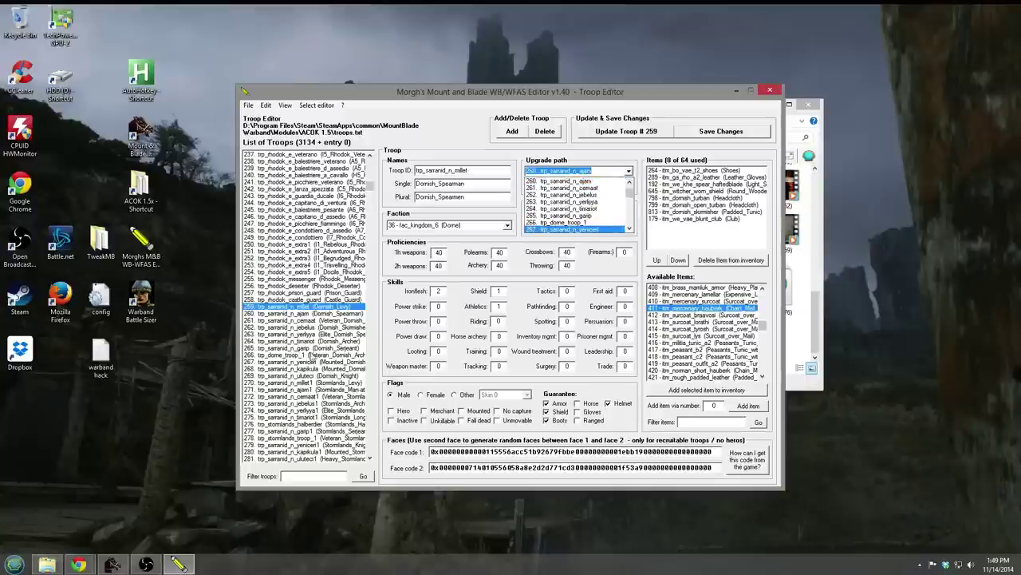
left_click(339, 348)
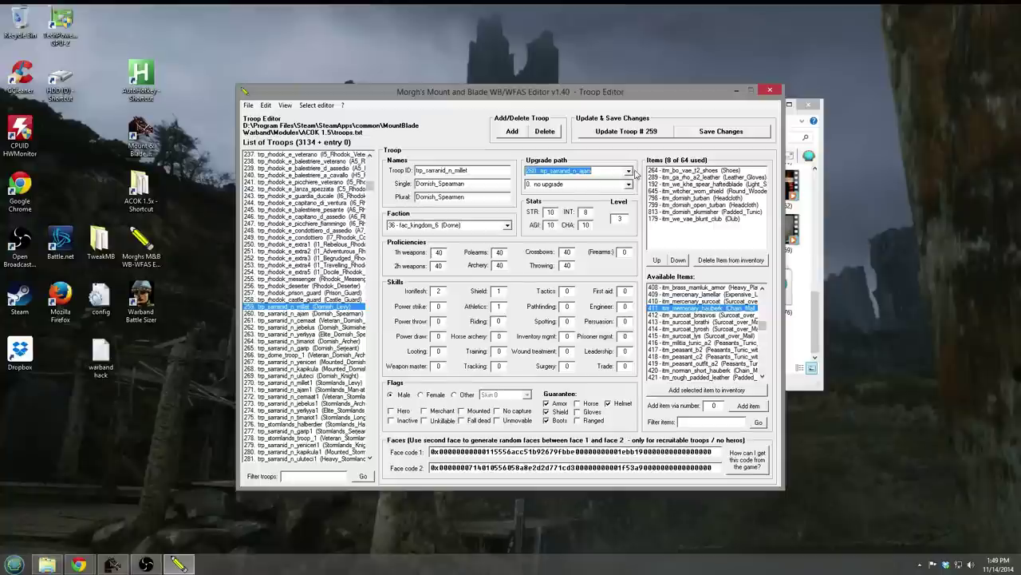
left_click(628, 172)
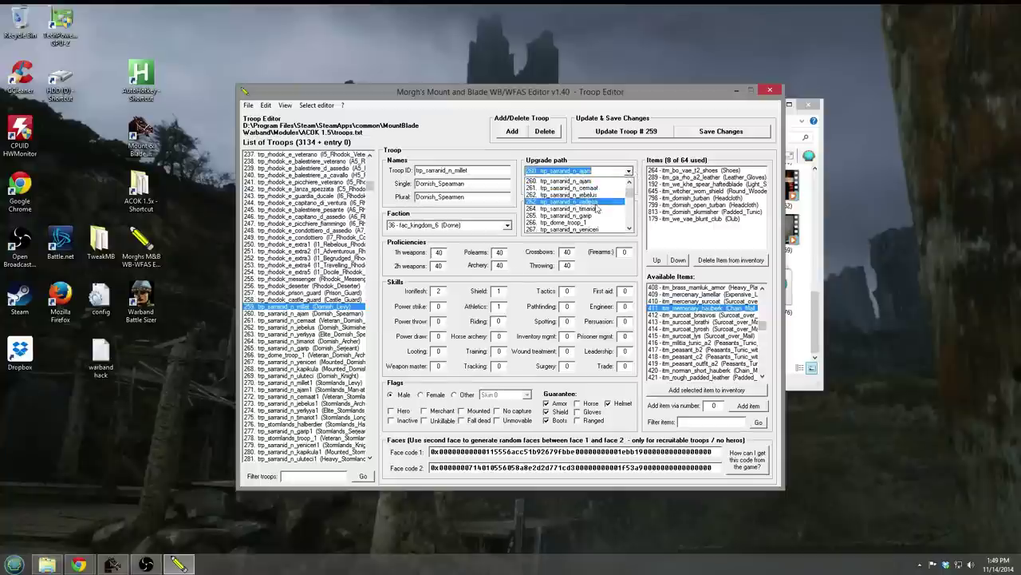
left_click(593, 216)
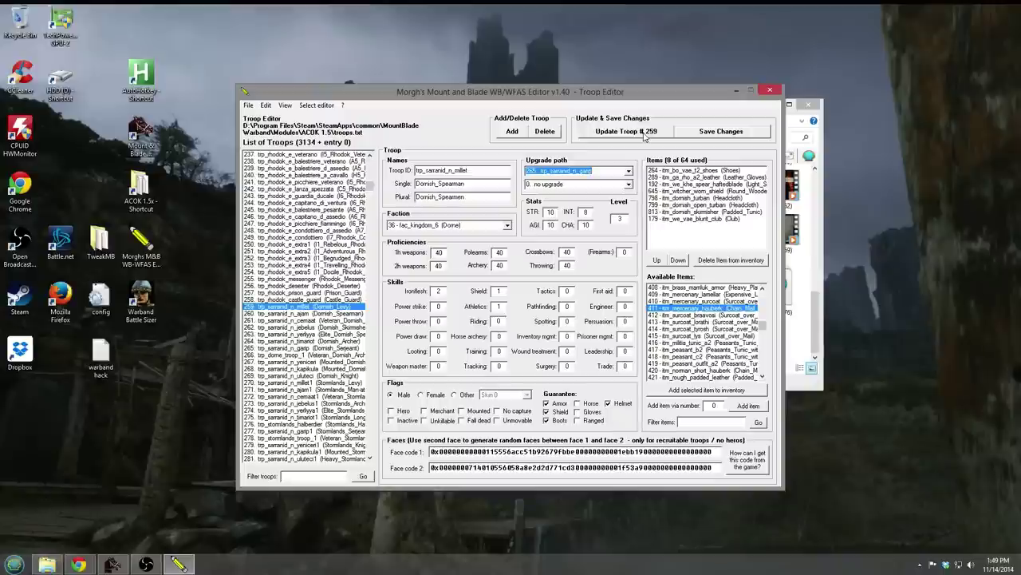
left_click(645, 133)
left_click(517, 340)
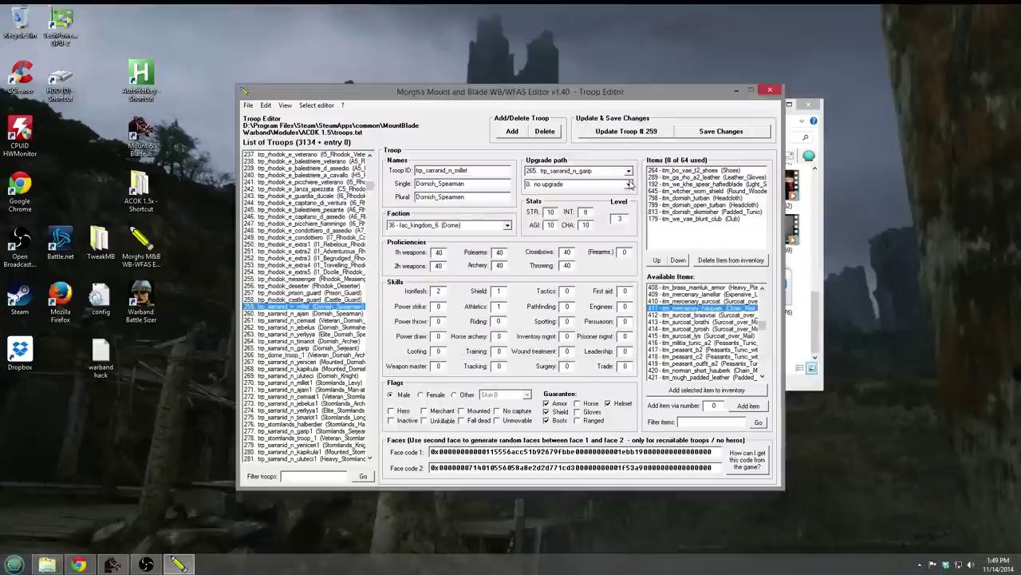
Set the second upgrade path of trp_sarranid_n_millet to 269, trp_sarranid_n_uluteci, and update the troop.
left_click(629, 184)
left_click_drag(629, 199, 629, 236)
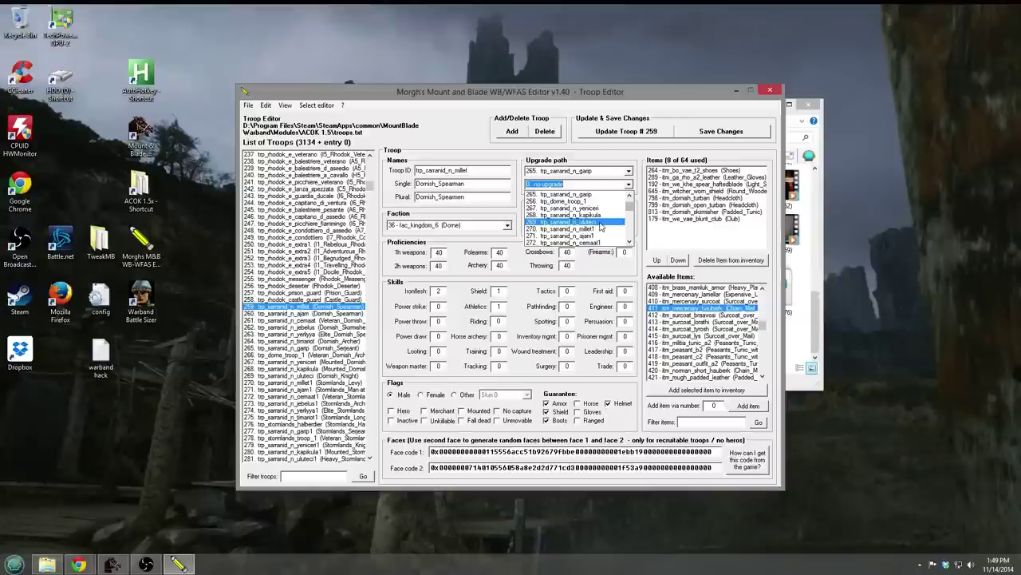
left_click(600, 227)
left_click(624, 132)
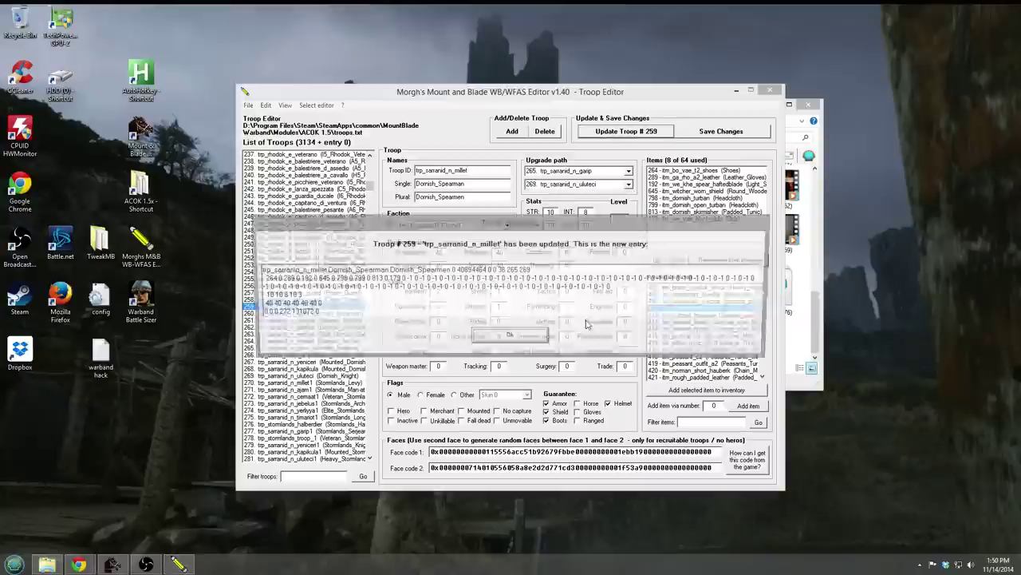
left_click(509, 337)
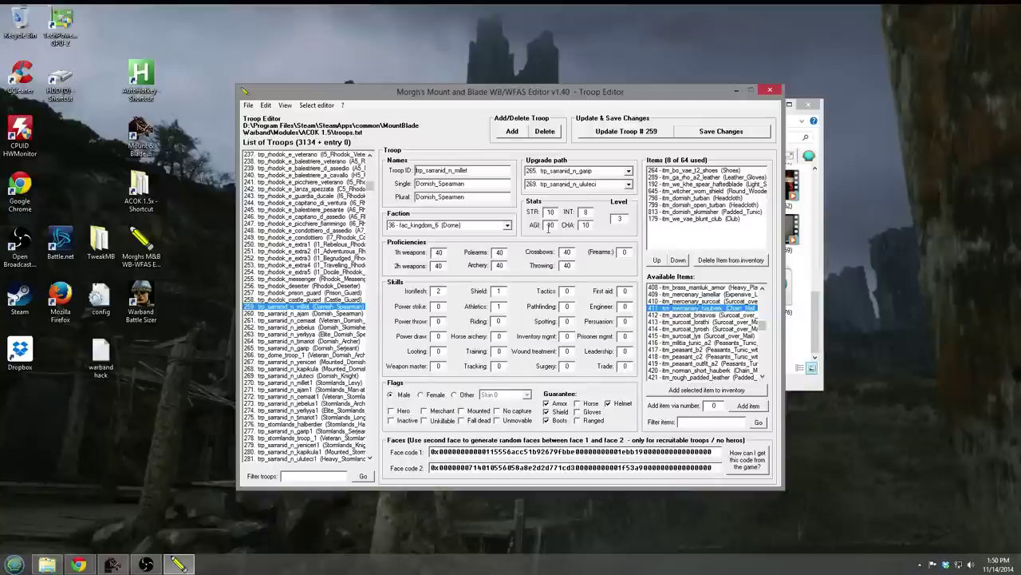
left_click(604, 171)
left_click(607, 183)
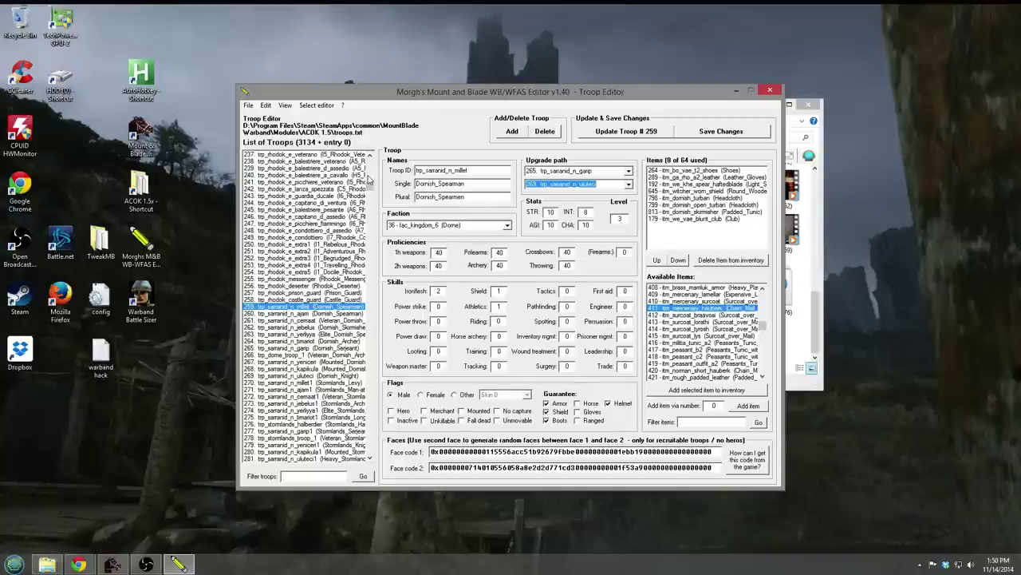
Browse the troop list and examine the player-faction Levy (369), the Targaryen Men-at-Arms (361 and 359) and the Farmer (36).
mouse_move(371, 185)
left_mouse_down()
mouse_move(370, 223)
mouse_move(370, 172)
left_mouse_up()
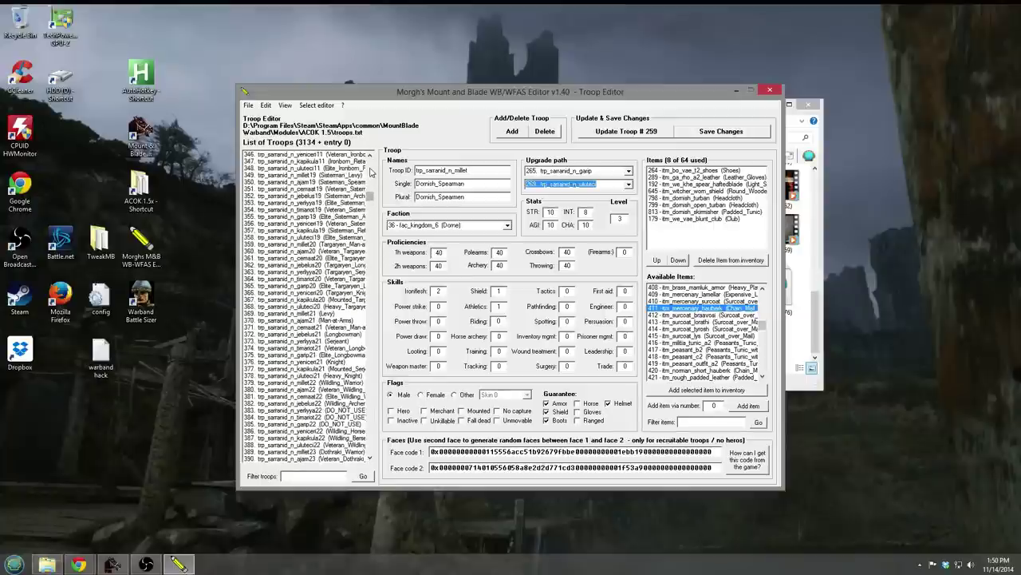
left_click(320, 314)
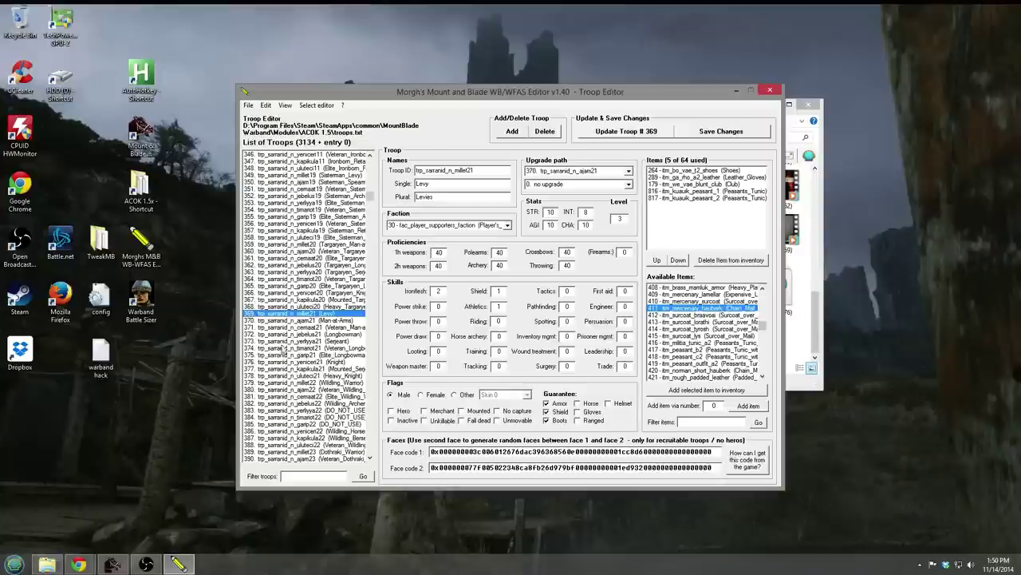
left_click(341, 258)
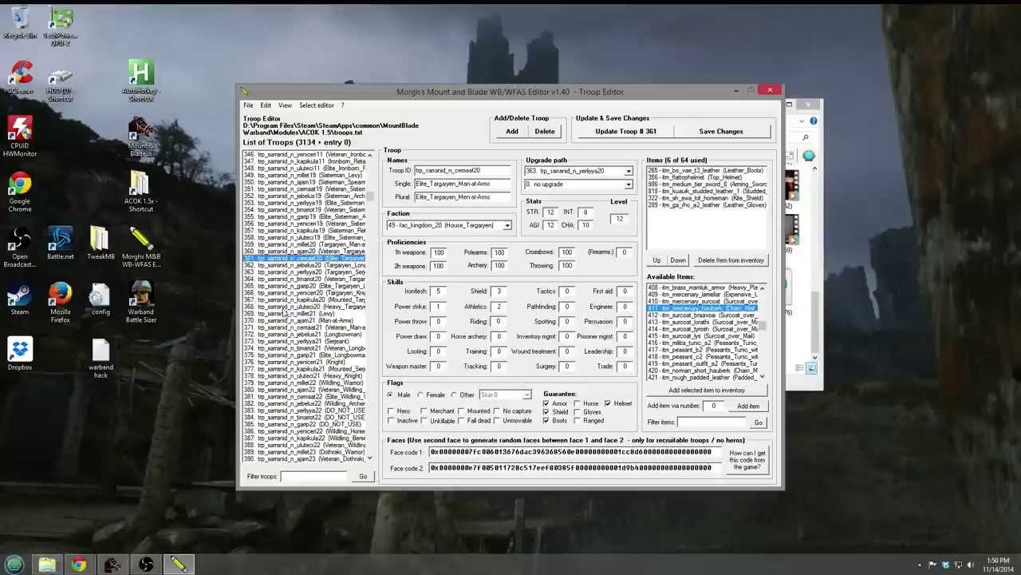
left_click(307, 243)
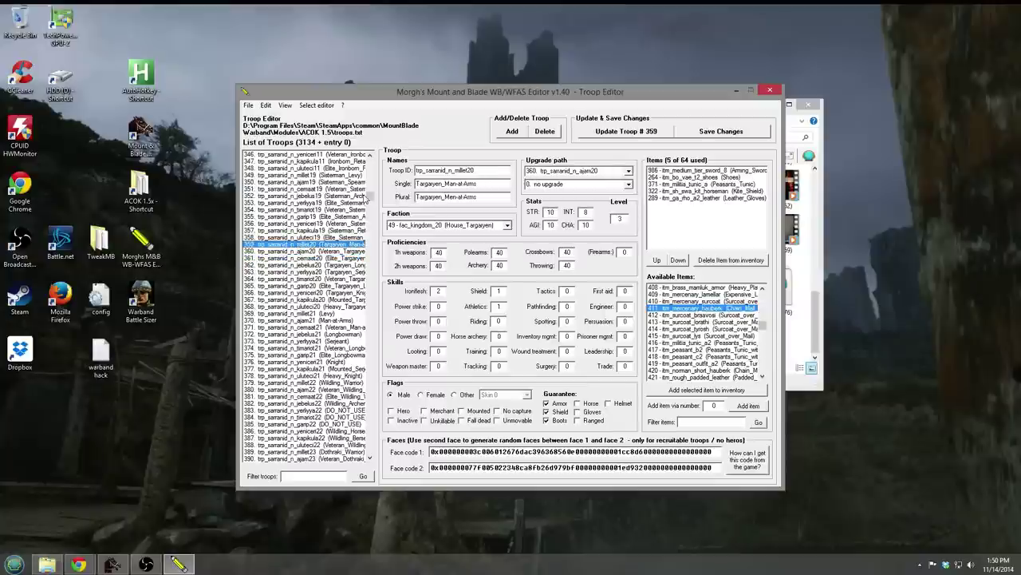
left_click_drag(372, 198, 381, 165)
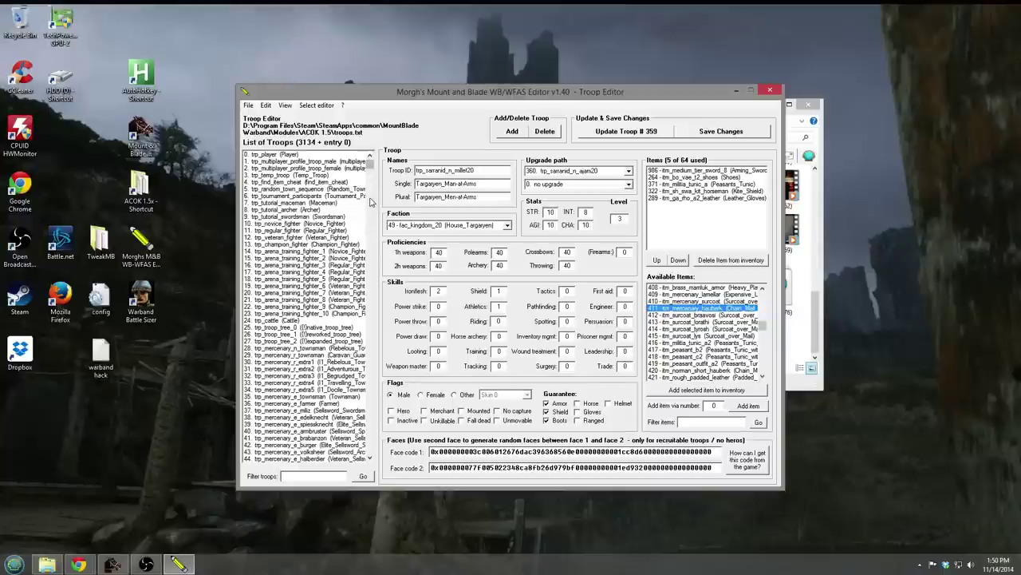
left_click(330, 404)
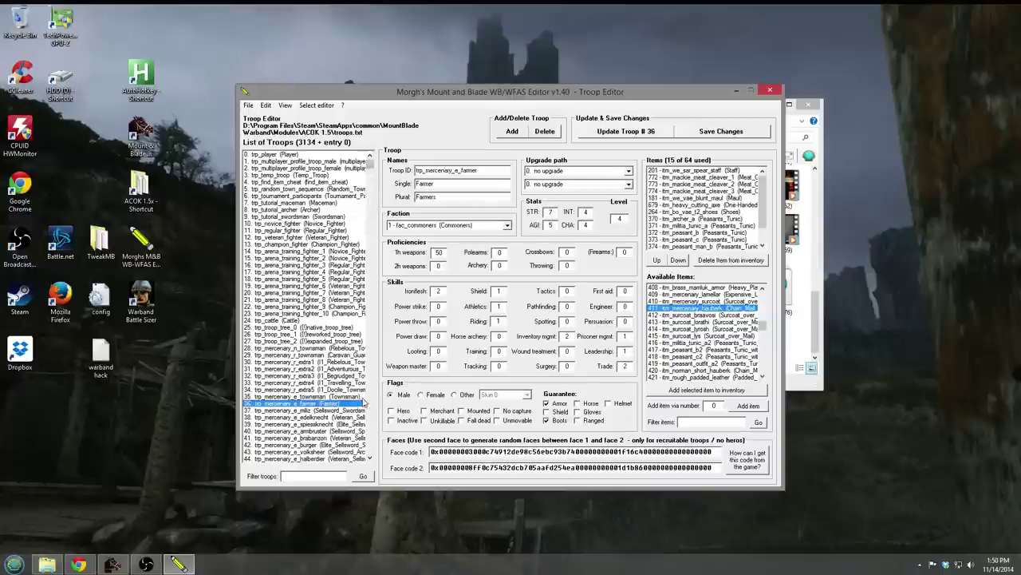
scroll(372, 395, "down", 15)
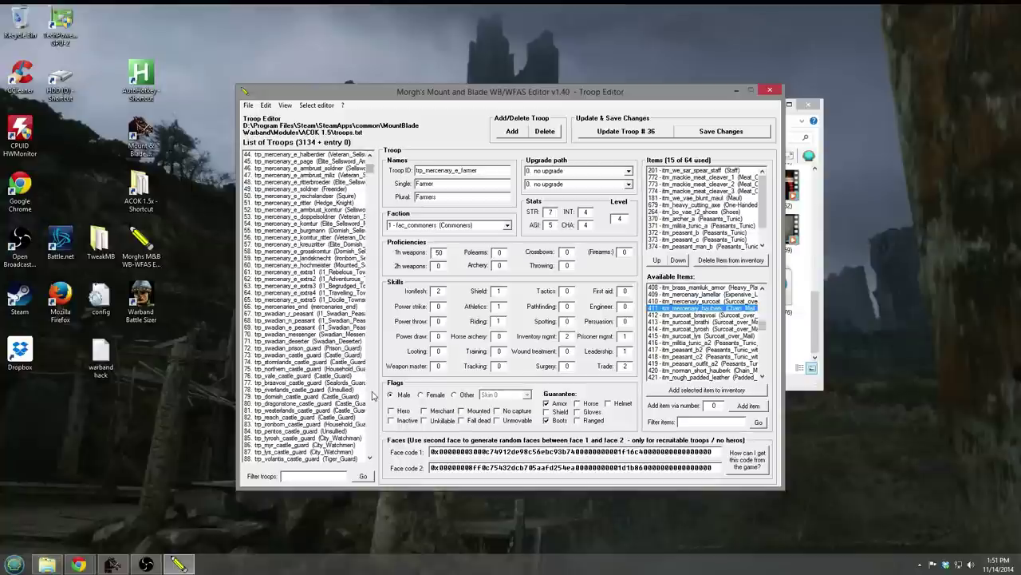
scroll(372, 395, "down", 15)
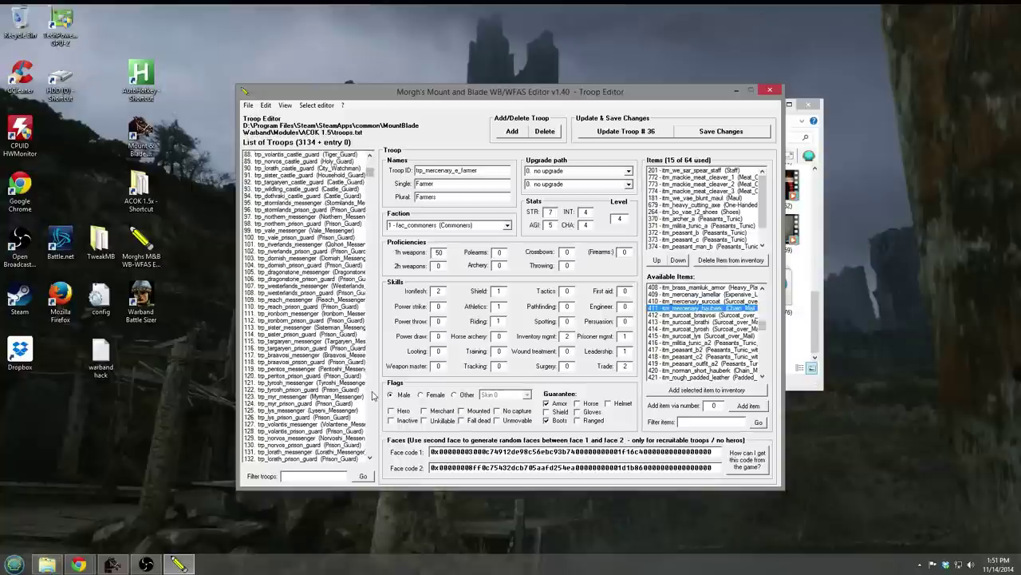
scroll(372, 395, "down", 15)
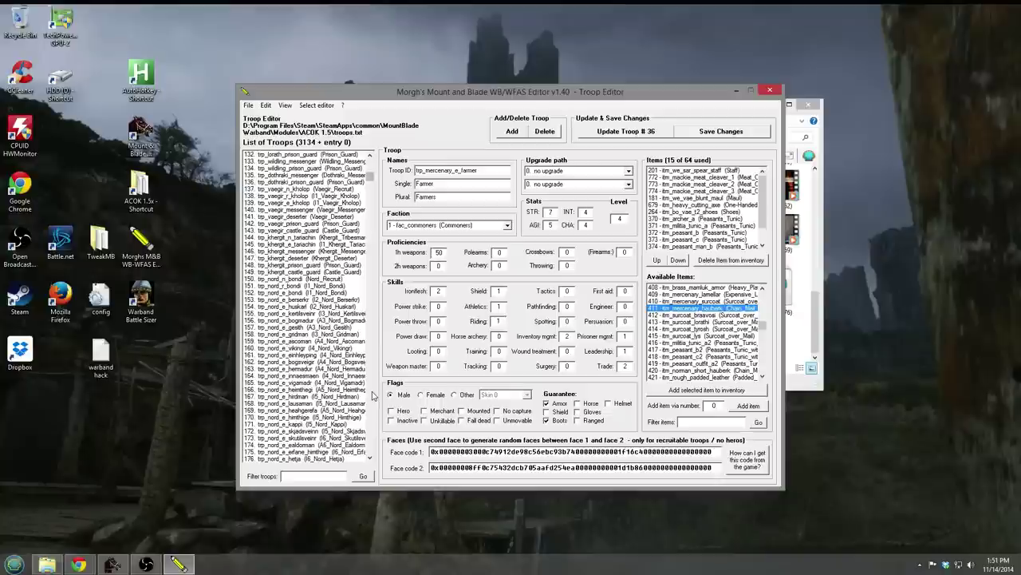
scroll(371, 395, "down", 15)
scroll(372, 395, "down", 15)
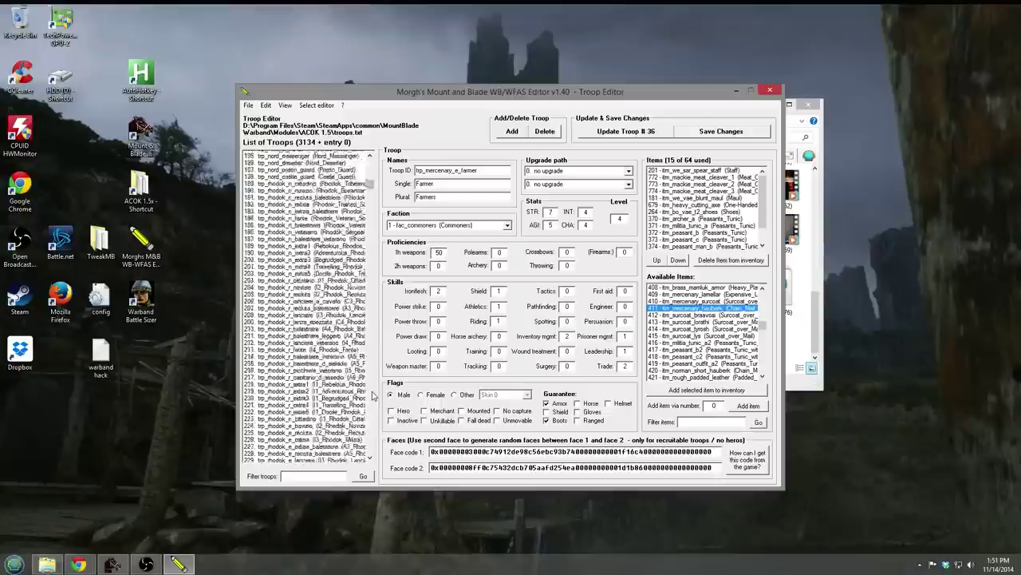
scroll(372, 395, "down", 15)
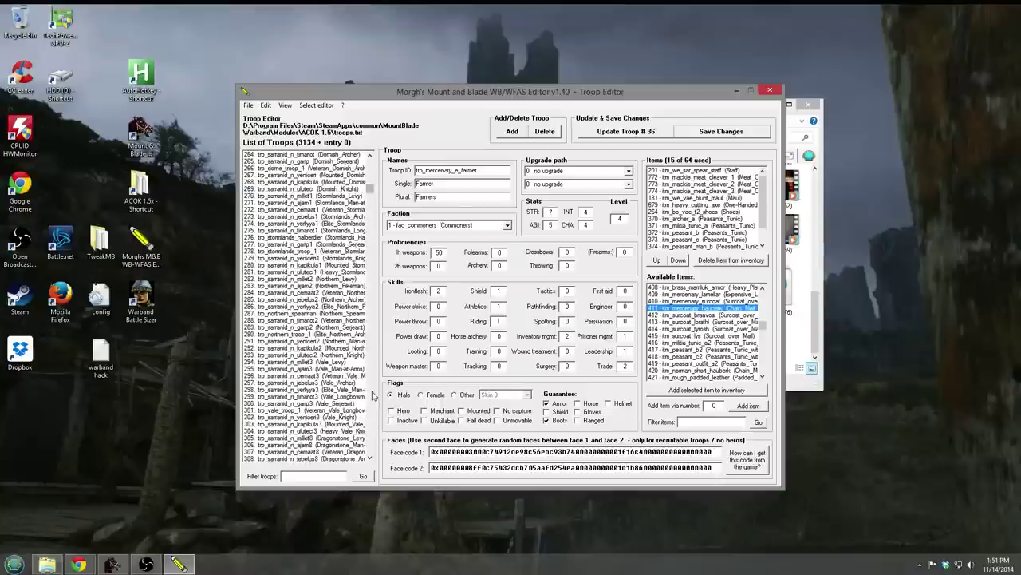
Filter the troop list by "farmer" and compare trp_mercenary_e_farmer with trp_farmer_from_bandit_village, leaving trp_mercenary_e_farmer selected.
type("farmer")
key("Return")
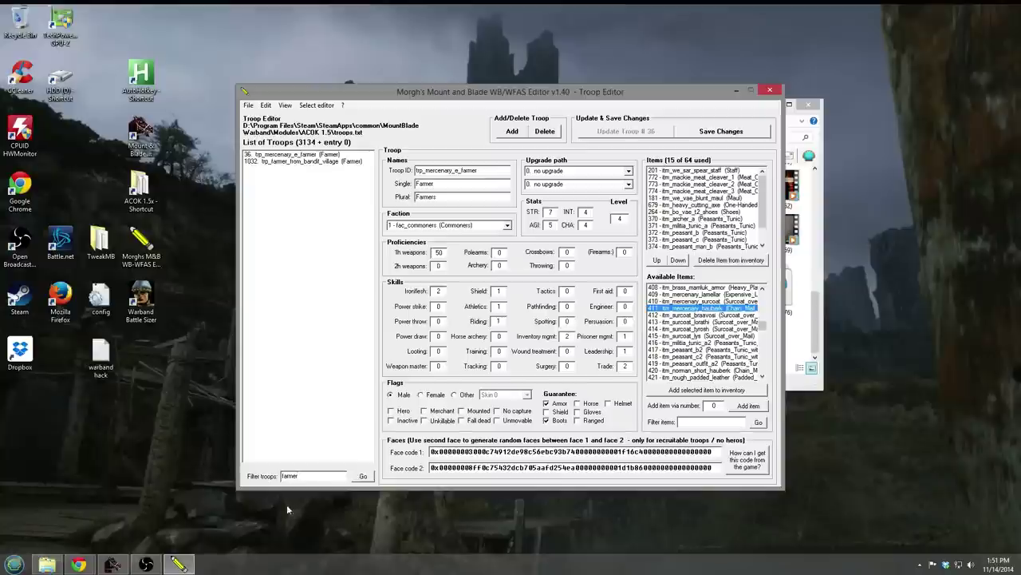
left_click(330, 156)
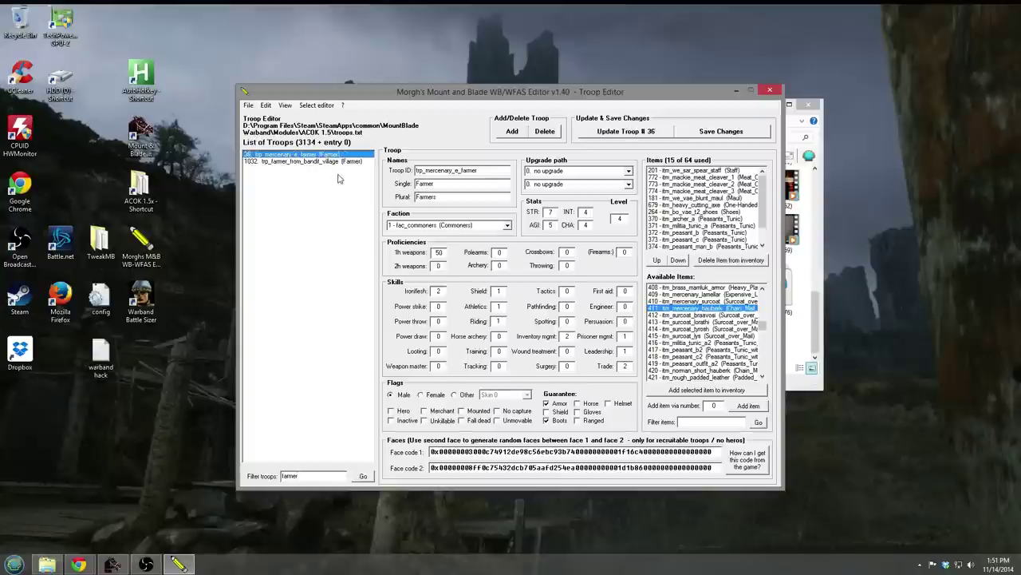
left_click(334, 162)
left_click(329, 155)
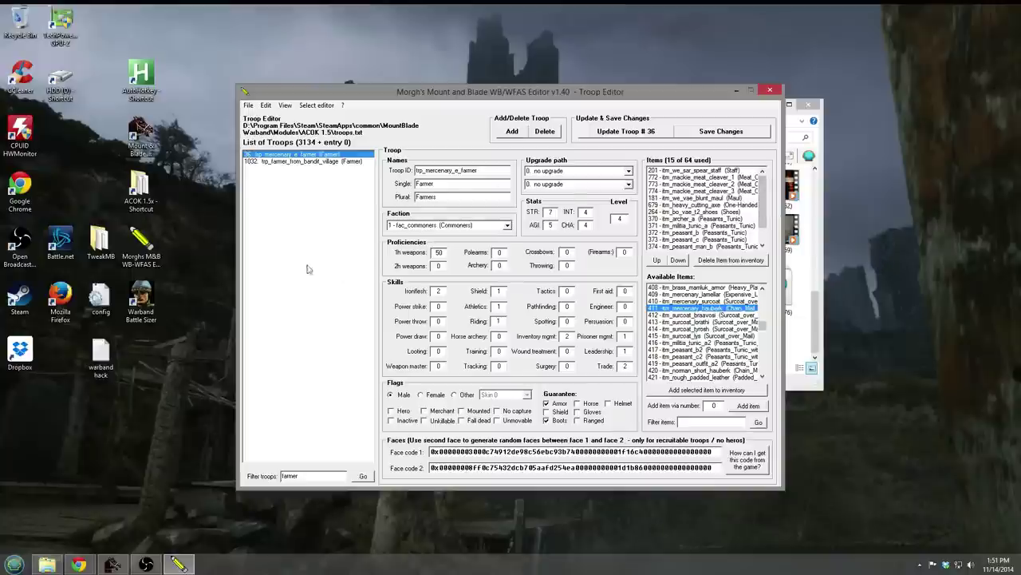
Set the first upgrade path of trp_mercenary_e_farmer to 360, trp_sarranid_n_ajam20, and update the troop.
left_click(629, 172)
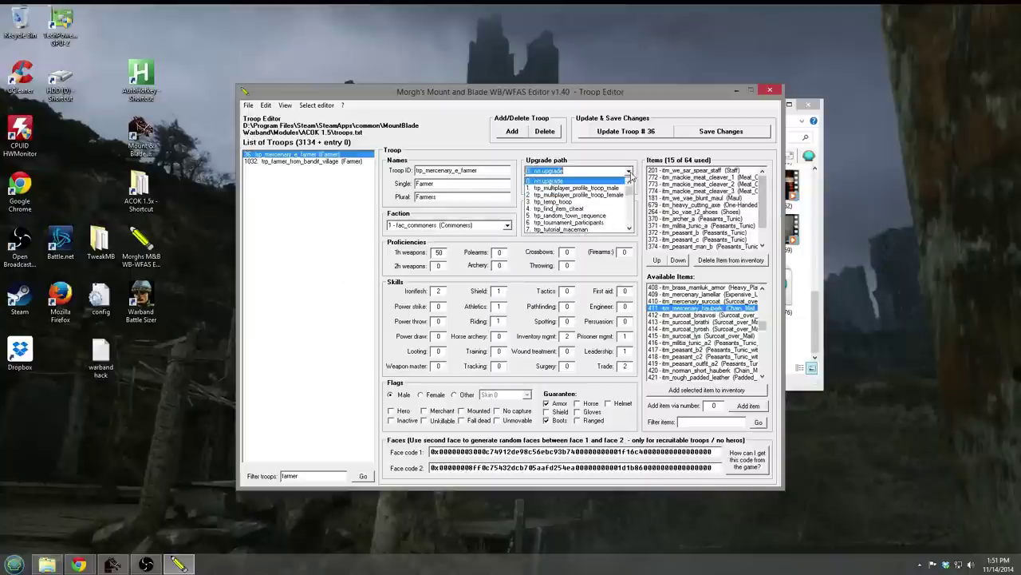
mouse_move(629, 187)
left_mouse_down()
mouse_move(629, 204)
mouse_move(628, 181)
left_mouse_up()
type("360")
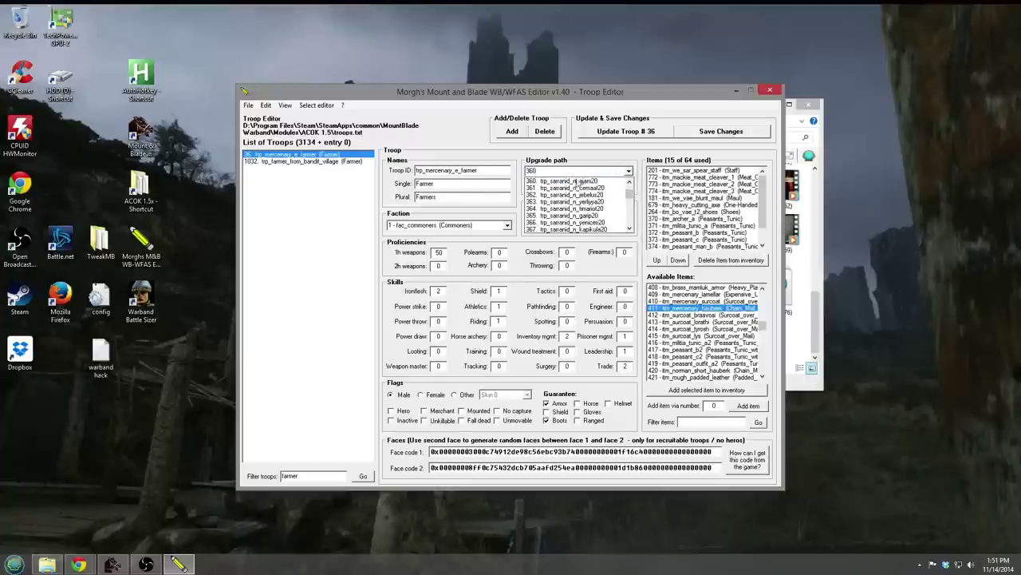
left_click(580, 182)
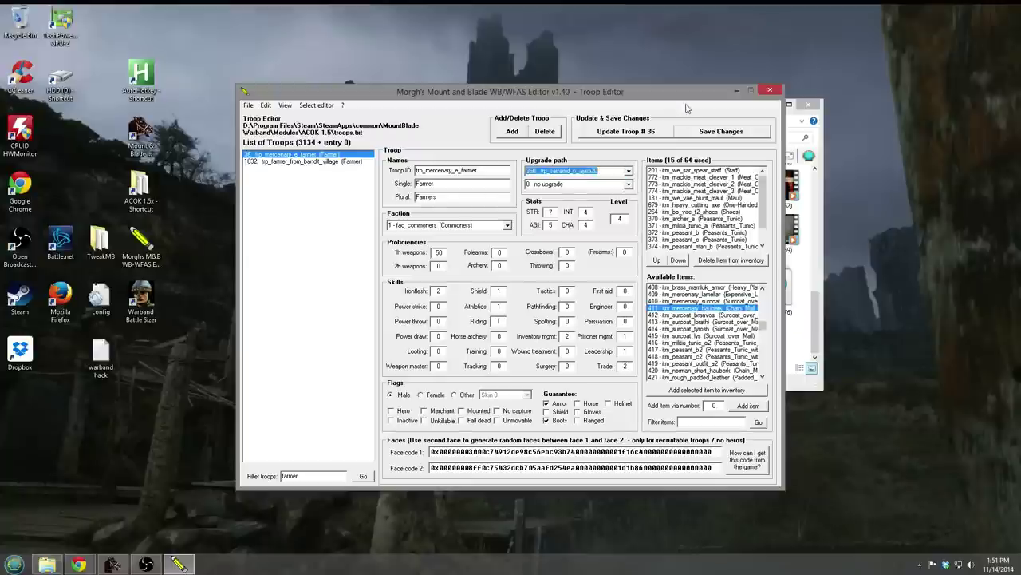
left_click(654, 132)
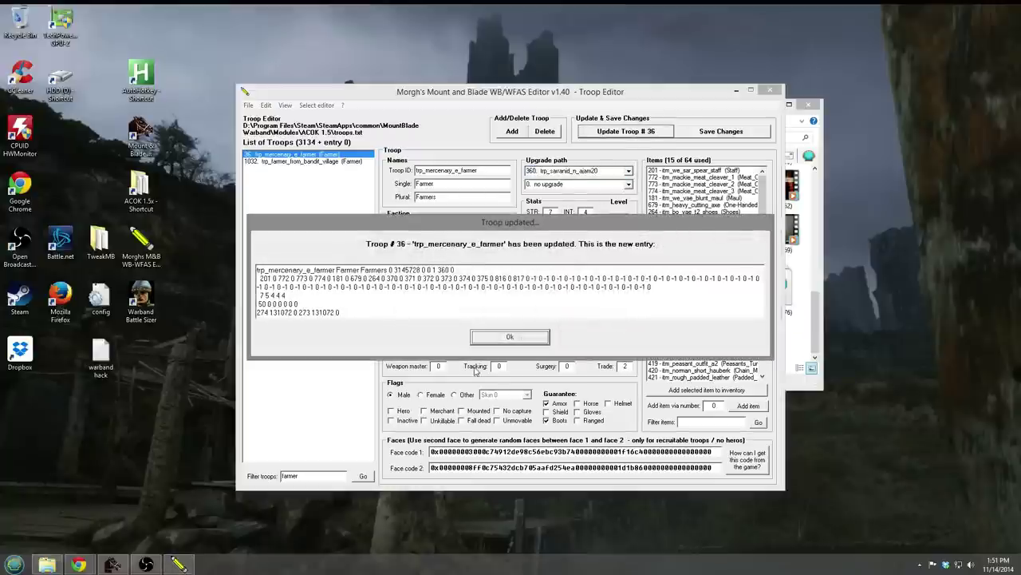
left_click(510, 335)
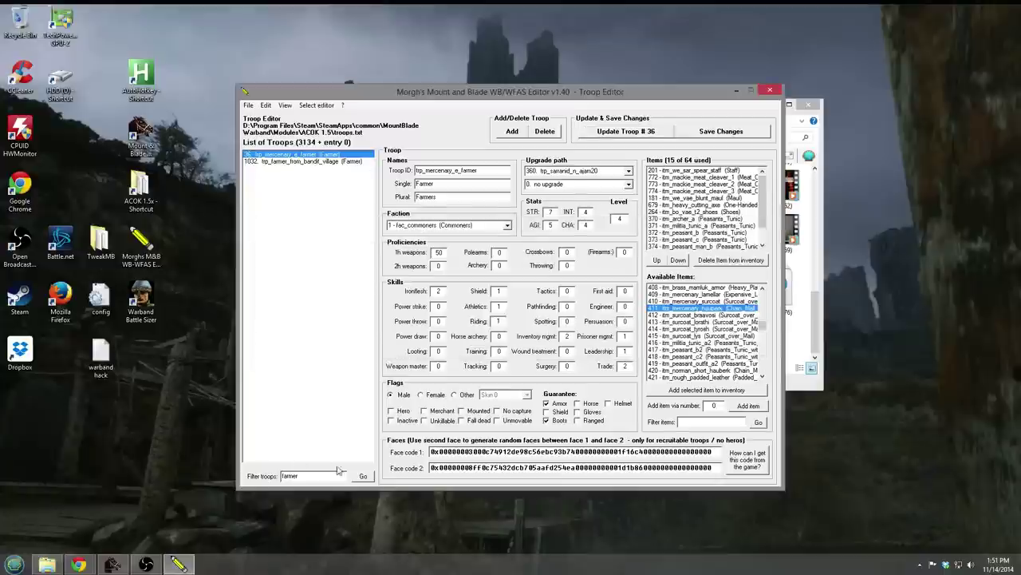
Clear the troop filter and compare the Veteran Targaryen Man-at-Arms (360) with the Targaryen Man-at-Arms (359).
double_click(289, 476)
key("BackSpace")
left_click(363, 476)
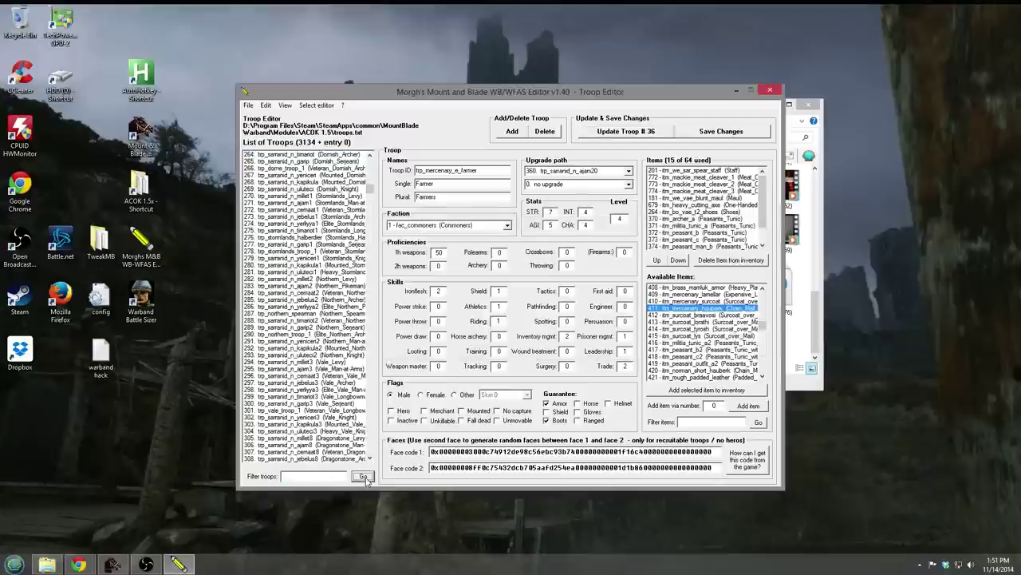
left_click(371, 304)
left_click(372, 303)
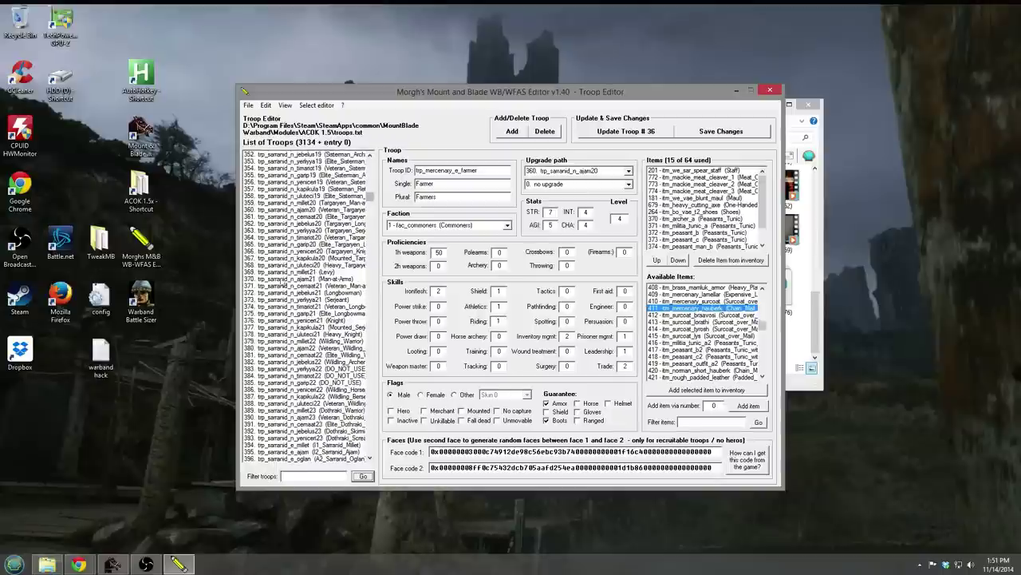
left_click(308, 210)
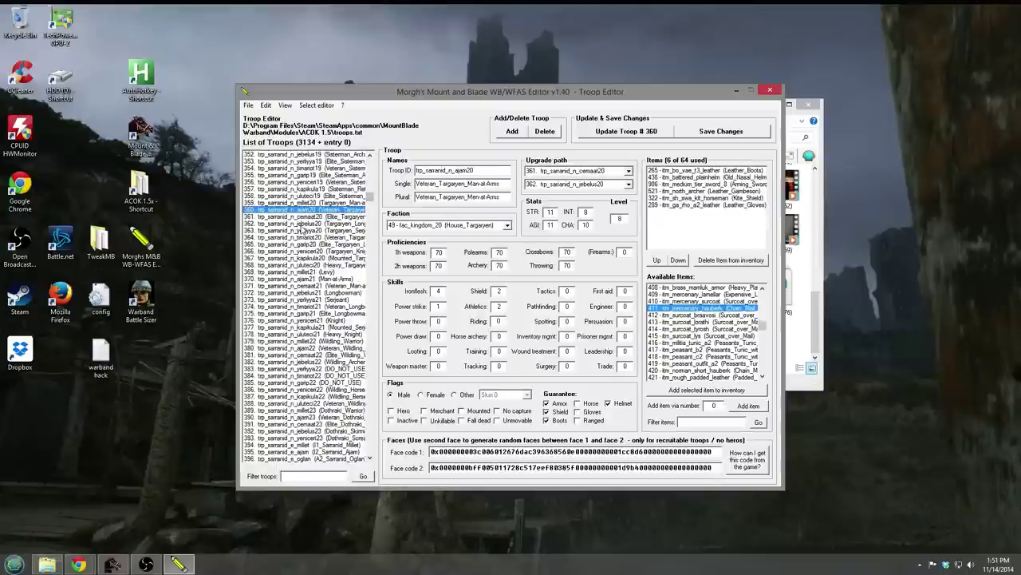
left_click(310, 203)
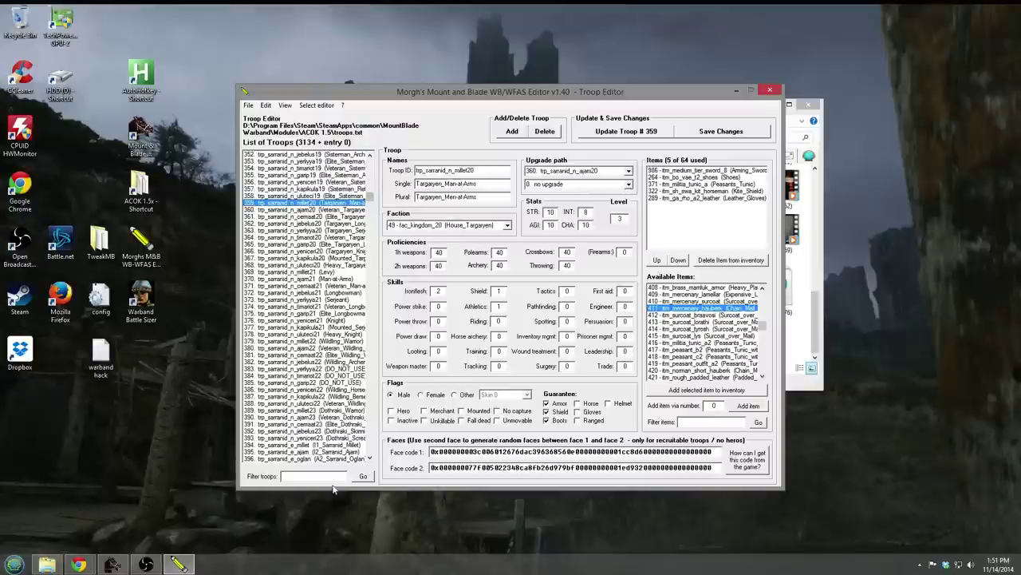
Filter the troops by "farmer", set the first upgrade path of trp_mercenary_e_farmer to 359, trp_sarranid_n_millet20, and update the troop.
key("Return")
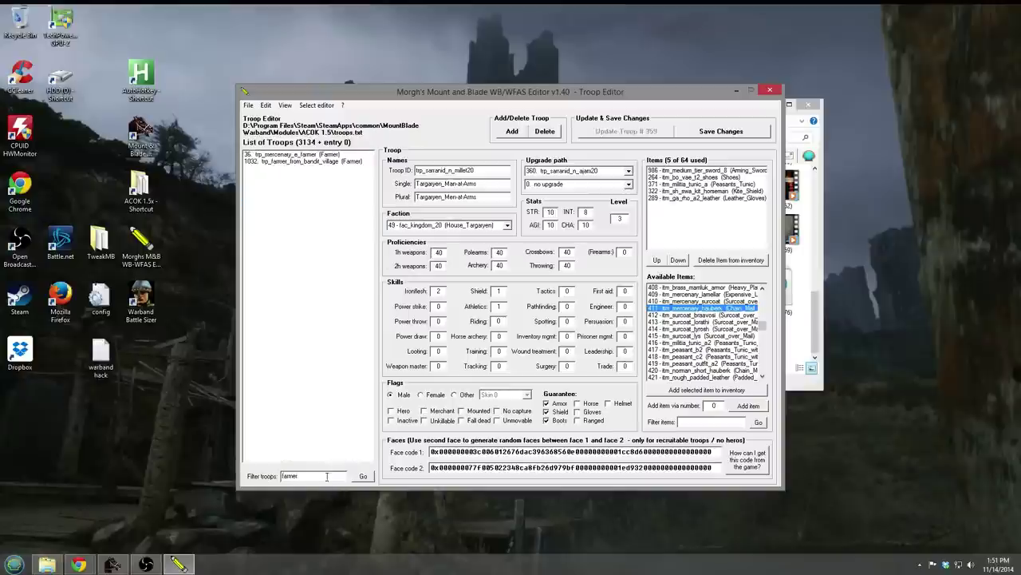
left_click(339, 153)
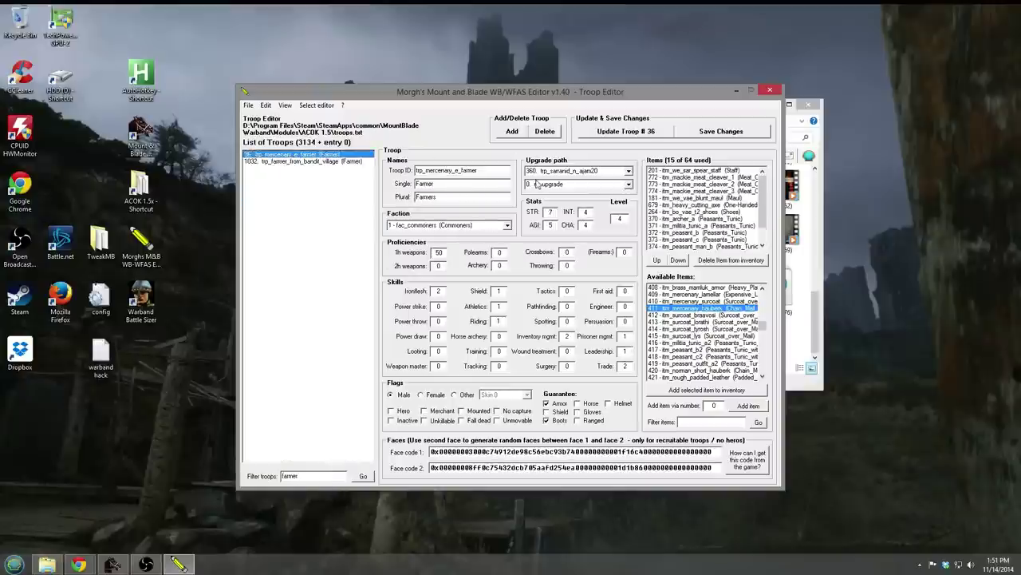
left_click(628, 170)
left_click(630, 183)
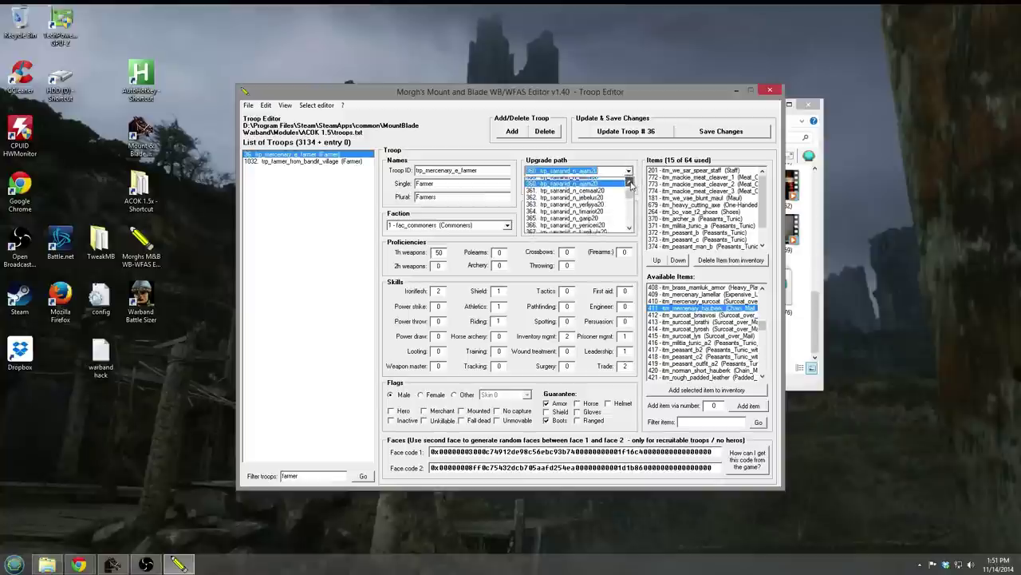
left_click(614, 177)
left_click(631, 134)
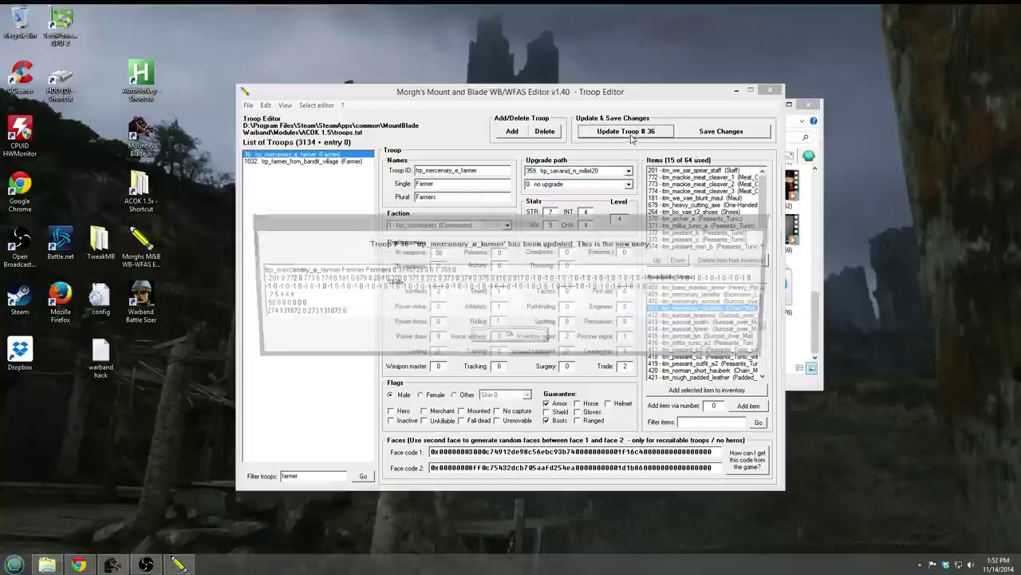
left_click(526, 335)
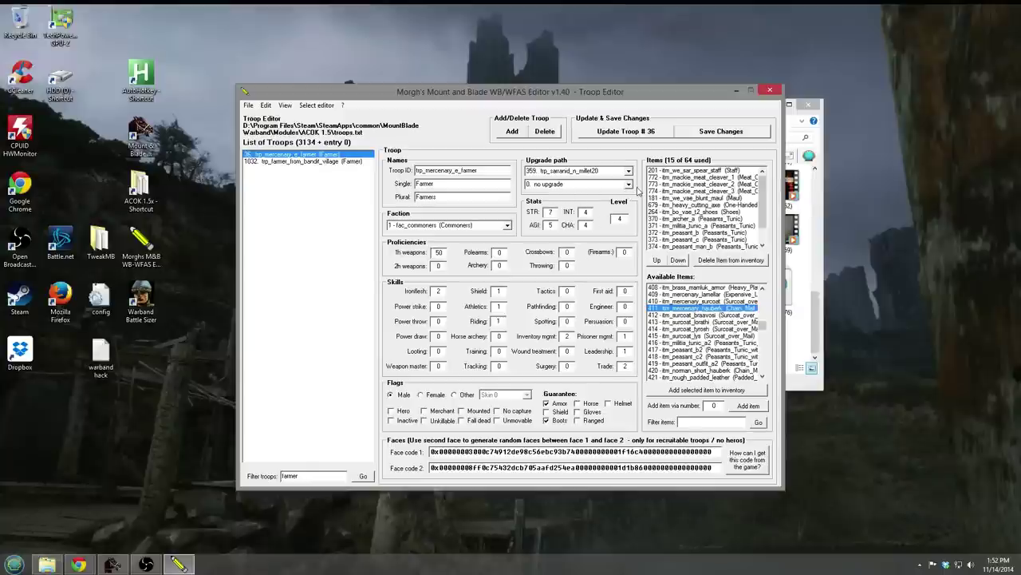
Clear the troop filter and look up the player-faction Levy, trp_sarranid_n_millet21, in the full troop list.
left_click(628, 185)
left_click(630, 185)
double_click(289, 475)
key("BackSpace")
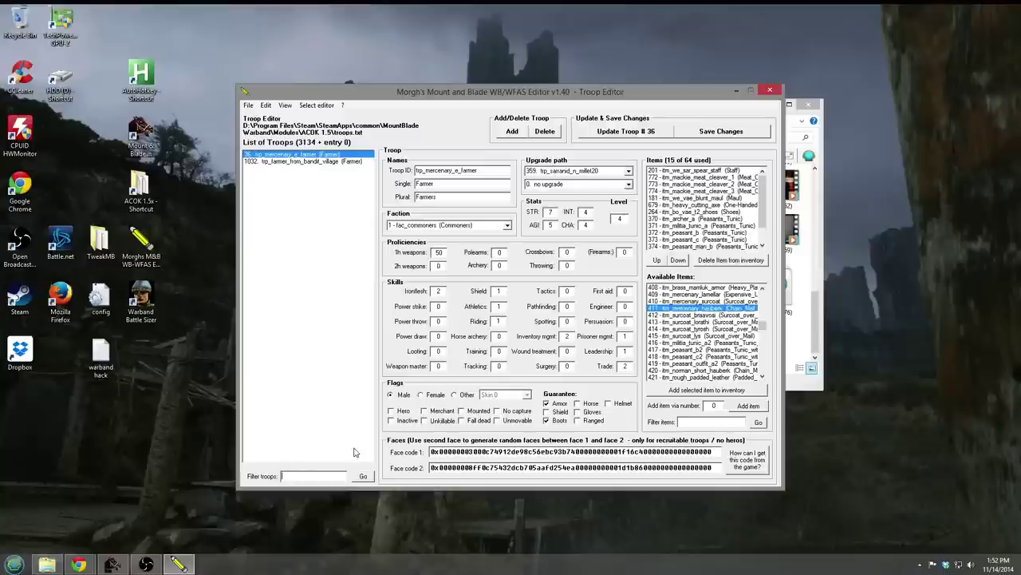
key("Return")
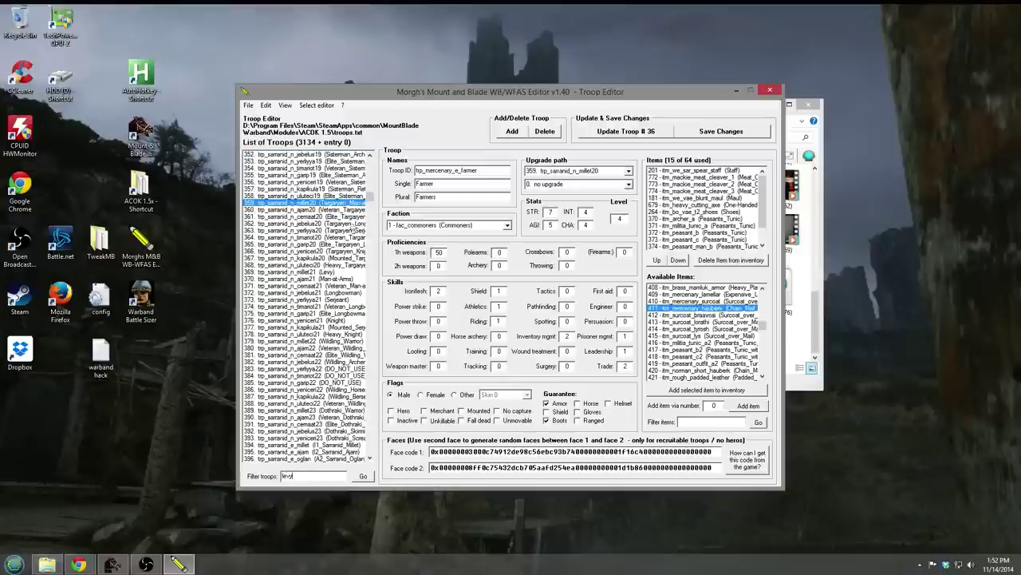
left_click(319, 273)
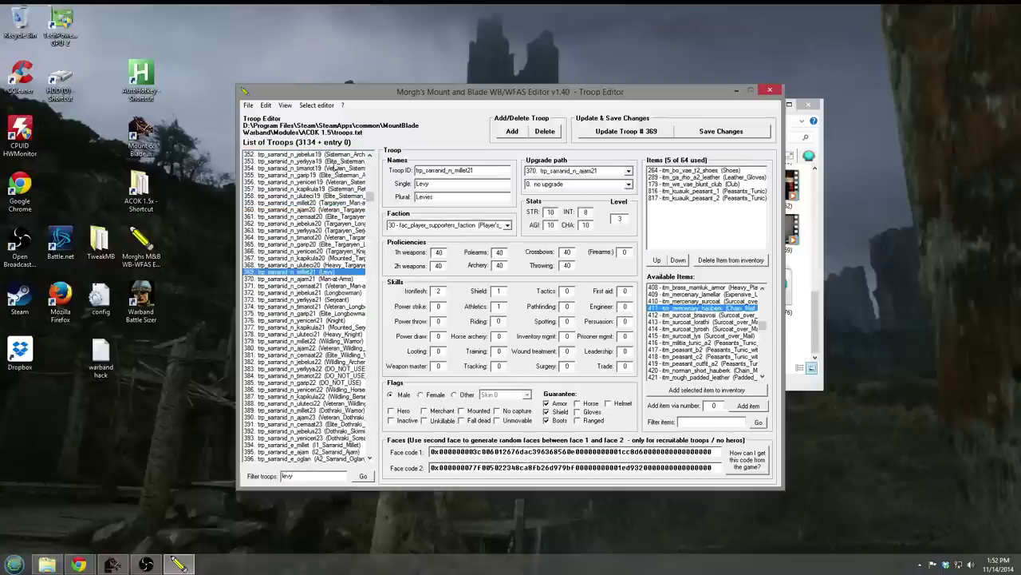
Filter the troops by "farmer", set the second upgrade path of trp_mercenary_e_farmer to 369, trp_sarranid_n_millet21, and update the troop.
left_click_drag(314, 476, 260, 479)
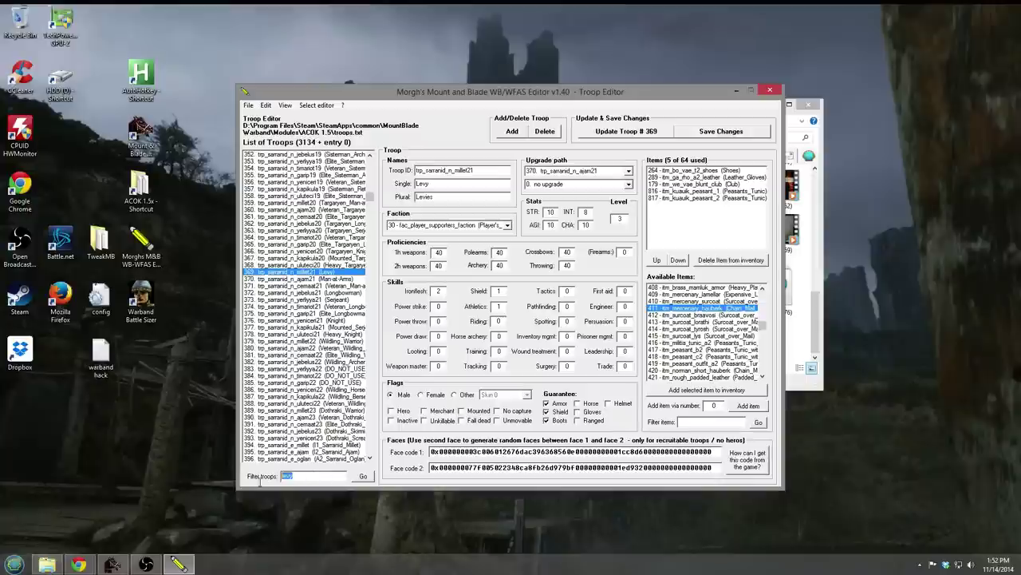
type("farmer")
key("Return")
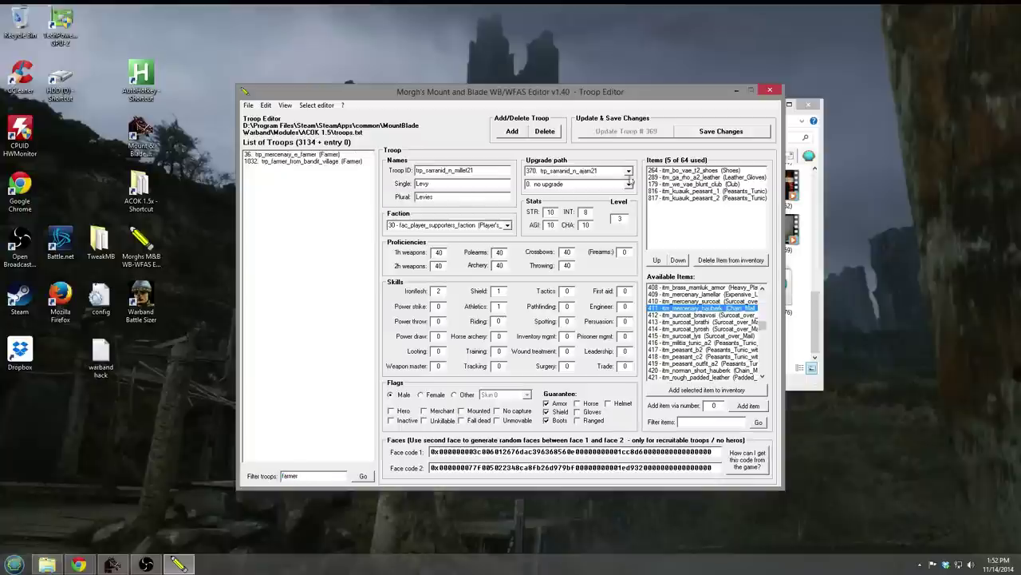
left_click(285, 154)
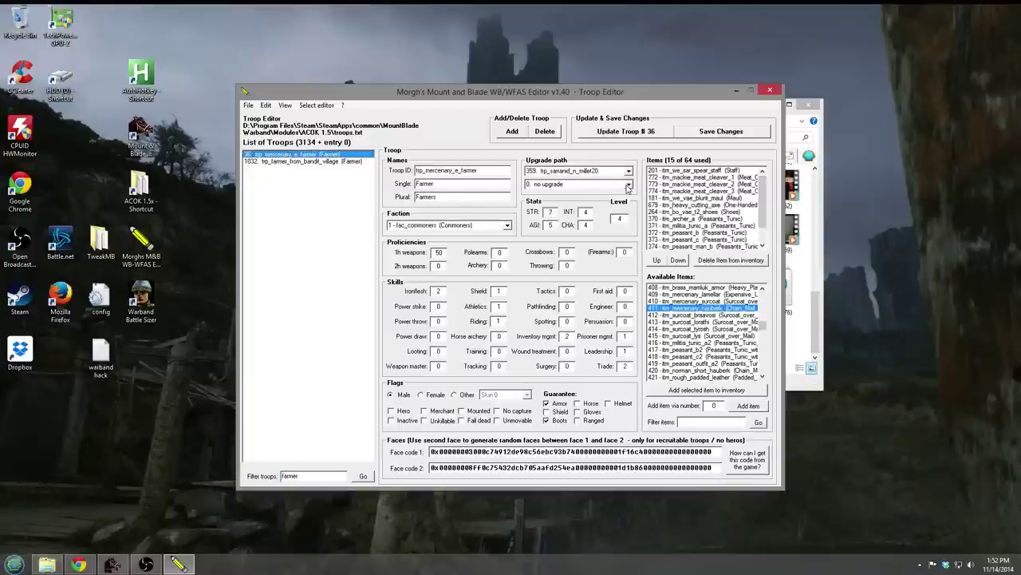
left_click(628, 185)
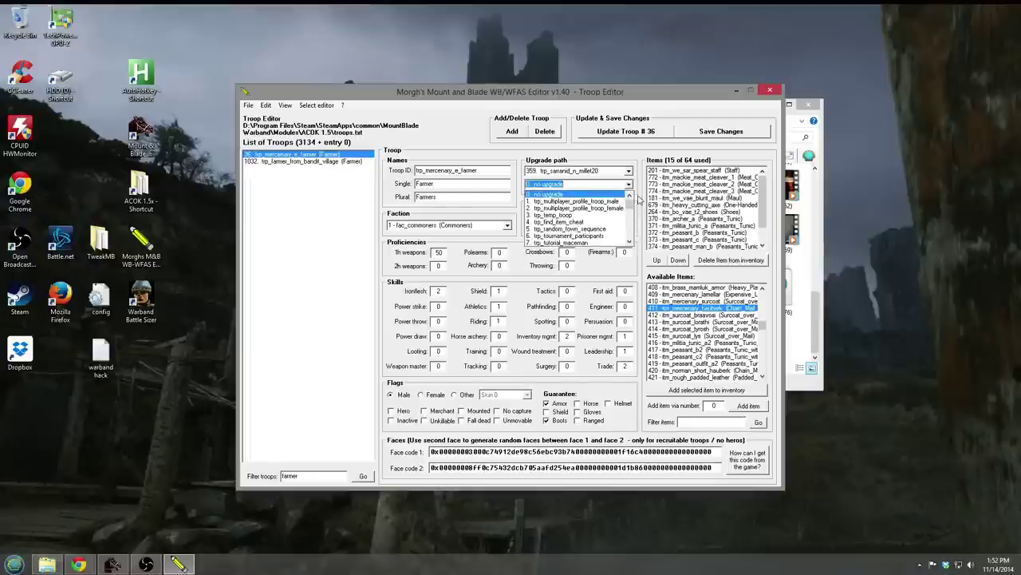
type("368")
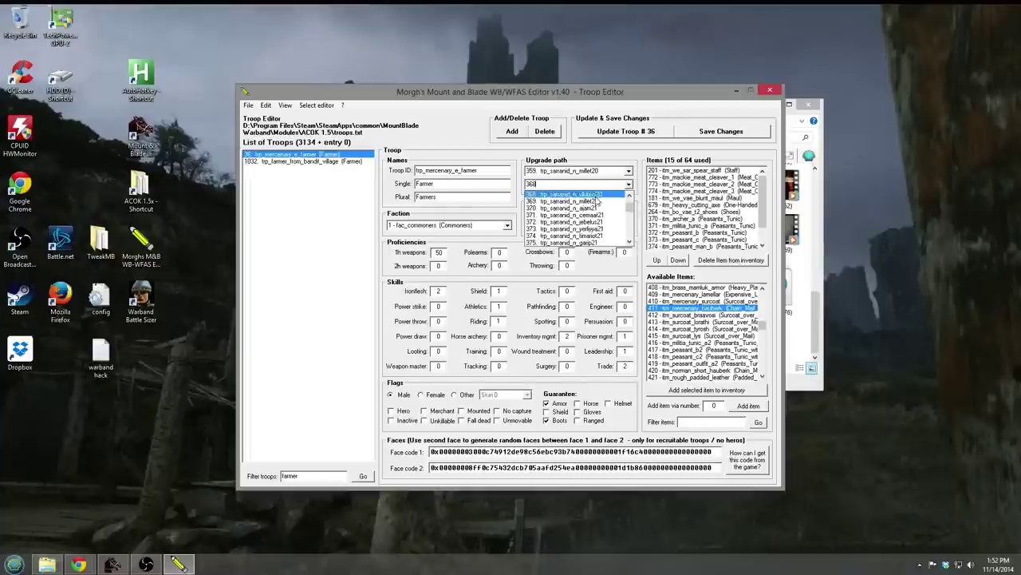
left_click(599, 202)
left_click(632, 130)
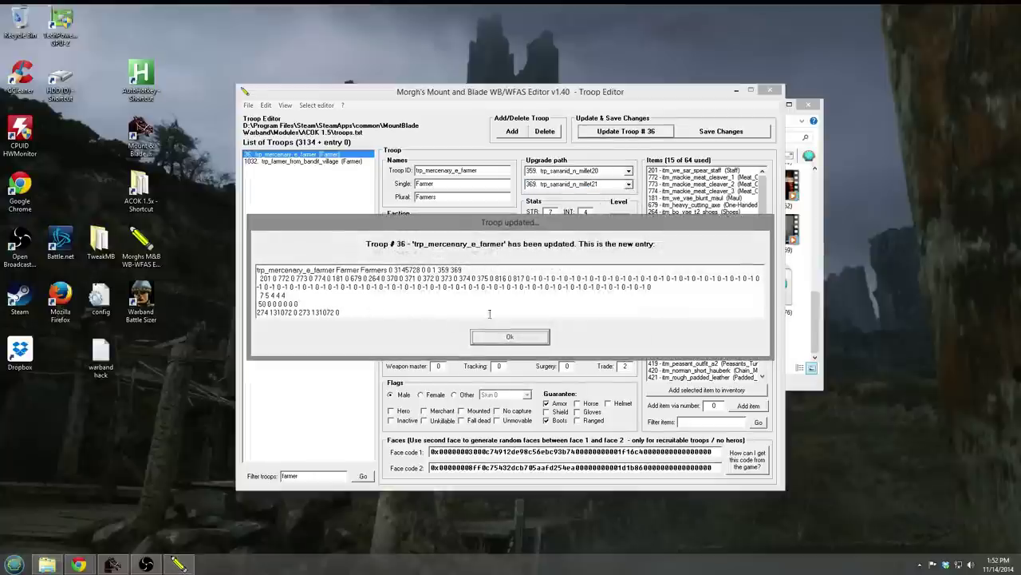
left_click(518, 336)
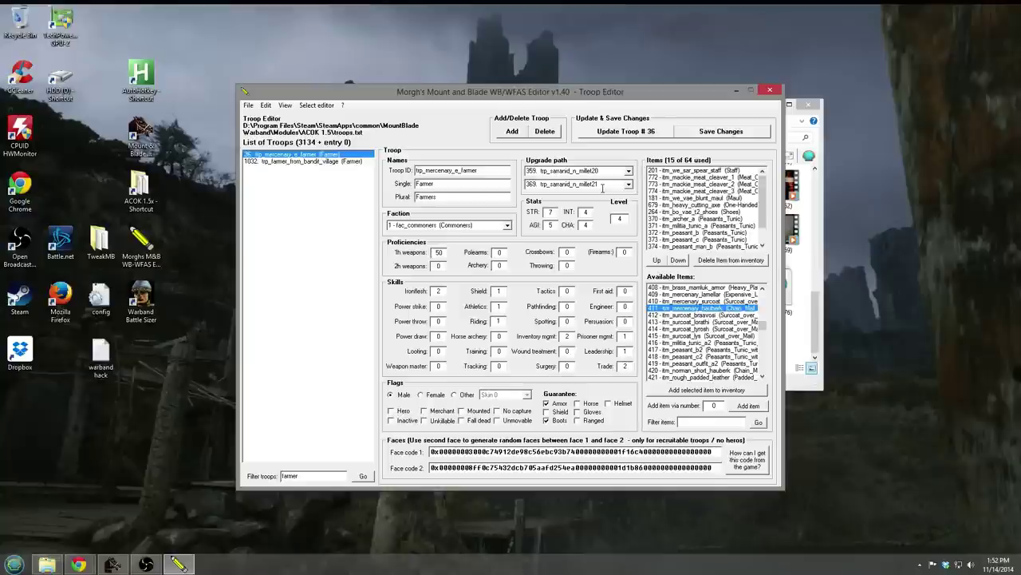
Show the full troop list again and delete the War_Mace from the inventory of the player-faction Heavy_Knight (378).
double_click(326, 476)
key("BackSpace")
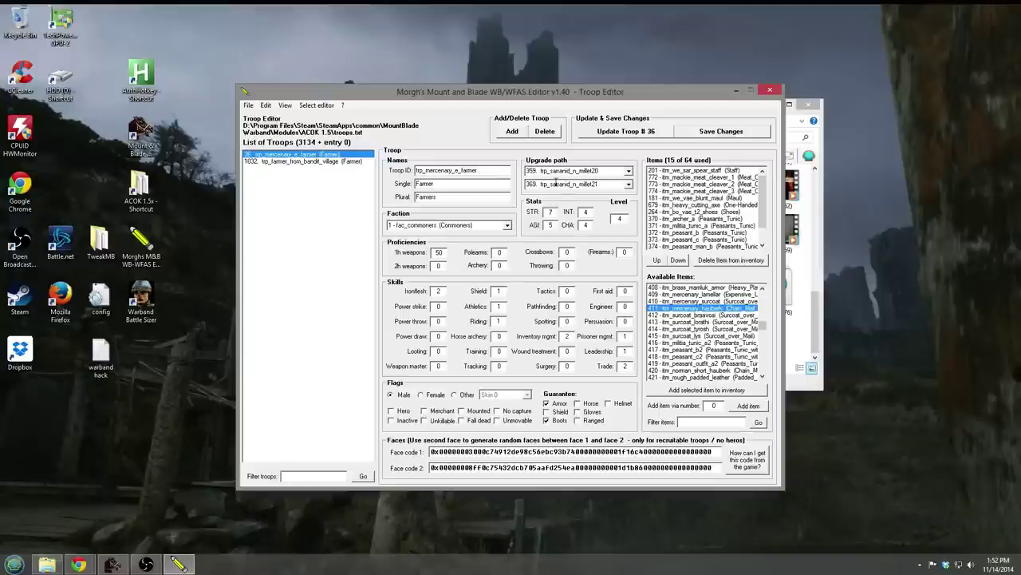
left_click(363, 475)
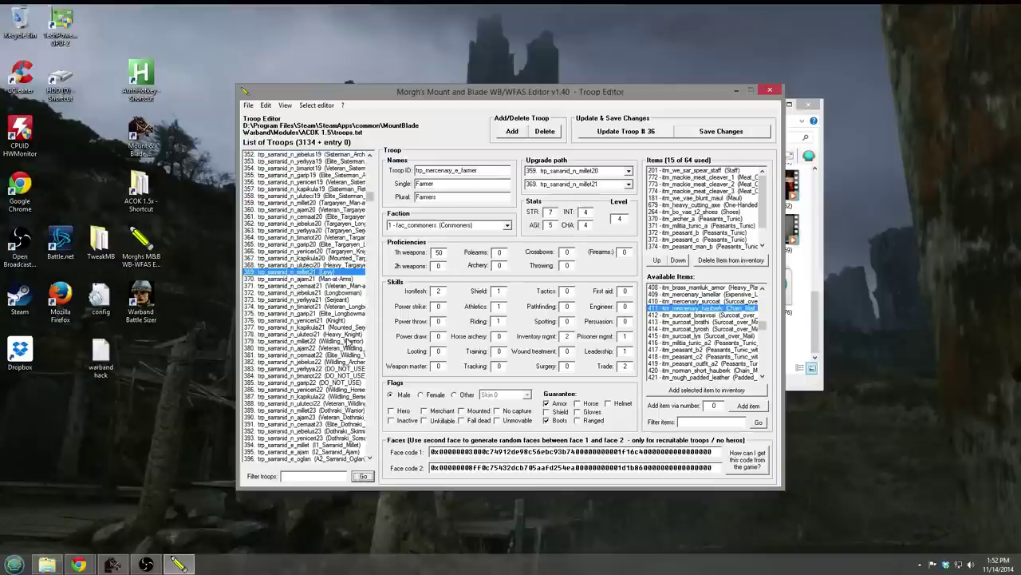
left_click(319, 334)
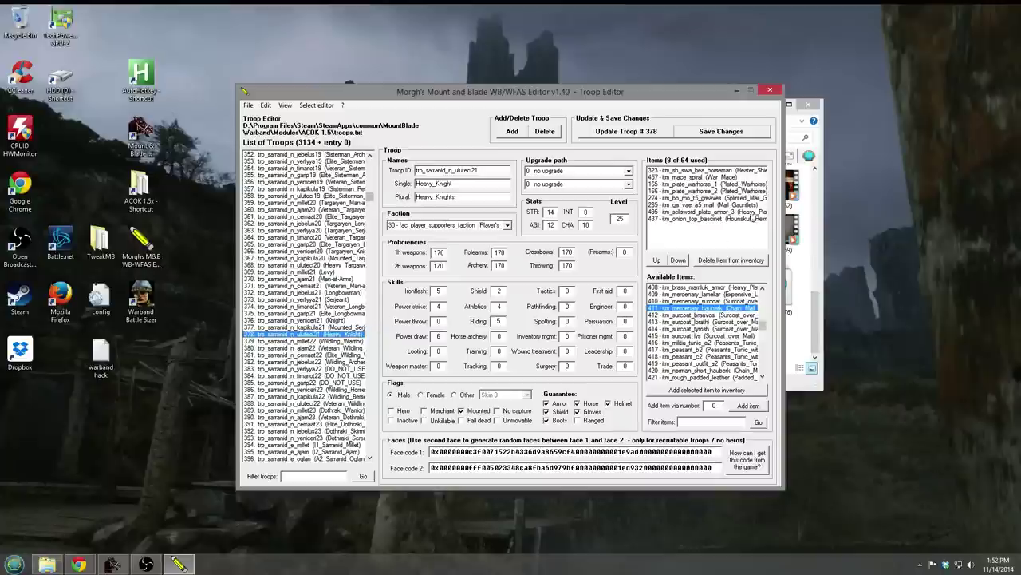
left_click(751, 177)
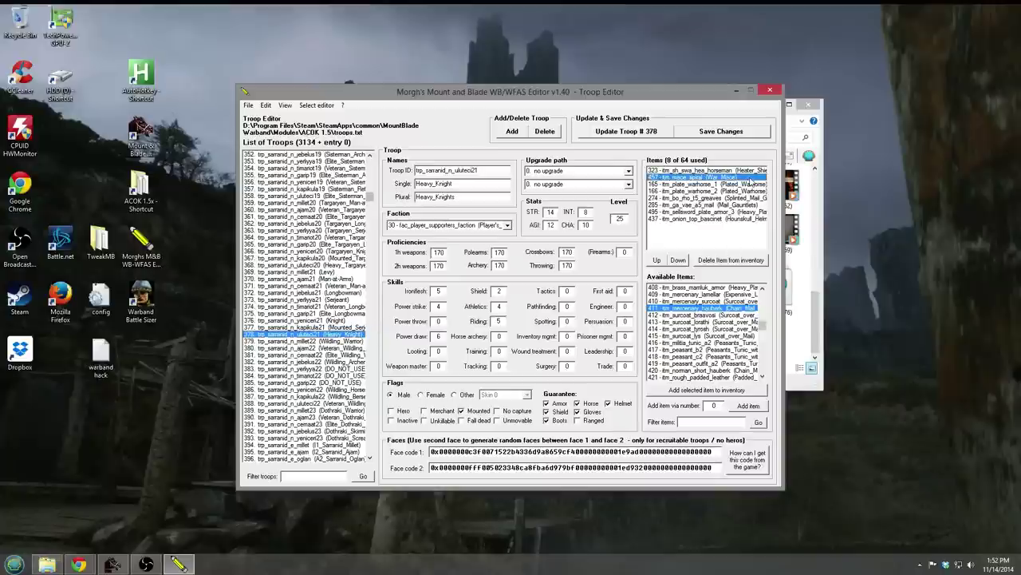
left_click(748, 261)
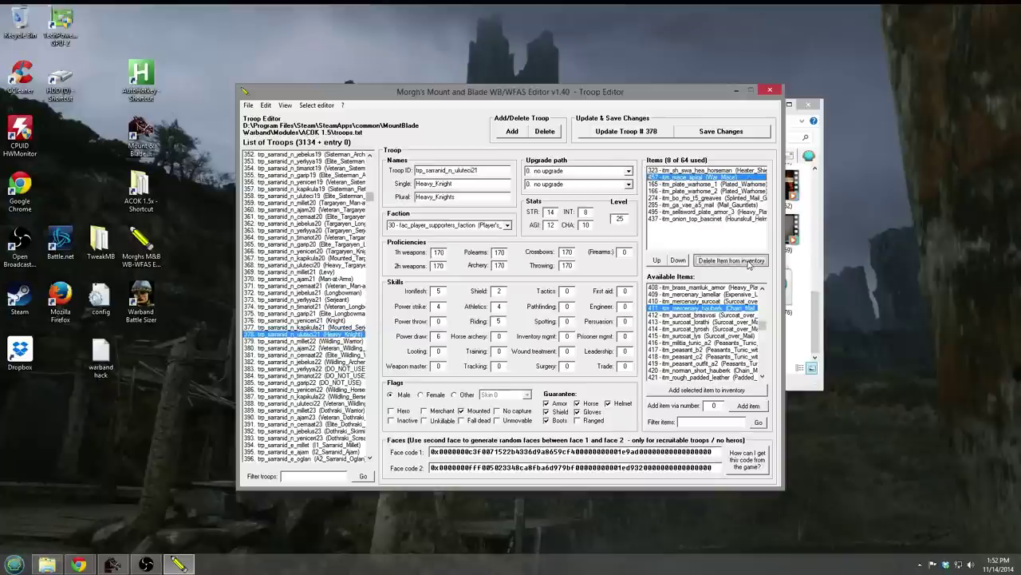
Add the War_Lance (item 885) from the available items to the Heavy_Knight's inventory.
left_click_drag(765, 329, 762, 385)
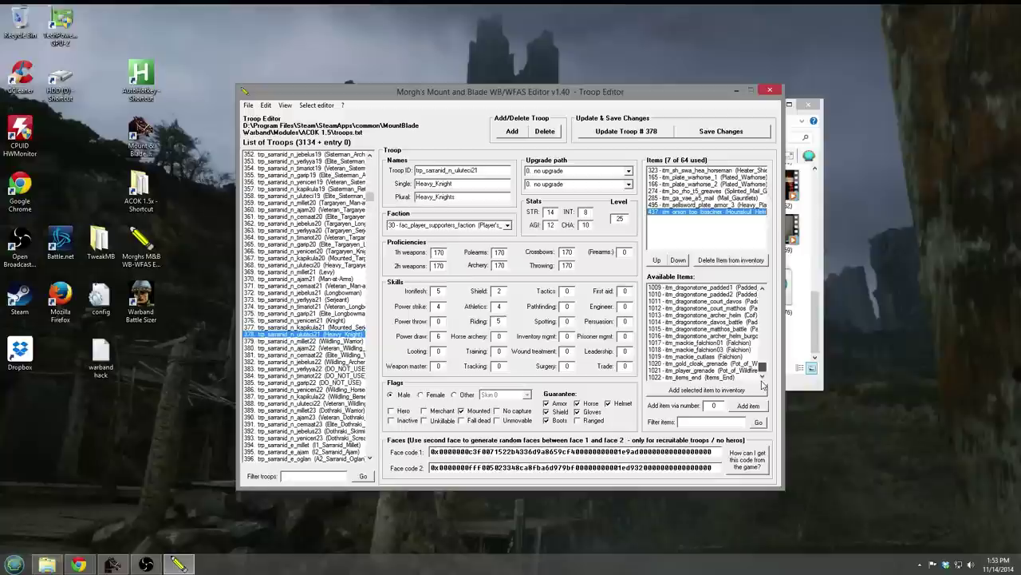
left_click(763, 316)
scroll(768, 316, "up", 13)
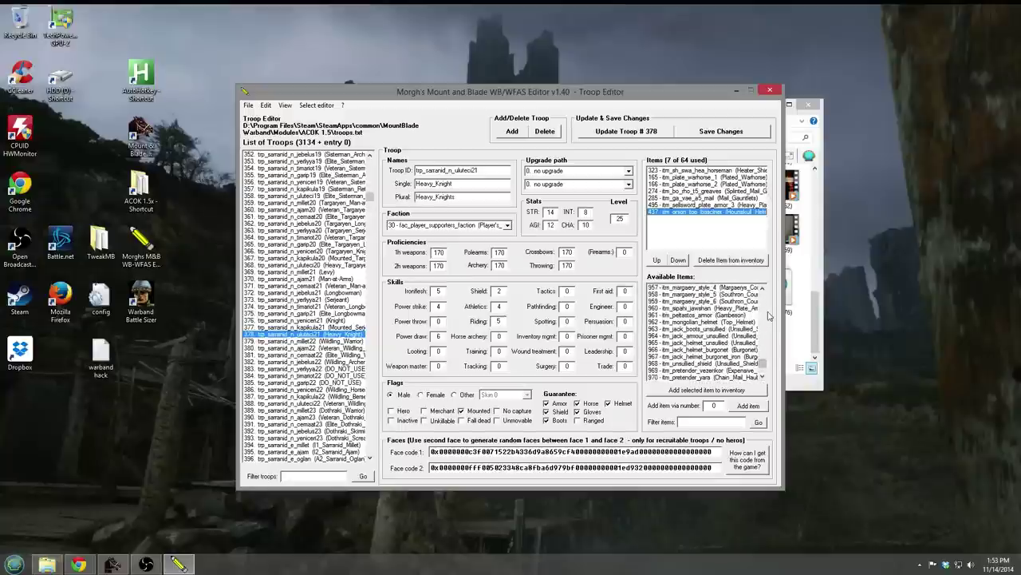
scroll(765, 316, "up", 13)
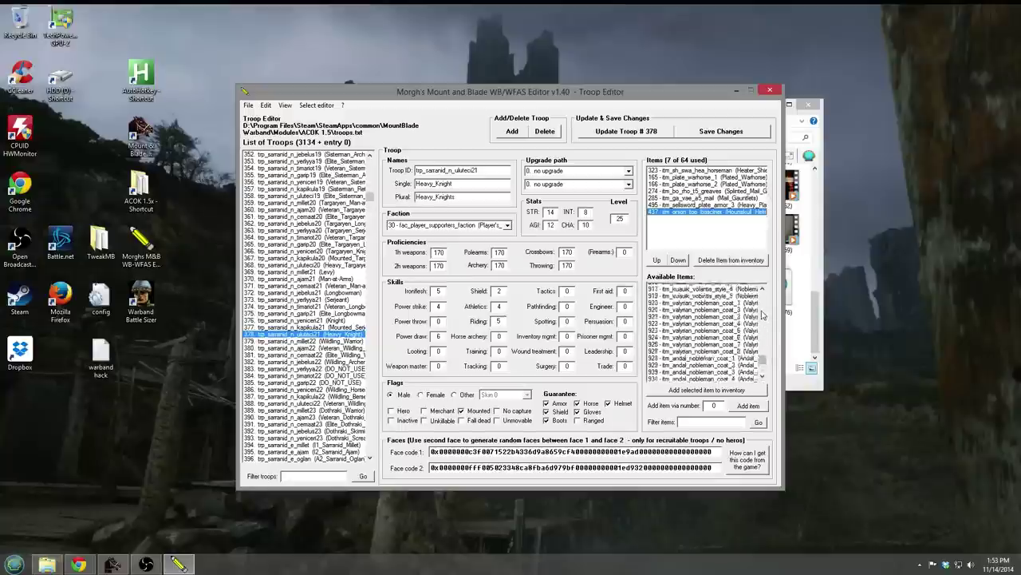
scroll(763, 316, "up", 13)
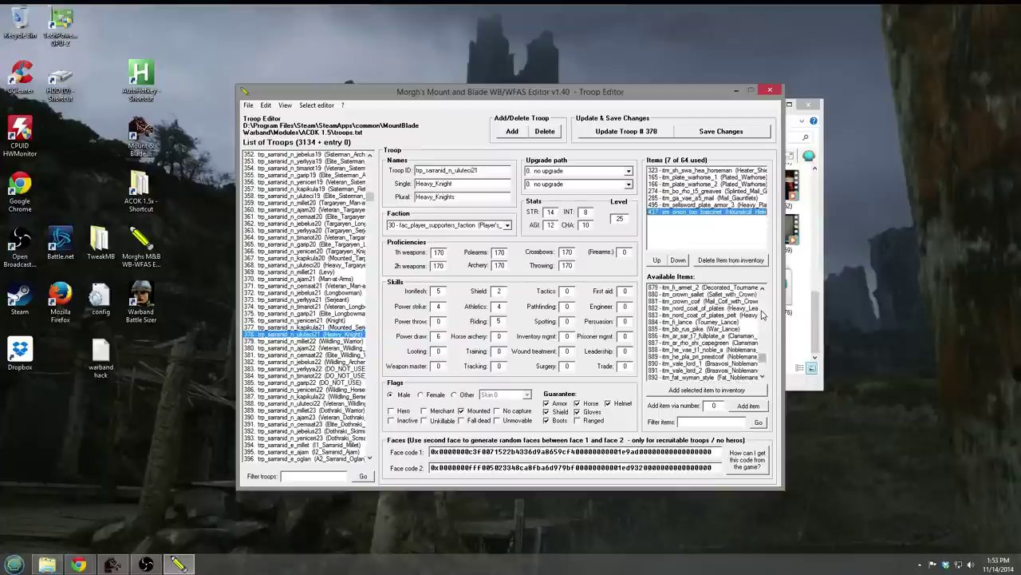
left_click(727, 329)
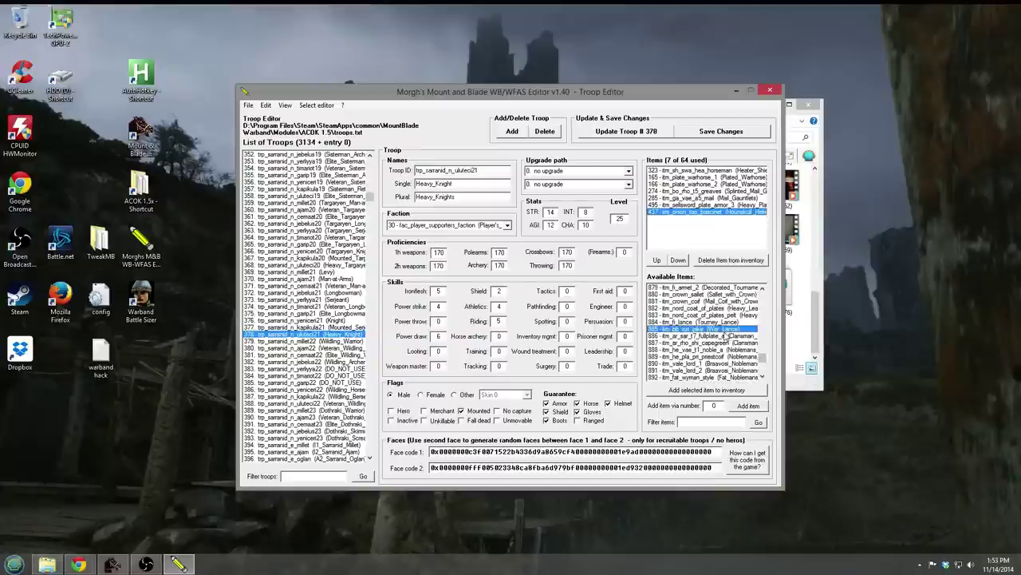
left_click(713, 390)
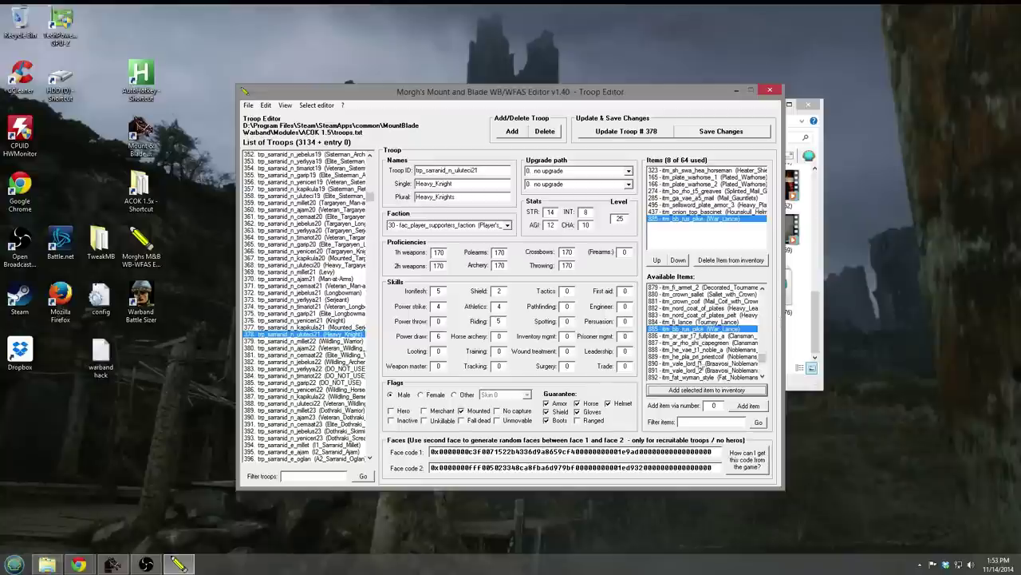
Add the Castle-Forged sword itm_high_tier_sword_3 (item 990) from the available items to the Heavy_Knight's inventory.
scroll(762, 363, "down", 20)
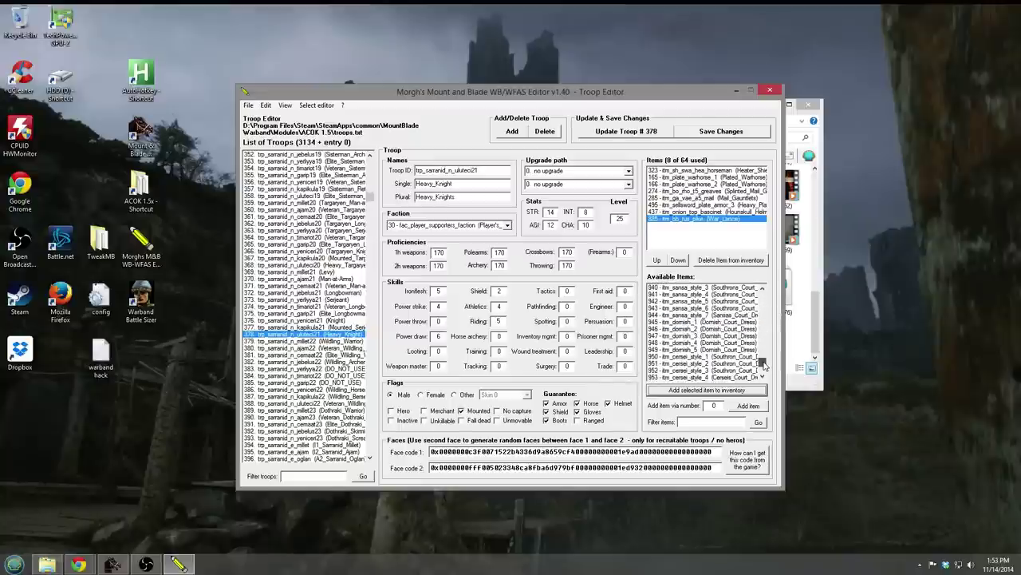
scroll(762, 351, "up", 2)
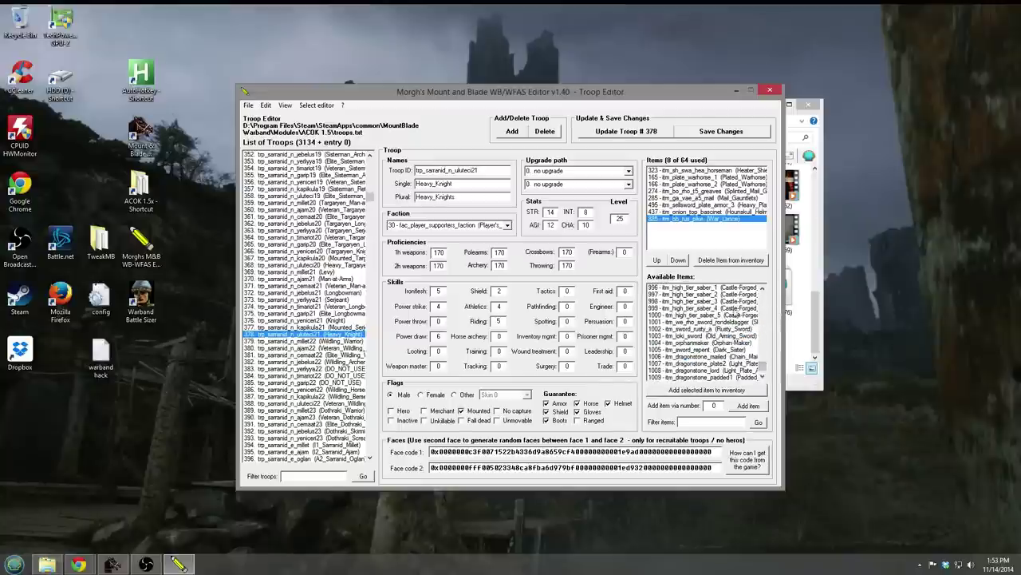
left_click(733, 309)
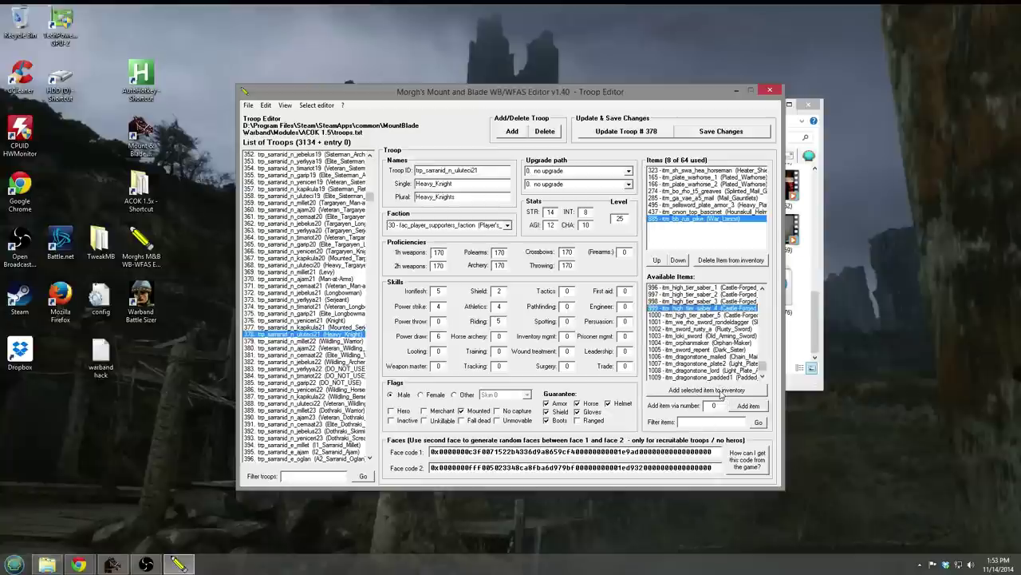
left_click(762, 287)
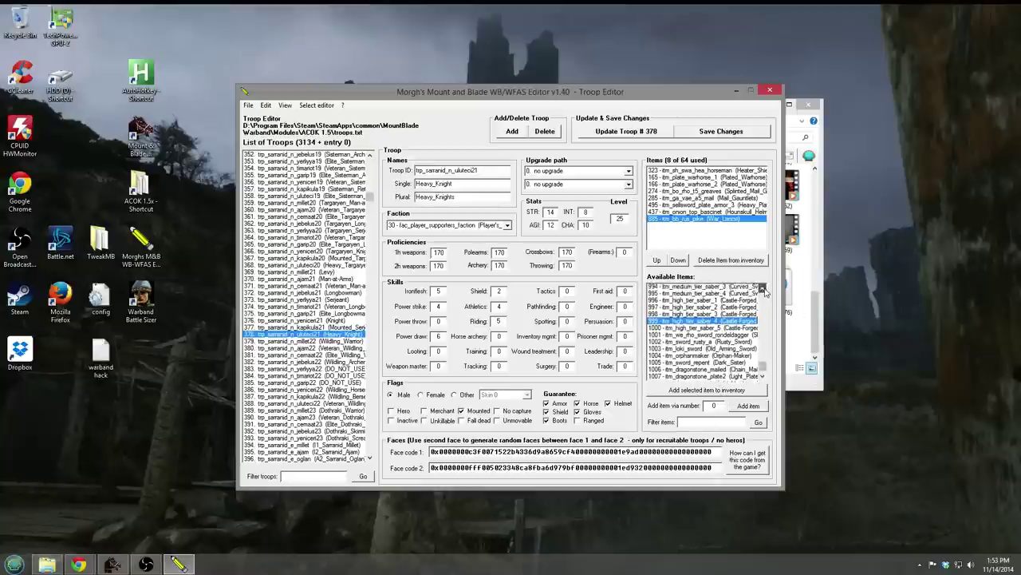
left_click(762, 288)
left_click(763, 288)
left_click(762, 287)
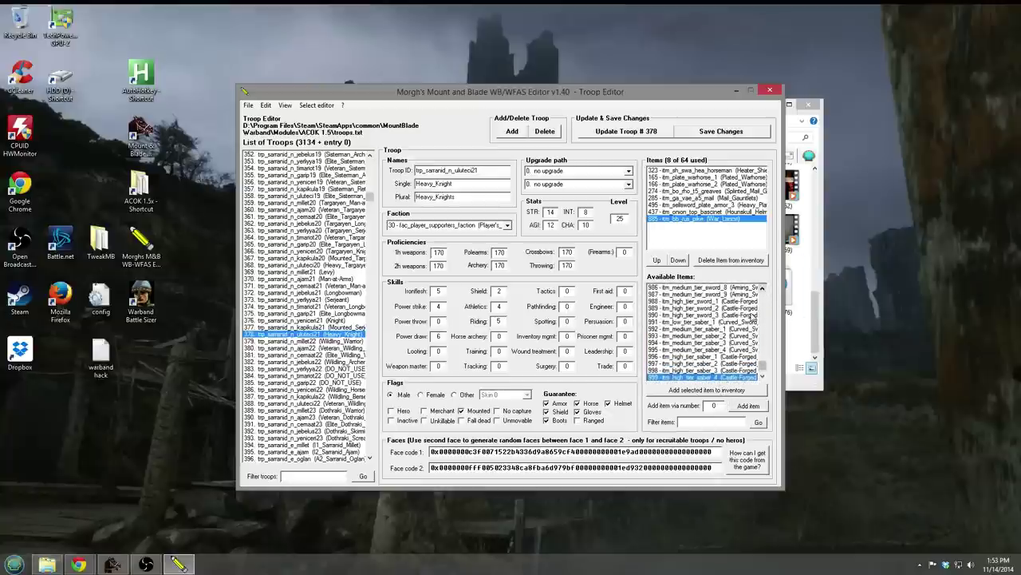
left_click(731, 316)
left_click(703, 391)
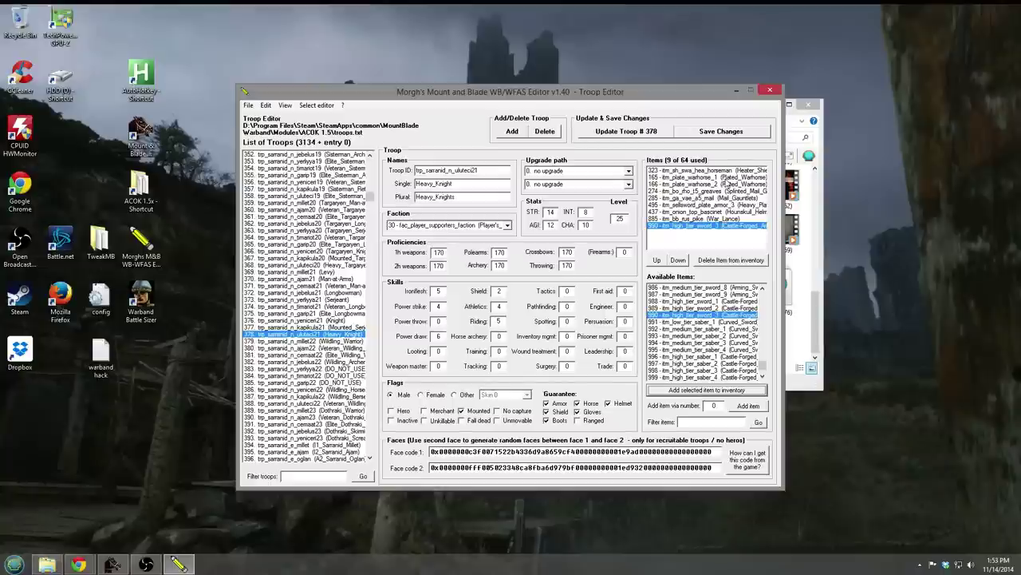
Delete both plated warhorses, items 166 and 165, from the Heavy_Knight's inventory.
left_click(727, 172)
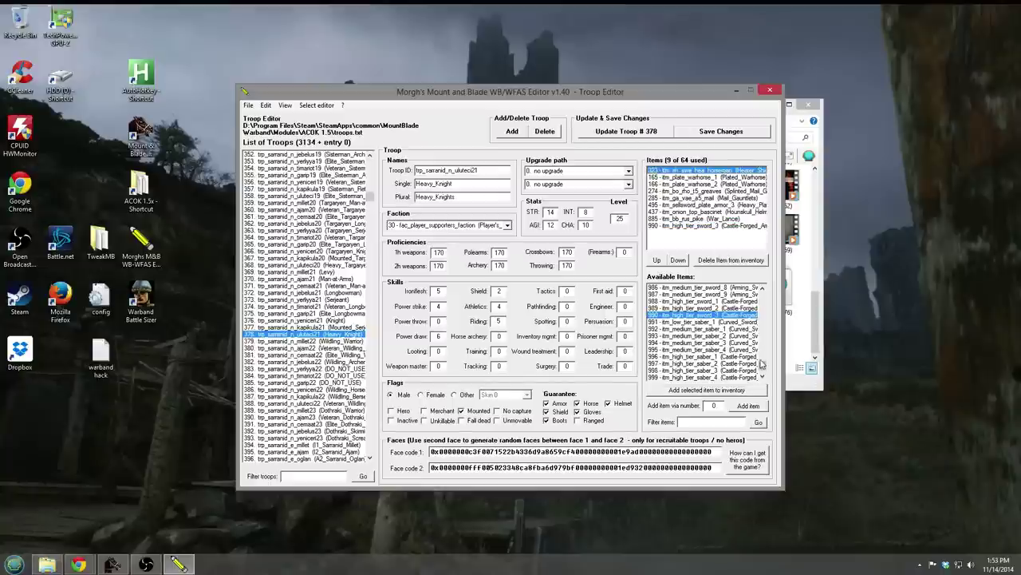
left_click_drag(764, 367, 768, 313)
left_click(734, 184)
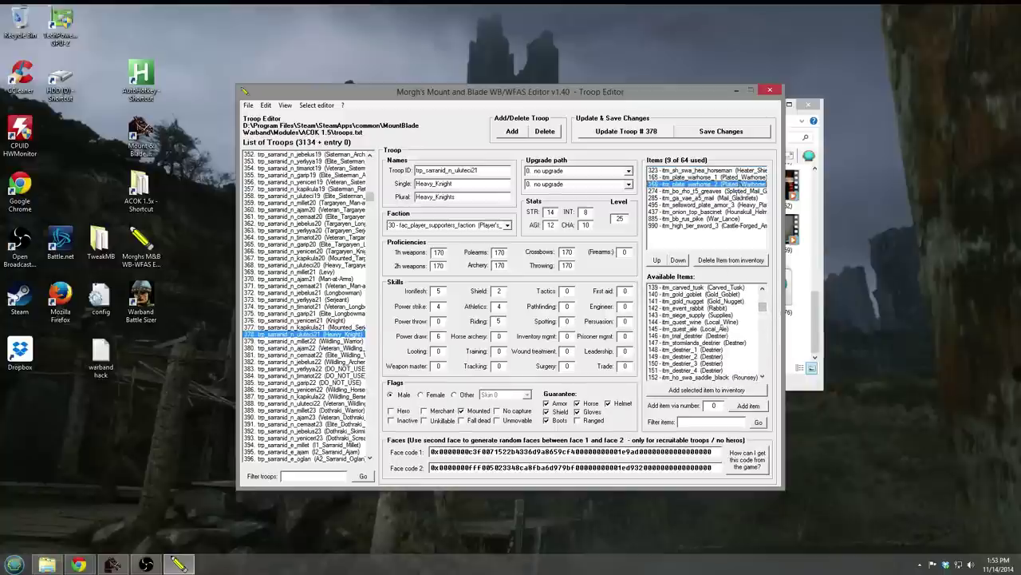
left_click(732, 260)
left_click(743, 176)
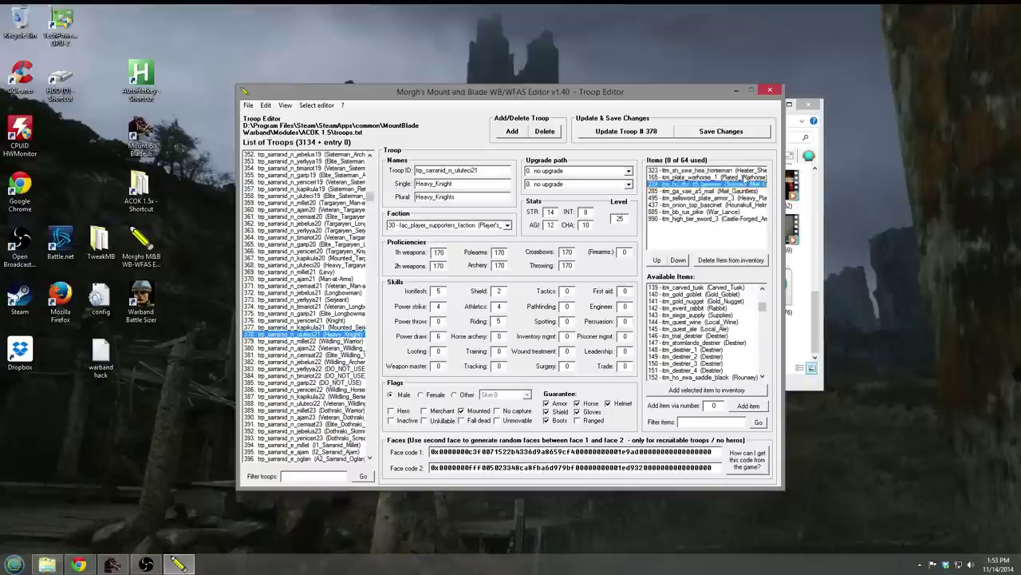
left_click(732, 260)
Add the Dothraki cataphract horse itm_rhoynar_cataphract (item 170) to the Heavy_Knight's inventory and update the troop.
left_click_drag(764, 309, 763, 314)
left_click(763, 288)
left_click(763, 289)
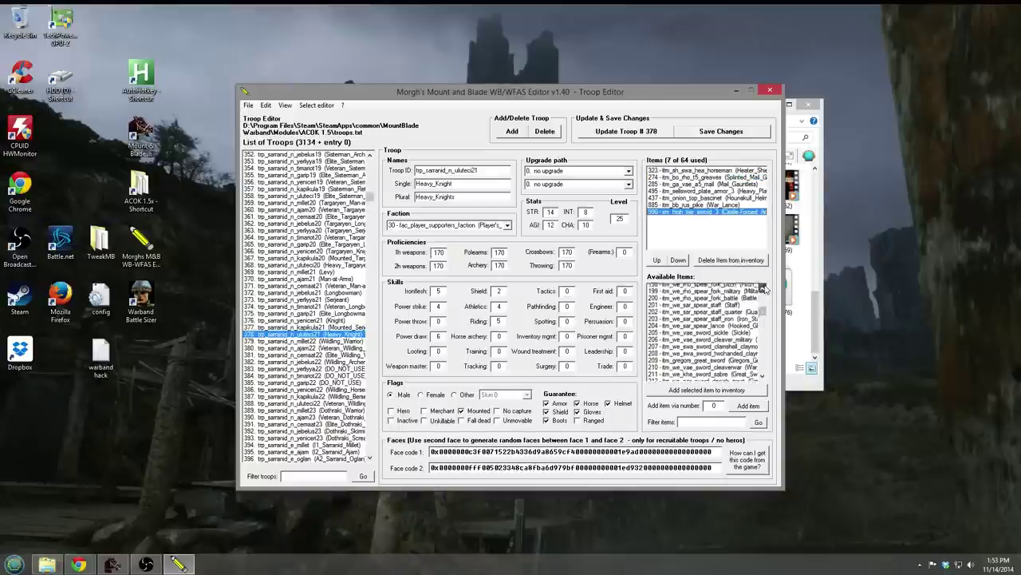
left_click(763, 289)
left_click(763, 289)
left_click(763, 288)
left_click(763, 289)
scroll(763, 291, "up", 7)
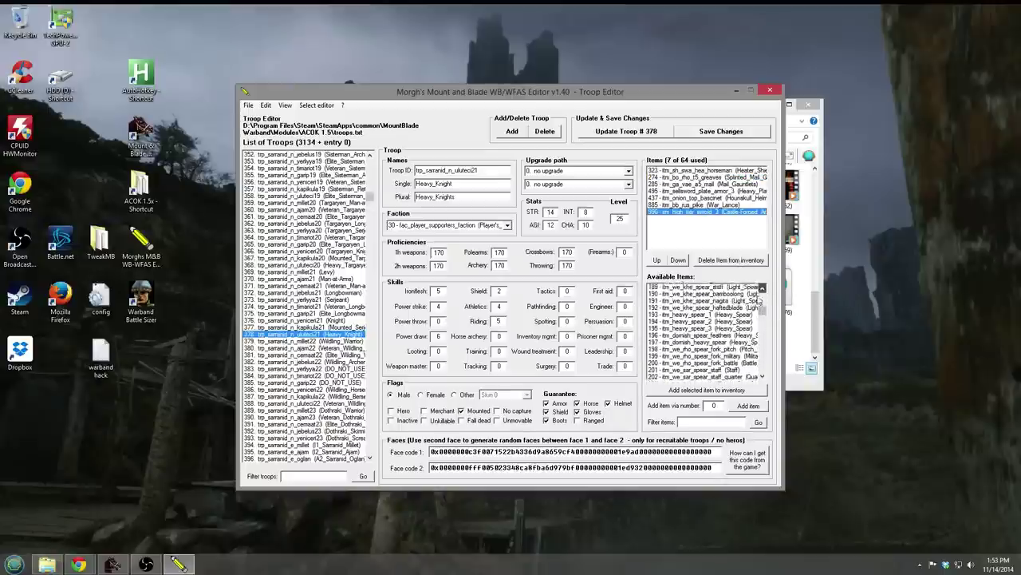
scroll(762, 298, "up", 4)
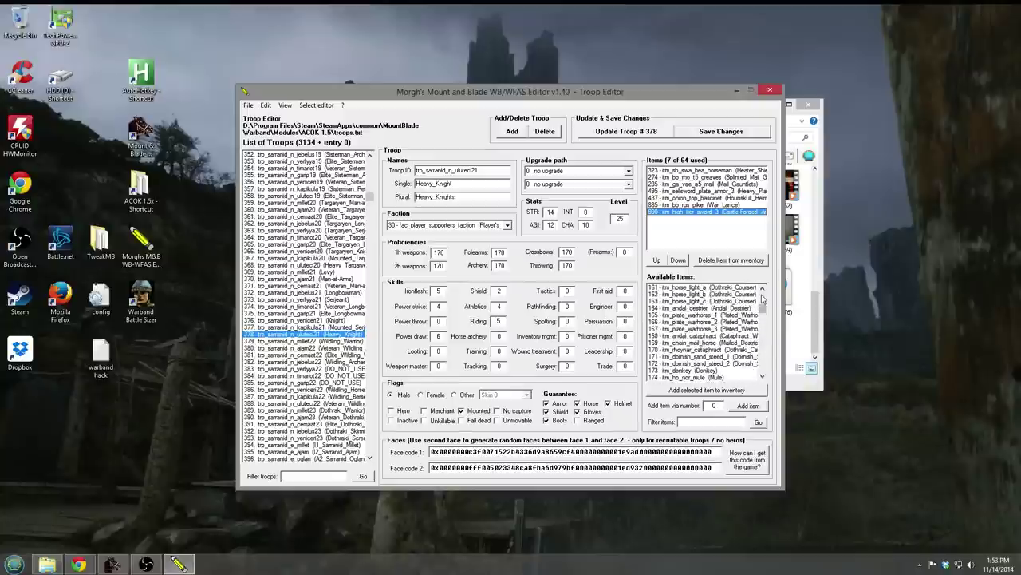
left_click(726, 302)
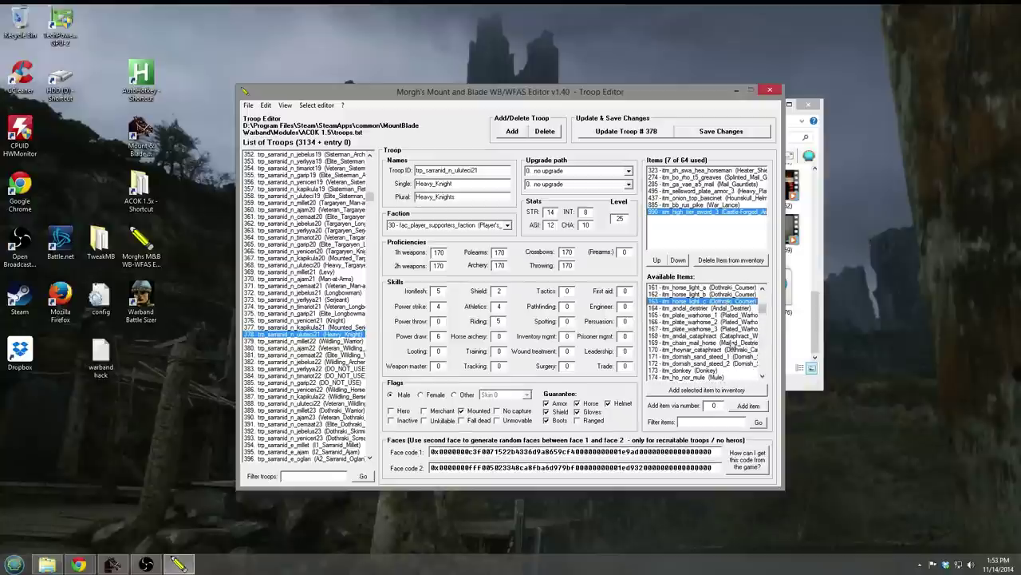
left_click(728, 350)
left_click(722, 391)
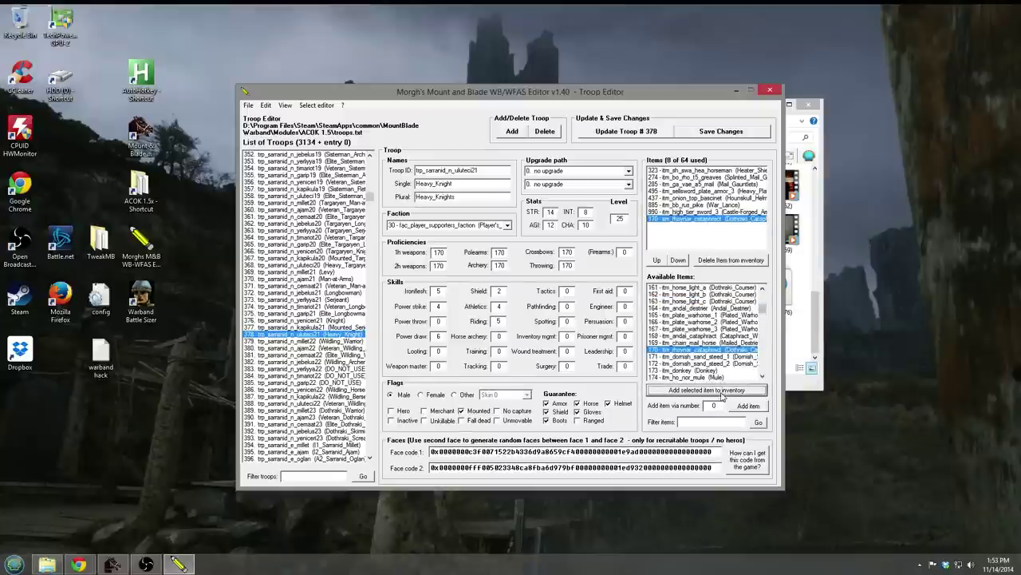
left_click(626, 131)
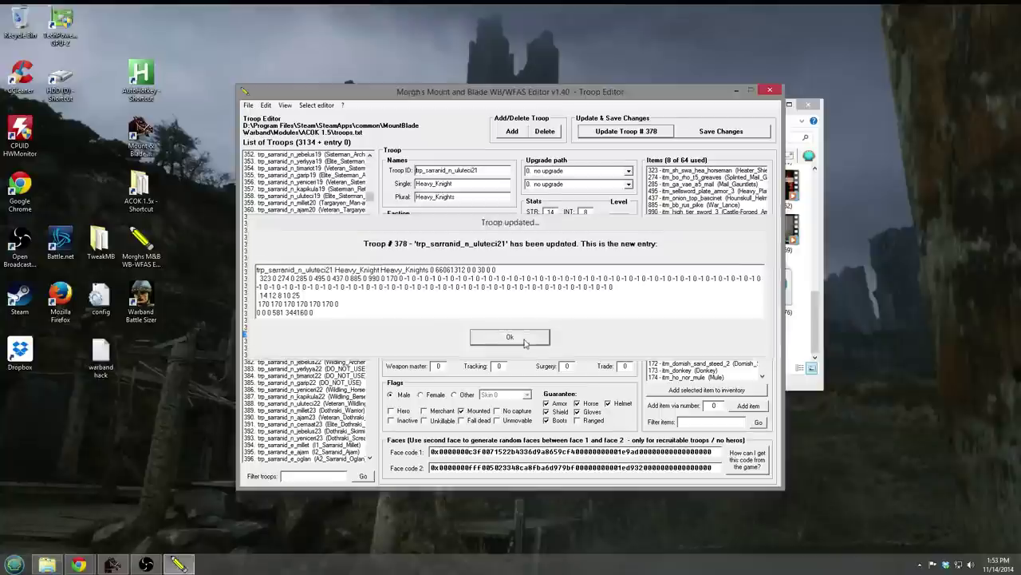
left_click(510, 336)
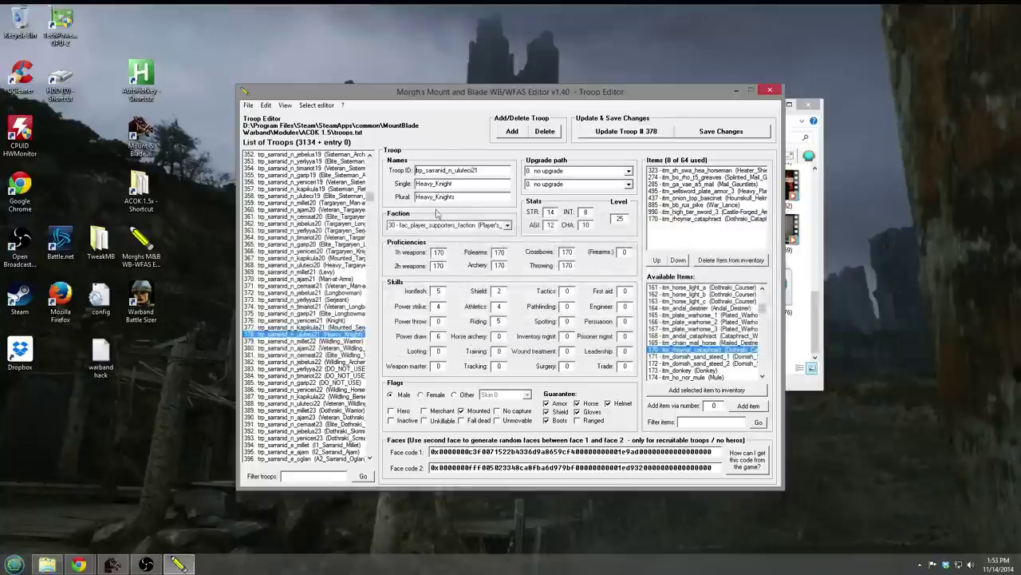
Set the Heavy_Knight's Power strike and Ironflesh to 10 and its 1h weapons proficiency to 500, and update the troop.
double_click(438, 307)
type("10")
double_click(438, 290)
type("10")
double_click(438, 252)
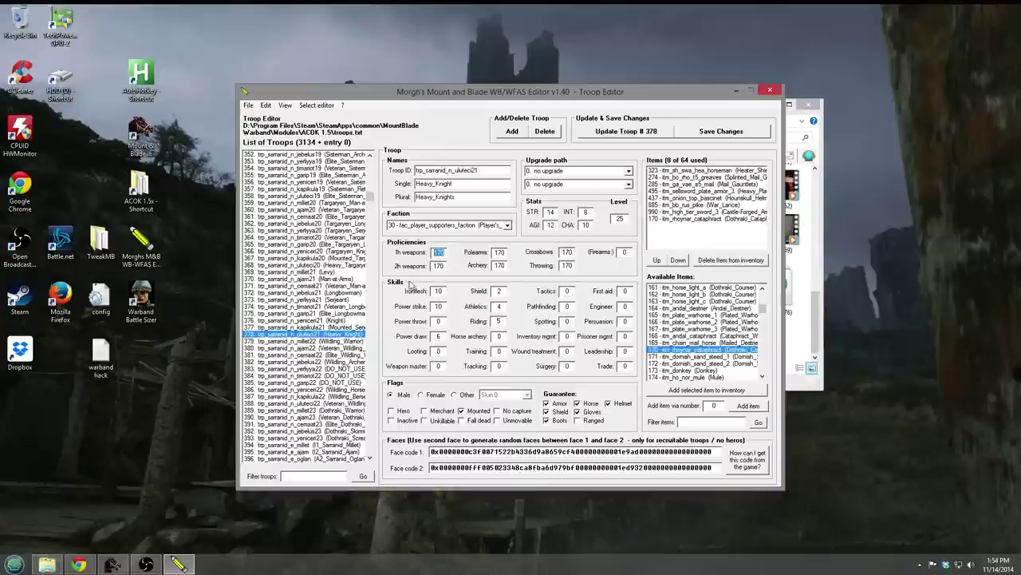
type("500")
left_click(665, 134)
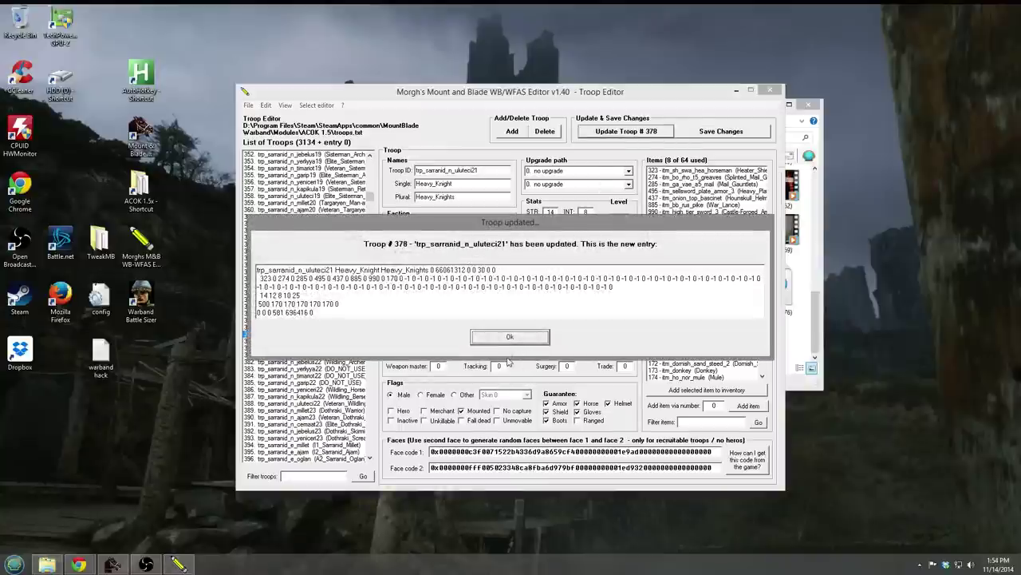
left_click(510, 337)
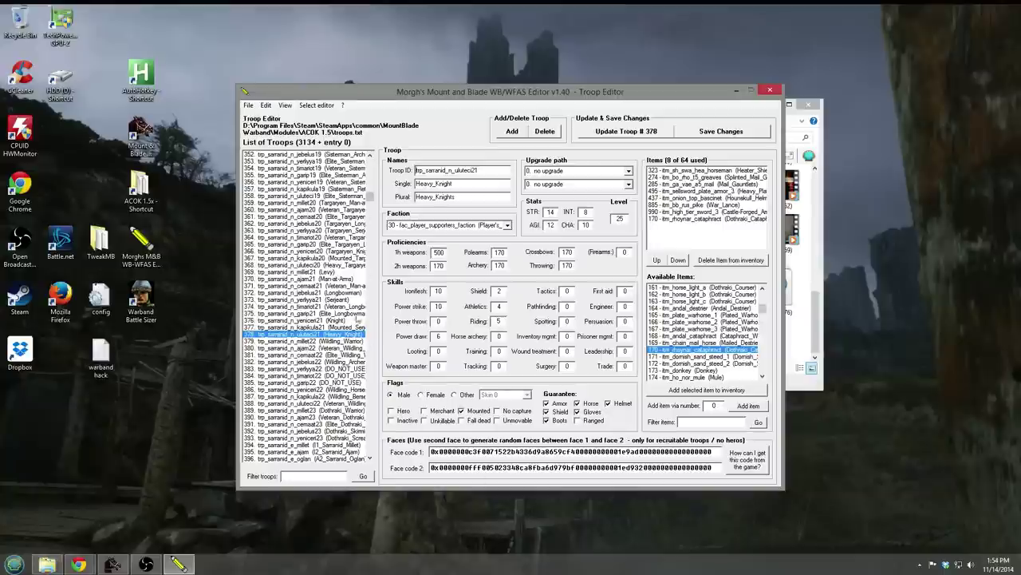
Open the Elite_Ironborn_Retainer (348) and switch to Mount&Blade Warband to compare its in-game skills and proficiencies.
left_click(369, 177)
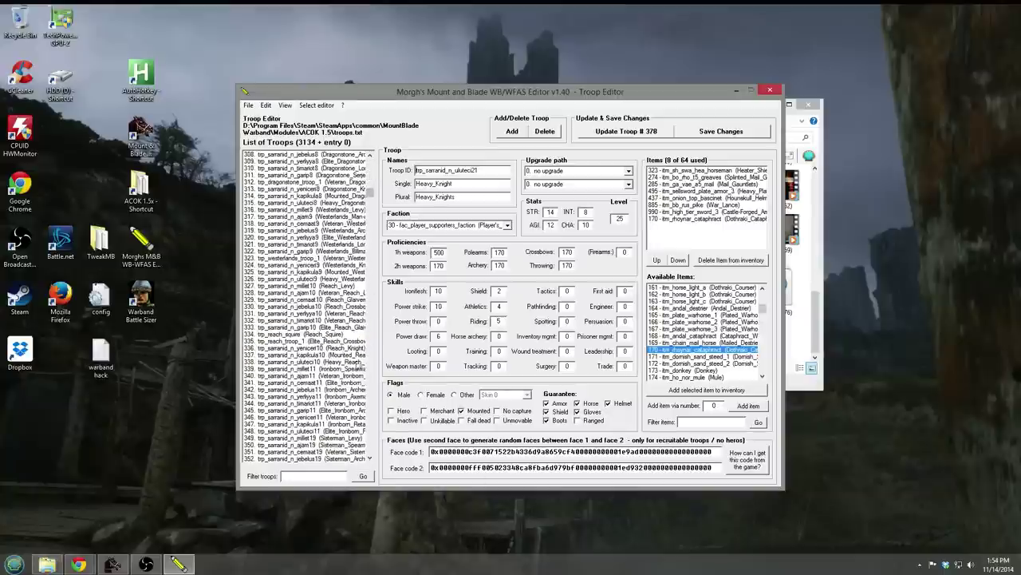
left_click(342, 431)
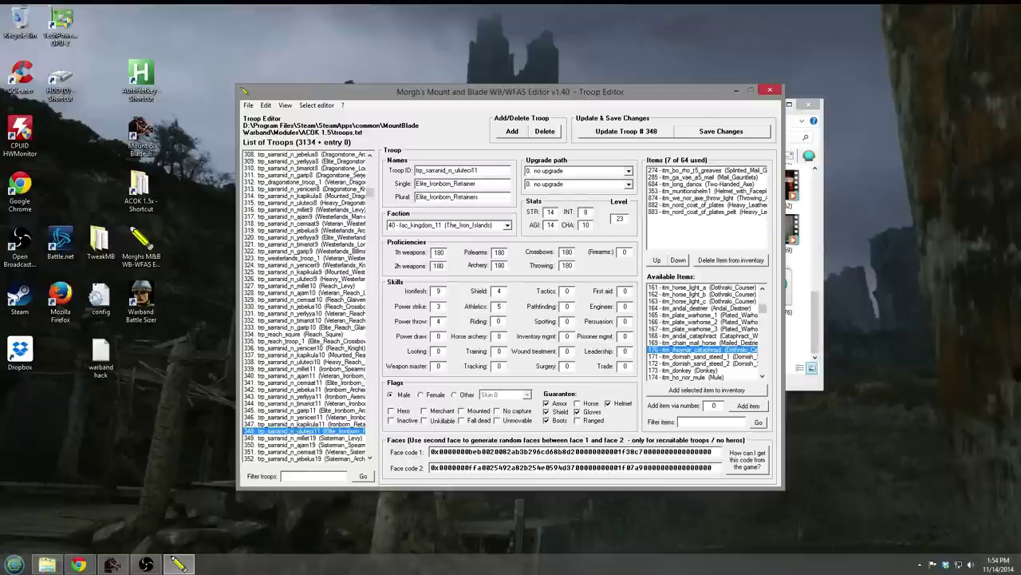
left_click(111, 565)
left_click_drag(693, 237, 691, 8)
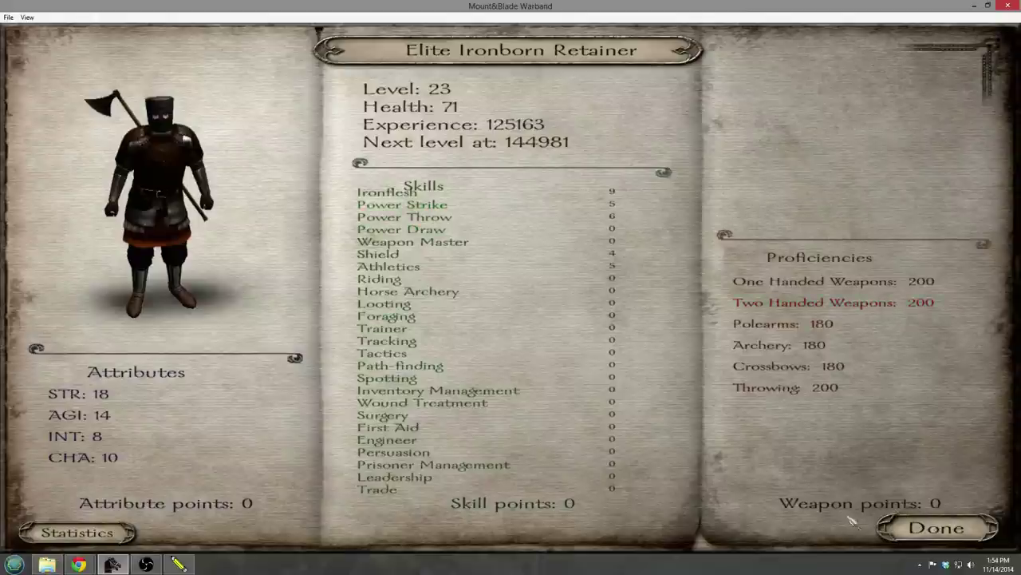
Leave the retainer's character sheet and view the Elite Targaryen Longbowman's skills and proficiencies by talking to it from the party.
left_click(941, 531)
left_click(630, 431)
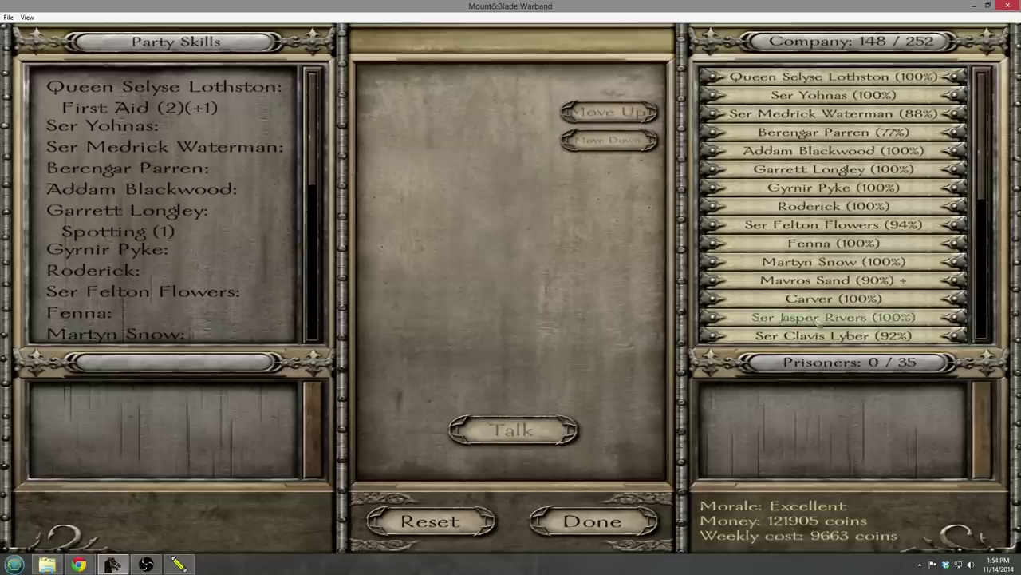
scroll(957, 233, "down", 5)
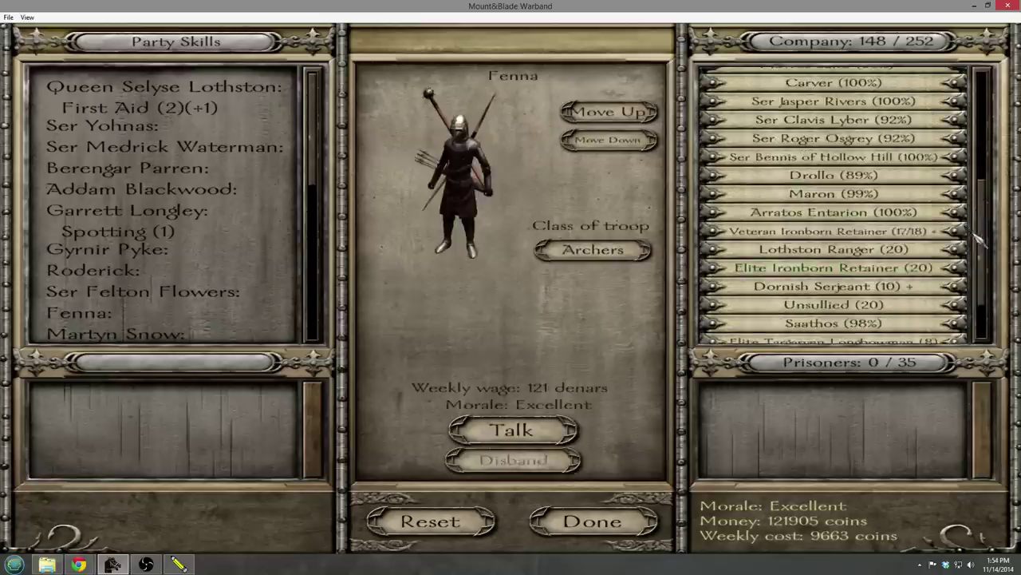
scroll(966, 243, "down", 3)
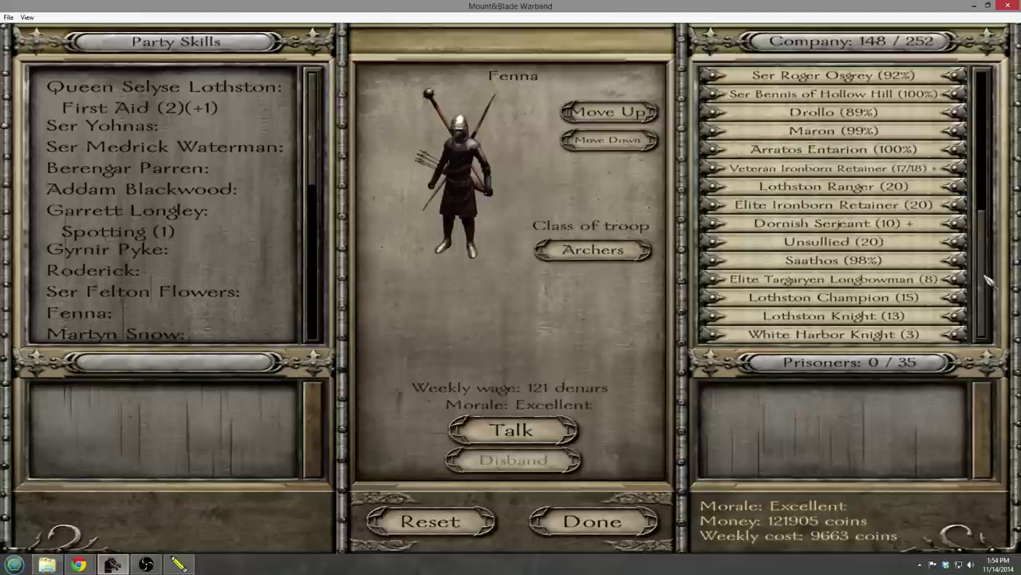
left_click(918, 284)
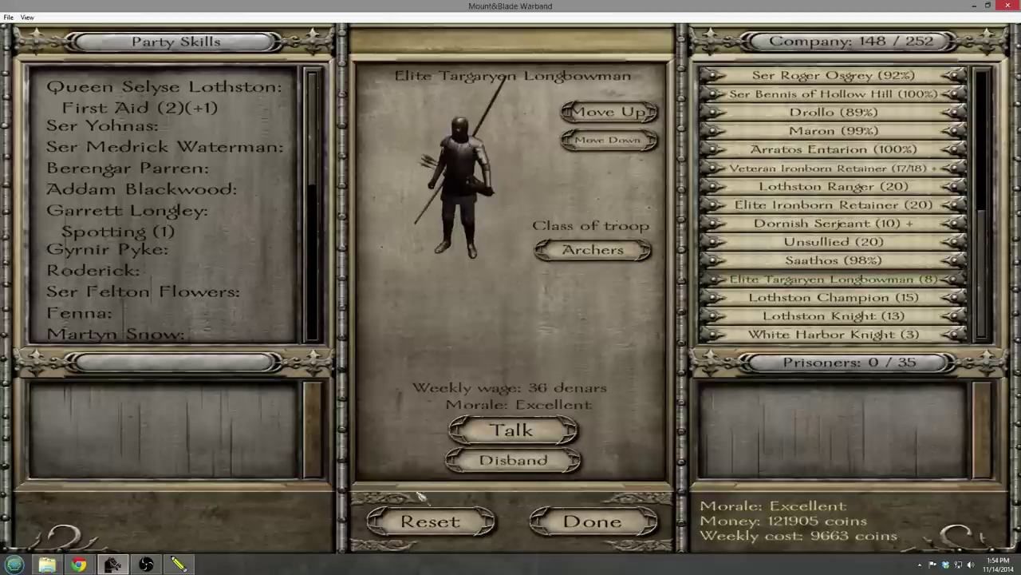
left_click(512, 429)
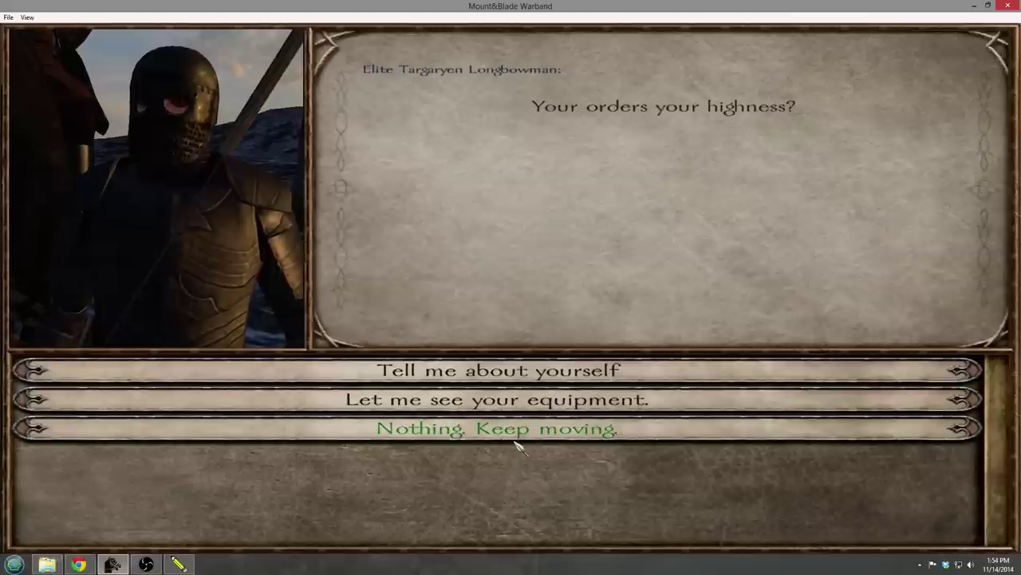
left_click(566, 369)
left_click(565, 369)
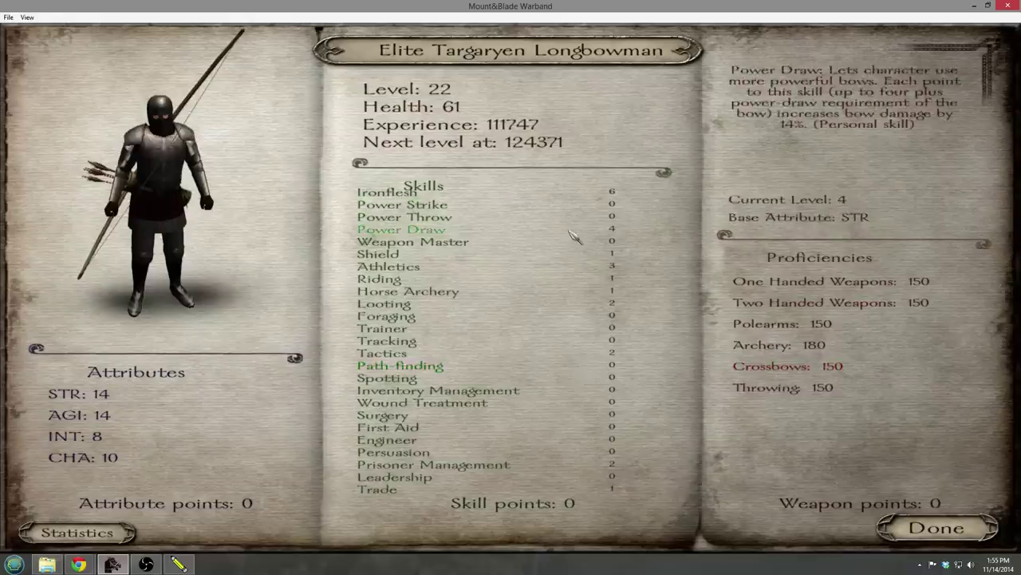
Switch back to the Troop Editor and examine the archery proficiency and body armor of the Elite_Targaryen_Longbowman (365).
key("alt+Tab")
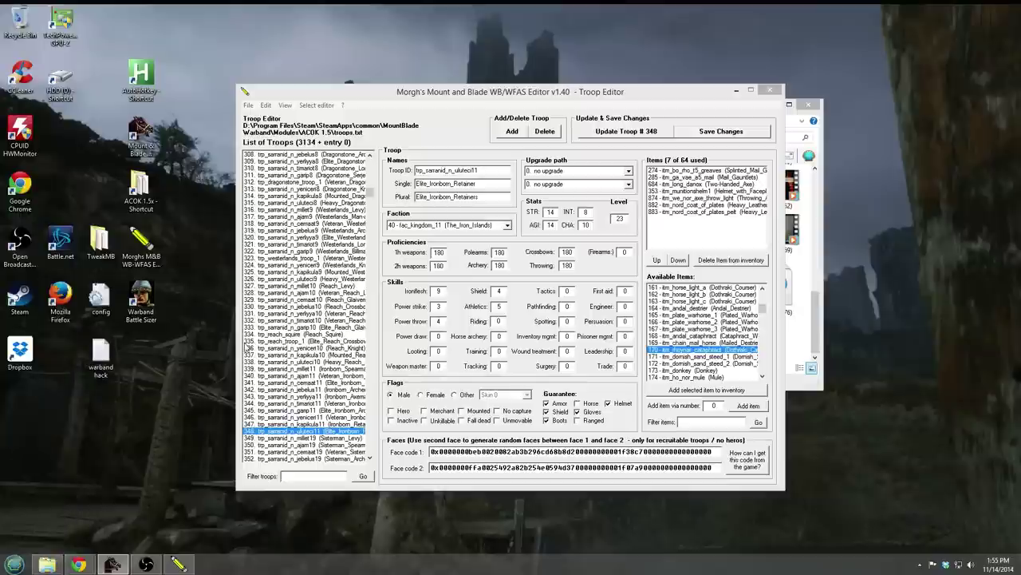
scroll(370, 343, "down", 6)
key("alt+Tab")
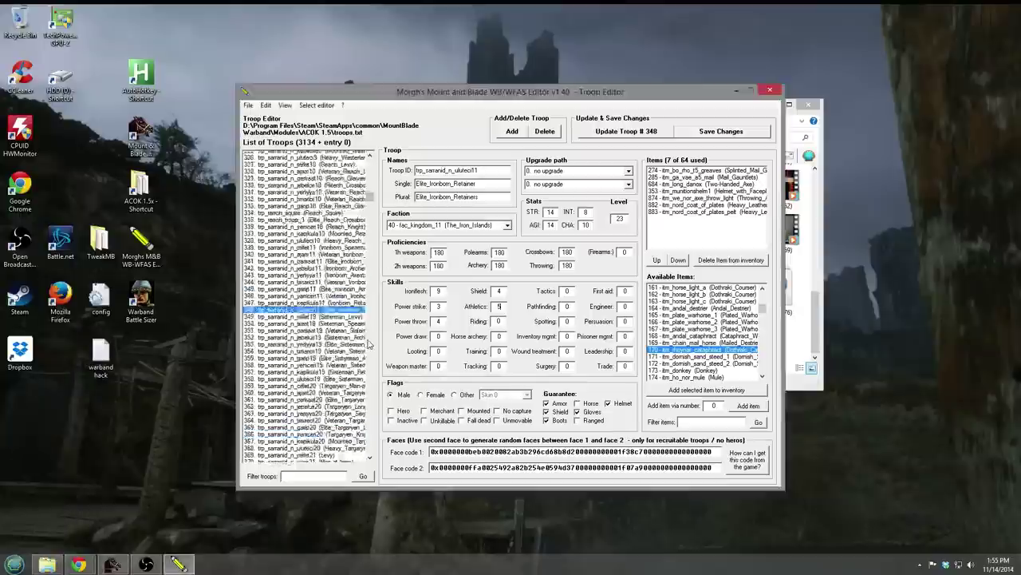
scroll(370, 343, "down", 9)
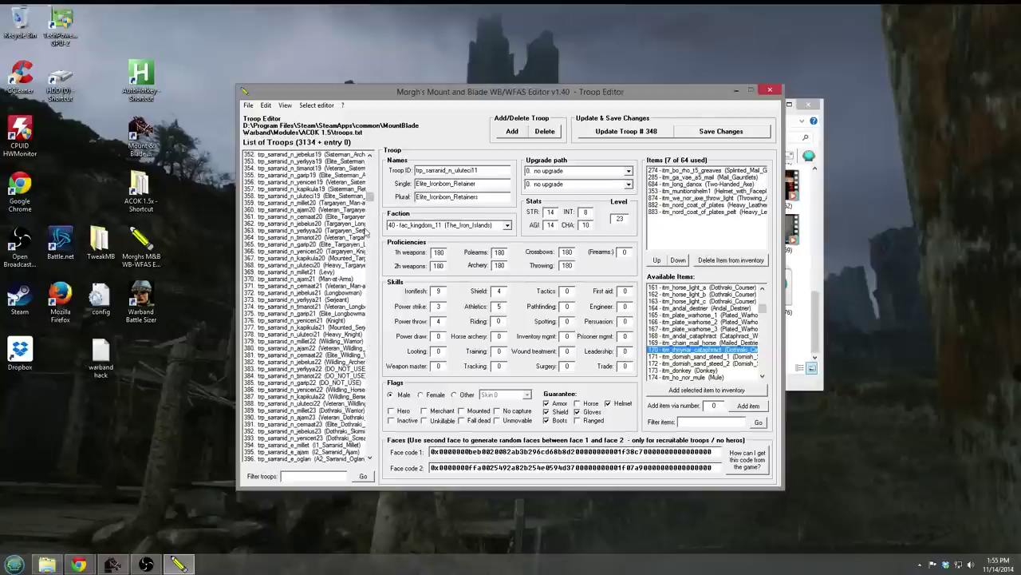
left_click(351, 244)
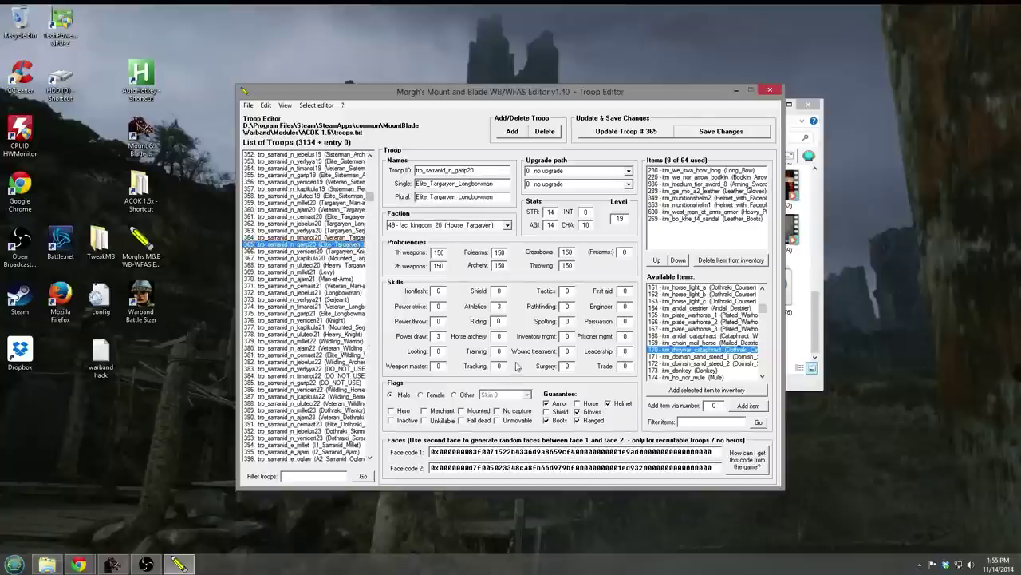
double_click(498, 265)
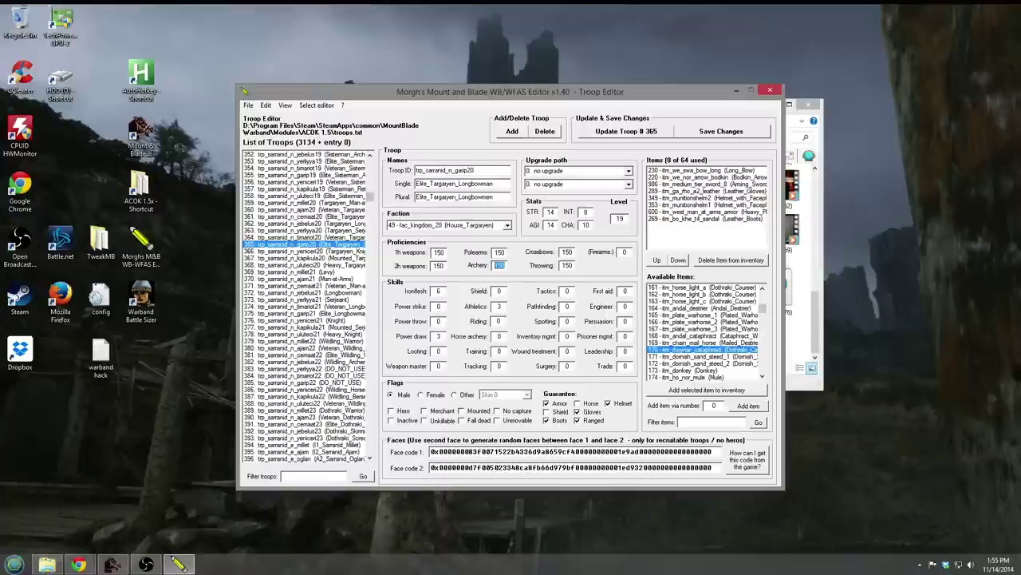
left_click(146, 564)
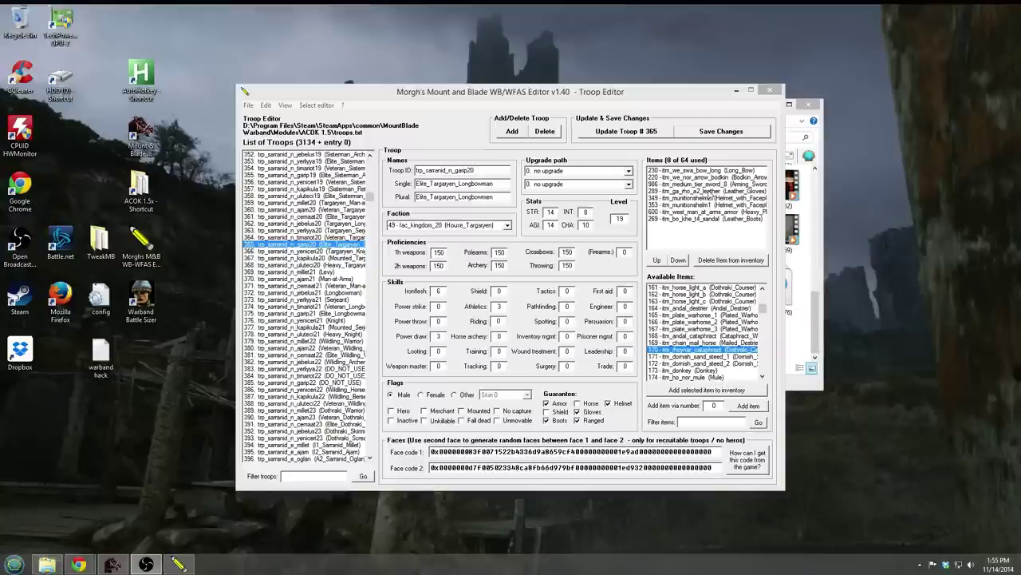
left_click(721, 212)
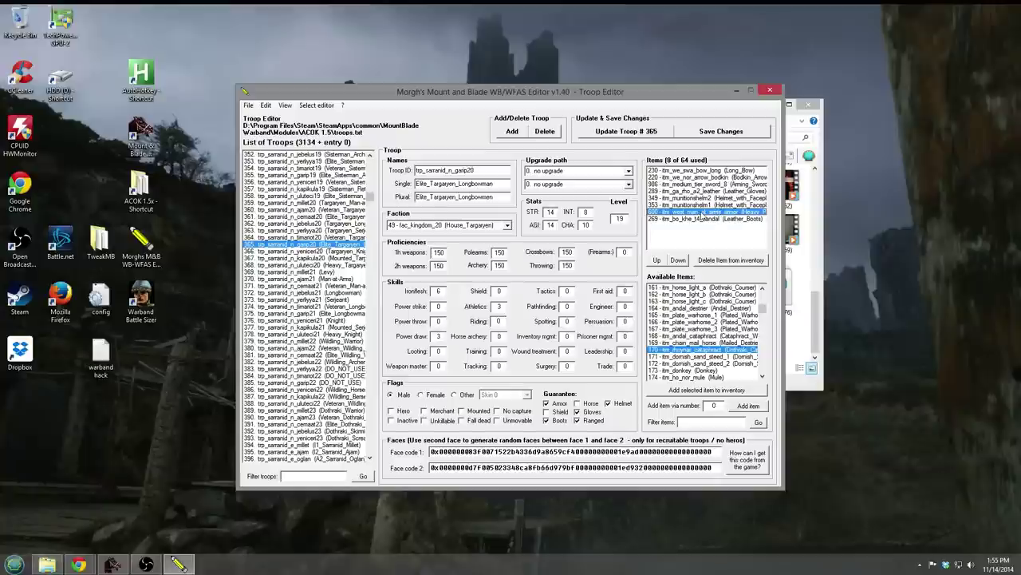
Look through the Elite_Targaryen_Longbowman's helmets and bow, and try out the Horse guarantee flag.
key("Up")
key("Up")
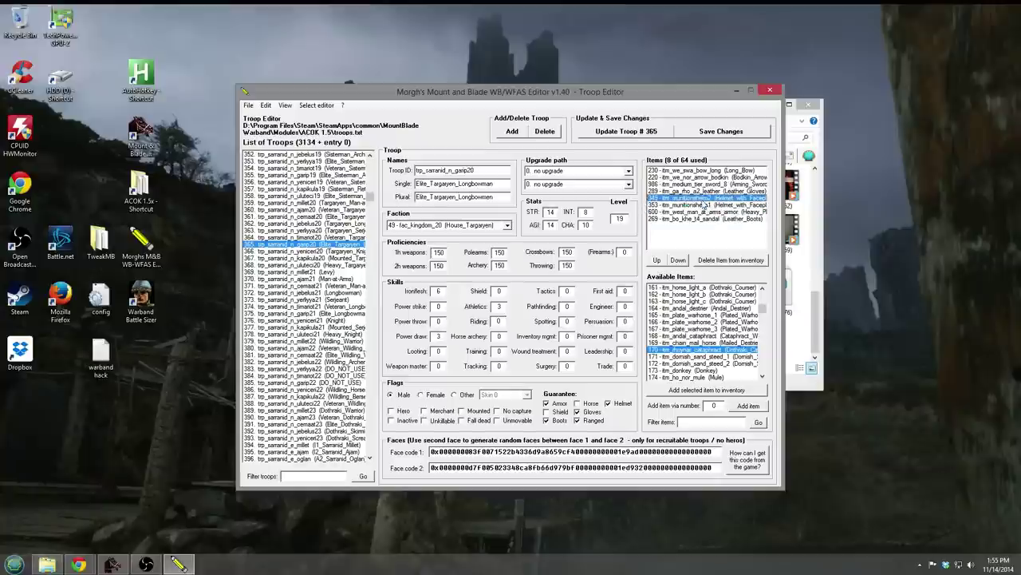
left_click(731, 170)
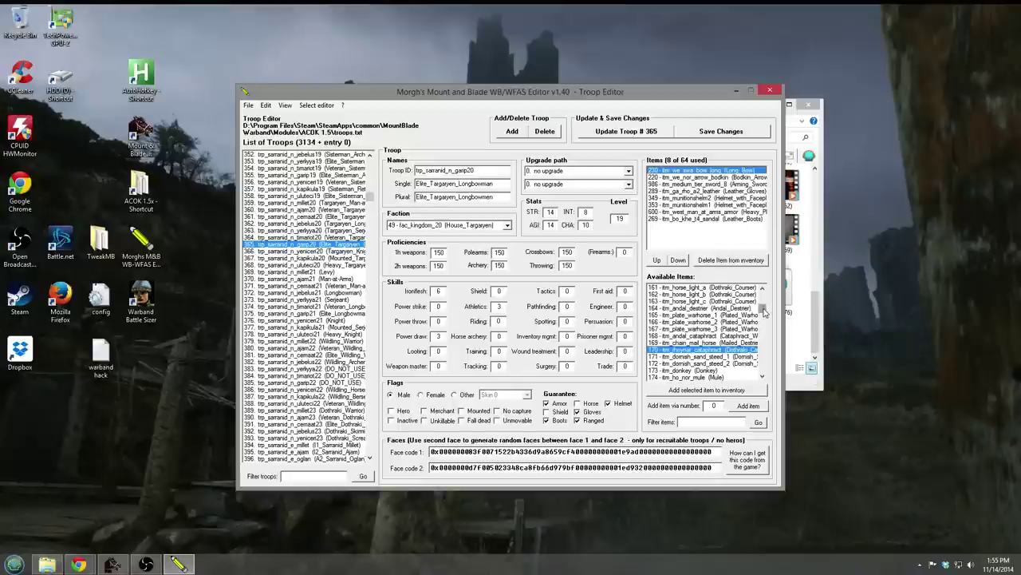
left_click_drag(763, 311, 761, 318)
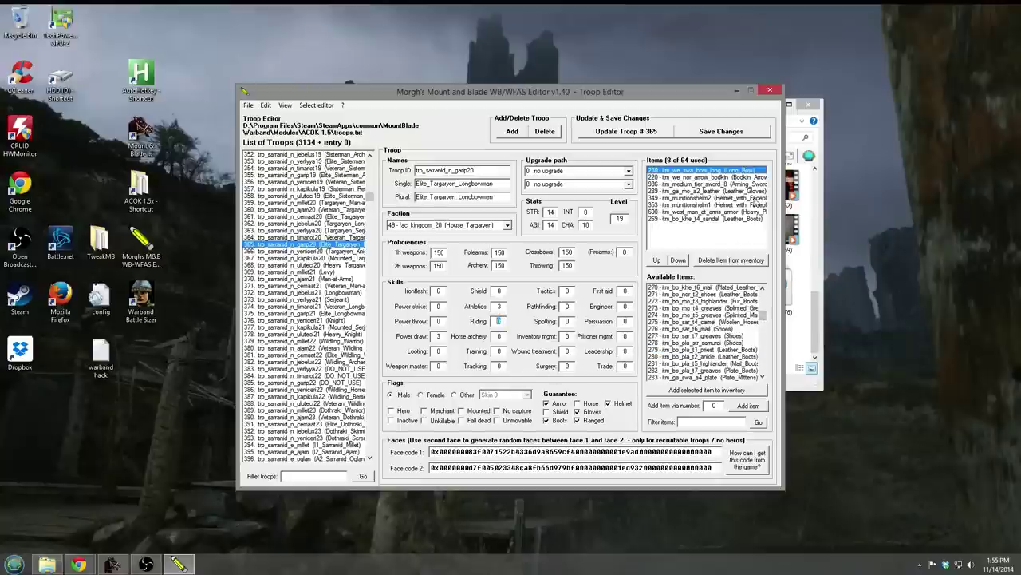
left_click(587, 404)
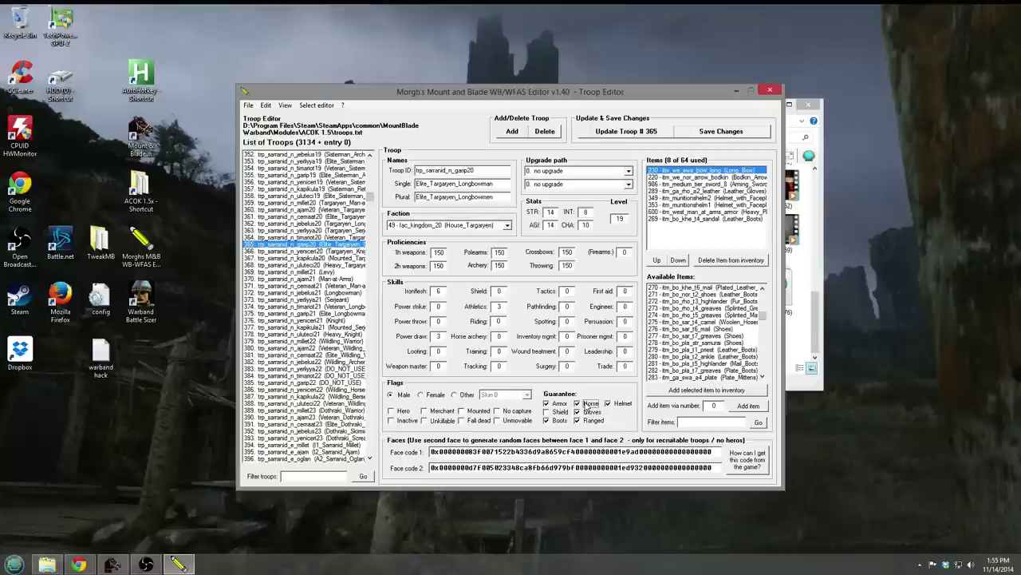
left_click(588, 405)
Open the Northern_Serjeant (289), guarantee its shield, and update the troop.
left_click(371, 194)
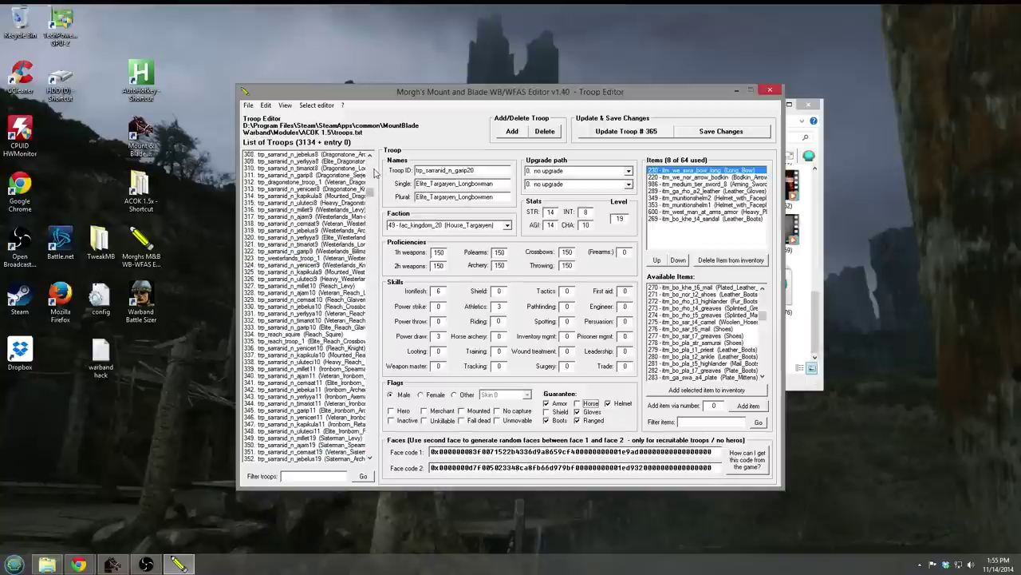
left_click(372, 173)
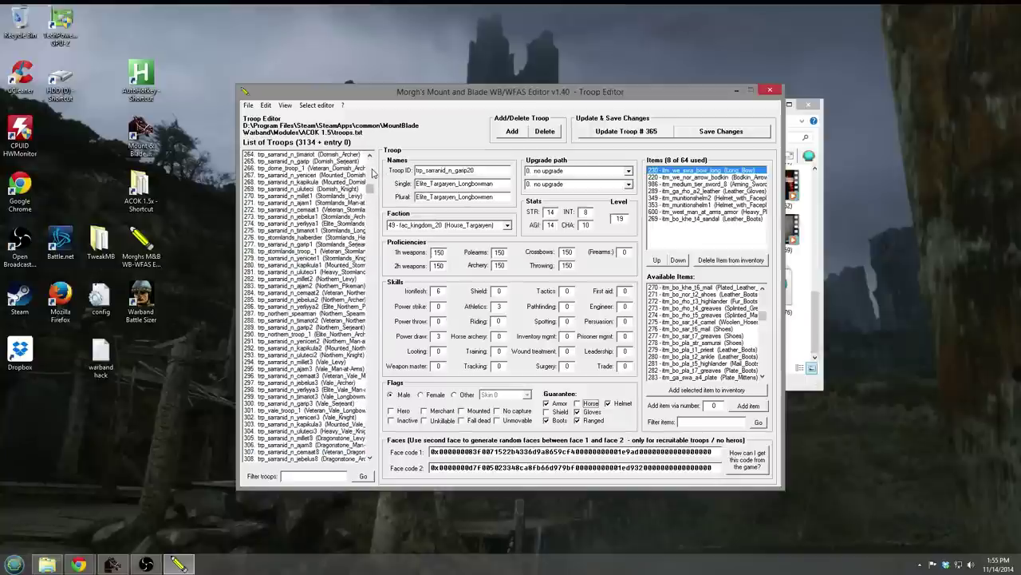
left_click(343, 328)
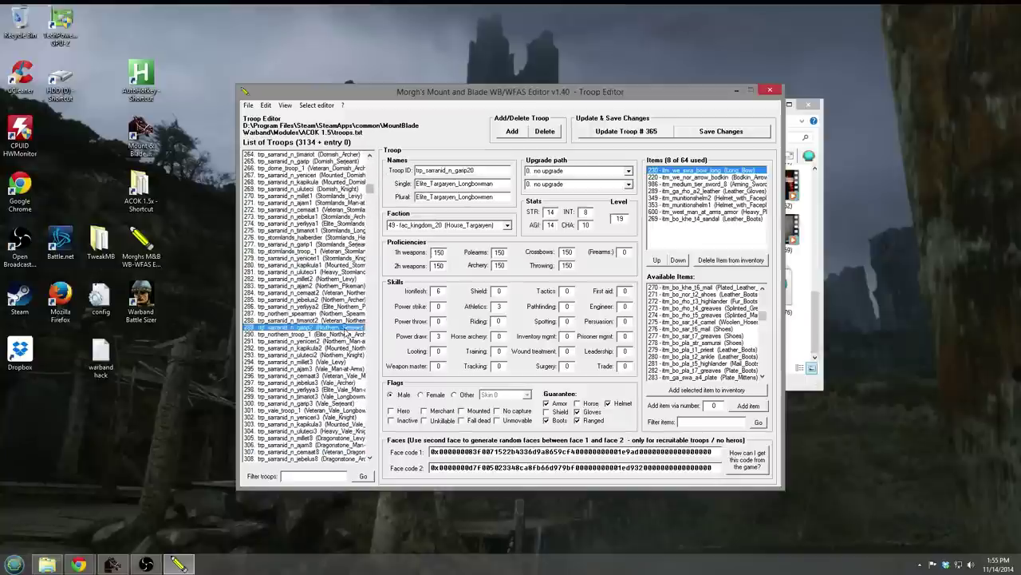
left_click(561, 413)
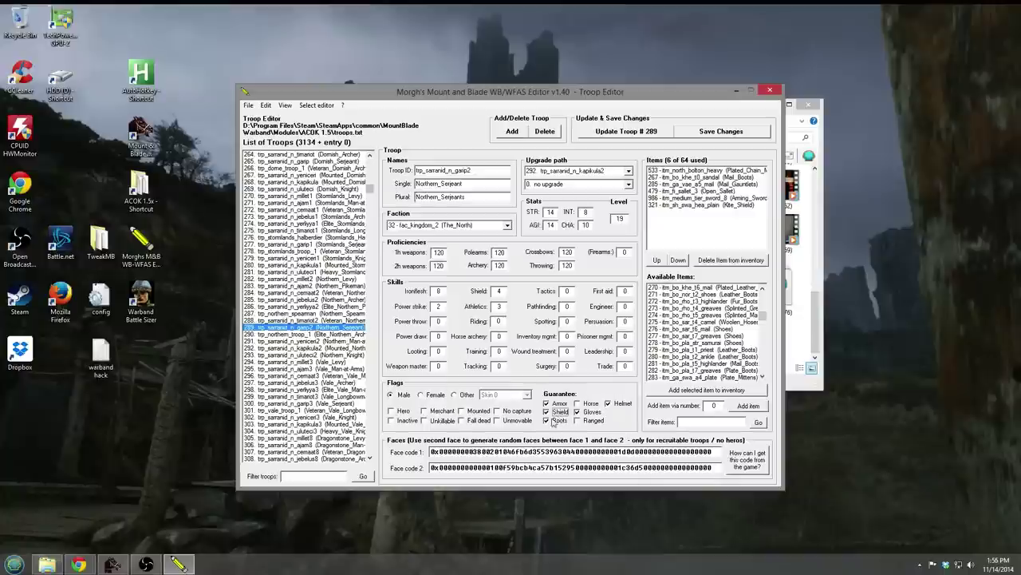
left_click(626, 130)
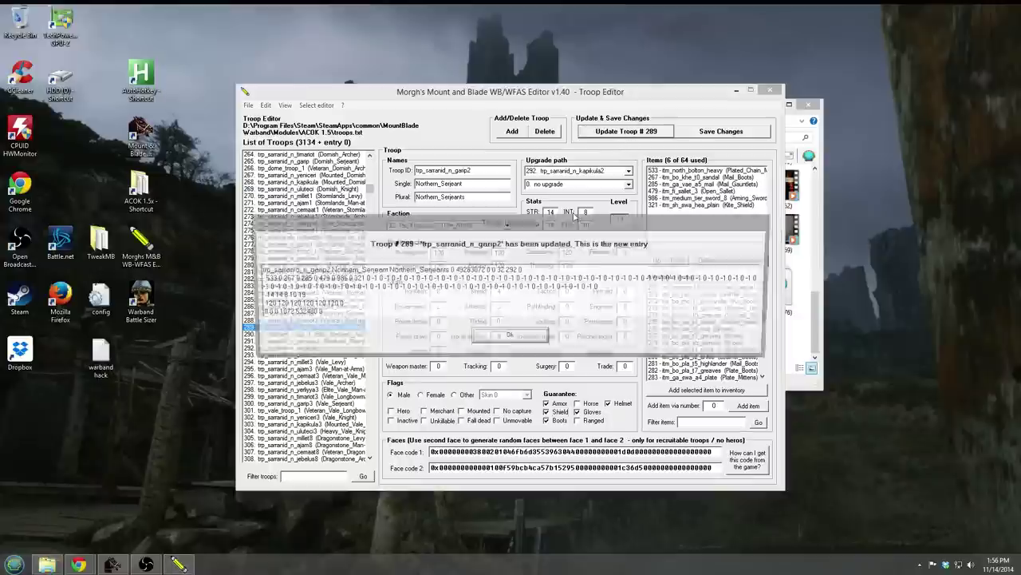
left_click(510, 337)
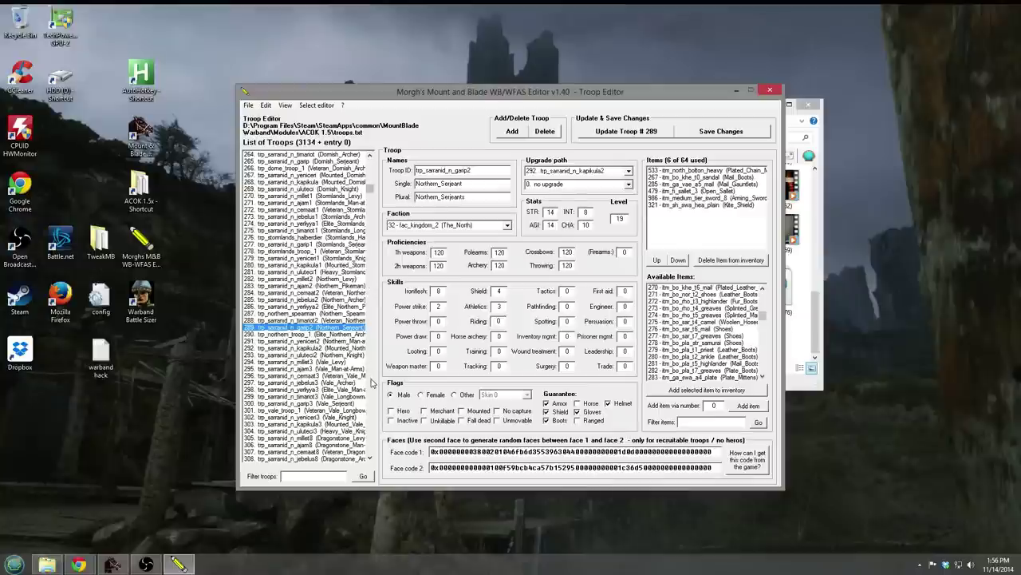
Open the Dornish_Serjeant (265), check its javelins, guarantee its ranged weapon, and update the troop.
left_click(353, 169)
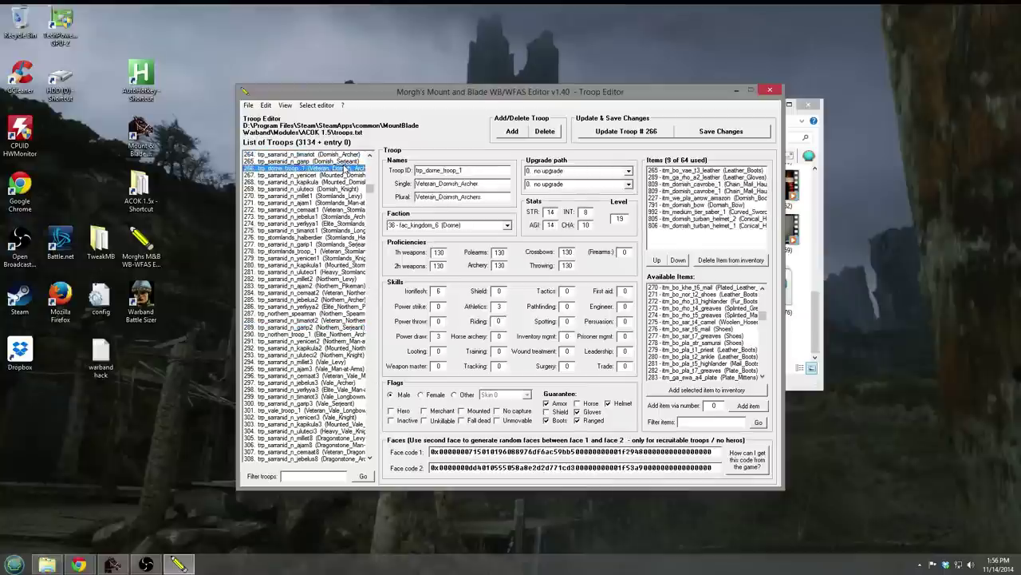
left_click(344, 161)
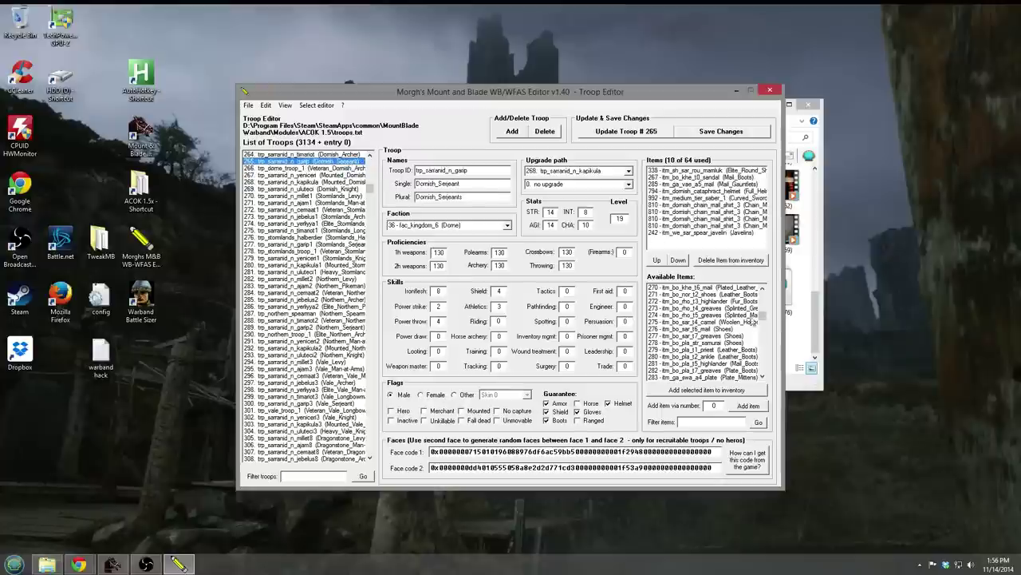
left_click(690, 232)
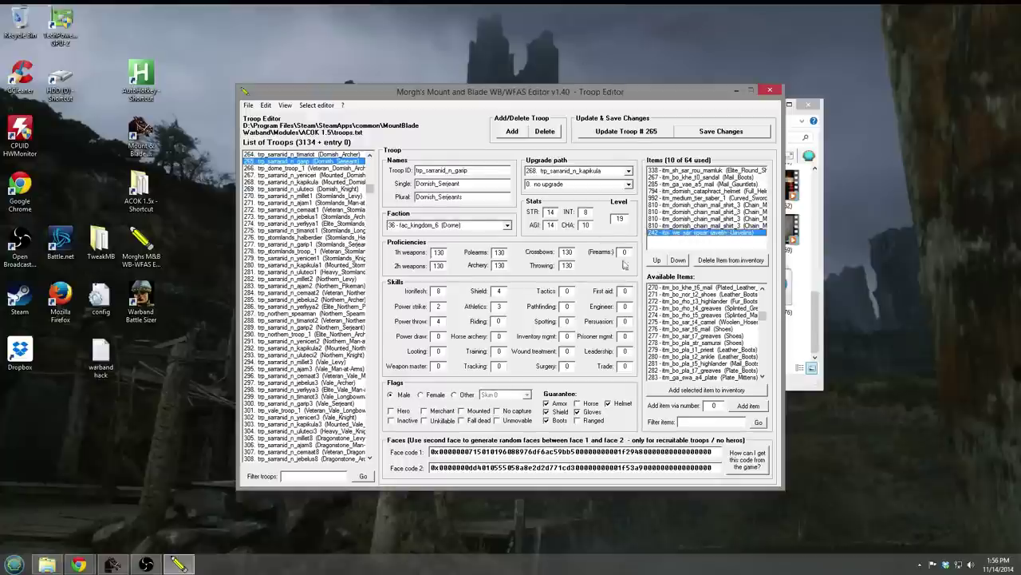
left_click(590, 423)
left_click(627, 131)
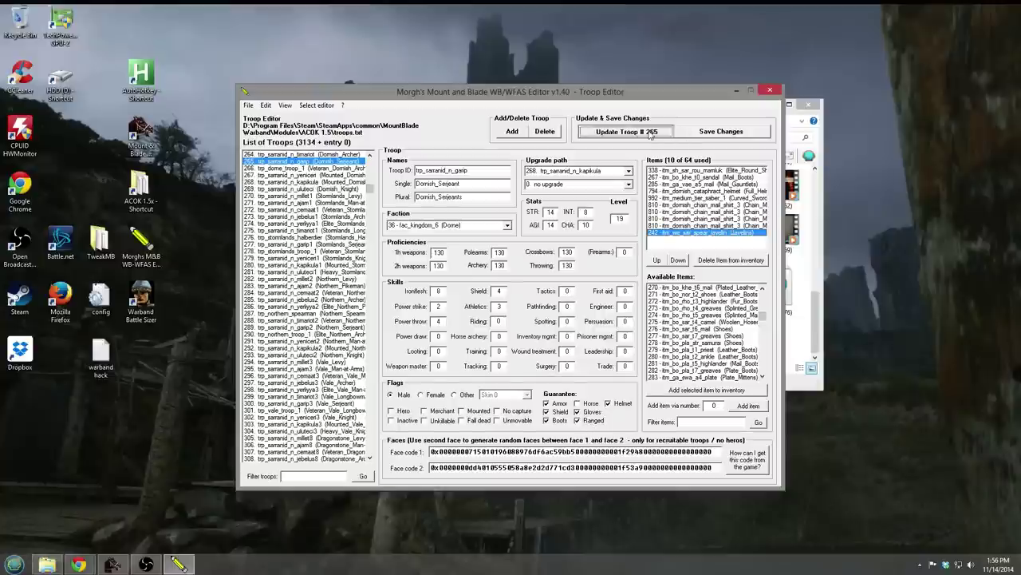
key("Return")
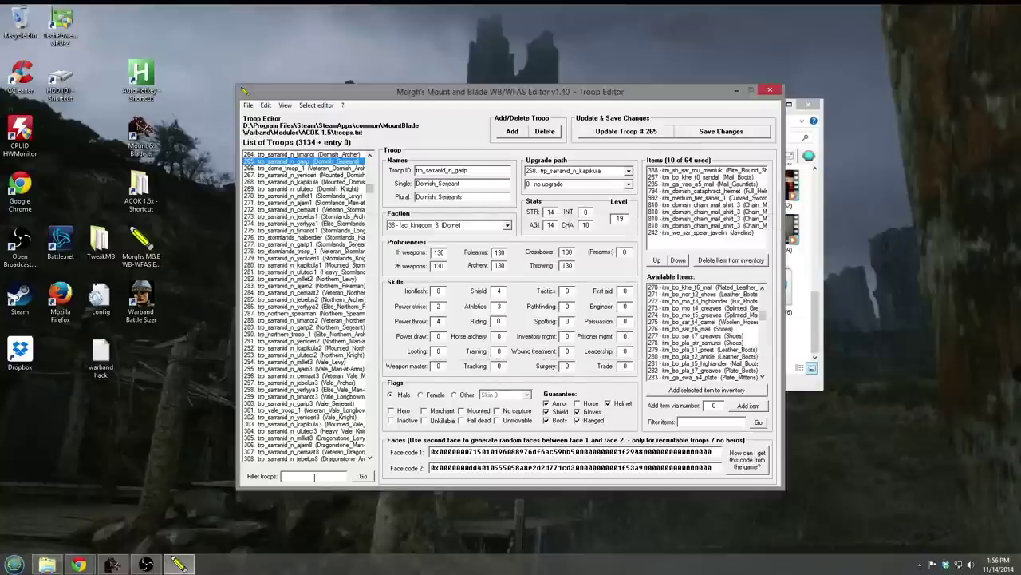
Filter the troops by "unsullied", open trp_unsullied (752), and examine the short sword in its inventory.
type("unsullie")
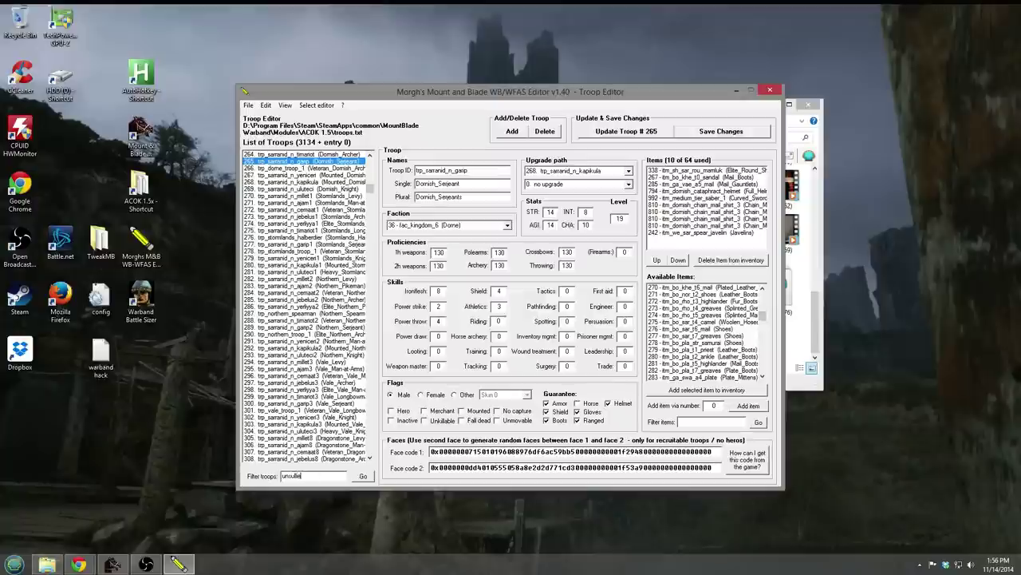
type("d")
key("Return")
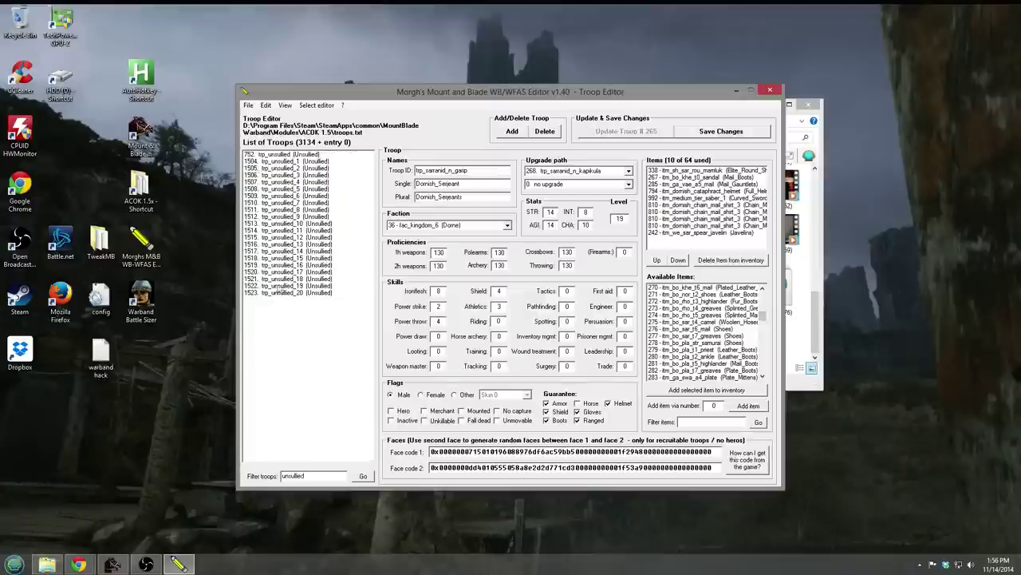
left_click(311, 154)
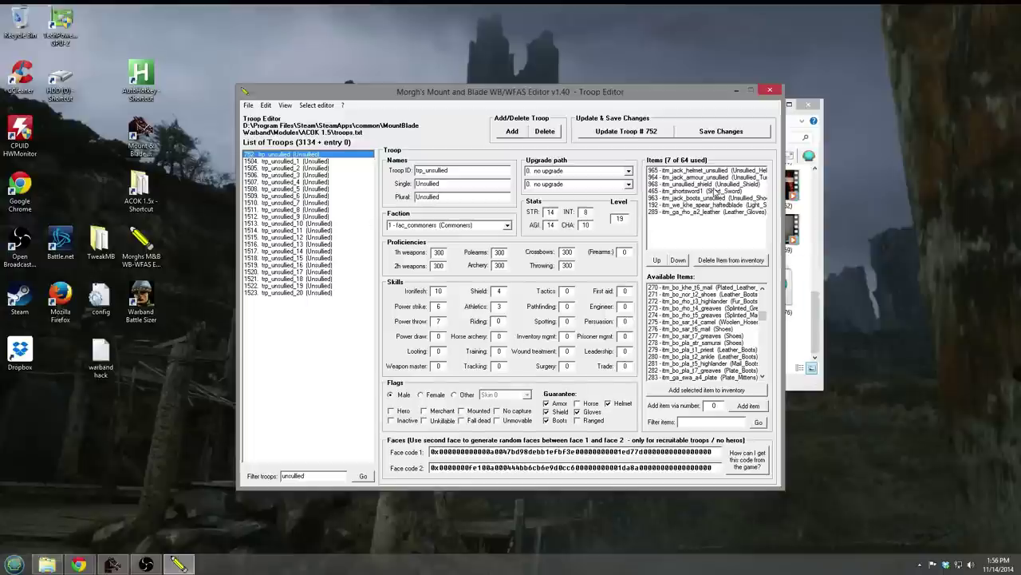
left_click(717, 192)
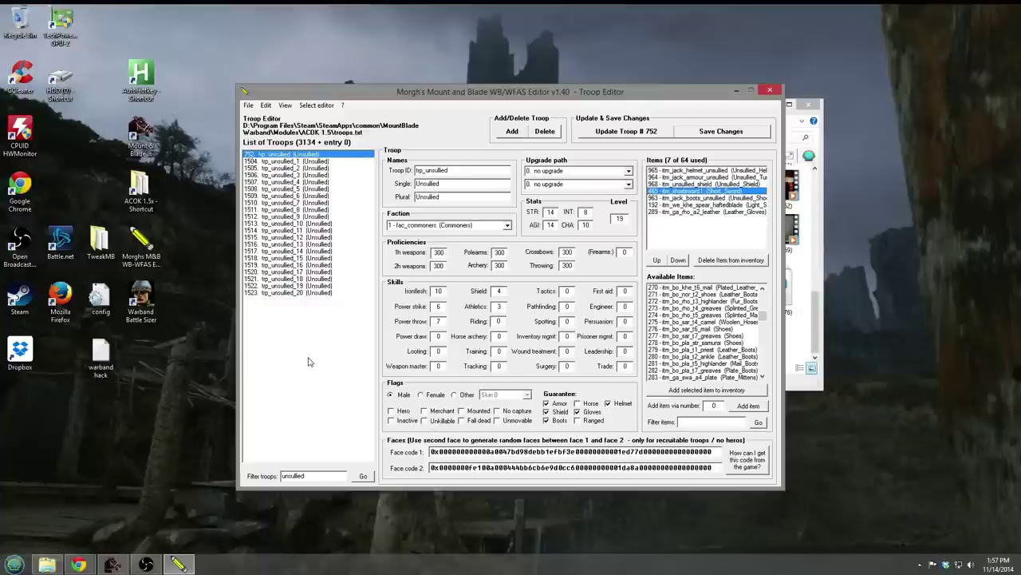
Set the Unsullied's Power strike skill to 10 and its STR and AGI to 30.
double_click(438, 307)
type("10")
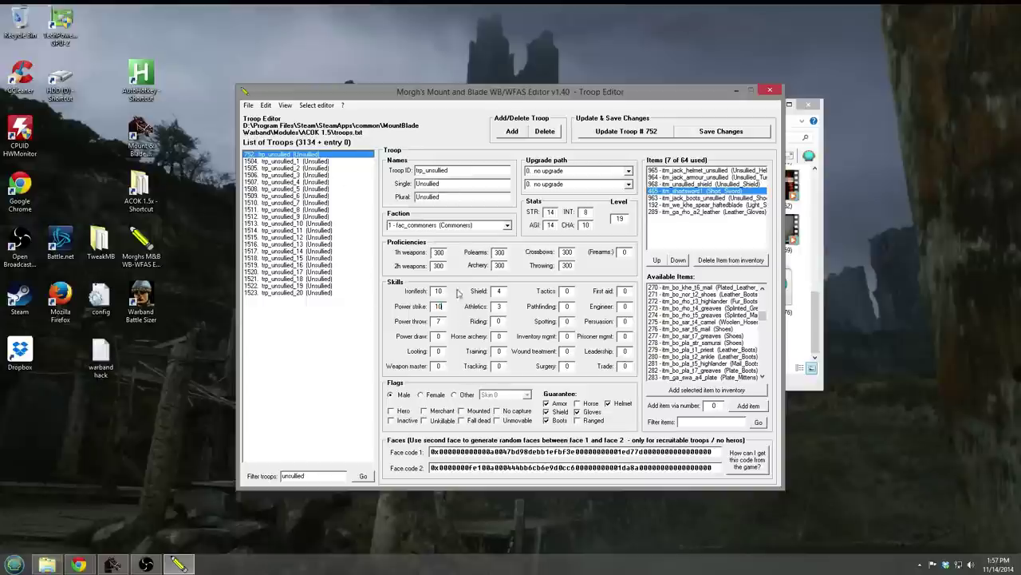
double_click(554, 212)
type("30")
left_click(444, 252)
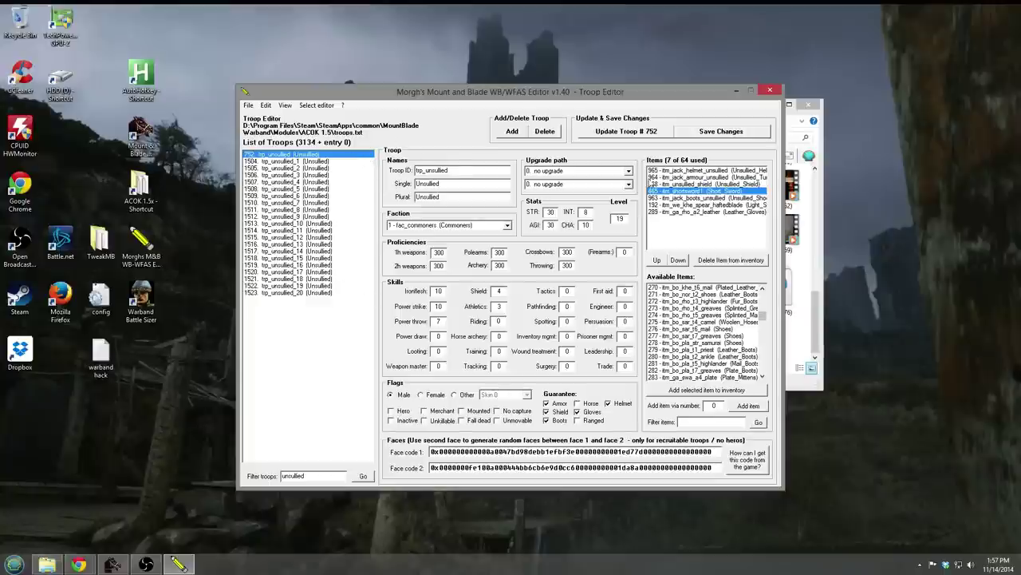
Set the Unsullied's first upgrade path to trp_rhodok_e_veterano (237).
left_click(628, 171)
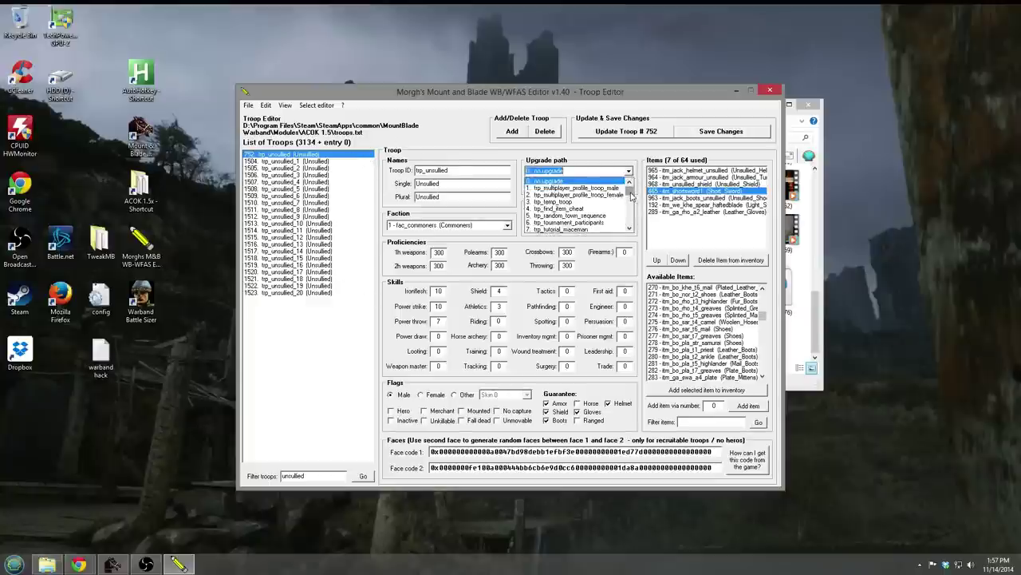
left_click_drag(631, 186, 628, 193)
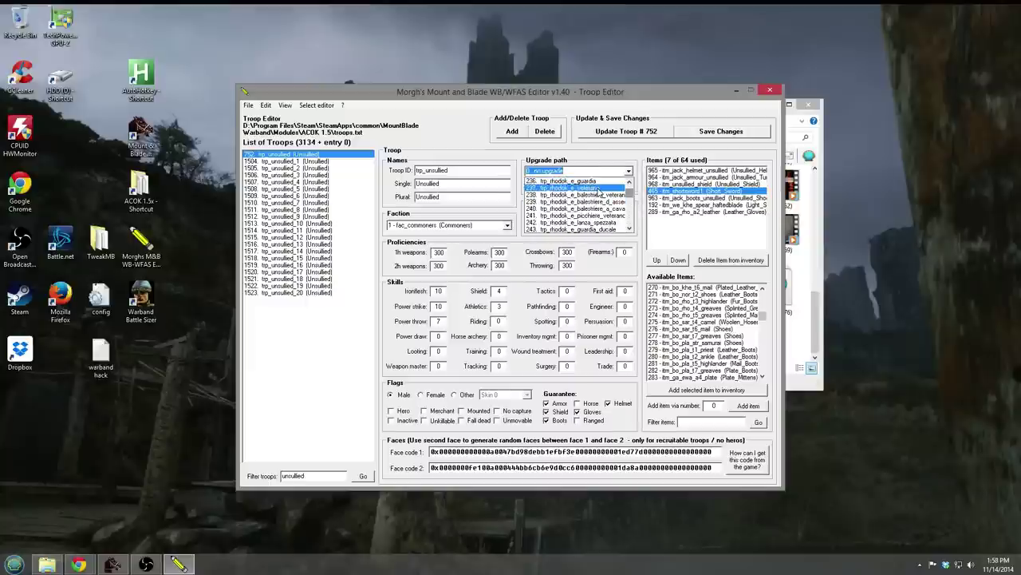
left_click(598, 190)
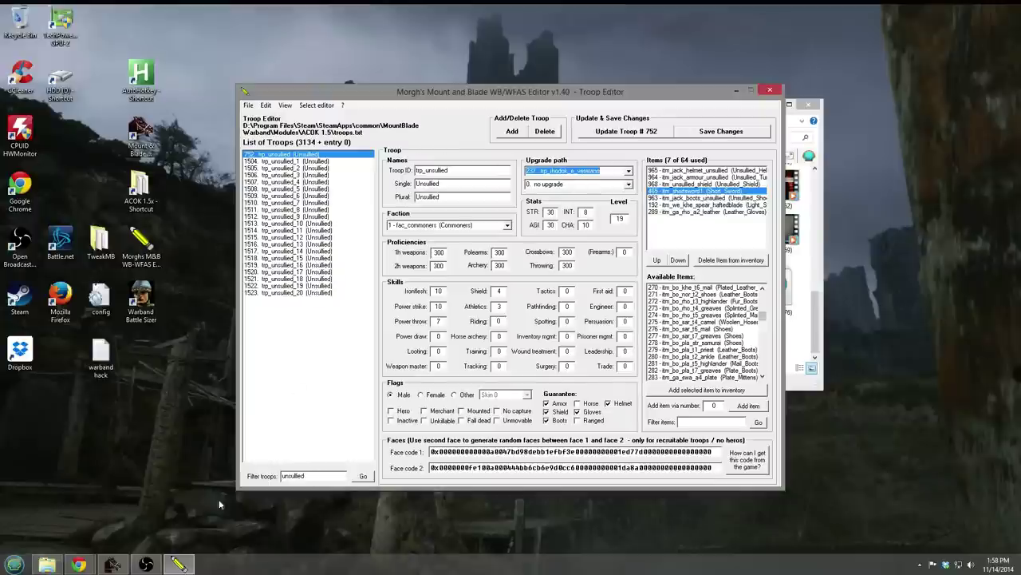
Filter the troops by "rhodok" and open trp_rhodok_e_veterano (237).
left_click(363, 476)
key("BackSpace")
type("rho")
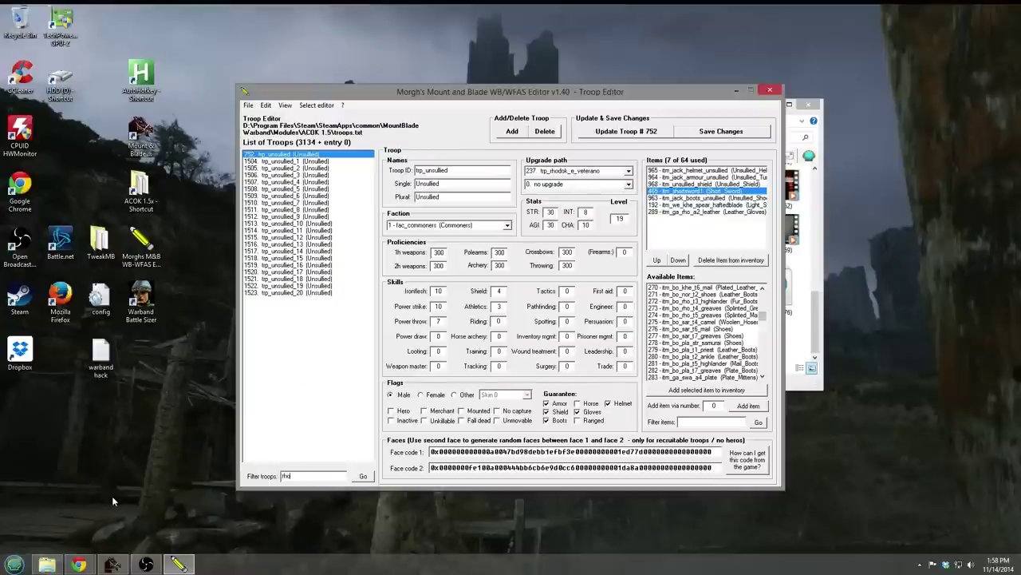
type("dok")
key("Return")
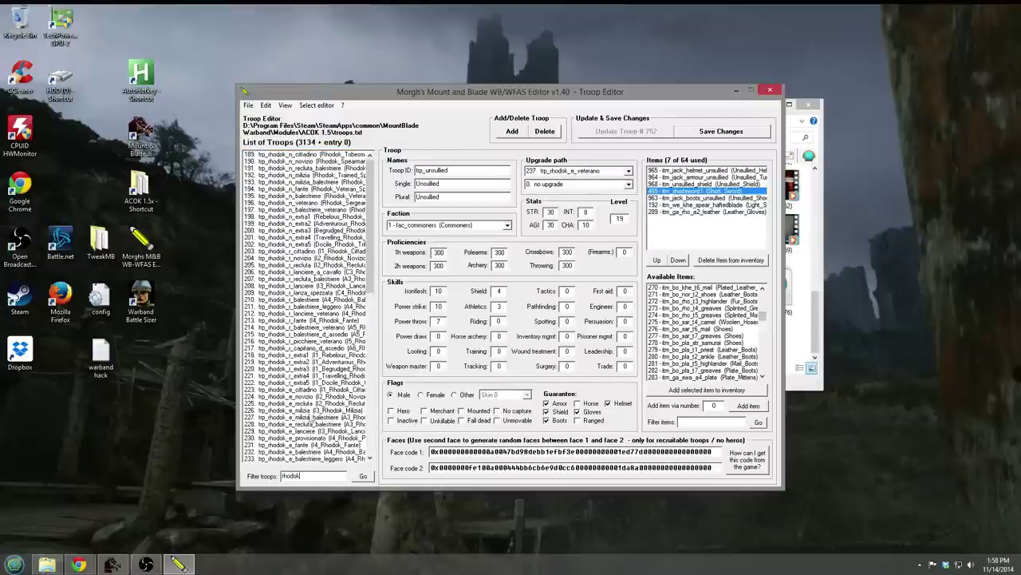
left_click(300, 417)
scroll(291, 454, "down", 1)
scroll(290, 462, "down", 1)
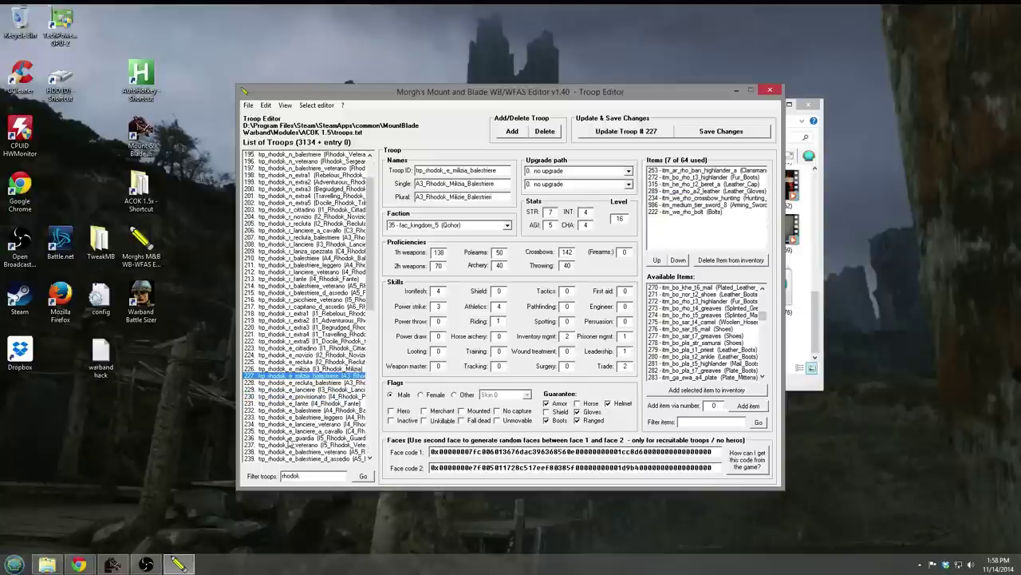
left_click(295, 445)
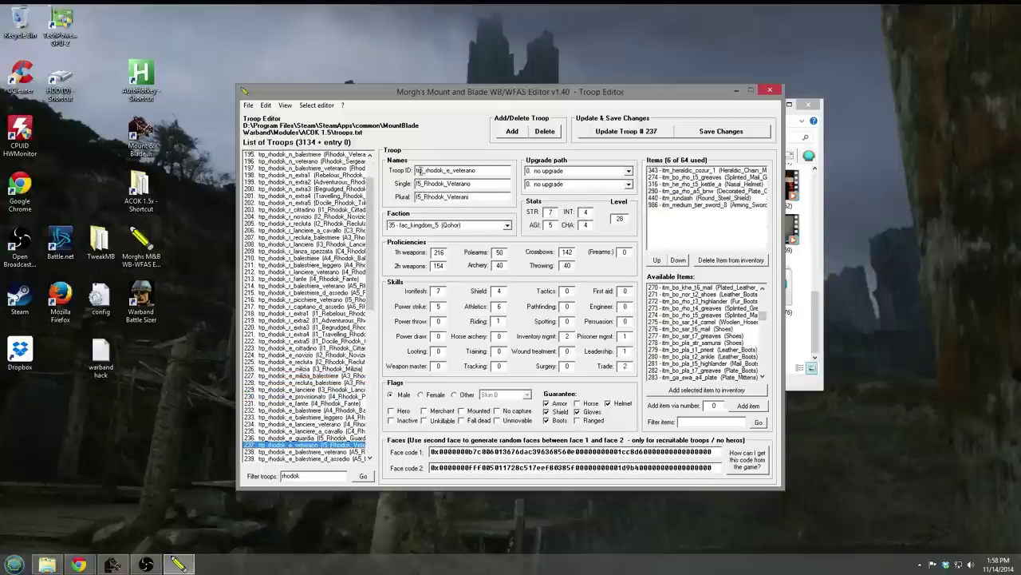
Rename troop 237 to Unsullied_Recruit in the singular and Unsullied_Recruits in the plural.
double_click(472, 184)
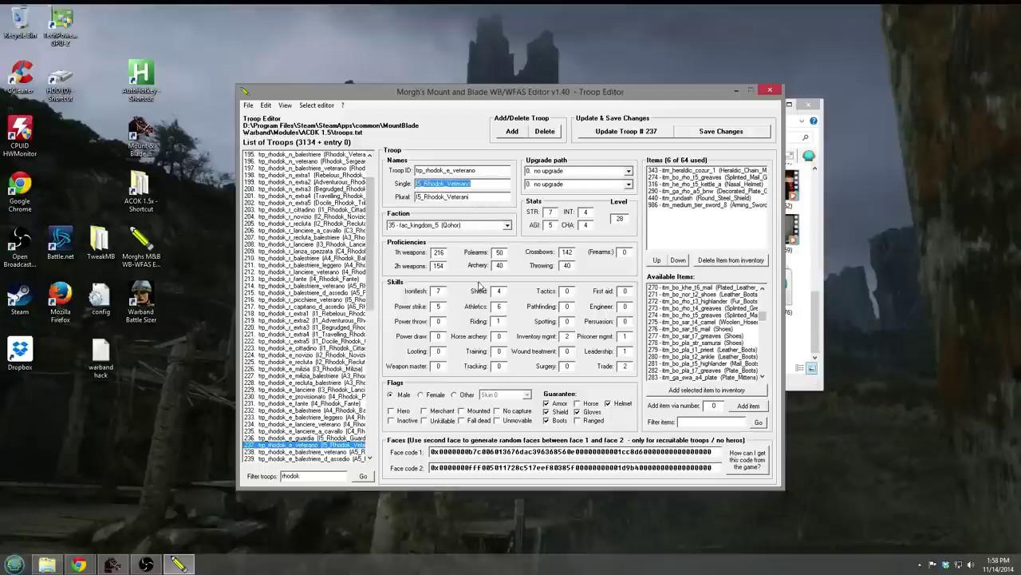
type("Unsullied_Recruit")
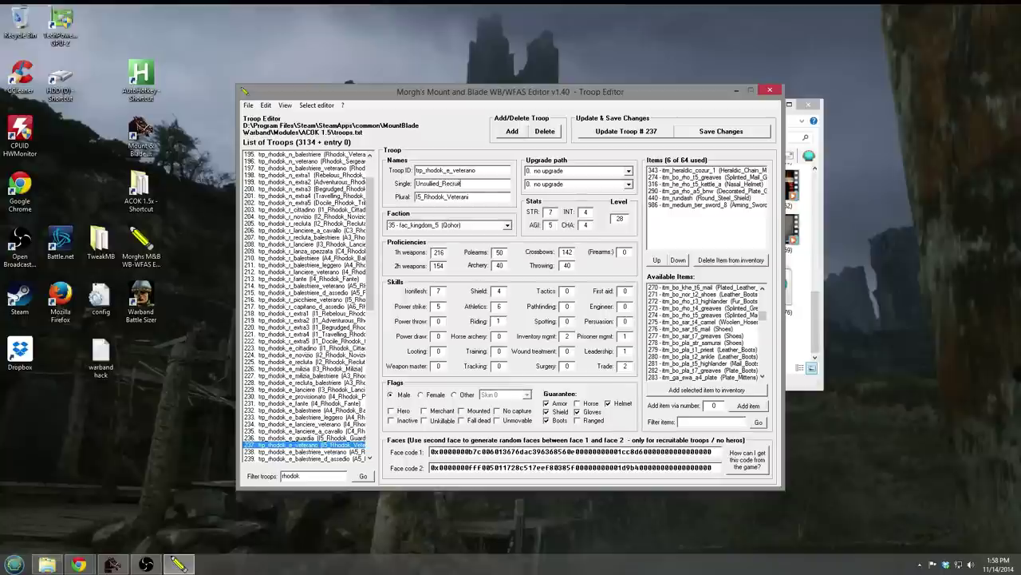
double_click(470, 197)
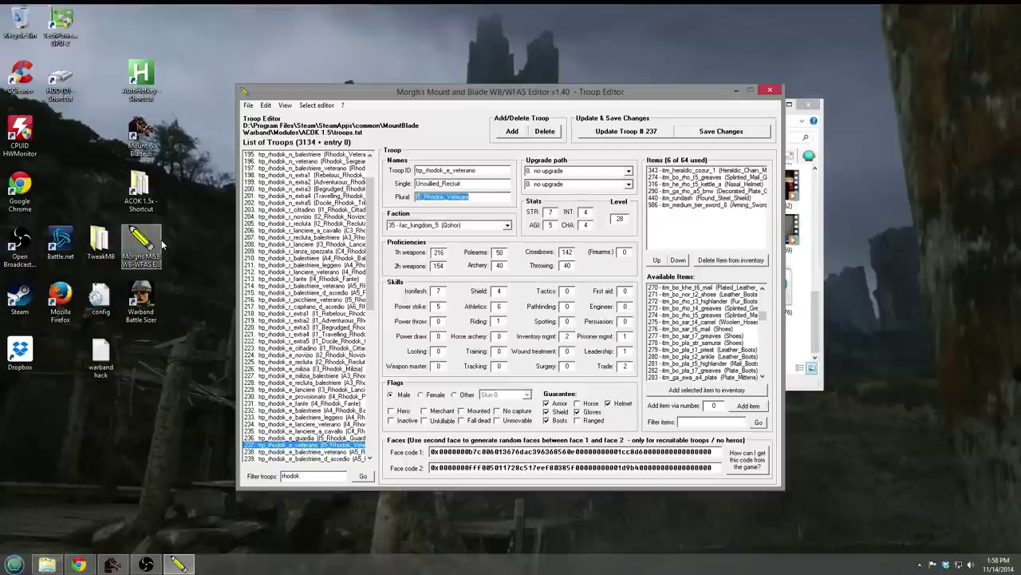
type("U")
key("BackSpace")
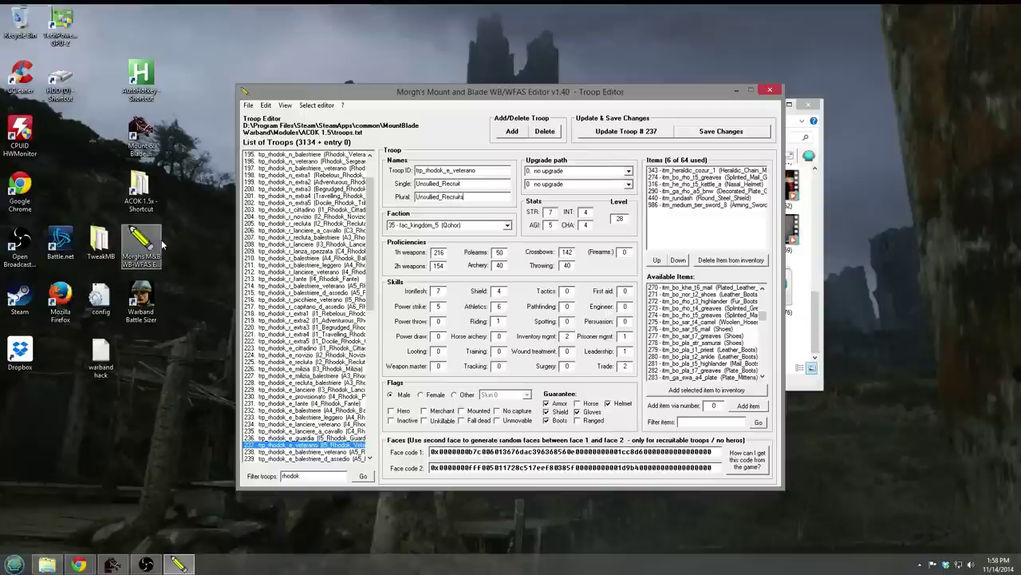
Check the Unsullied_Recruit's body armor against the available armors and set its 1h weapons proficiency to 100.
left_click(697, 170)
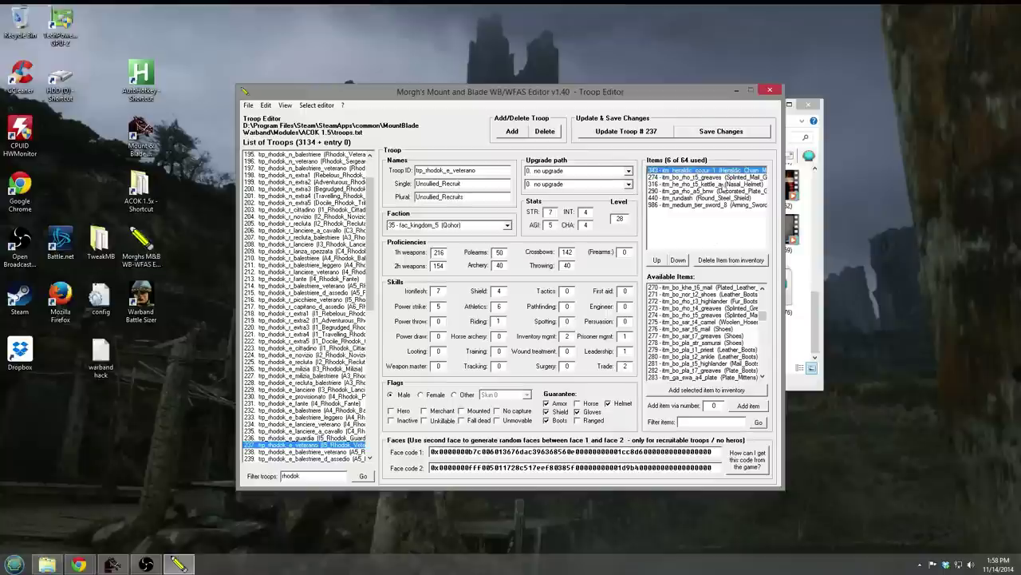
mouse_move(764, 318)
left_mouse_down()
mouse_move(767, 357)
mouse_move(763, 338)
left_mouse_up()
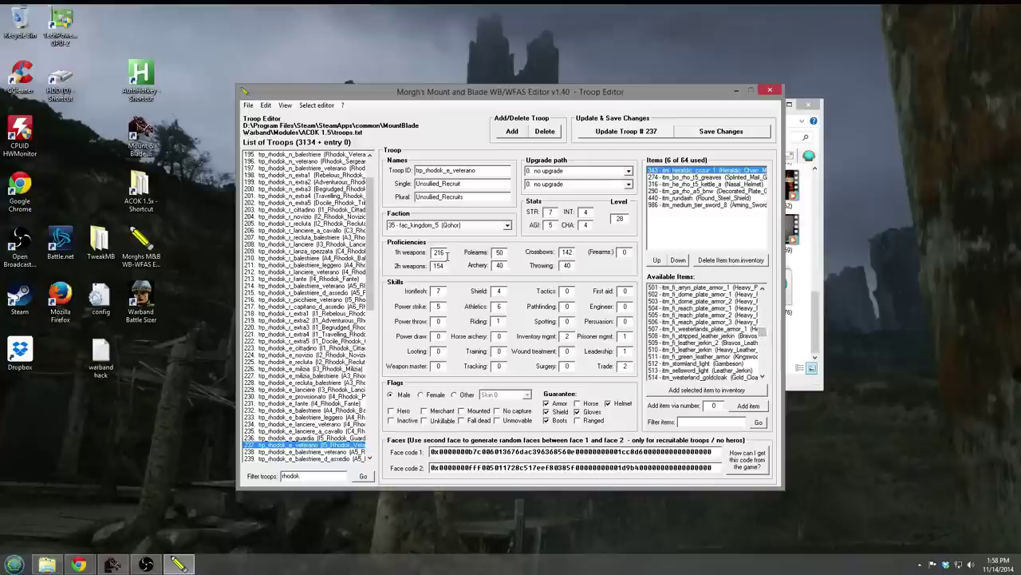
left_click_drag(445, 253, 413, 255)
type("100")
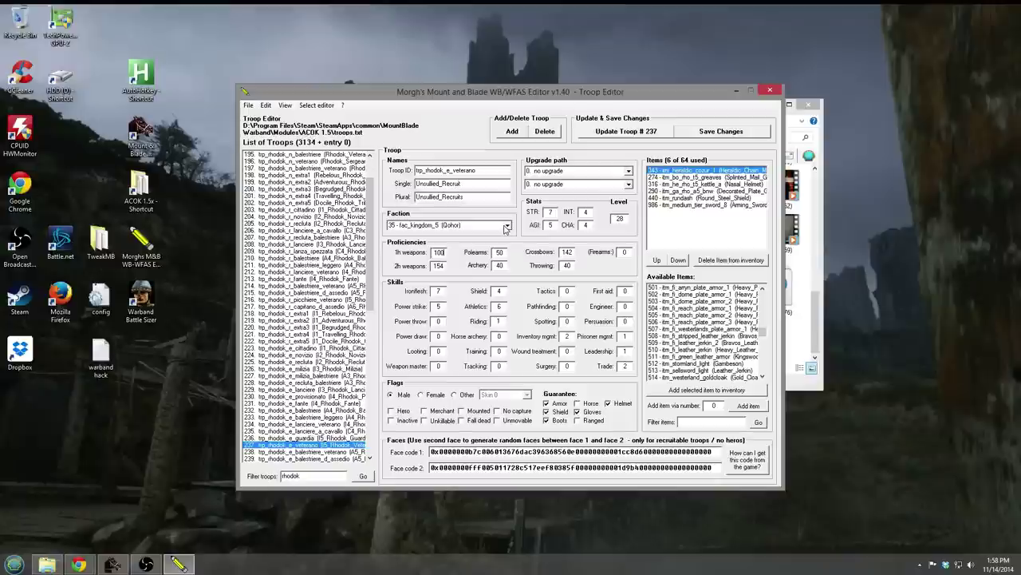
Look through the rhodok-filtered troops, checking their names, stats and items down to the village walkers.
left_click(295, 247)
left_click(303, 364)
left_click(324, 183)
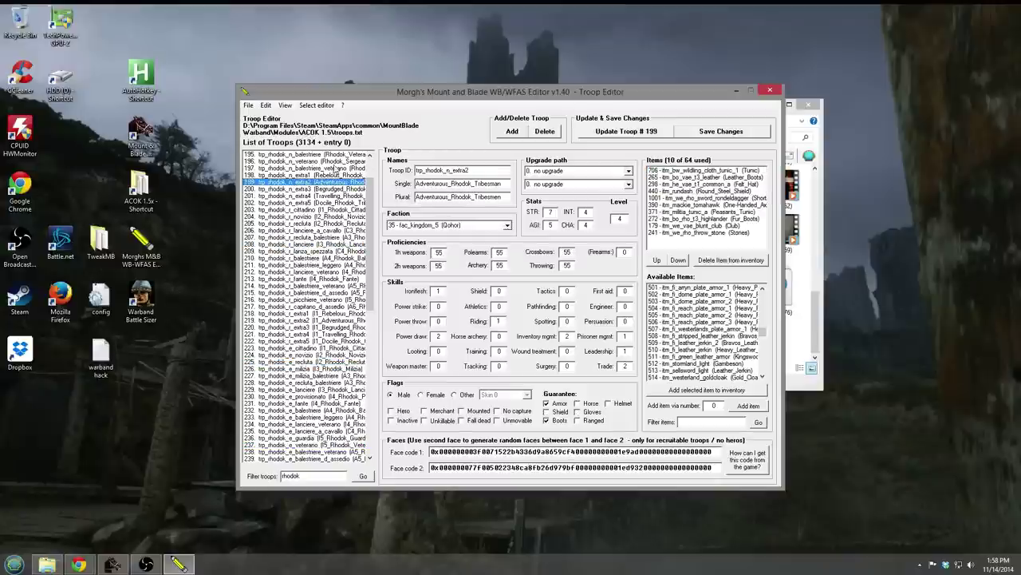
left_click_drag(319, 185, 312, 416)
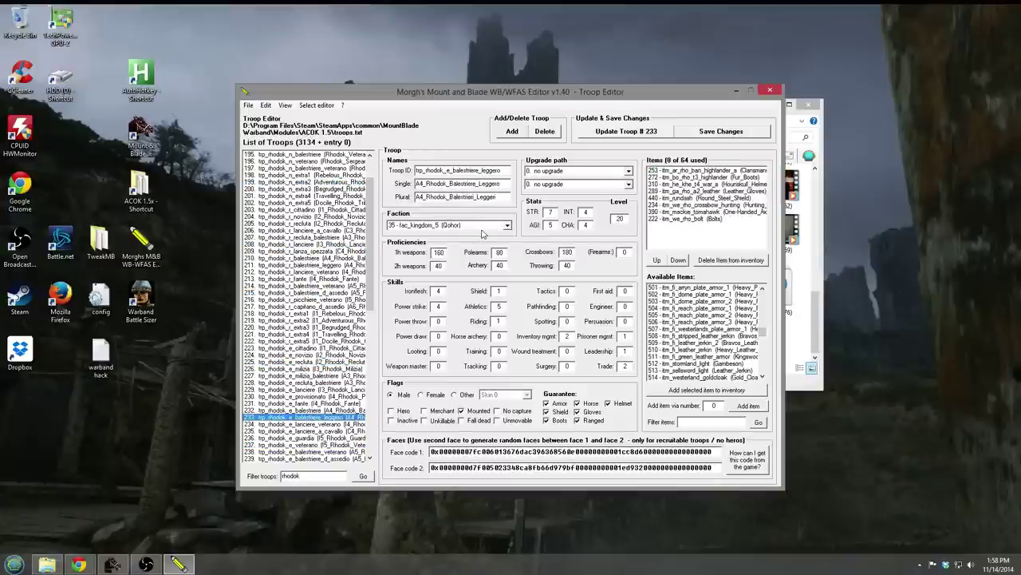
left_click(304, 267)
left_click_drag(370, 215, 370, 312)
left_click(271, 327)
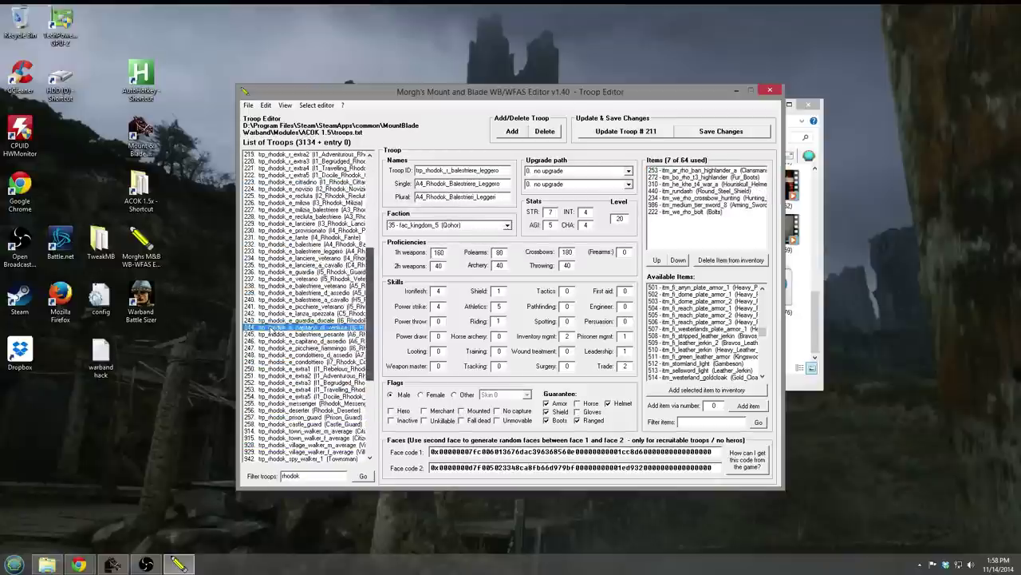
left_click(304, 397)
left_click(303, 444)
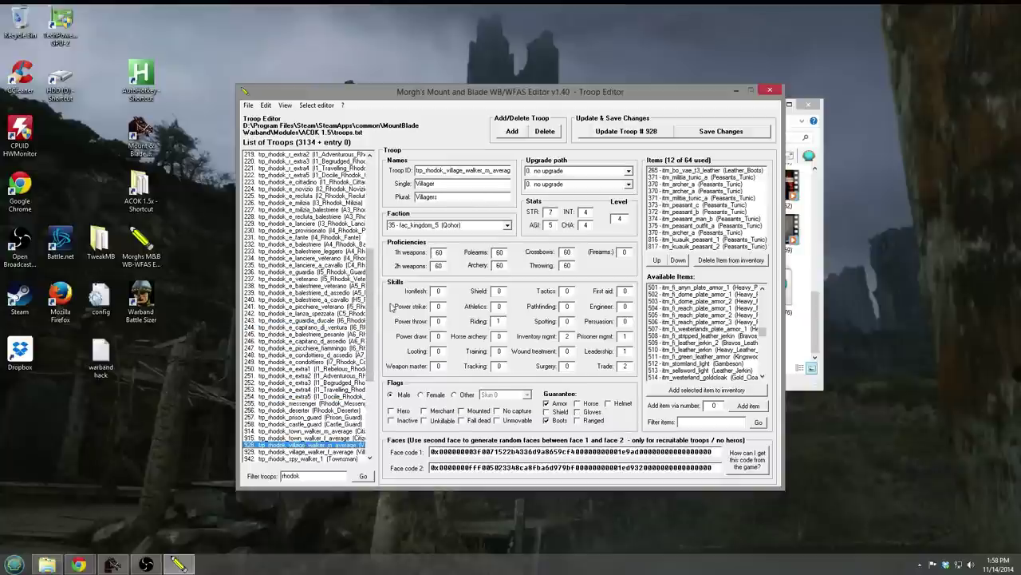
Clear the troop filter and examine several sarranid and nord troops, including trp_nord_e_hirdman and trp_nord_r_bondi.
left_click_drag(336, 476, 112, 477)
key("BackSpace")
left_click(363, 476)
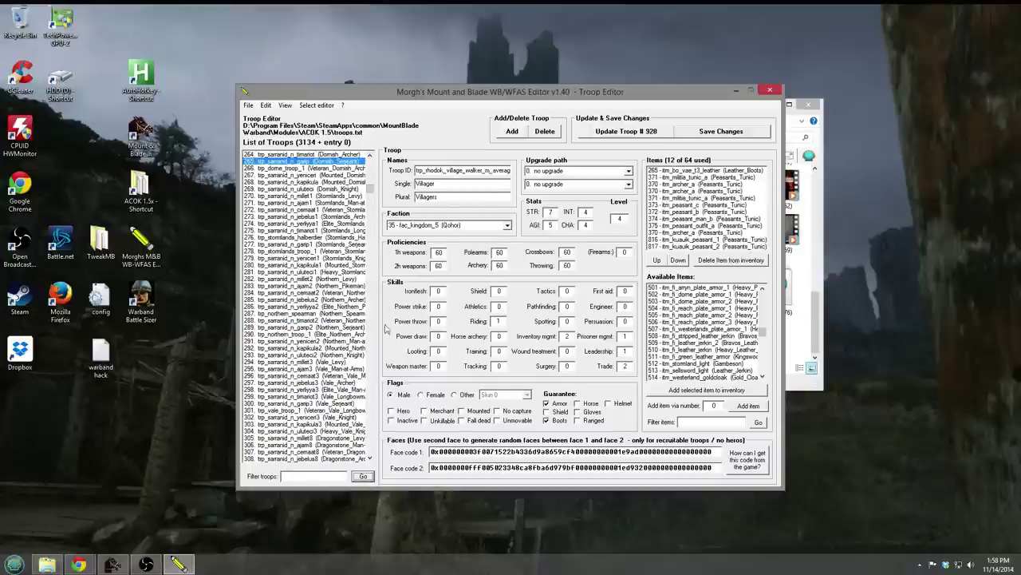
left_click(304, 237)
left_click(303, 300)
left_click(307, 182)
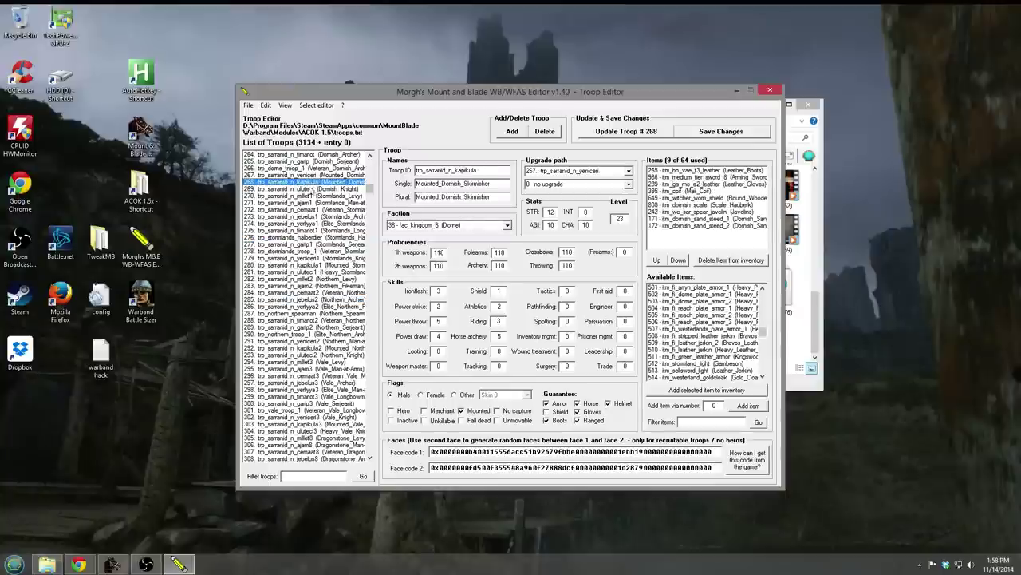
left_click(294, 293)
left_click_drag(370, 188, 371, 182)
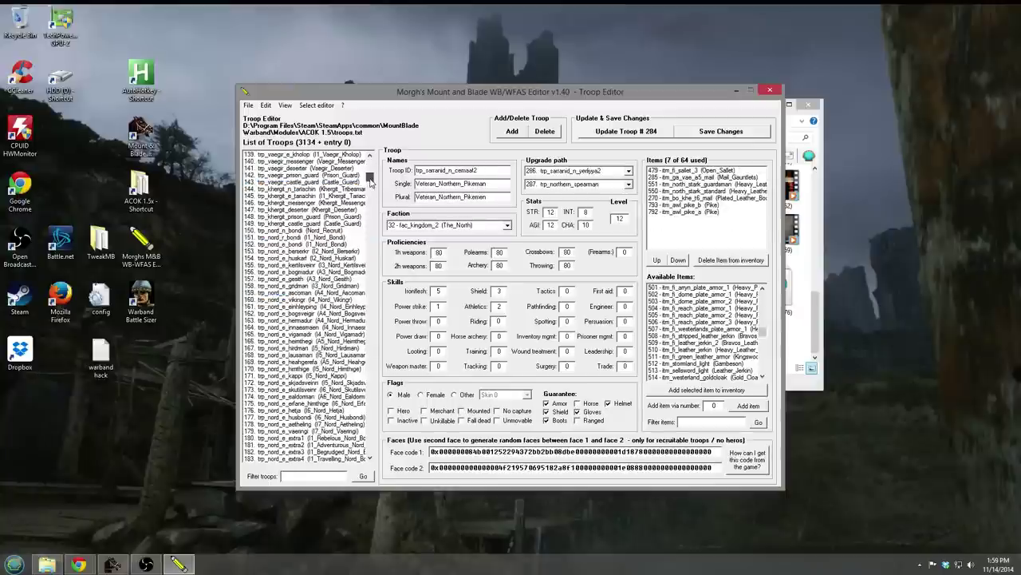
left_click(327, 188)
left_click(307, 348)
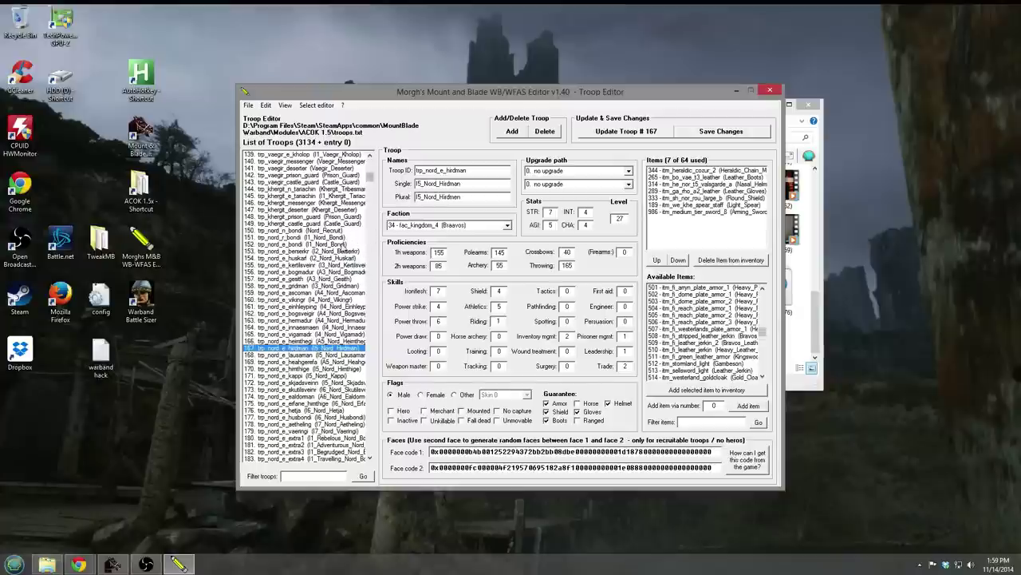
left_click(338, 237)
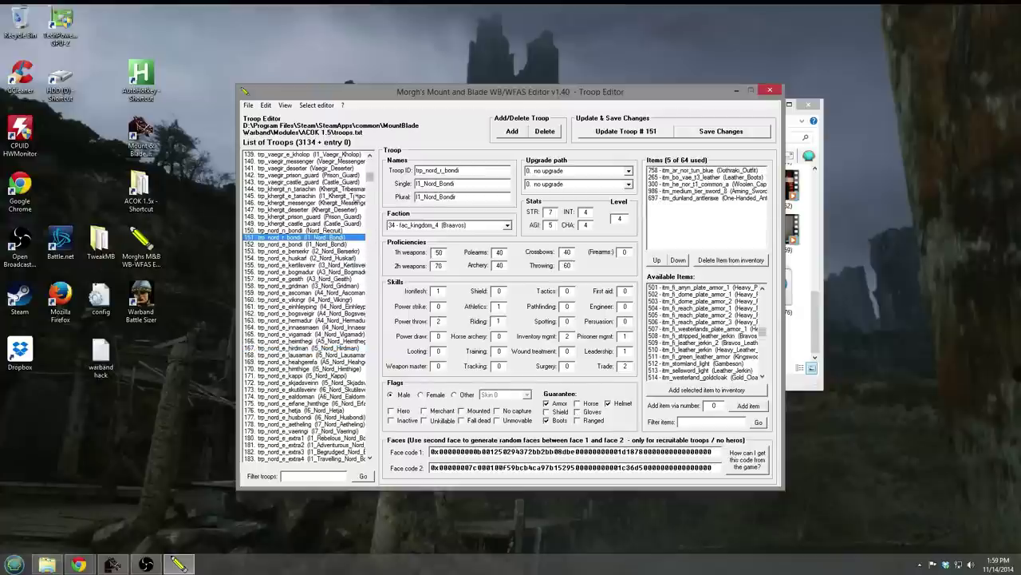
Look through the full troop list for the companion characters, from the bandit troops to the tavern travelers.
left_click_drag(371, 182, 373, 266)
left_click(371, 267)
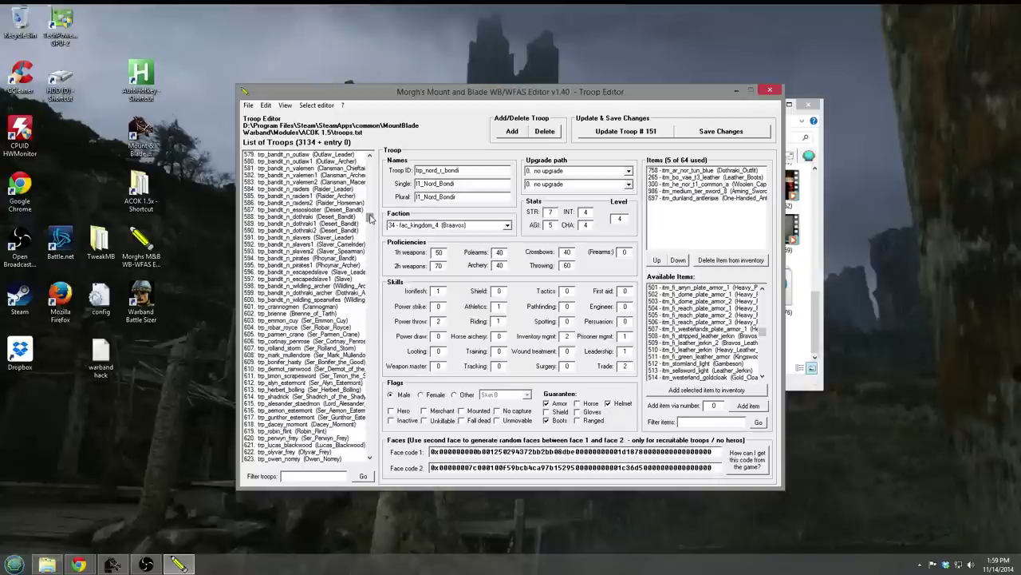
left_click_drag(370, 226, 369, 249)
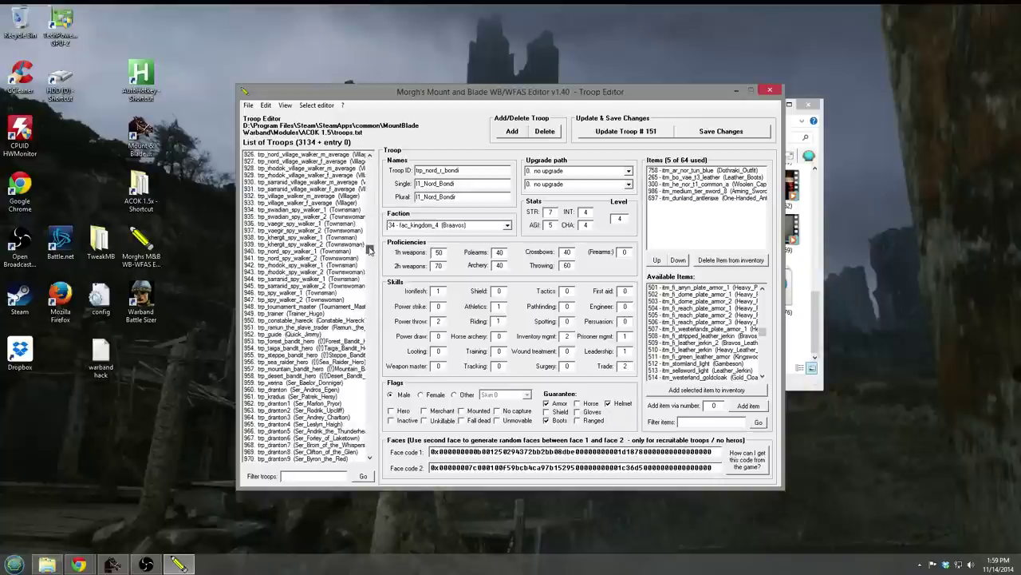
left_click(372, 319)
scroll(374, 319, "down", 3)
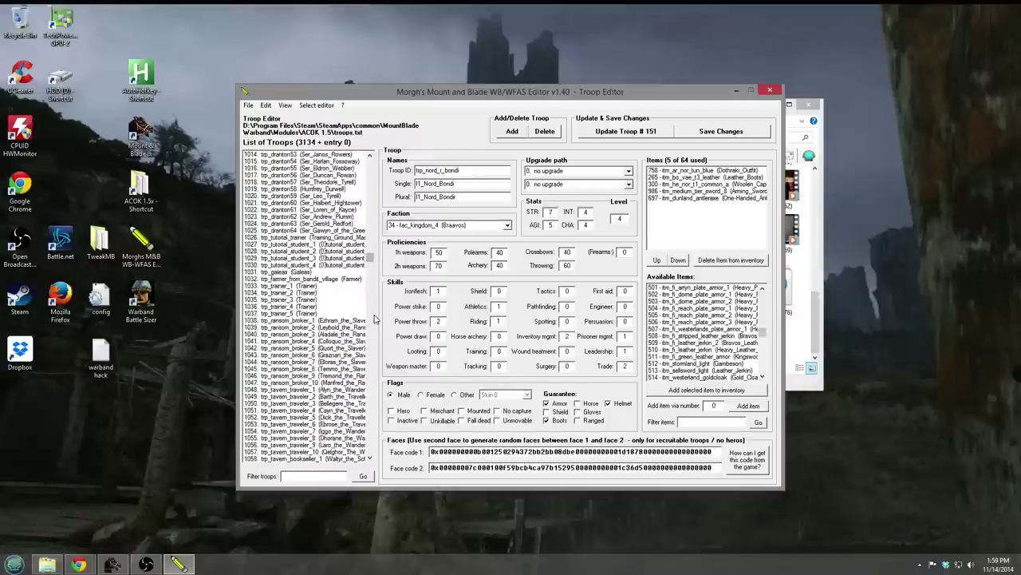
scroll(373, 209, "down", 3)
scroll(373, 209, "up", 6)
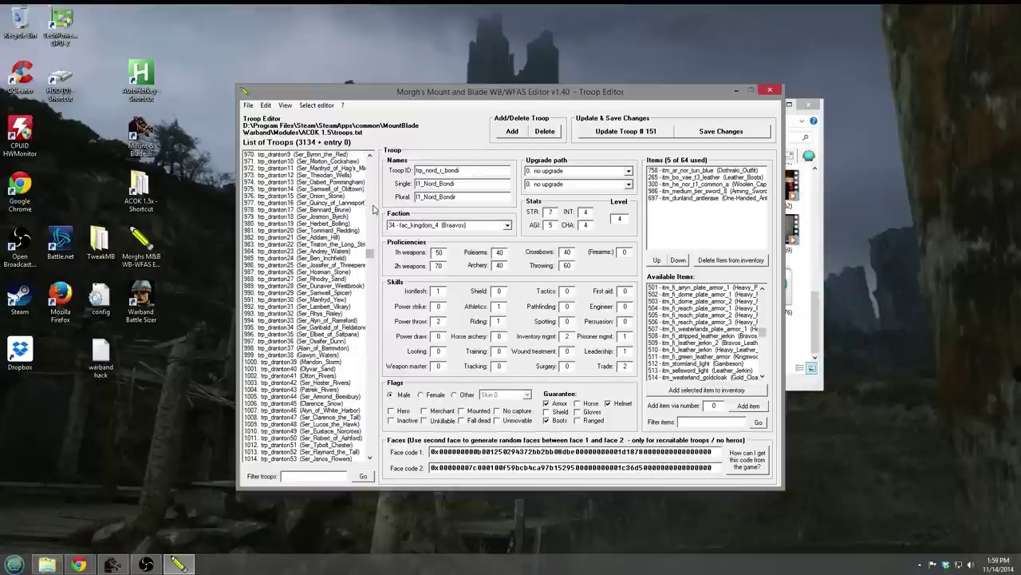
scroll(373, 209, "up", 15)
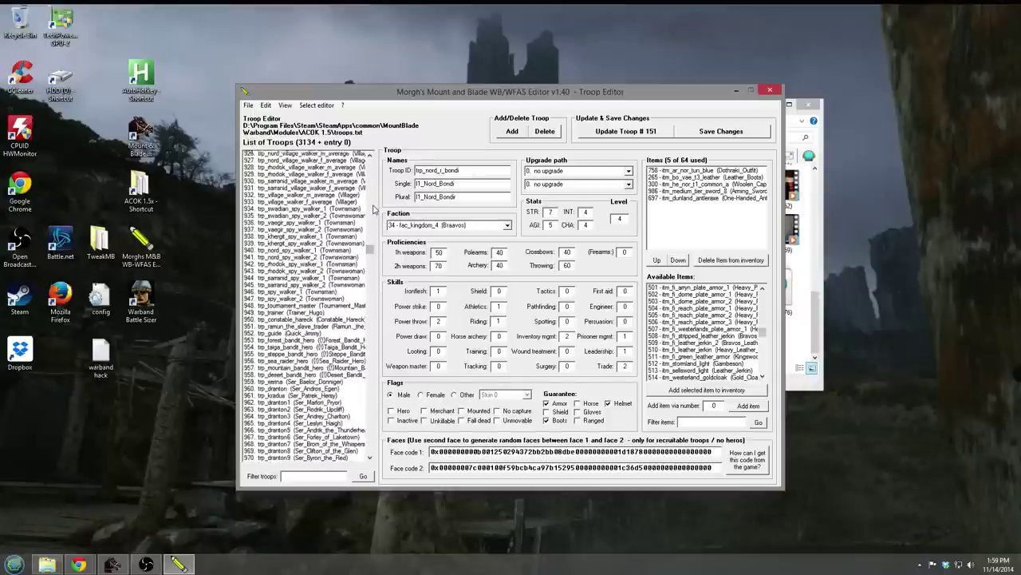
Search the troop list for "alyn", "yohnas" and "mavros" in turn.
left_click(308, 479)
type("alyn")
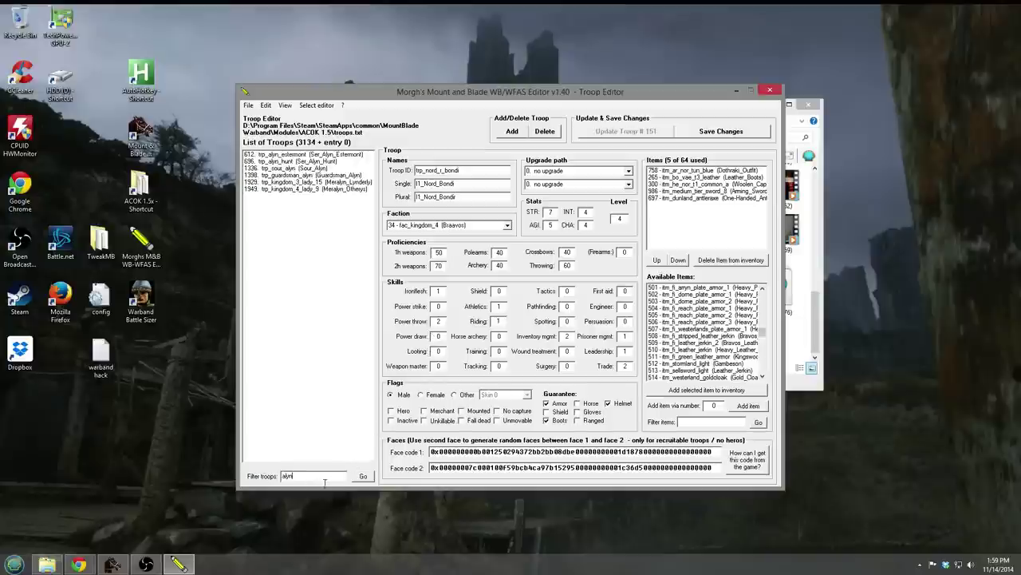
double_click(324, 478)
type("yohnas")
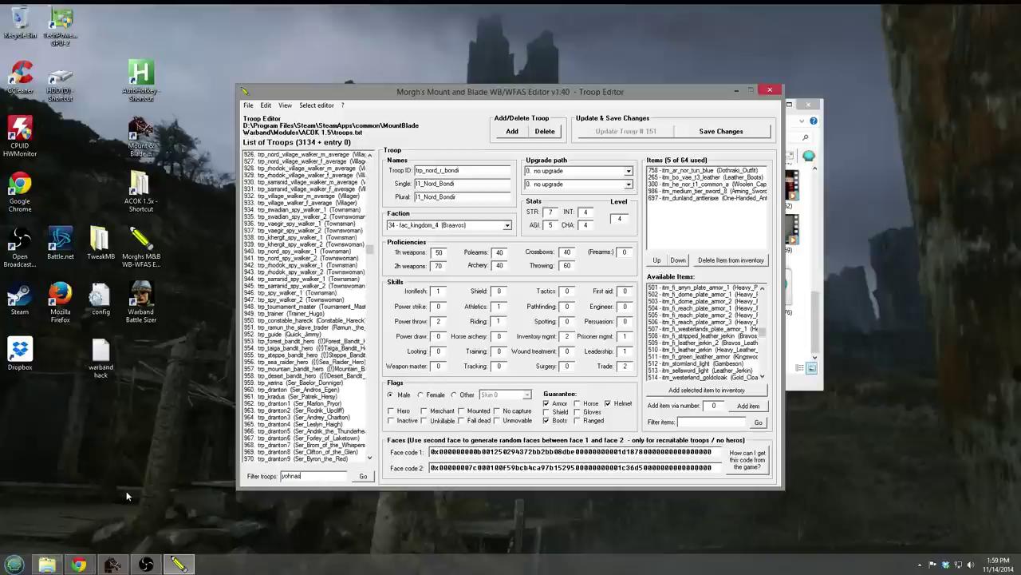
double_click(335, 477)
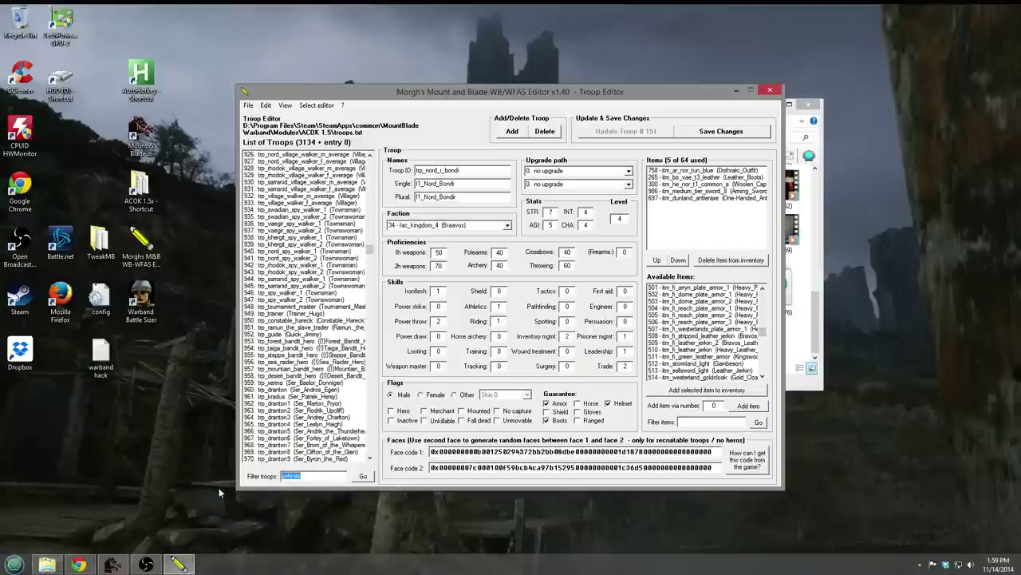
type("mart")
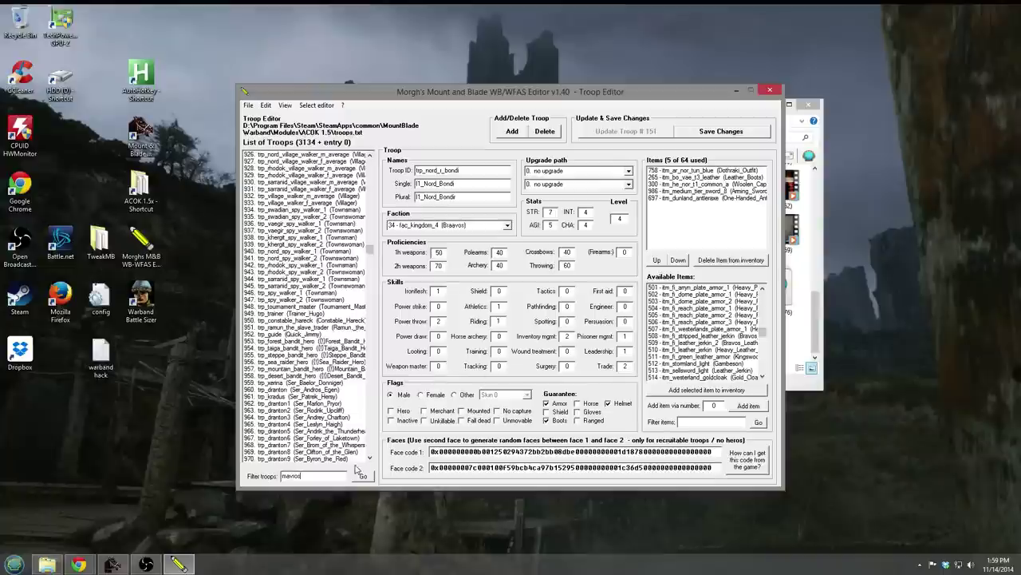
Go through the troop list from the mercenary companies down to the companion entries starting at trp_npc1.
mouse_move(370, 248)
left_mouse_down()
mouse_move(372, 230)
mouse_move(381, 234)
left_mouse_up()
left_click(370, 332)
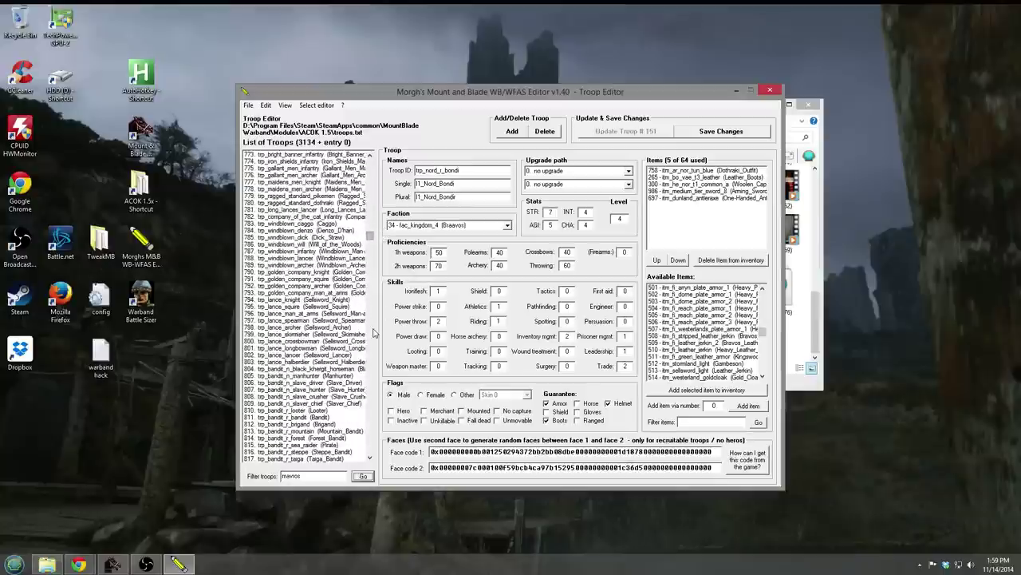
left_click(370, 332)
left_click(370, 332)
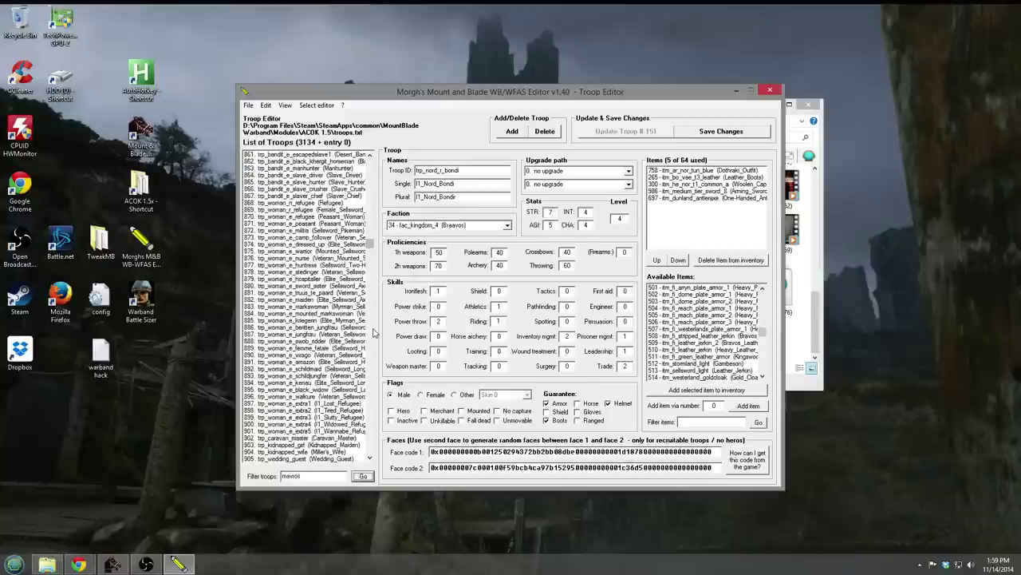
left_click(370, 332)
left_click(371, 332)
left_click(372, 332)
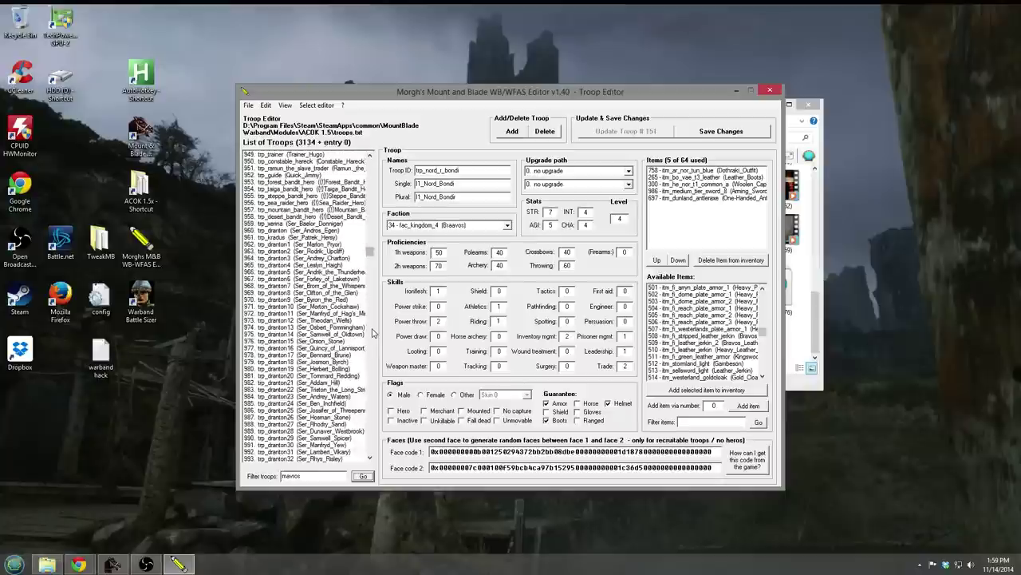
left_click(372, 332)
left_click(372, 332)
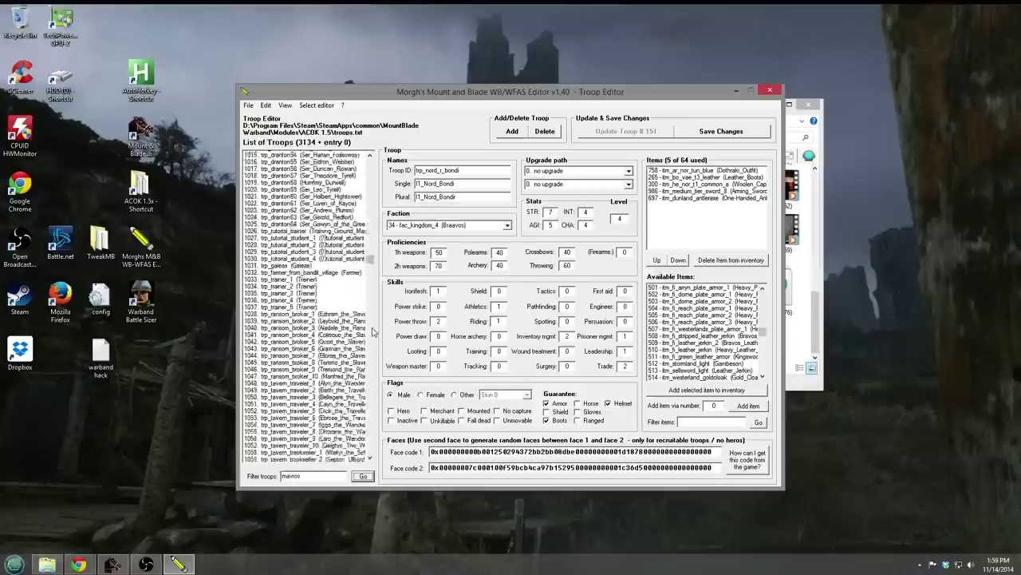
left_click(371, 332)
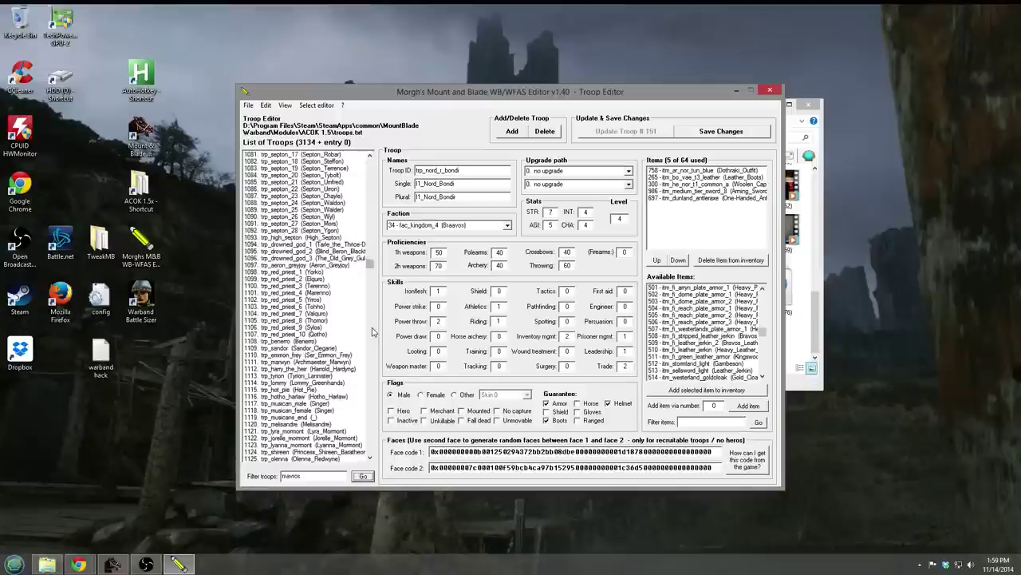
left_click(372, 331)
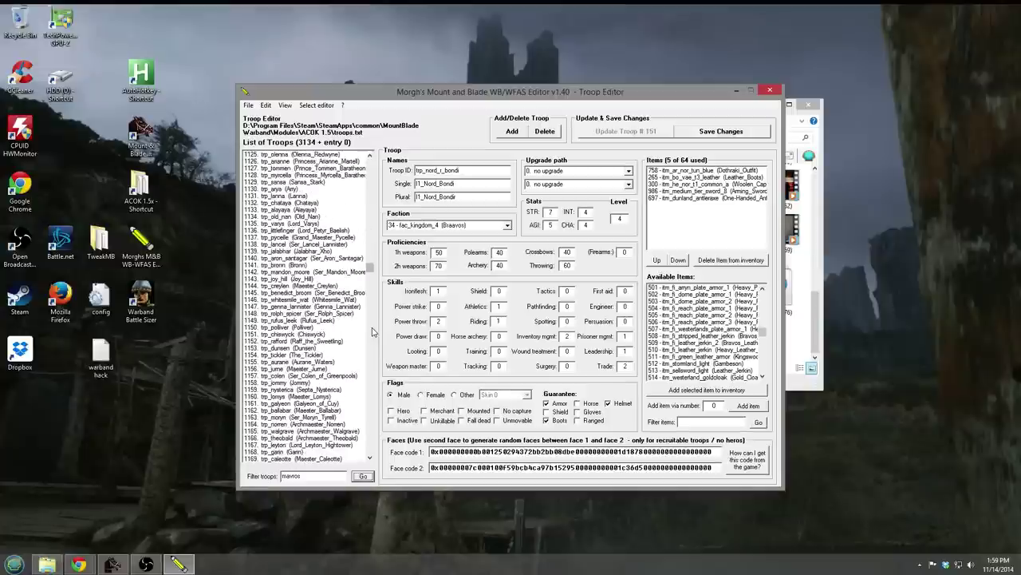
left_click(372, 332)
left_click(371, 332)
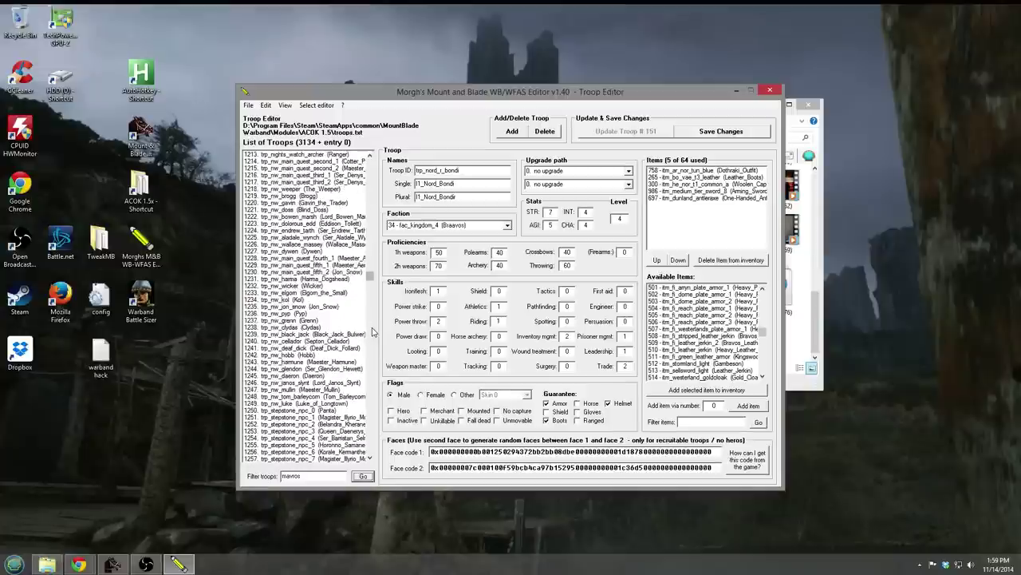
left_click(372, 332)
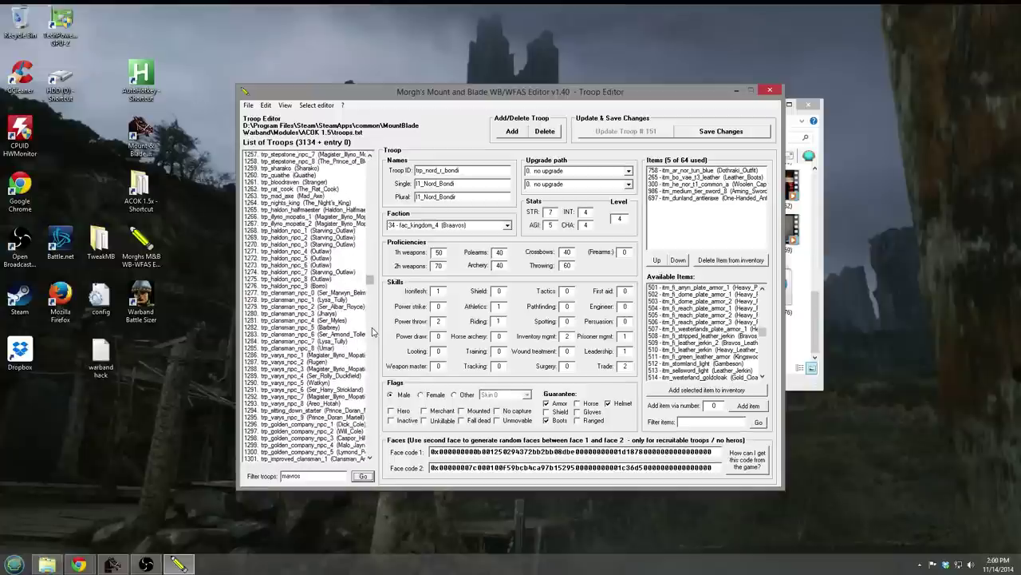
left_click(372, 332)
left_click(372, 332)
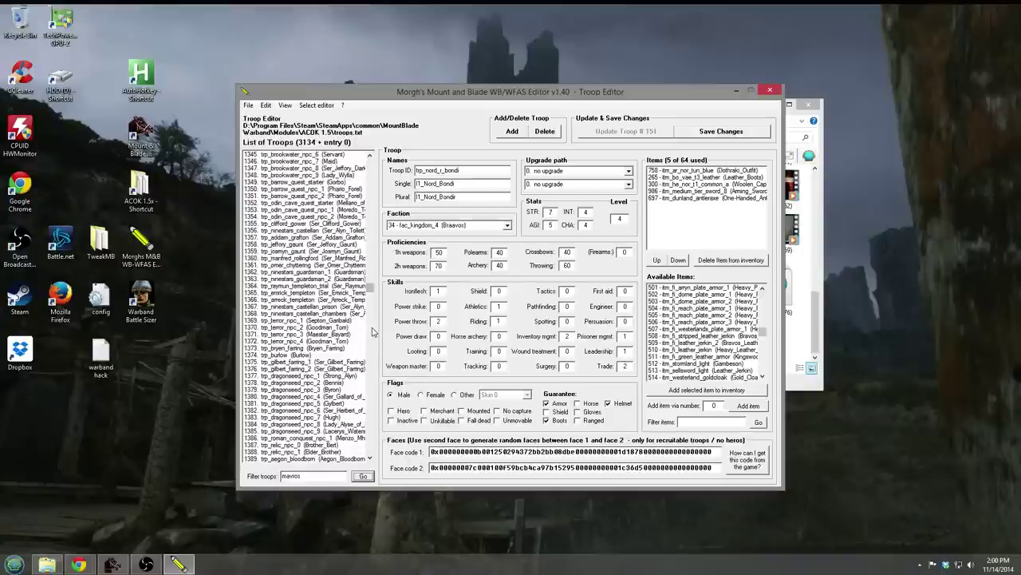
left_click(371, 332)
left_click(372, 332)
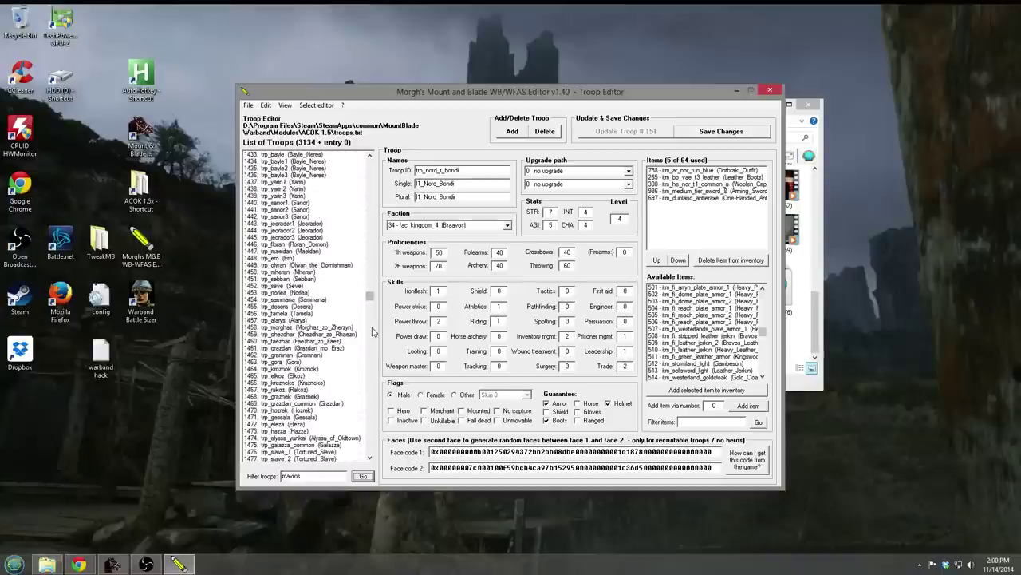
left_click(373, 380)
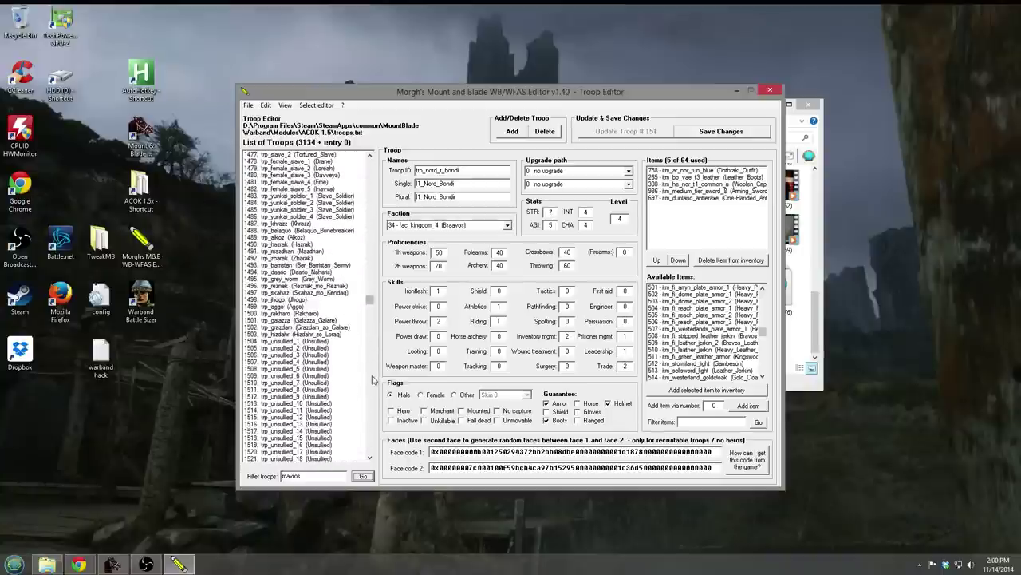
left_click(370, 369)
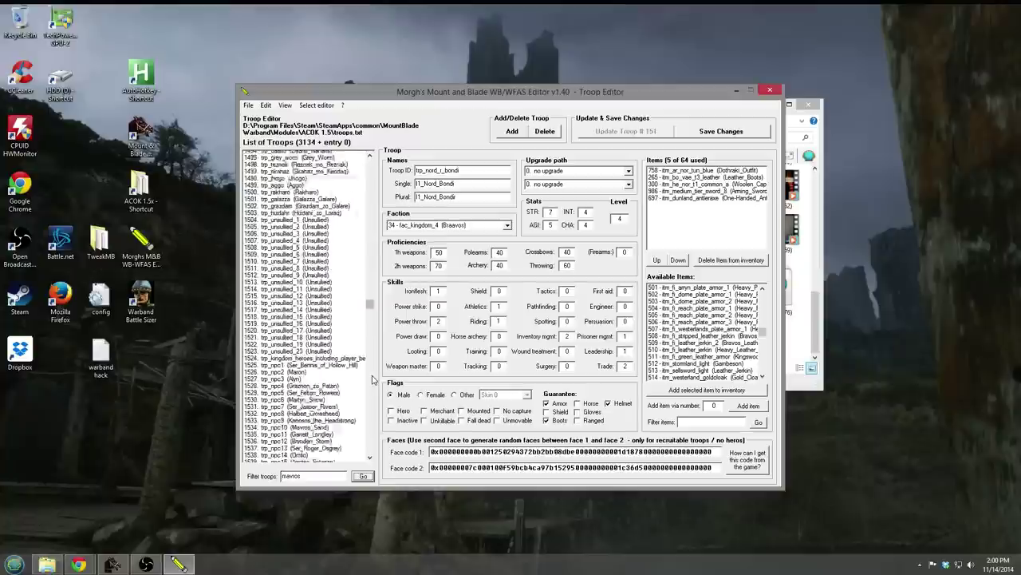
Rename companion trp_npc3 (1527) to Yohnas in both singular and plural, and update the troop entry.
left_click(313, 182)
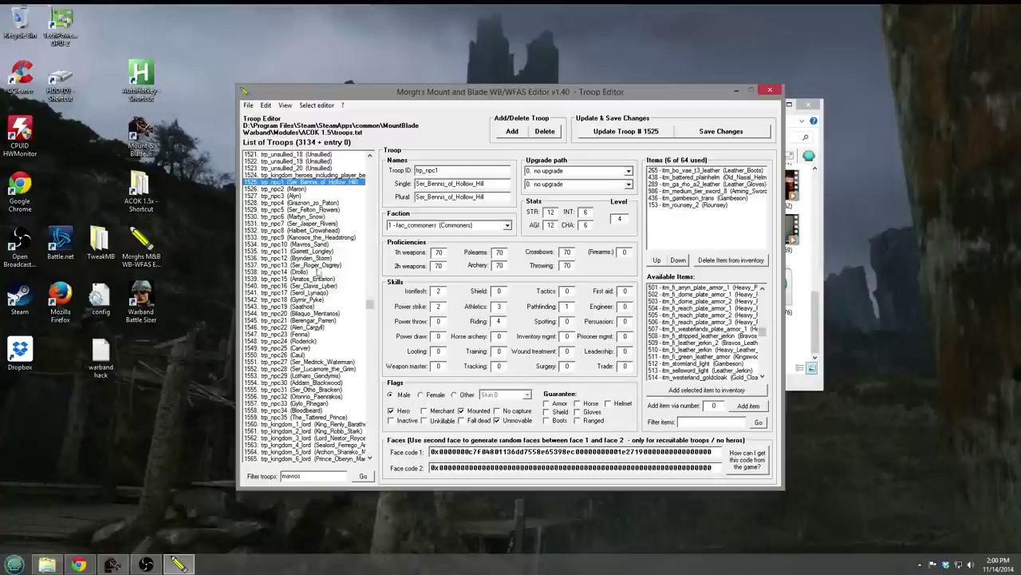
left_click(299, 198)
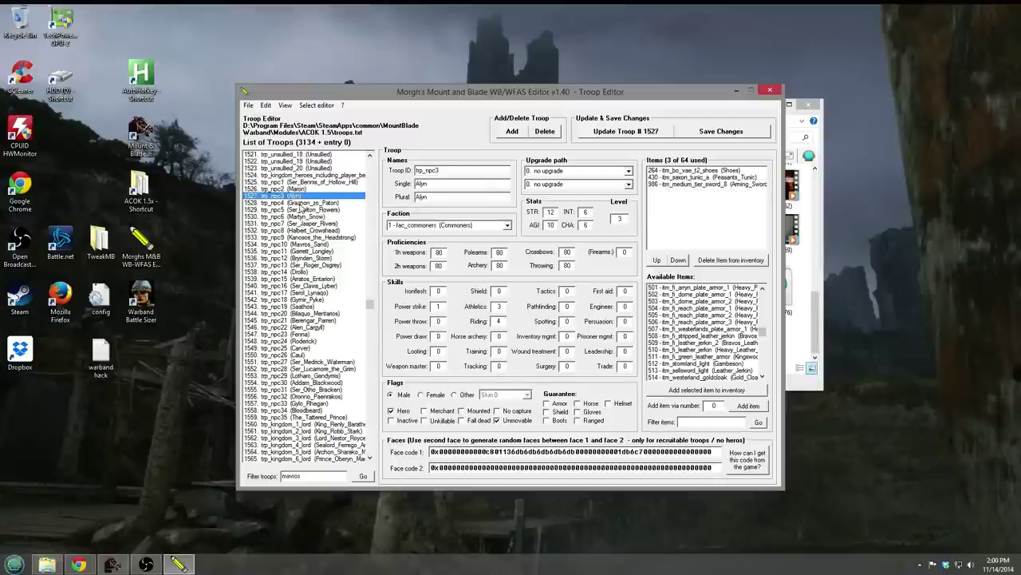
double_click(442, 183)
type("Yohnas")
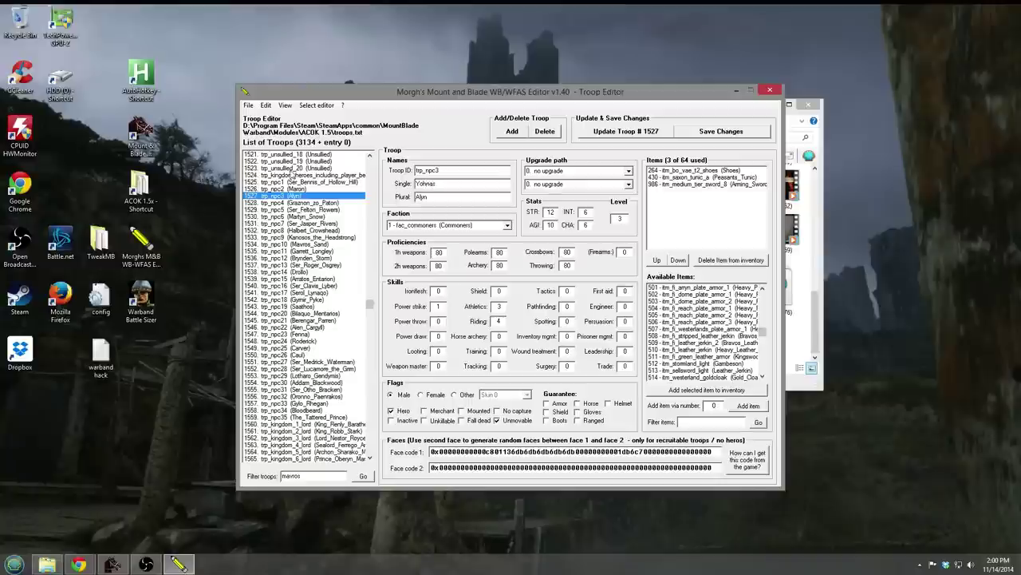
key("Tab")
type("Yo")
left_click(626, 131)
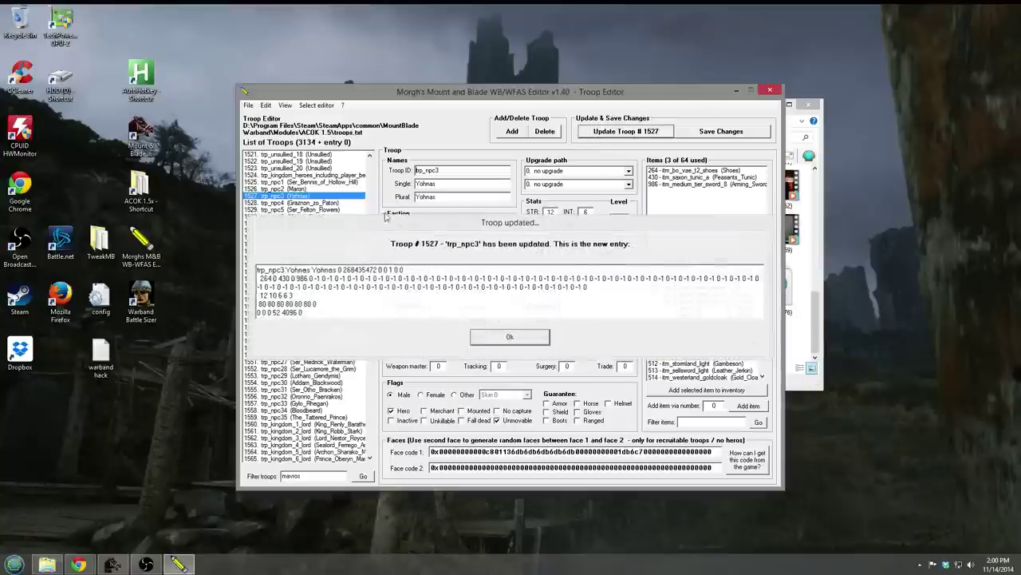
key("Return")
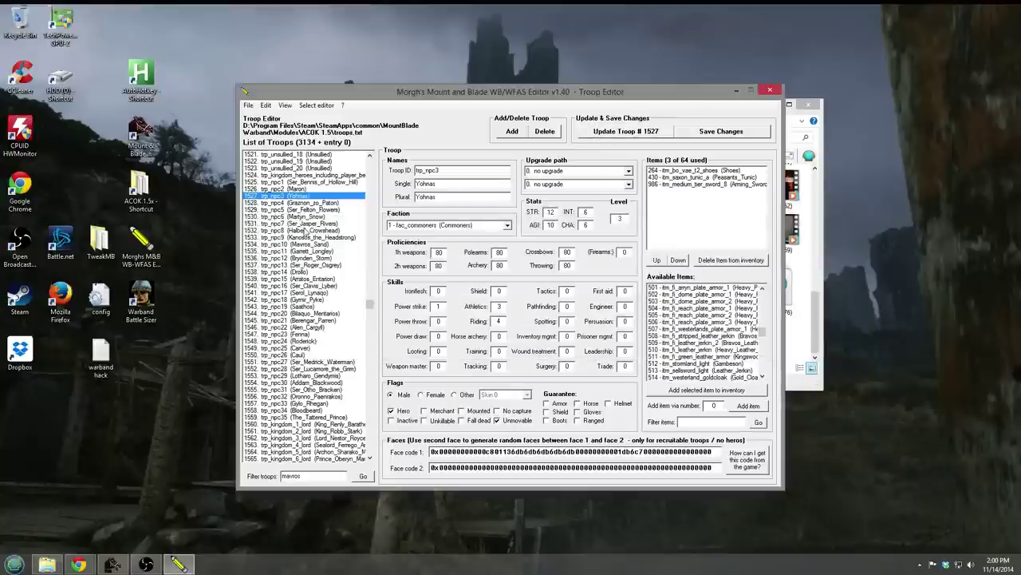
Rename companion trp_npc25 (1549) to Carver_the_Mad in both singular and plural.
left_click(307, 265)
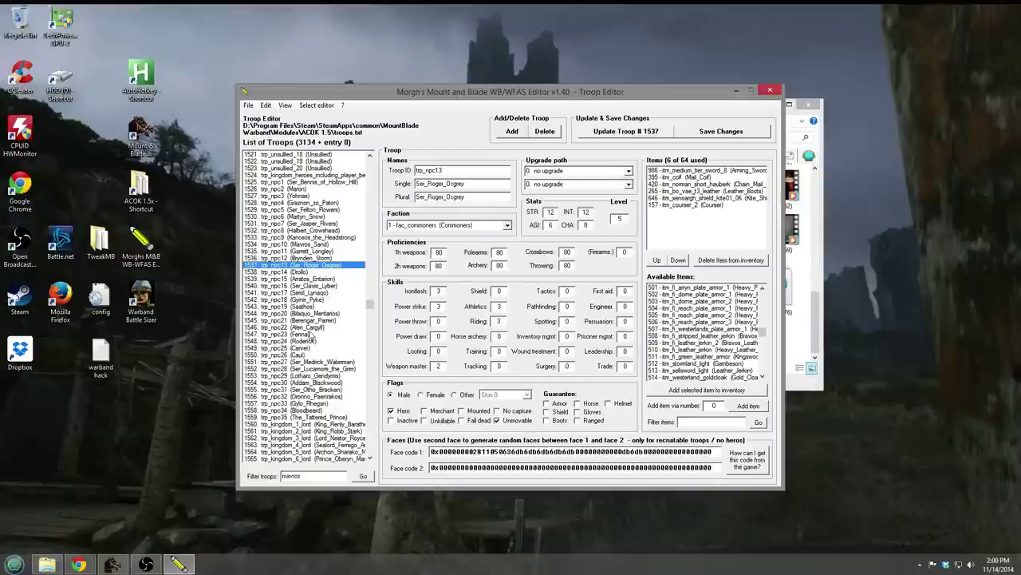
left_click(319, 300)
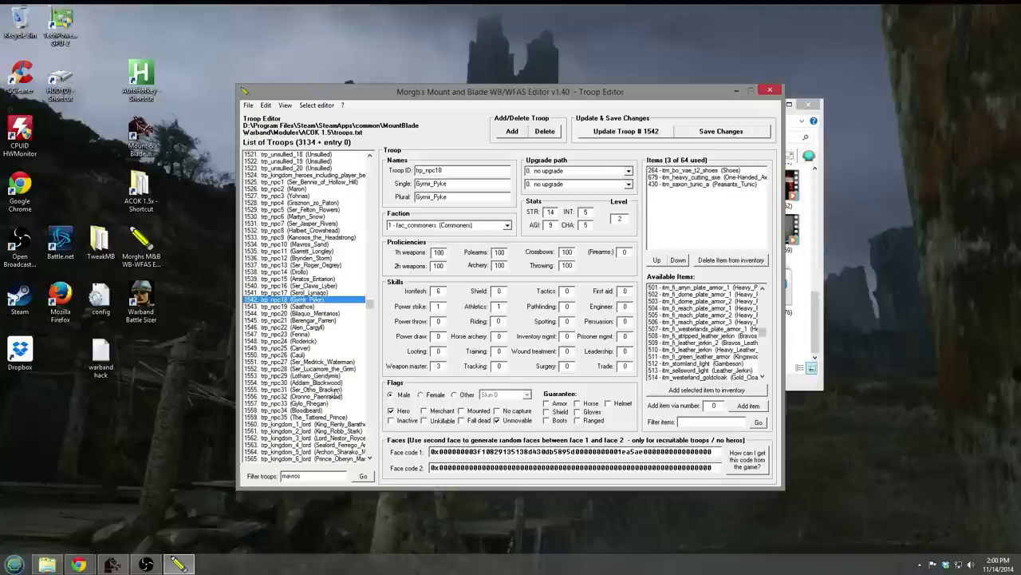
left_click(307, 348)
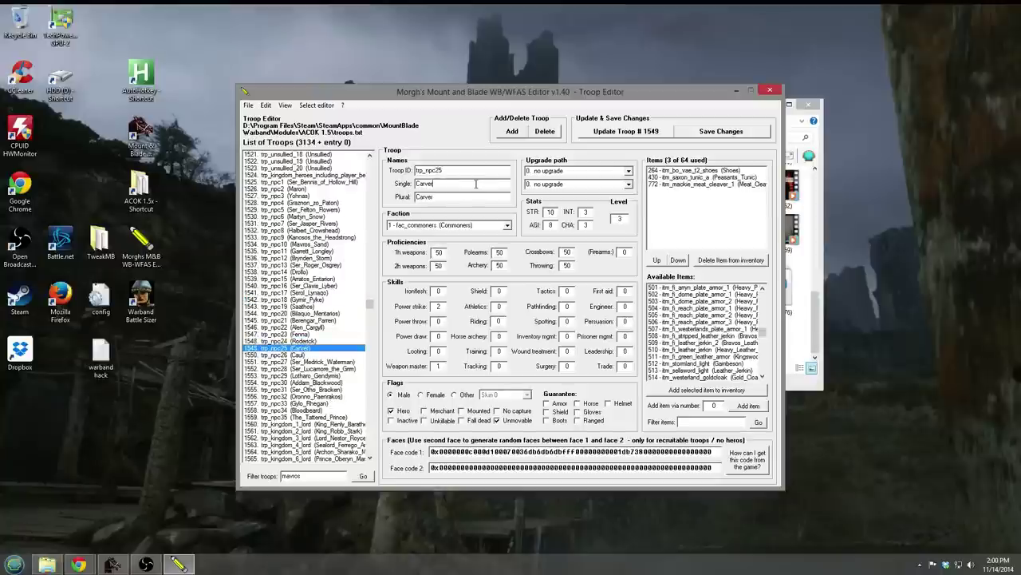
type("_the_Mad")
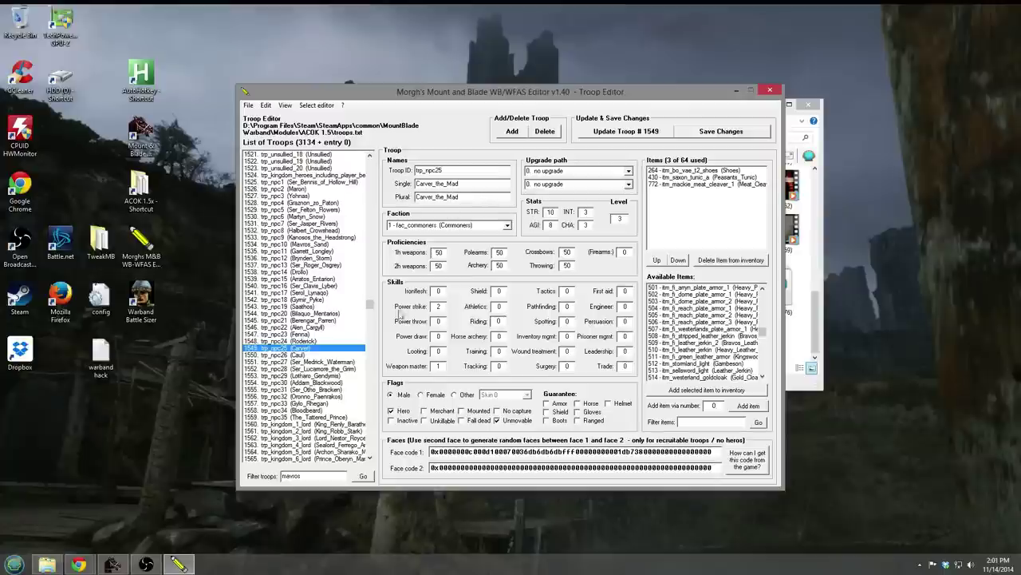
Add item 502 (Dorne plate armor 1) to Carver_the_Mad's inventory, set his power strike to 8, and update the troop entry.
left_click(727, 300)
left_click(723, 294)
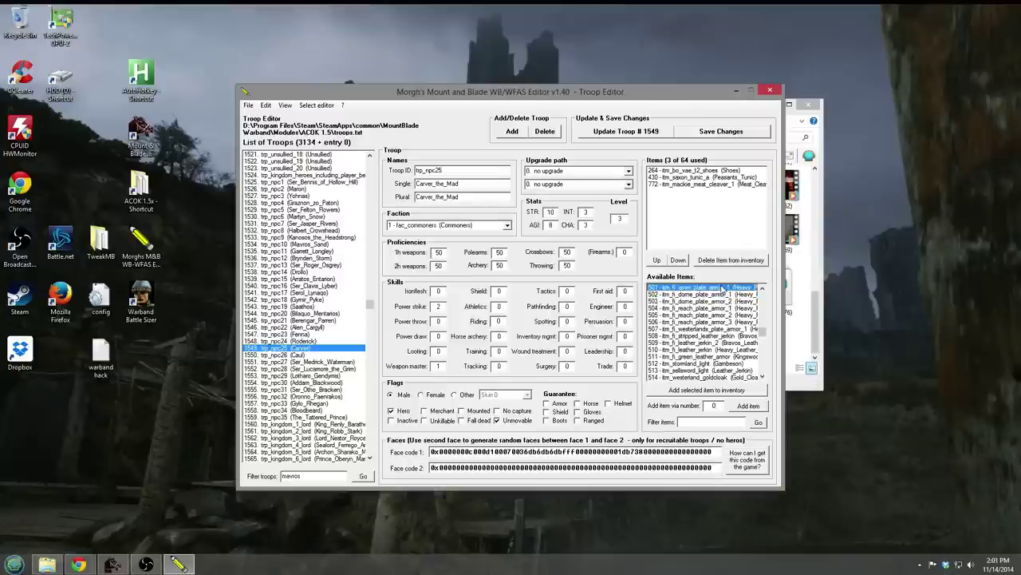
left_click(699, 391)
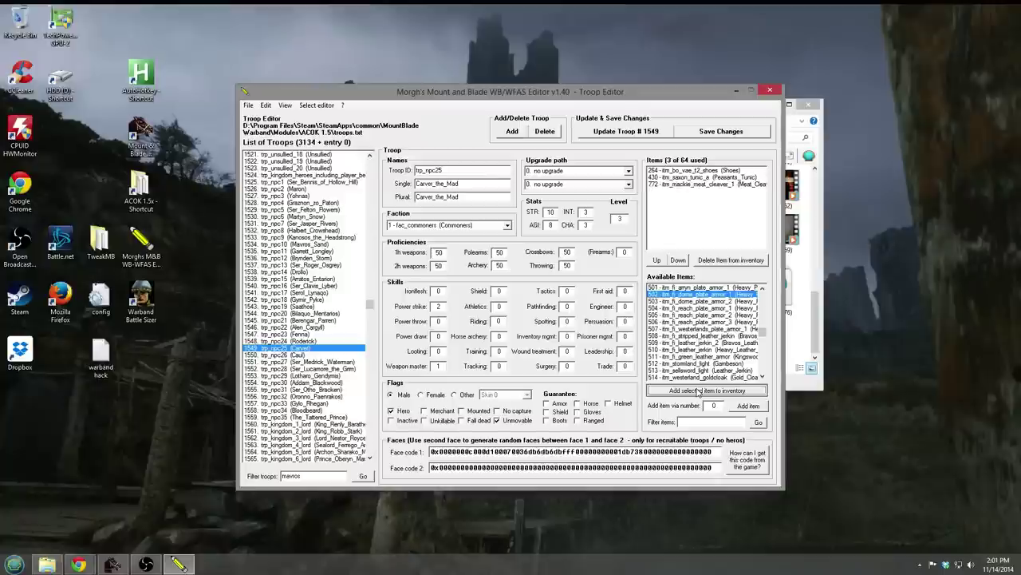
double_click(438, 306)
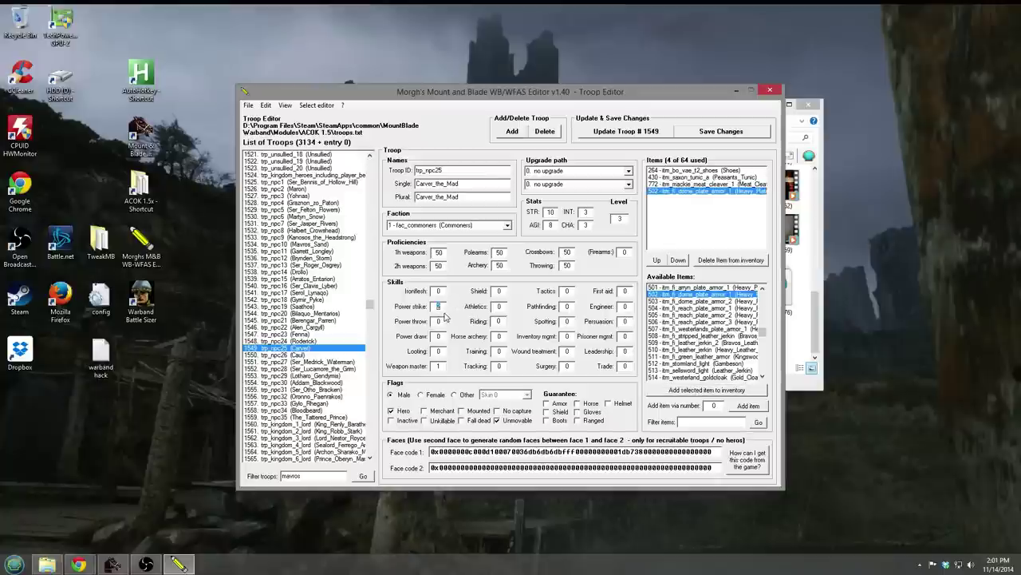
left_click(638, 133)
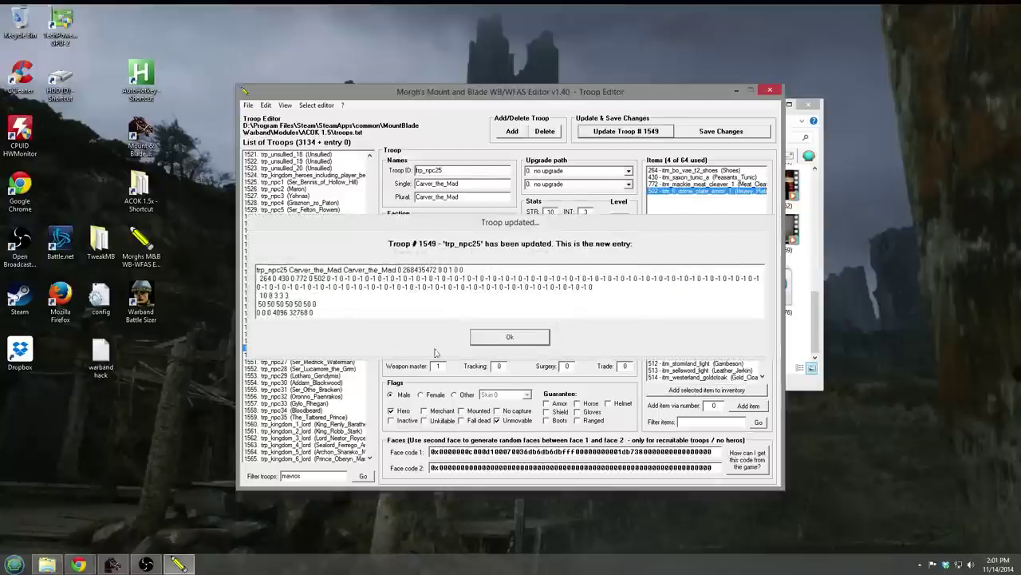
left_click(509, 337)
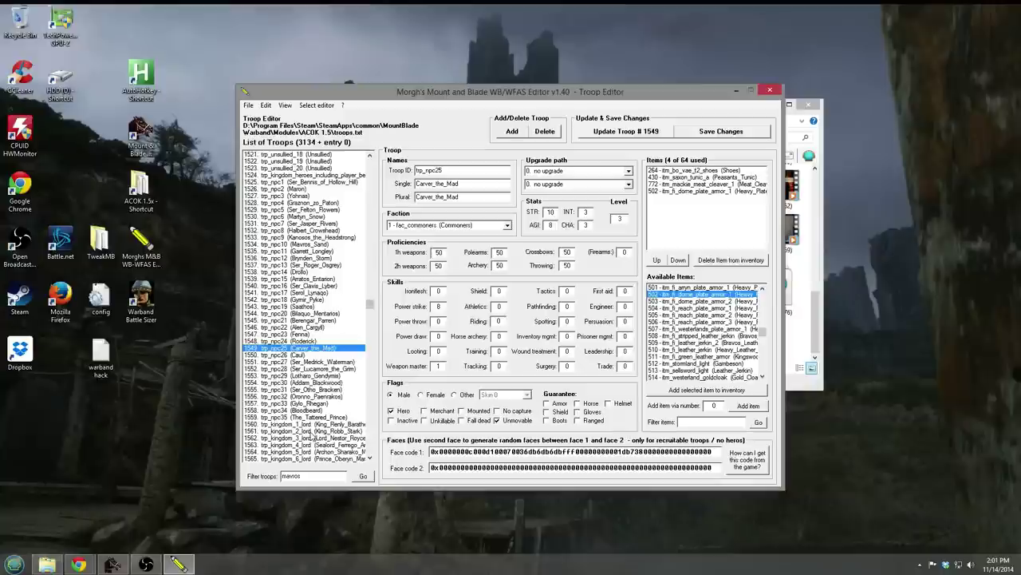
For trp_kingdom_2_lord (King_Robb_Stark), set training to 10, pathfinding and wound treatment to 8, and charisma to 90, and update the troop entry.
left_click(341, 432)
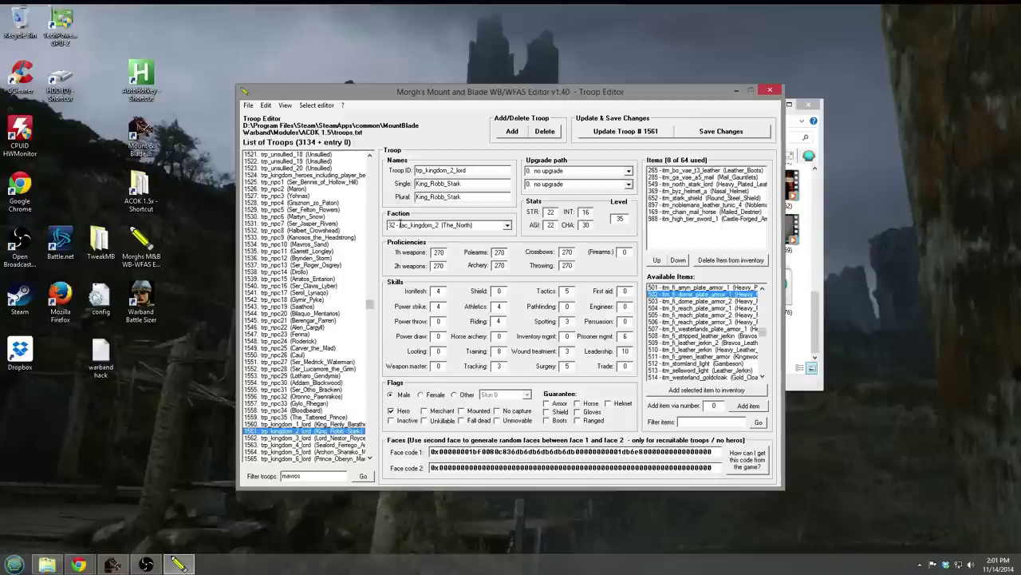
scroll(337, 417, "down", 1)
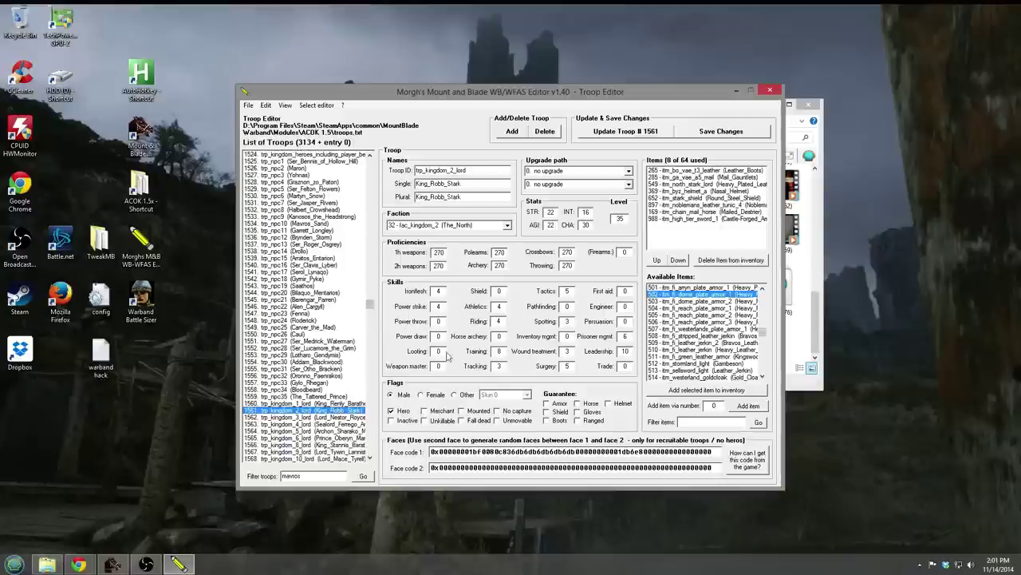
double_click(568, 307)
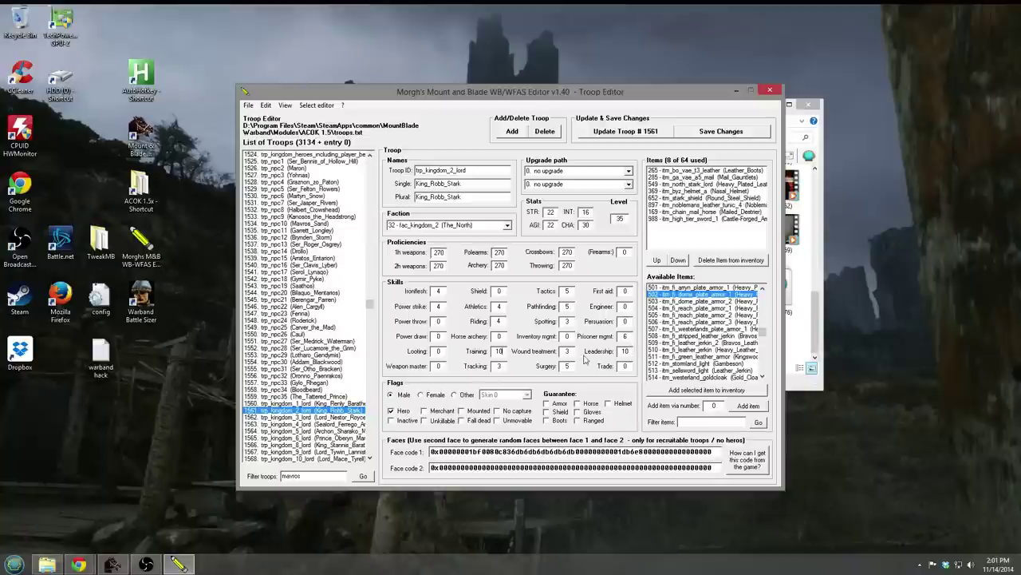
type("8")
double_click(565, 306)
double_click(591, 226)
type("9")
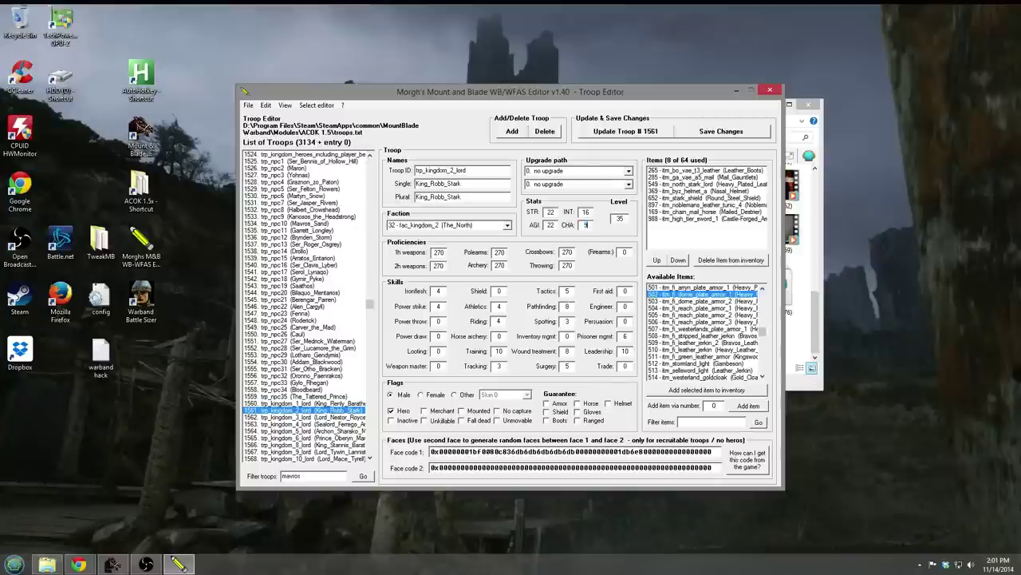
left_click(640, 132)
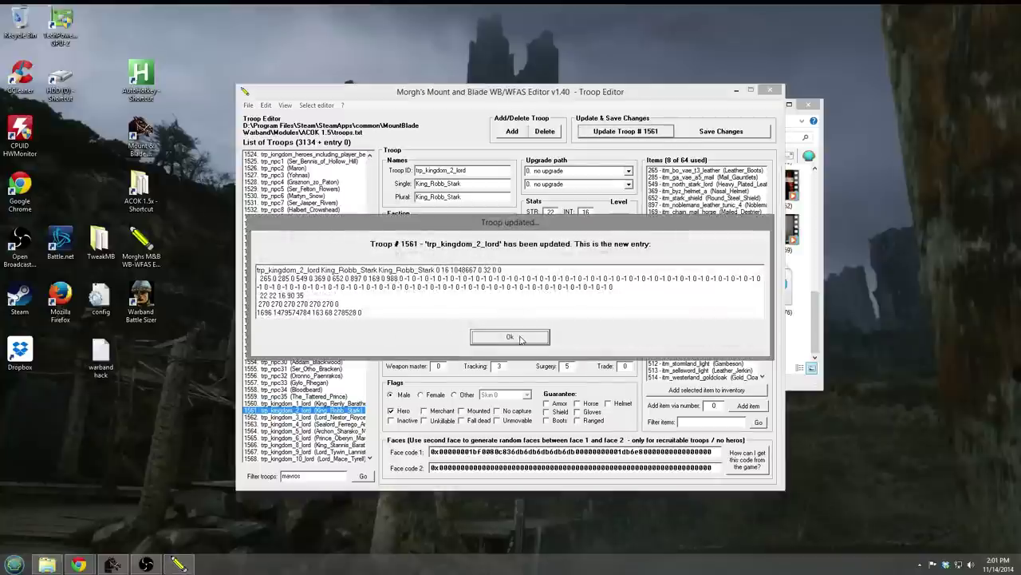
left_click(510, 337)
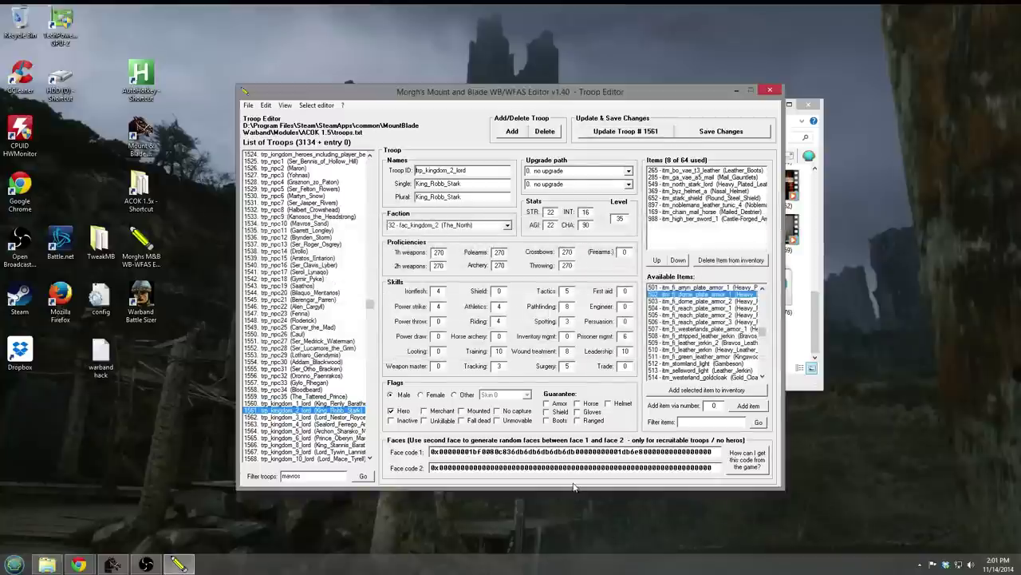
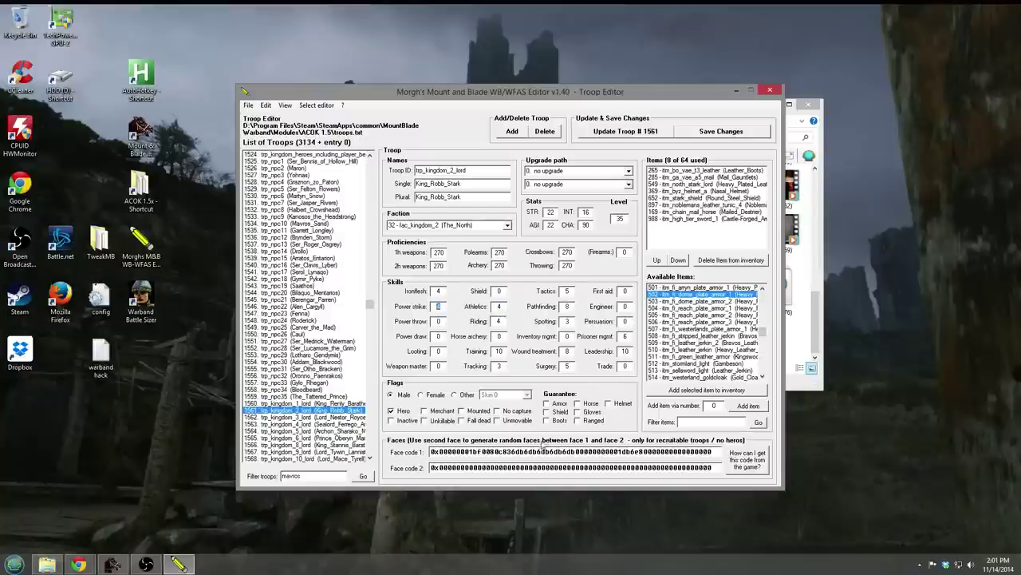
Look through the faction rulers' entries, including trp_kingdom_10_lord and trp_kingdom_16_lord, and on to the knights.
left_click(391, 411)
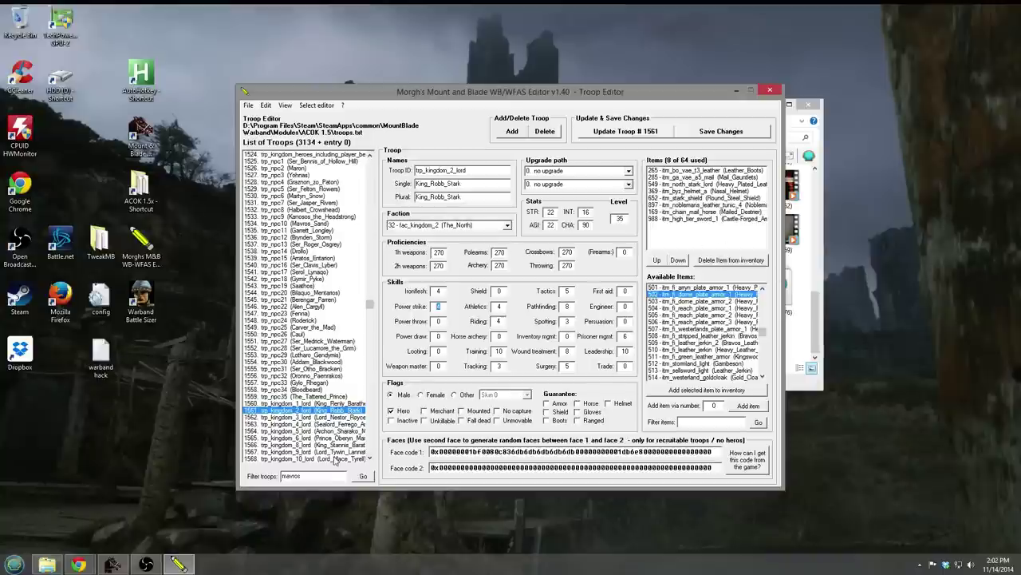
left_click(335, 458)
scroll(323, 399, "down", 5)
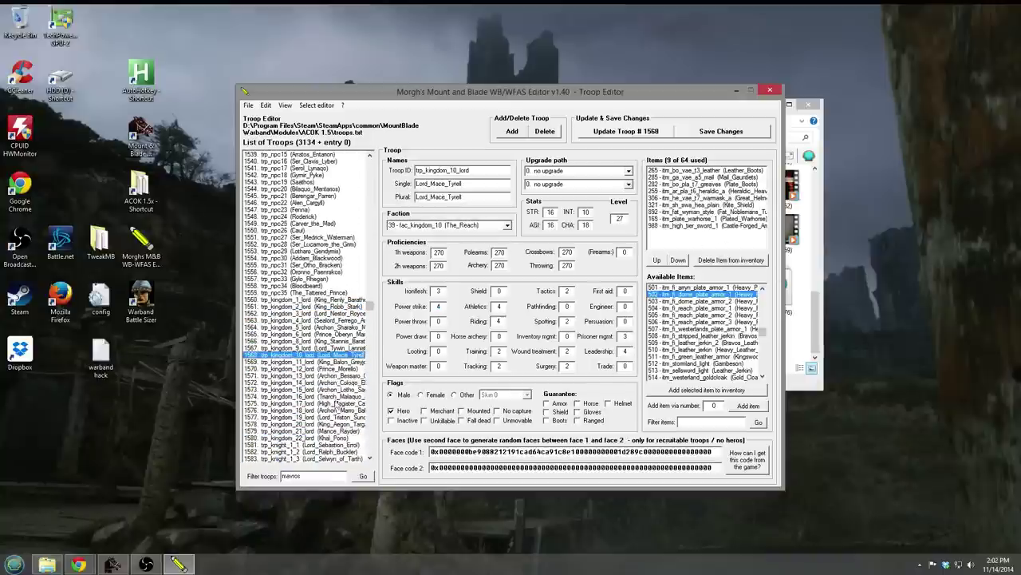
left_click(319, 397)
scroll(320, 399, "down", 17)
scroll(324, 374, "down", 2)
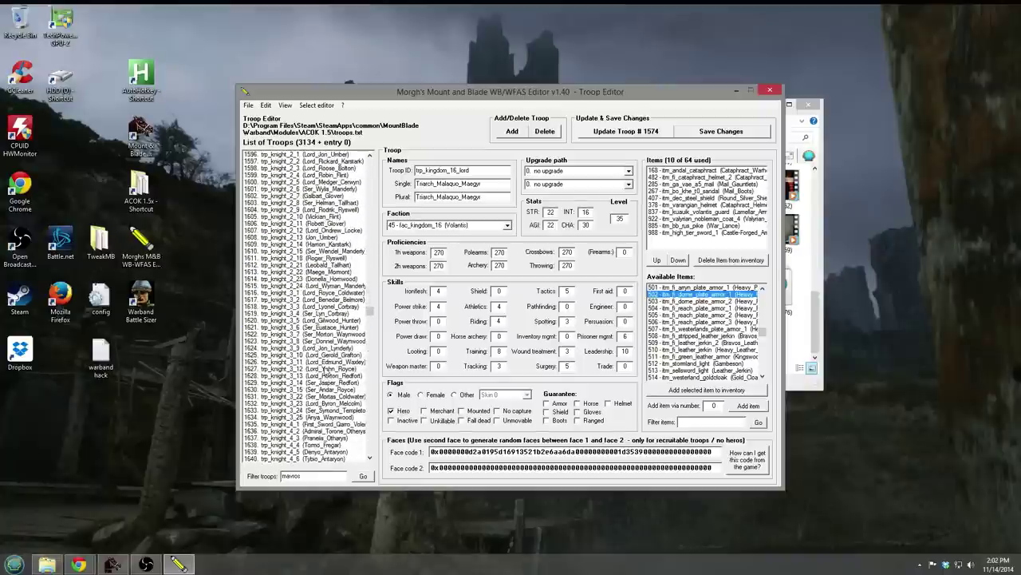
Change the faction of trp_knight_3_6 (Ser_Eustace_Hunter) to fac_kingdom_10 (The_Reach).
left_click(334, 328)
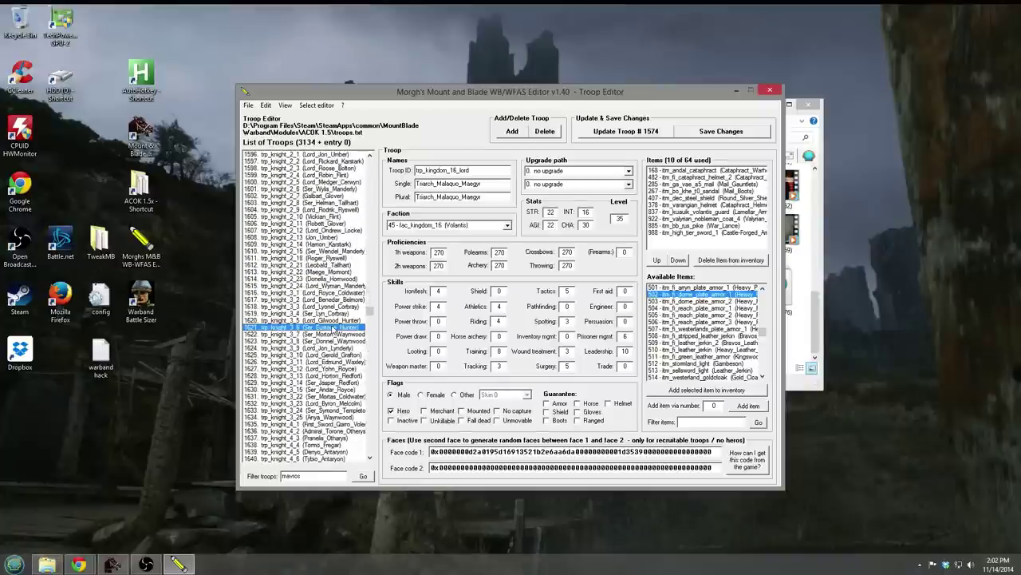
left_click(508, 225)
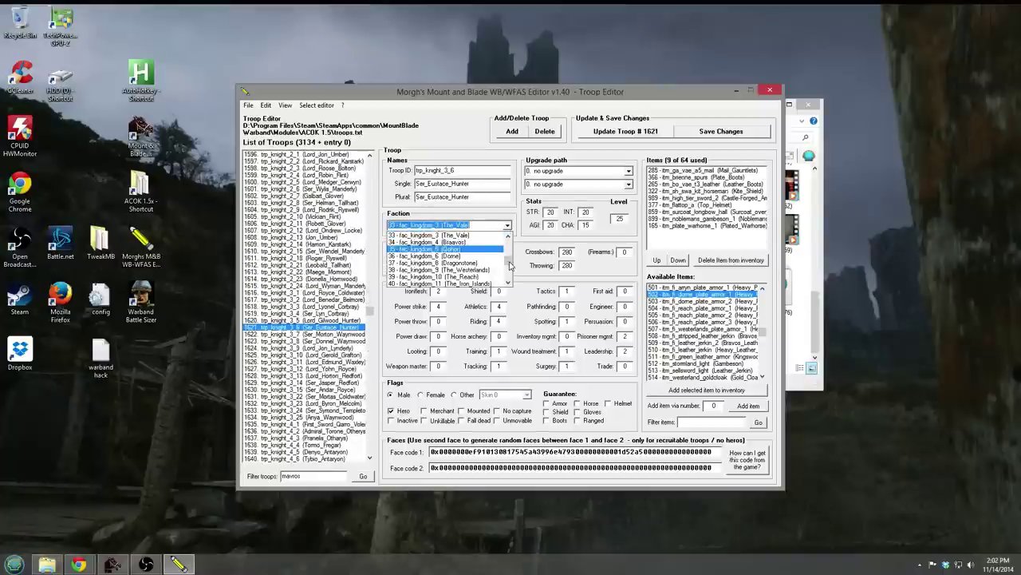
scroll(509, 265, "down", 2)
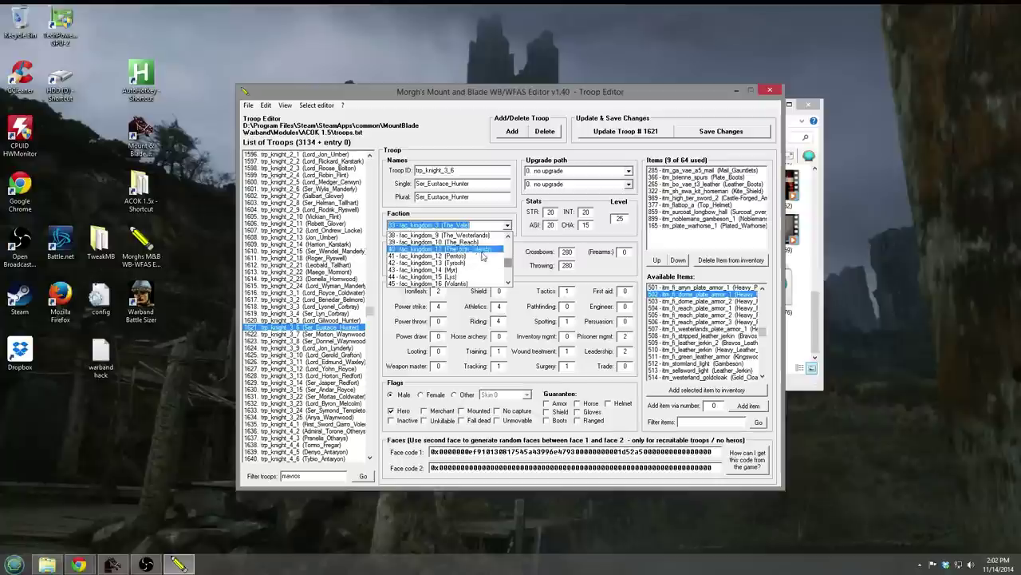
left_click(451, 242)
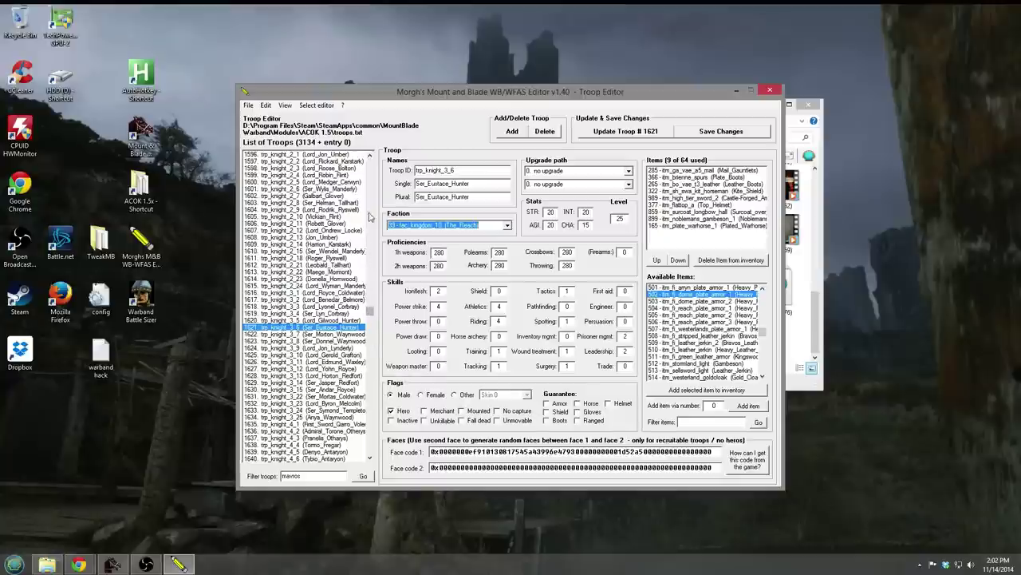
Examine the faction, stats and flags of trp_knight_5_2 (Ser_Walder_Frey) and trp_kingdom_11_lord.
left_click(372, 321)
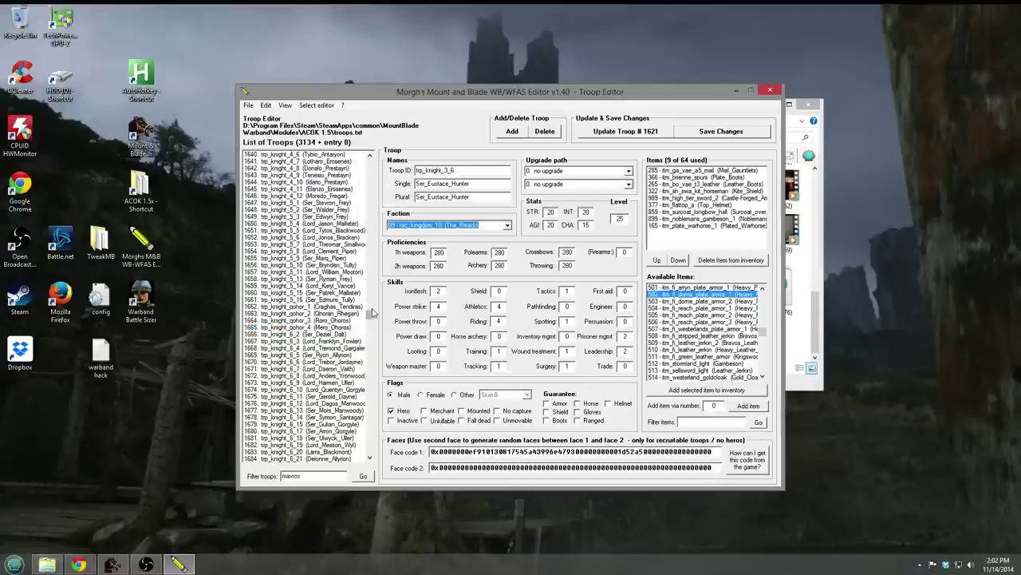
left_click(334, 209)
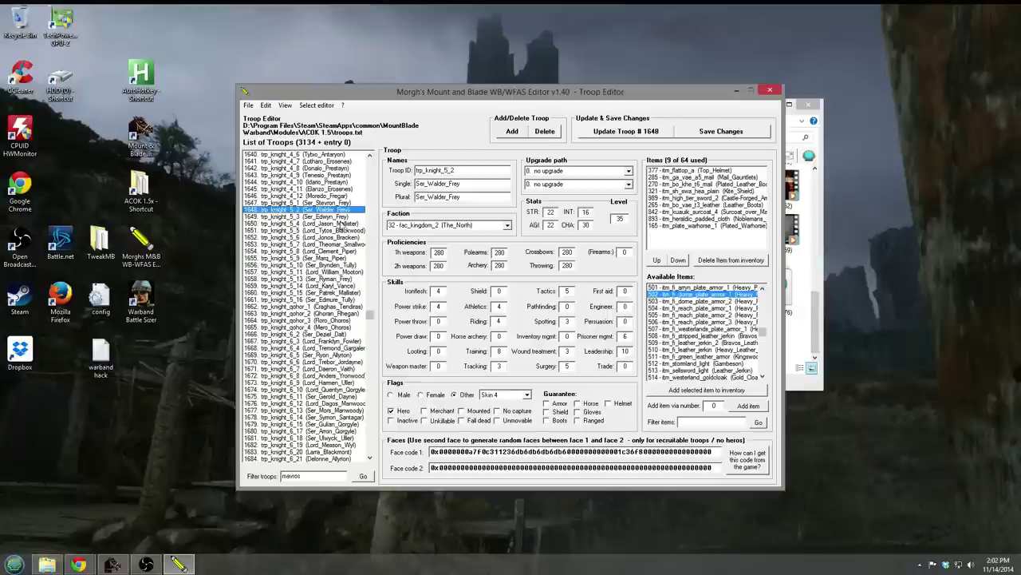
scroll(371, 183, "up", 20)
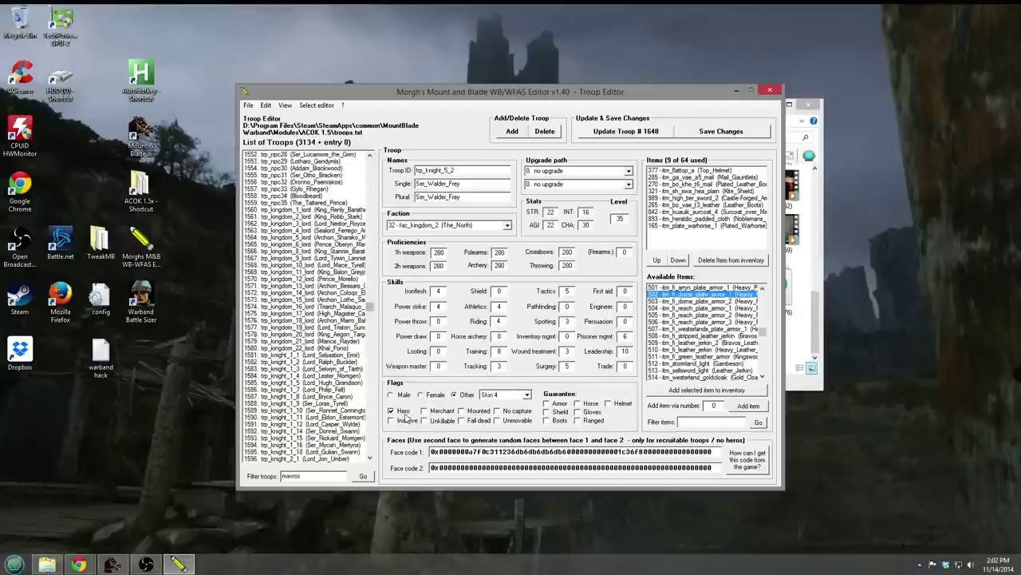
left_click(348, 272)
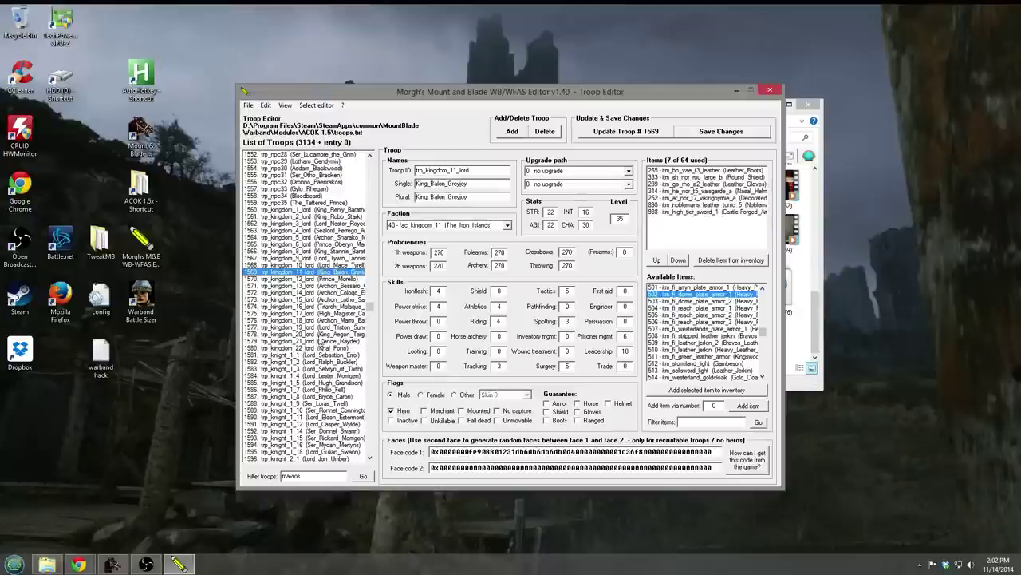
Look over the troop records trp_kingdom_22_lord and trp_knight_1_1, including the knight's faction choices.
left_click(322, 349)
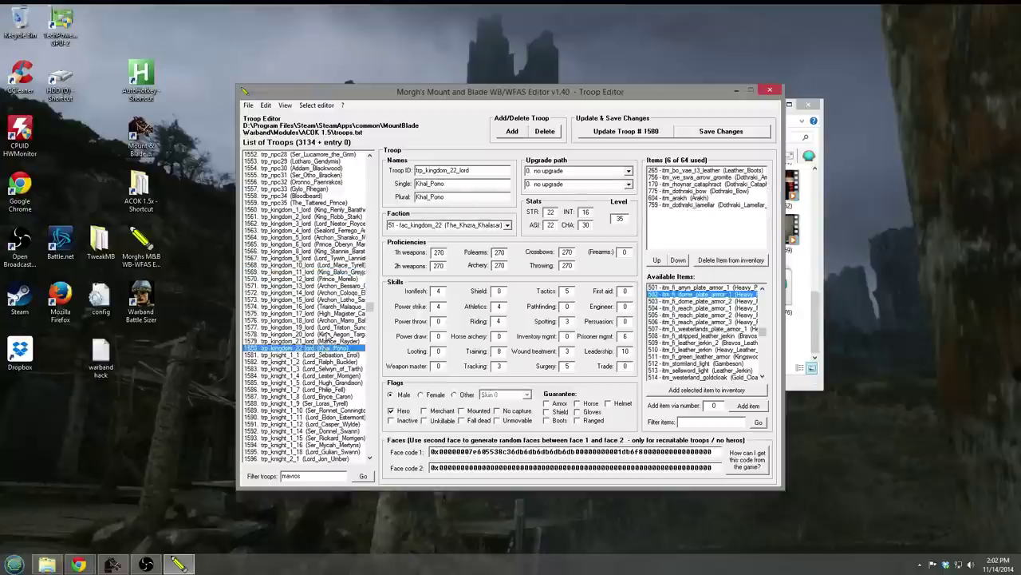
scroll(308, 369, "down", 2)
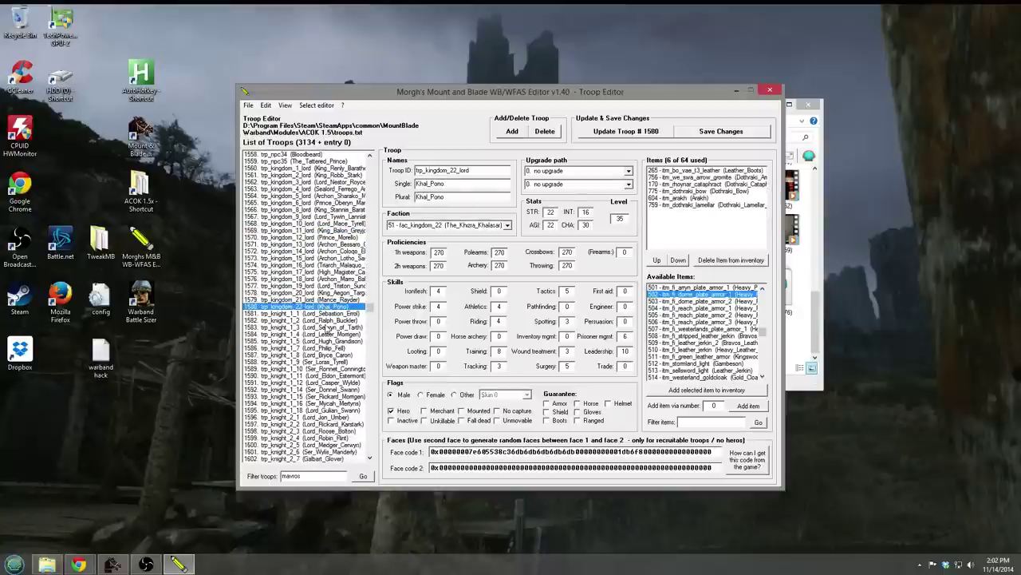
left_click(342, 313)
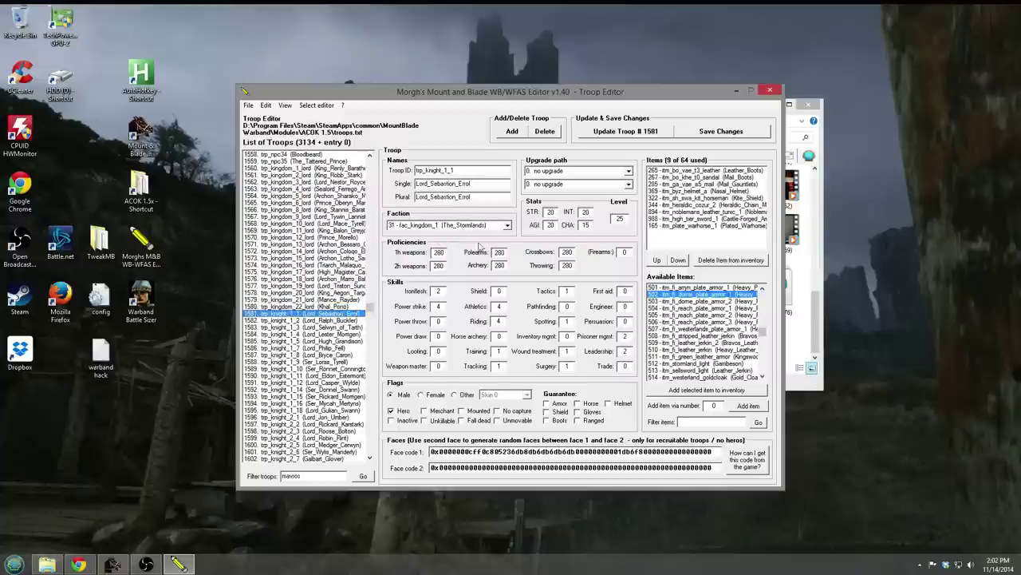
left_click(507, 225)
left_click(507, 227)
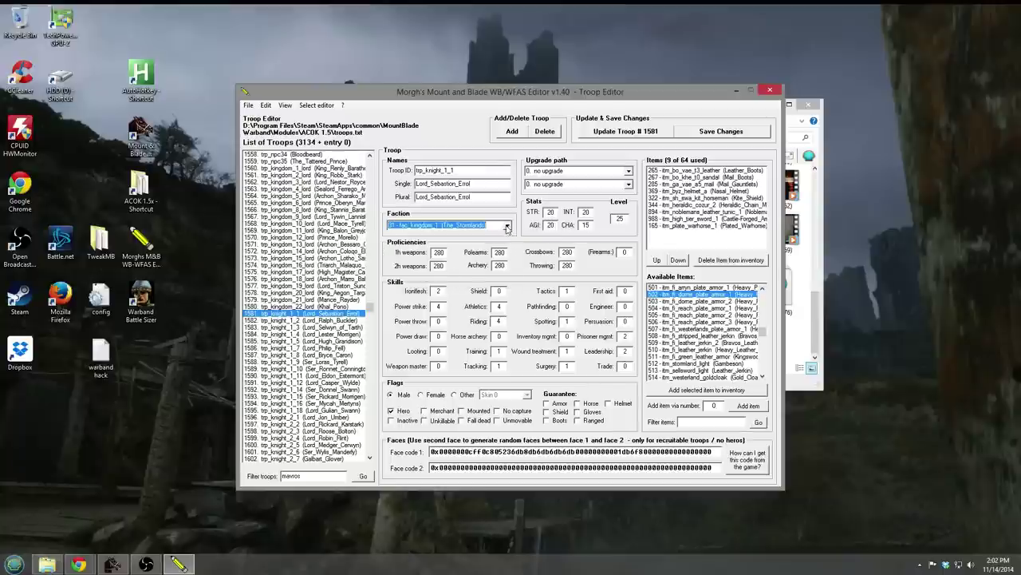
Set the Leadership skill of trp_knight_1_8 to 10 and update the troop entry.
left_click(343, 355)
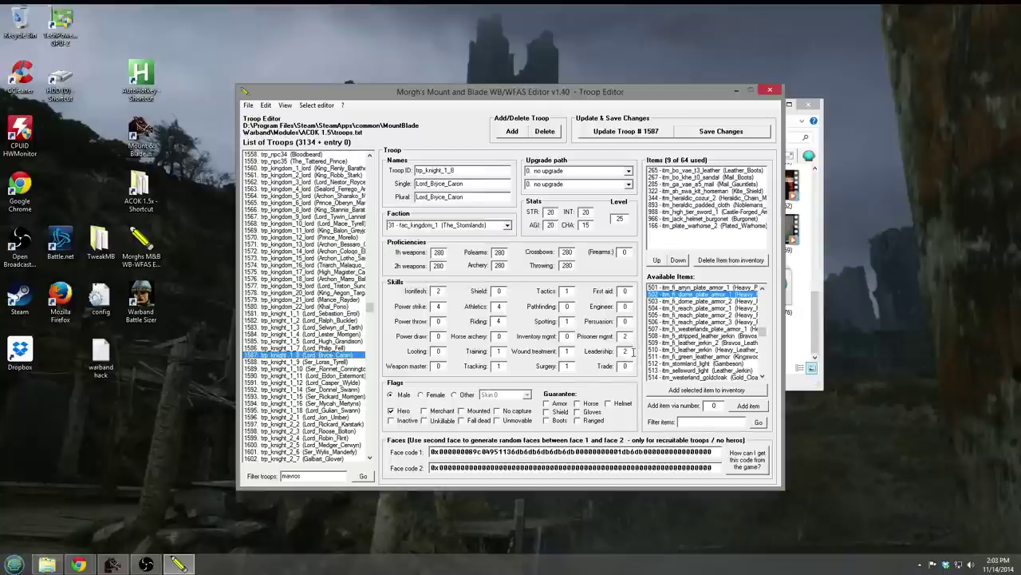
double_click(631, 352)
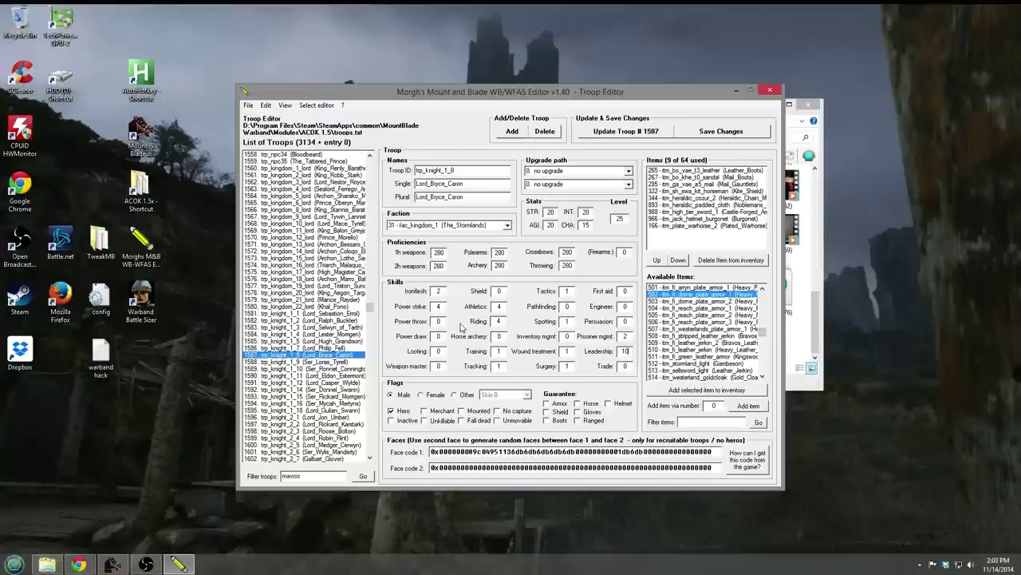
left_click(645, 130)
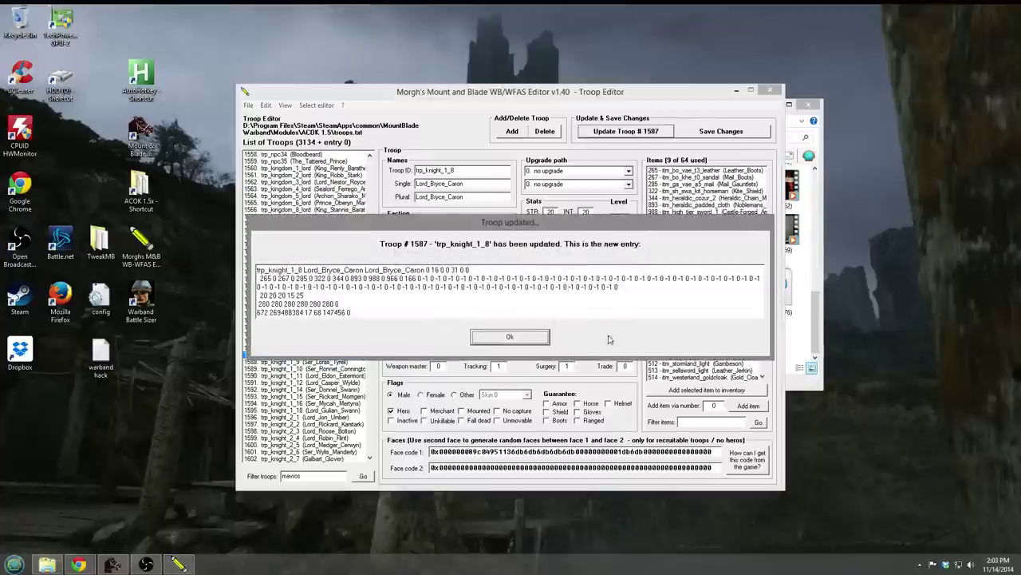
left_click(528, 339)
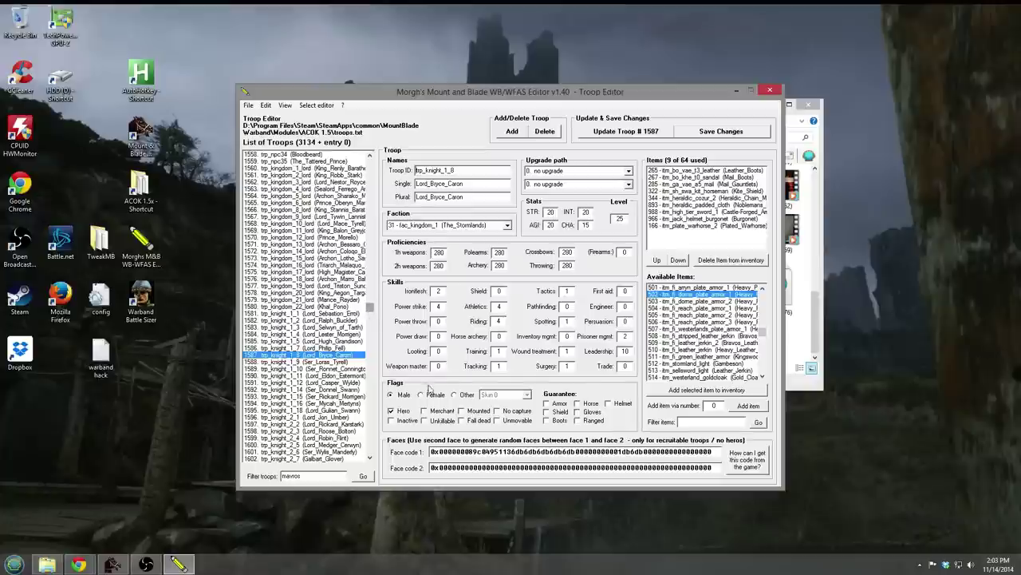
Examine the flags and skills of trp_knight_1_9, the companions trp_npc1 and trp_npc4, and trp_unsullied_14.
left_click(475, 415)
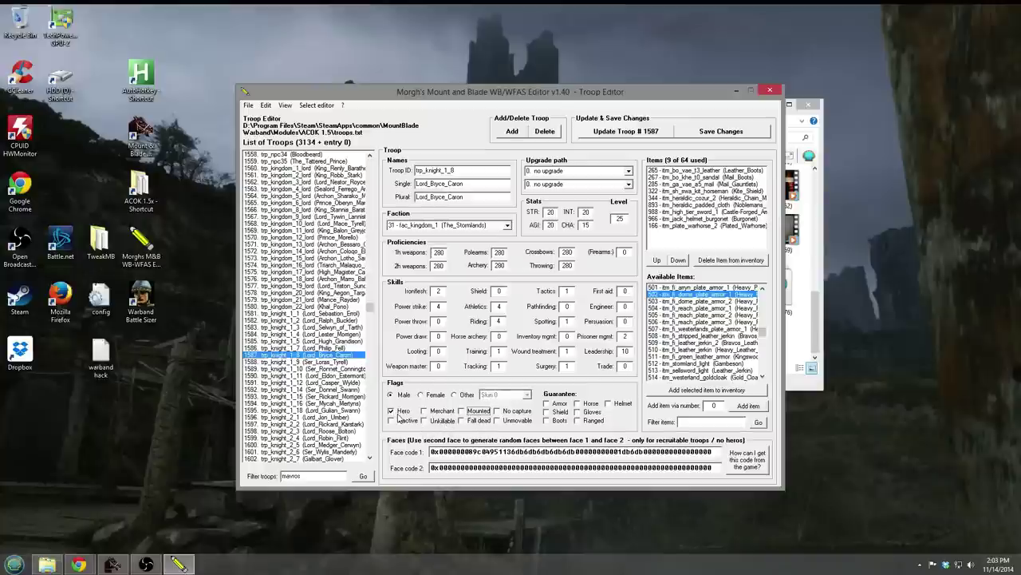
left_click(322, 361)
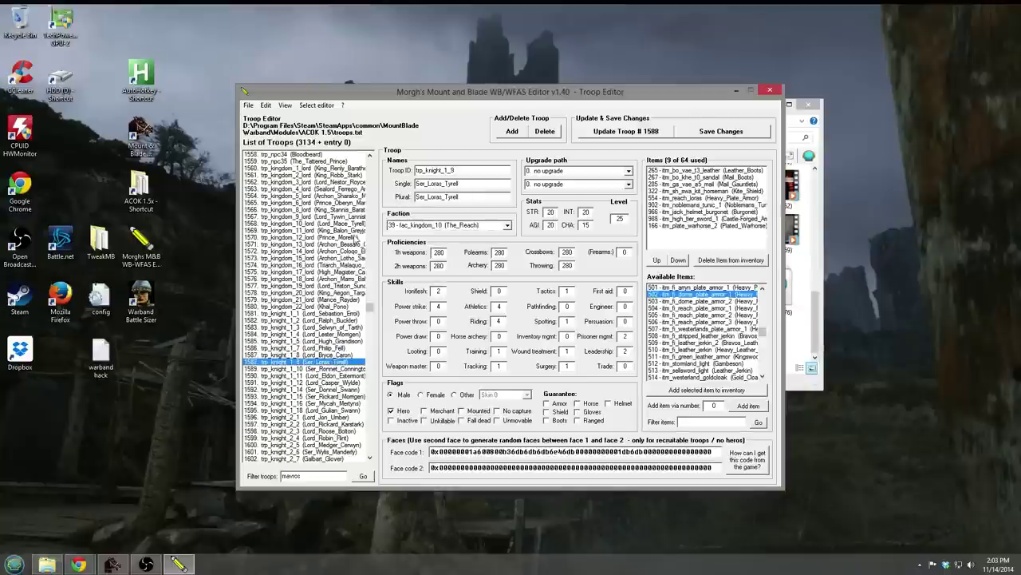
scroll(365, 182, "up", 12)
scroll(368, 181, "up", 3)
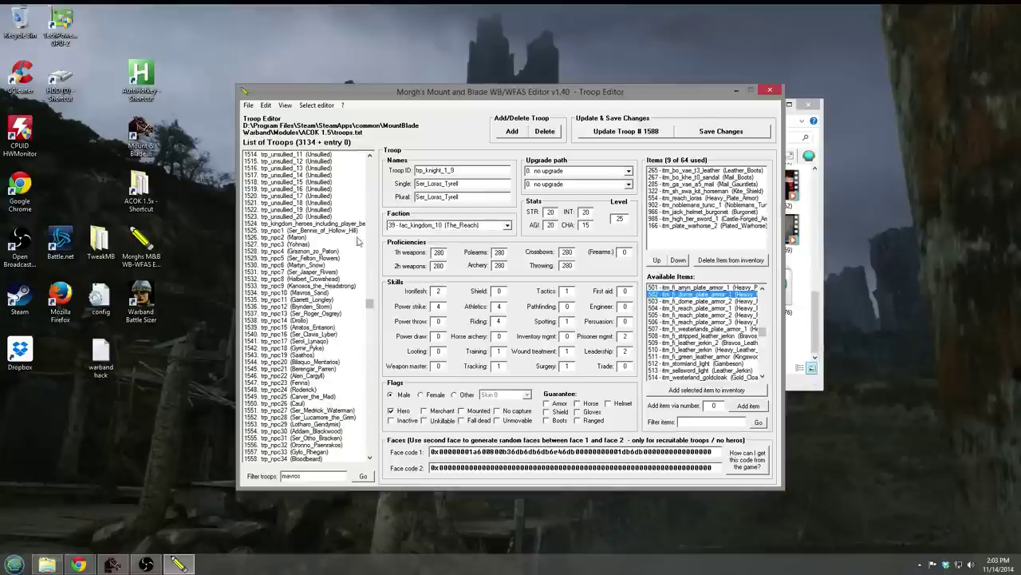
left_click(332, 230)
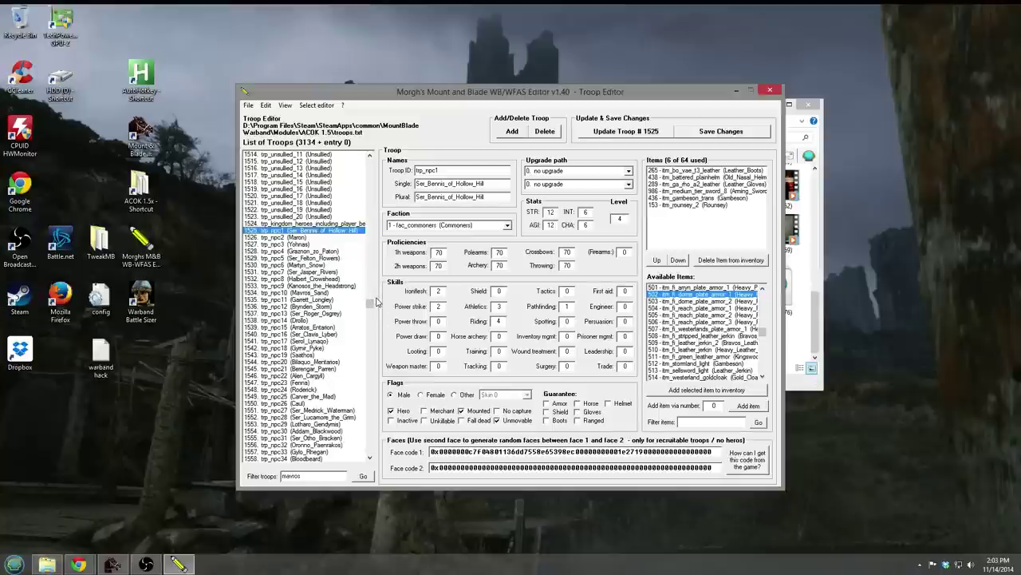
left_click(311, 307)
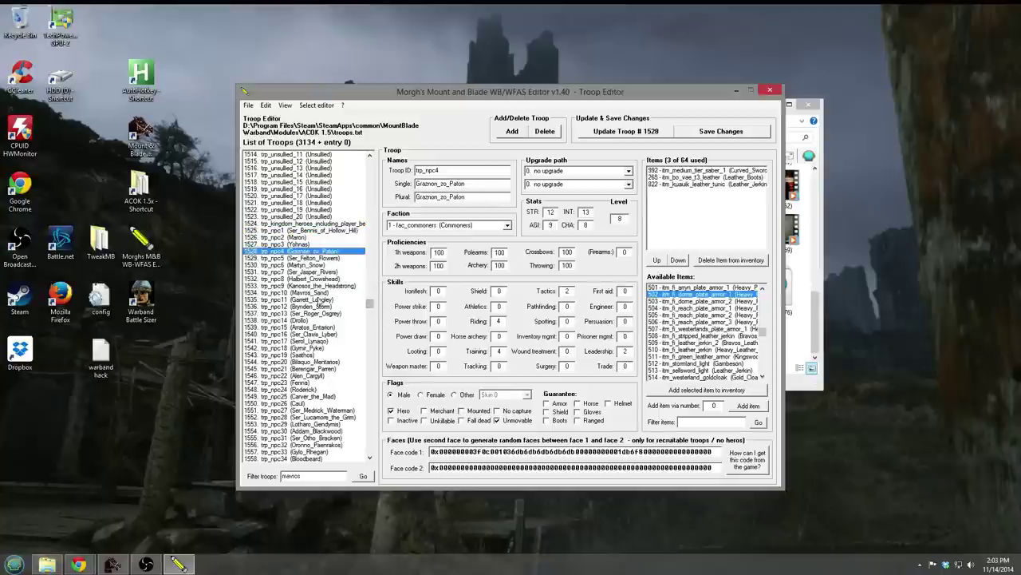
left_click(292, 389)
left_click(322, 175)
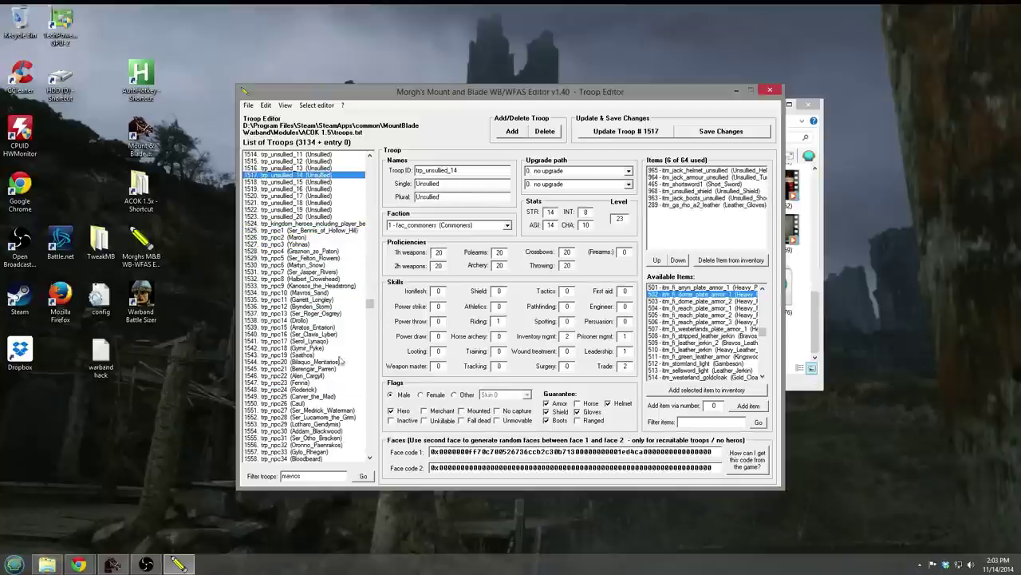
Check the records of the commoners trp_graznek and trp_sebban, and return to the companion trp_npc1.
left_click_drag(369, 301, 370, 297)
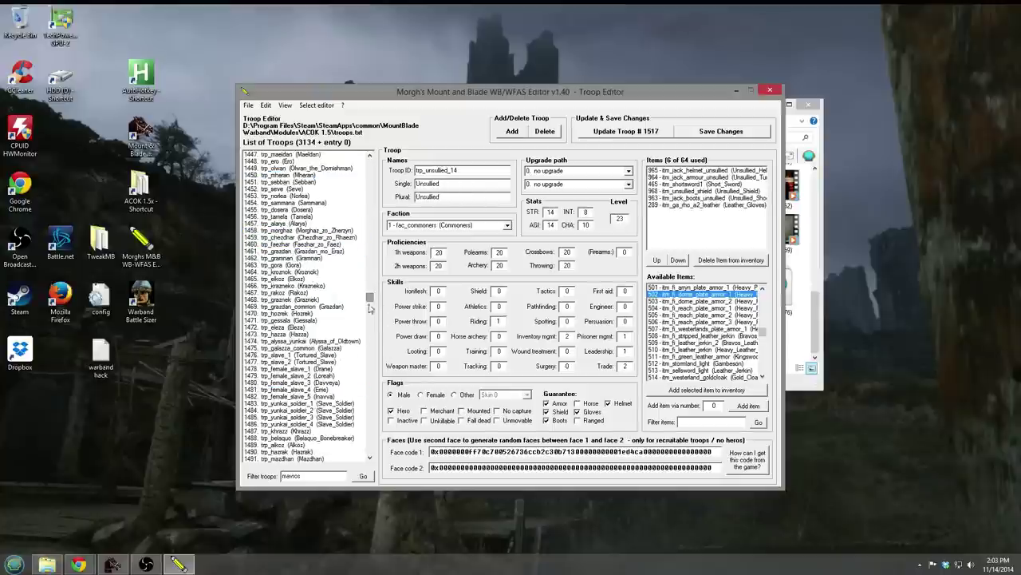
left_click(309, 300)
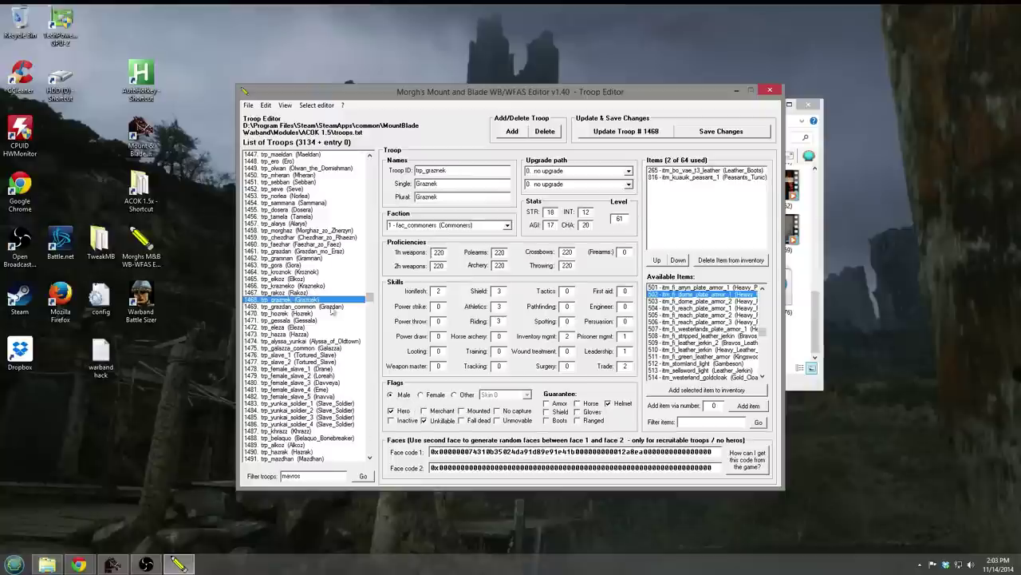
left_click(291, 182)
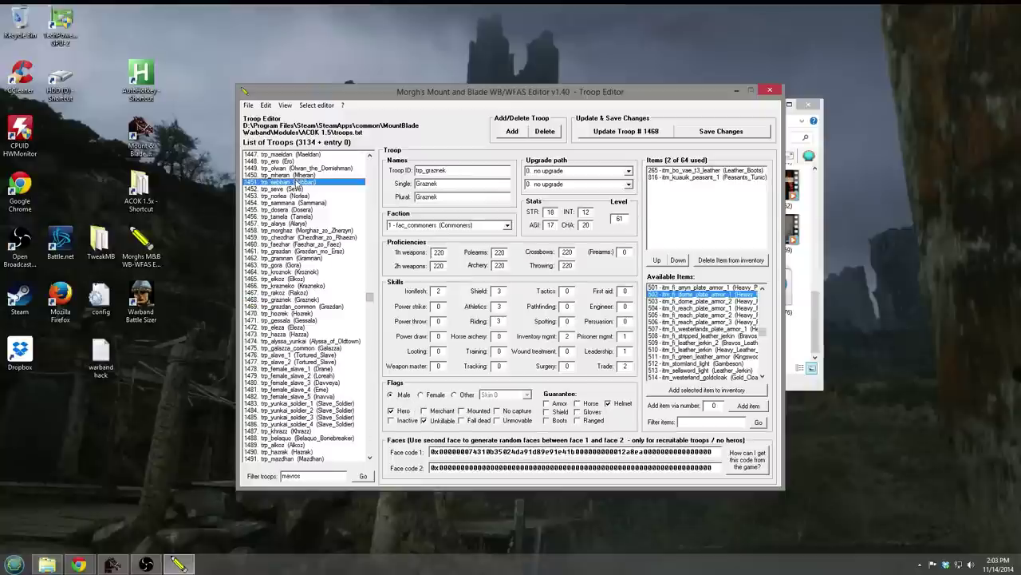
scroll(311, 359, "down", 10)
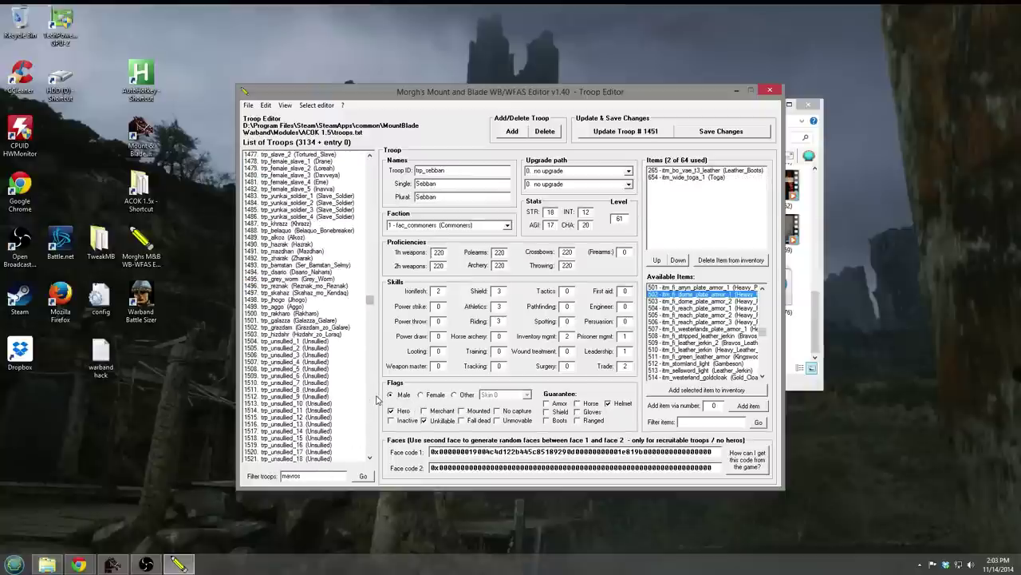
scroll(372, 399, "down", 15)
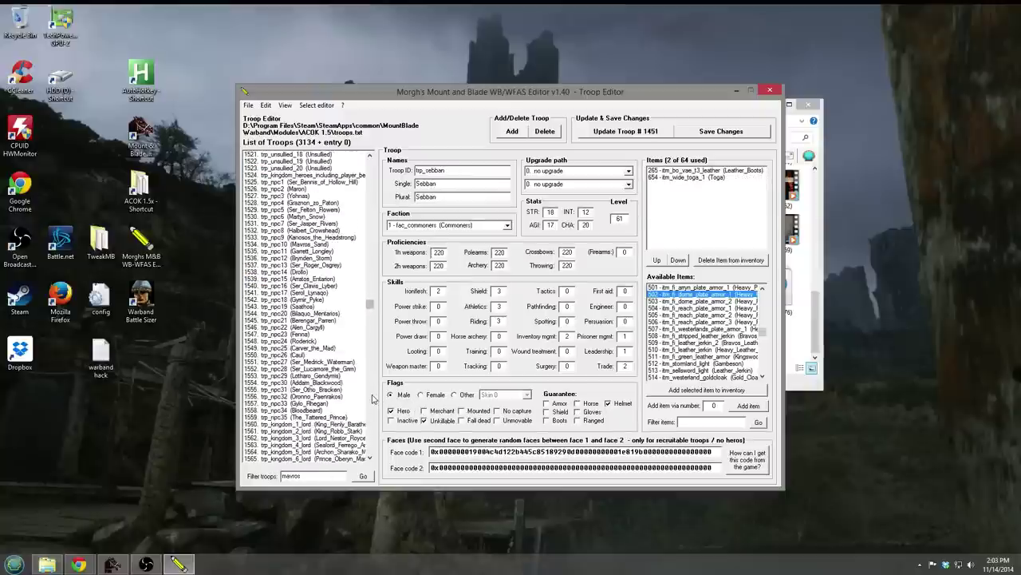
left_click(307, 182)
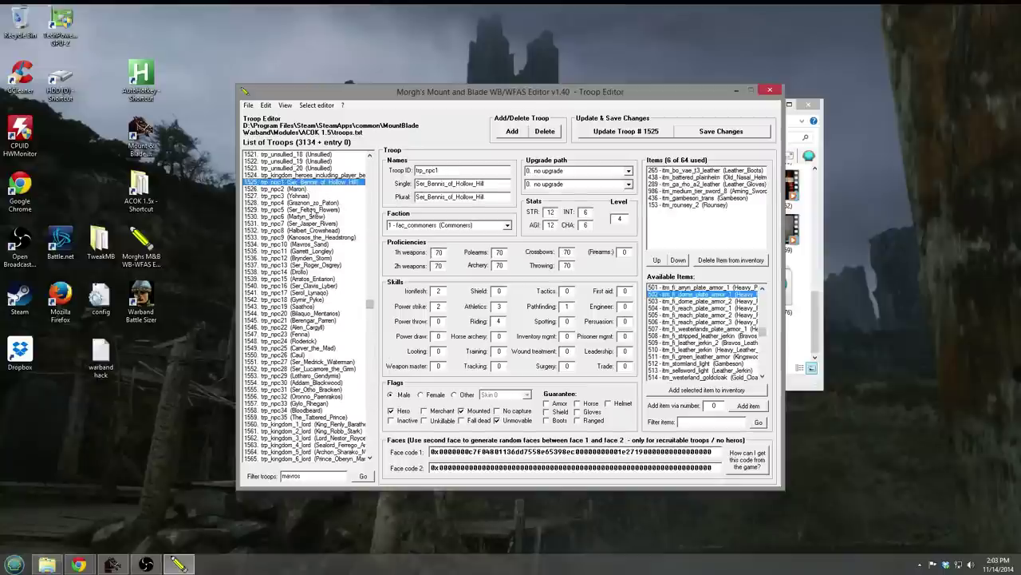
Set the Riding skill of the companion trp_npc11 to 5.
left_click(329, 251)
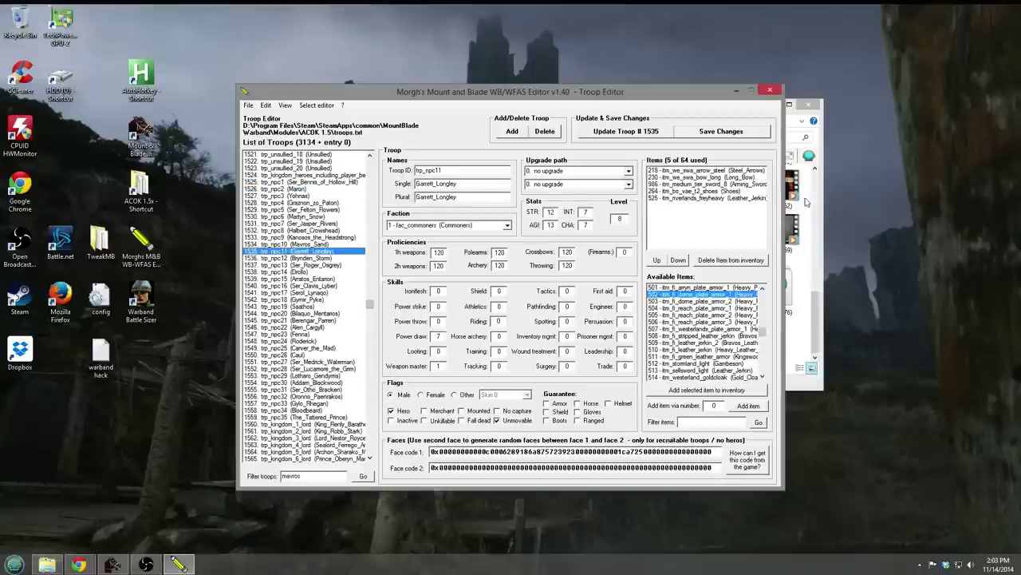
left_click(743, 177)
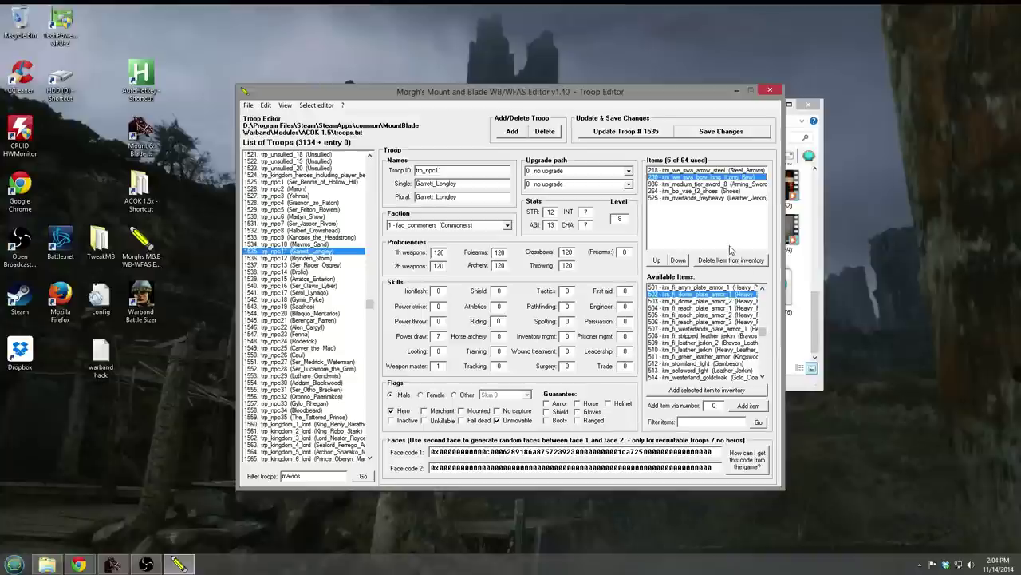
double_click(496, 321)
type("5")
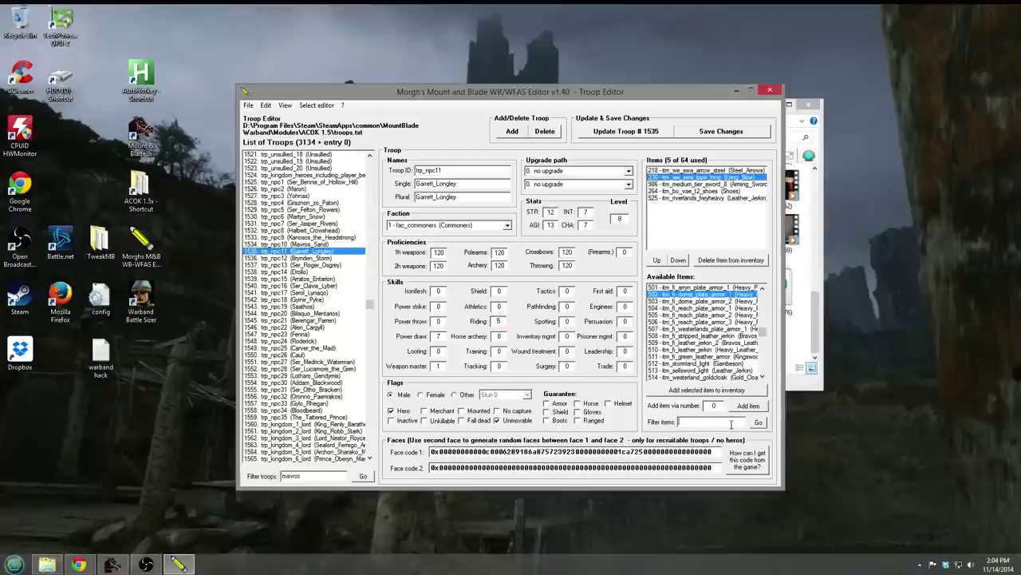
Filter the available items for "horse", add the Dothraki Cataphract Warhorse to trp_npc11's inventory, and update the troop.
left_click(731, 423)
type("horse")
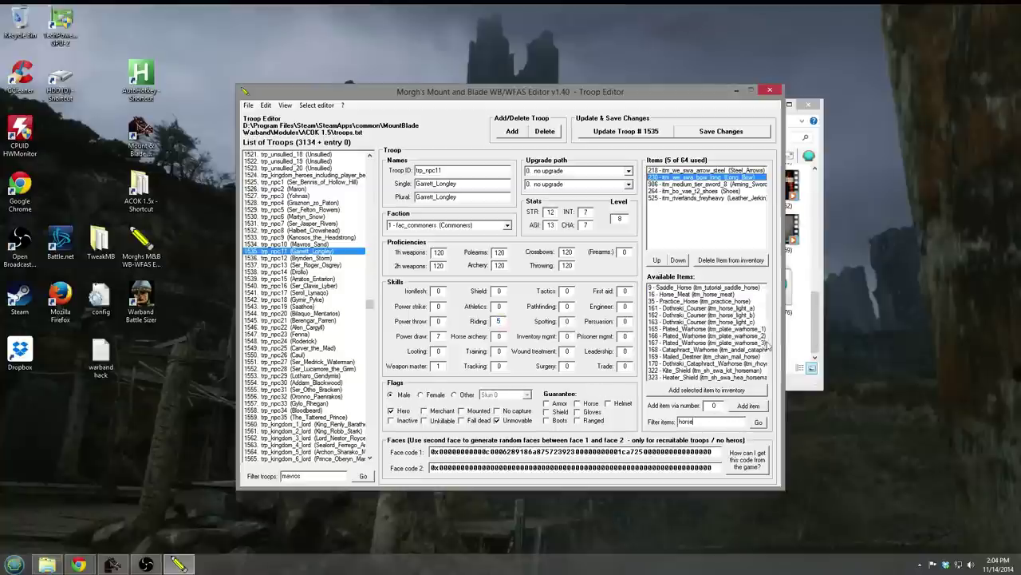
left_click(708, 350)
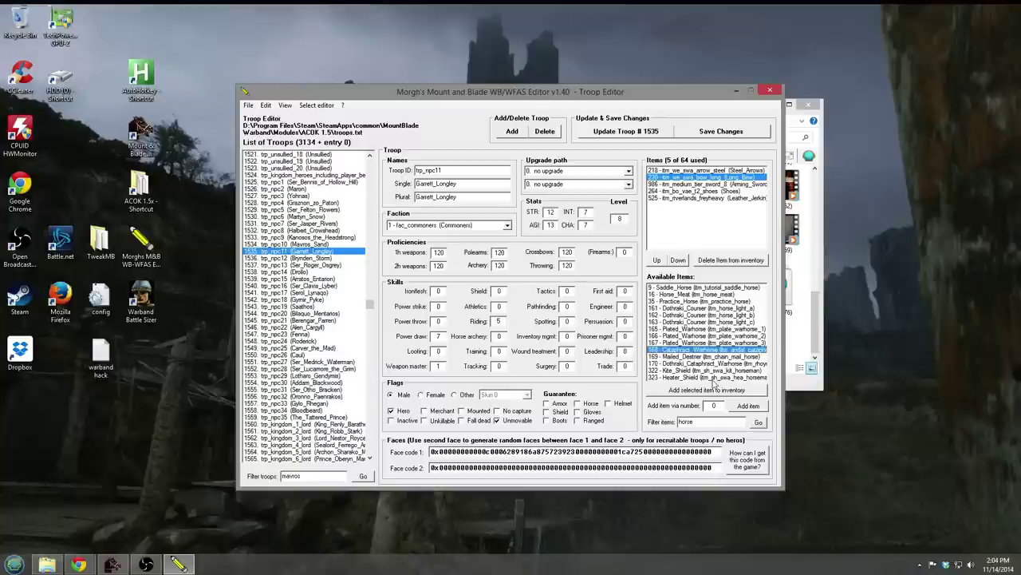
left_click(746, 371)
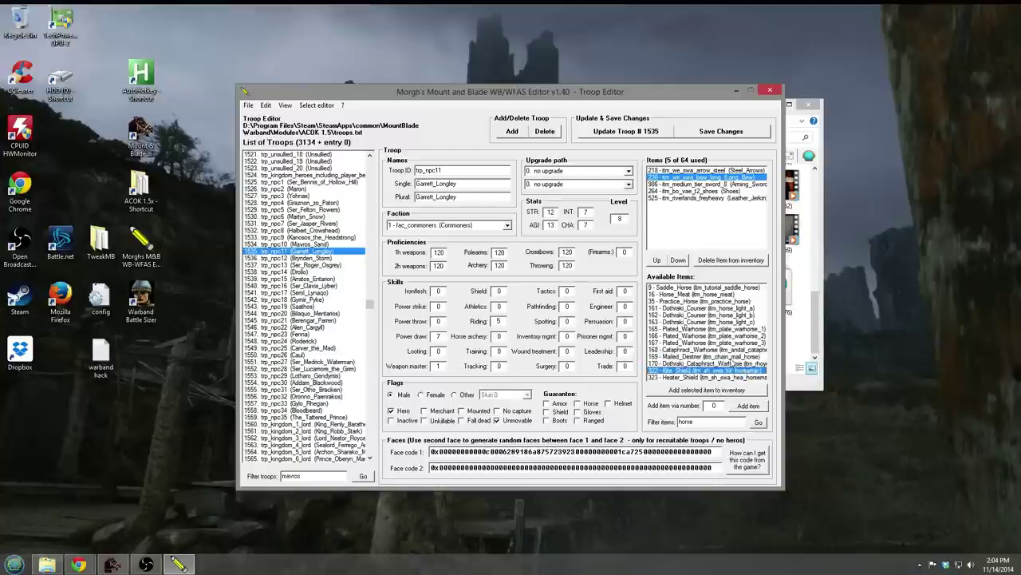
left_click(728, 357)
left_click(728, 363)
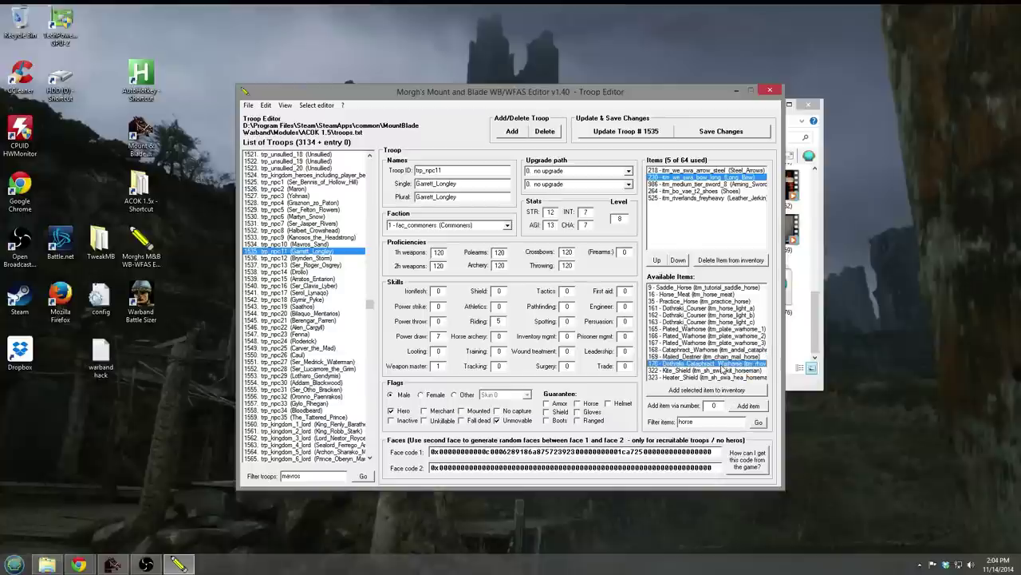
left_click(714, 391)
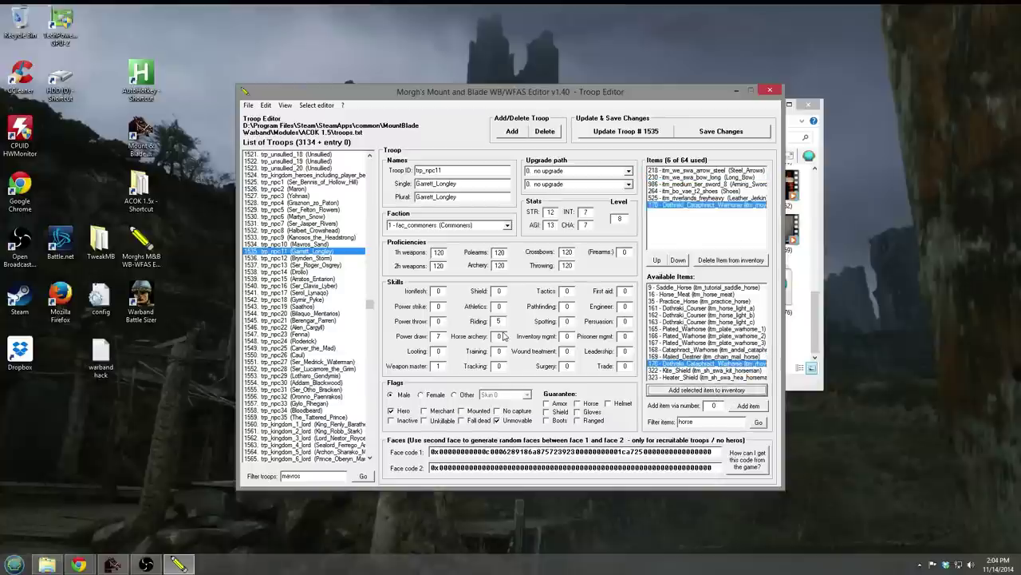
left_click(629, 133)
left_click(537, 338)
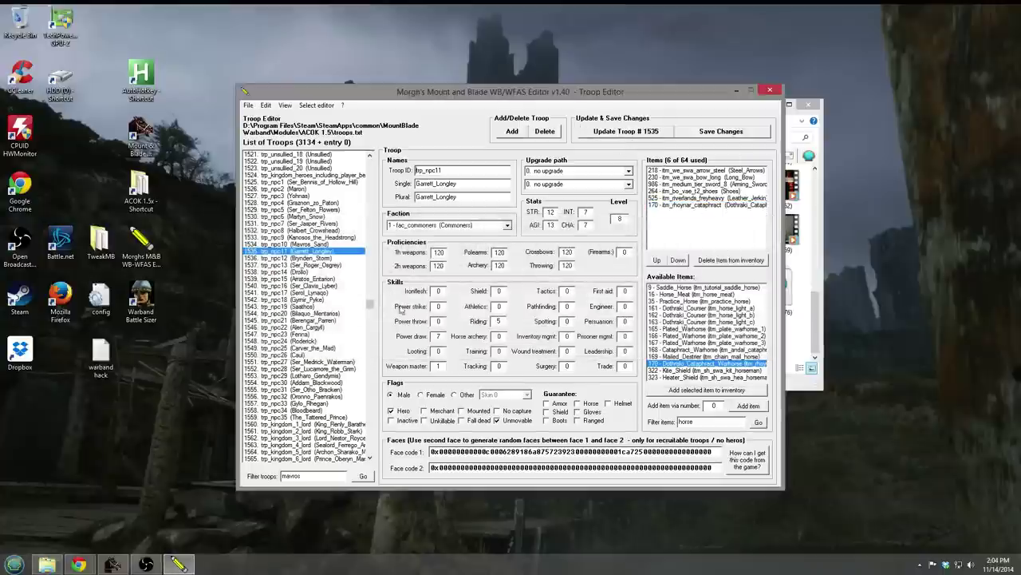
Try setting the STR stat of the companion trp_npc11 to 3.
left_click(299, 279)
left_click(314, 252)
double_click(551, 211)
type("3")
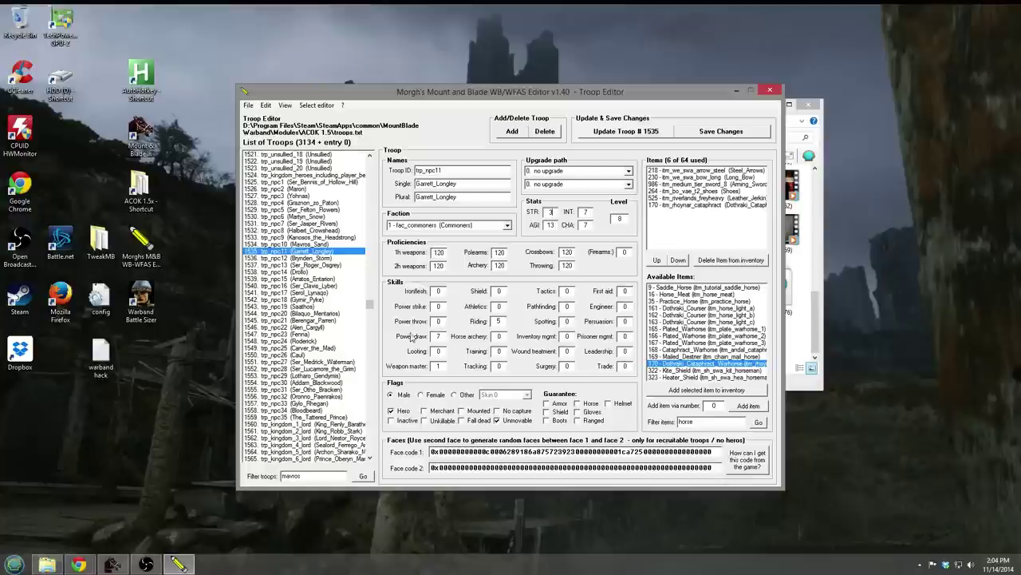
Look through the Vale knight troops in the troop list and open the Heavy_Vale_Knight record.
left_click_drag(368, 305, 380, 192)
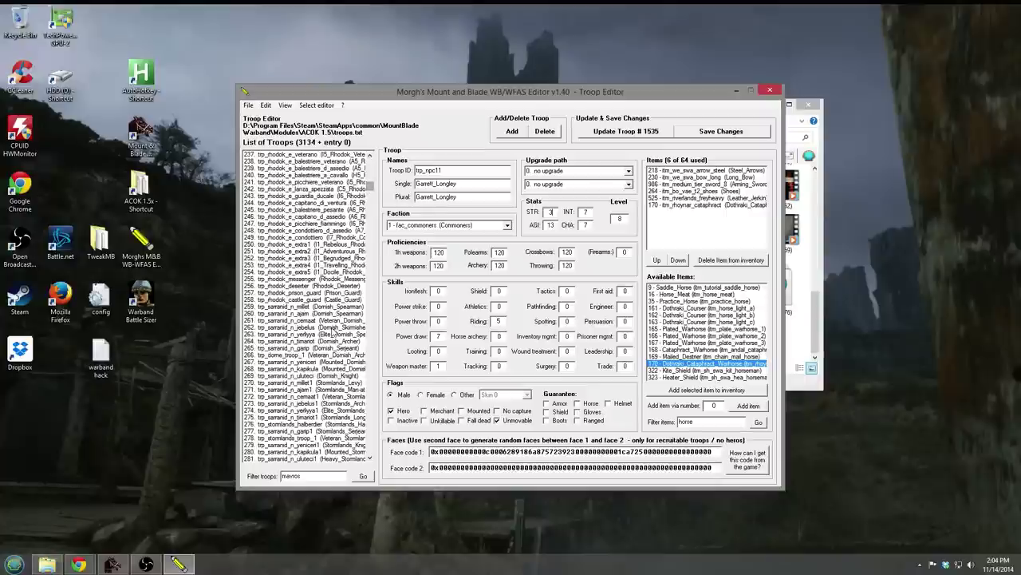
left_click(371, 310)
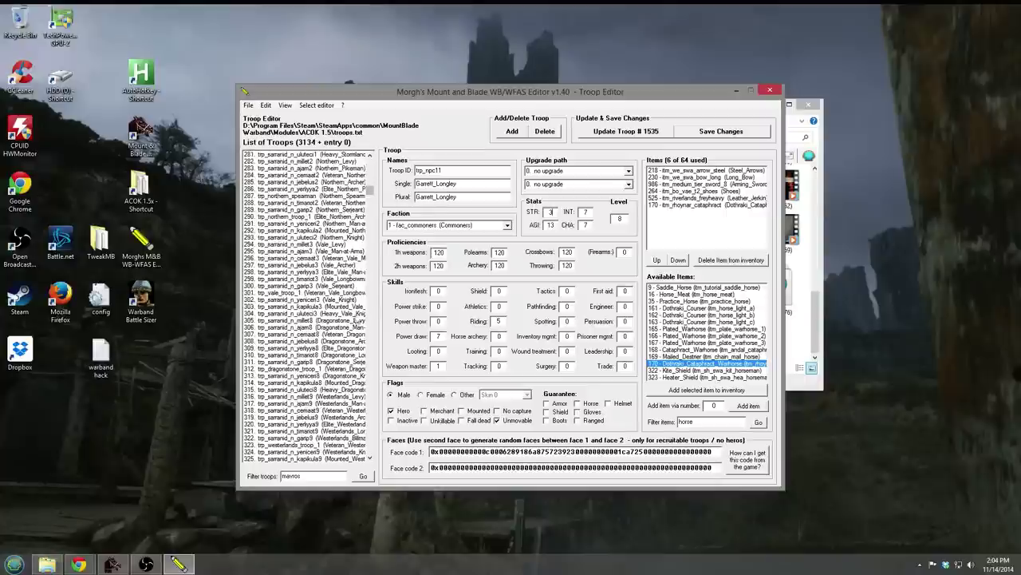
left_click(340, 300)
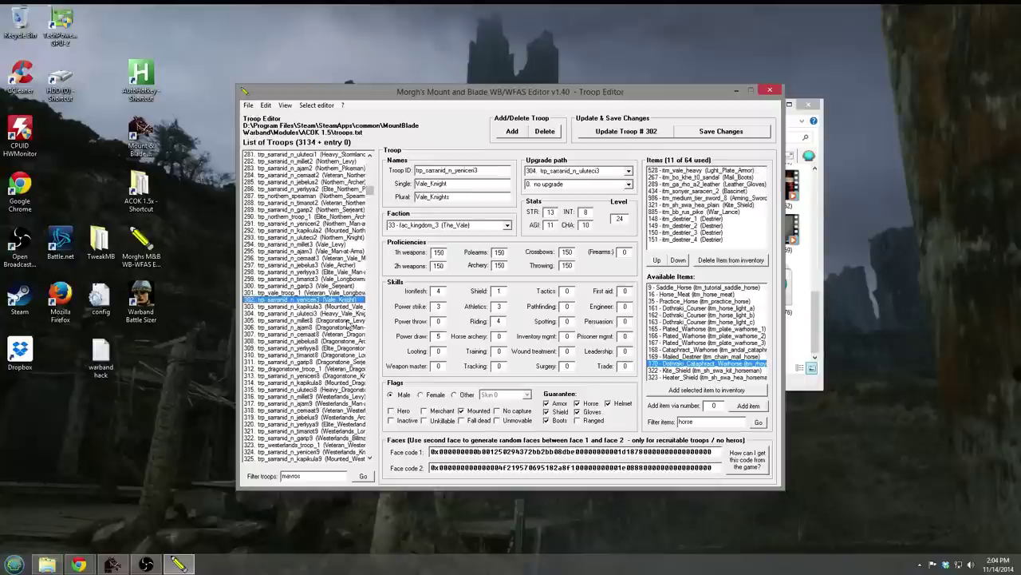
left_click(349, 307)
left_click(349, 314)
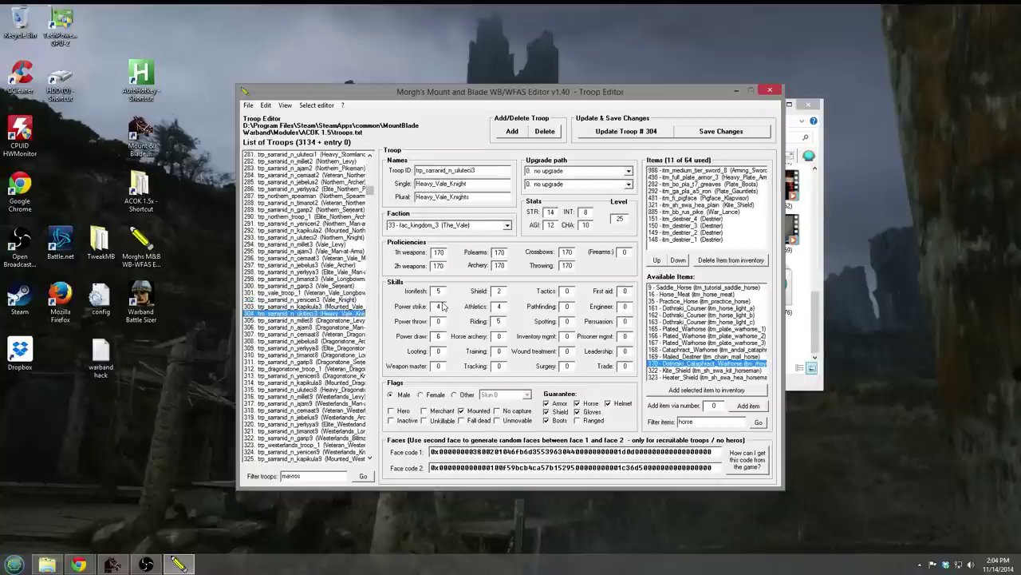
Set the Heavy_Vale_Knight's Power strike to 5, Ironflesh to 6, Athletics to 5 and Shield to 4, and update the troop.
double_click(444, 306)
type("5")
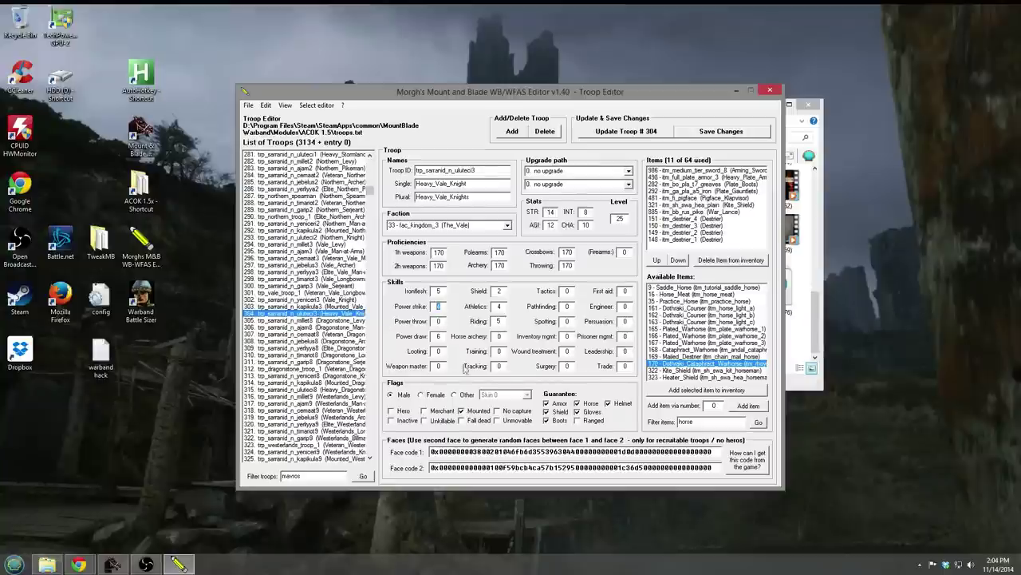
double_click(439, 291)
type("6")
double_click(500, 306)
type("5")
left_click(652, 131)
left_click(505, 336)
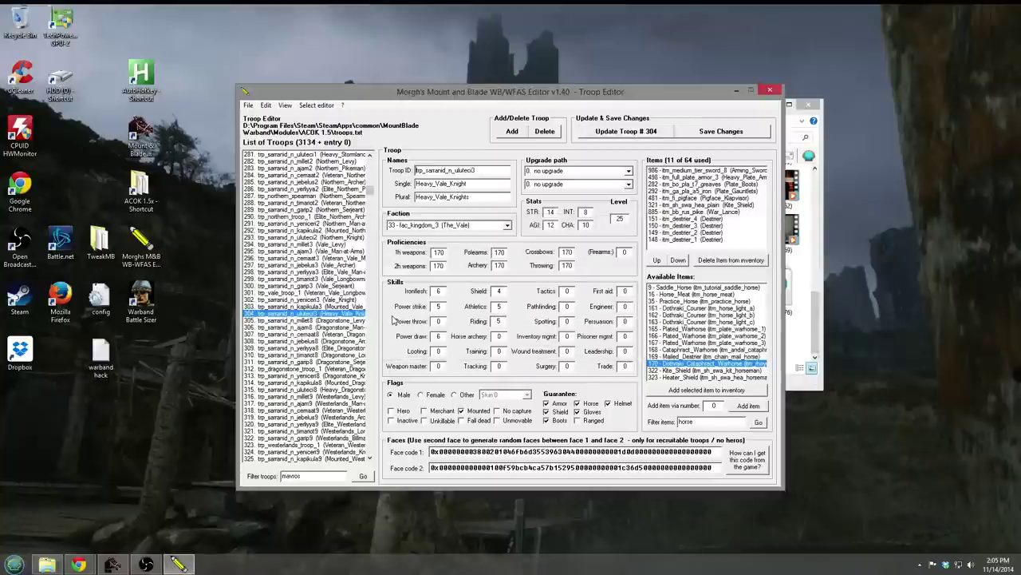
Check the Vale_Knight, Mounted_Vale_Serjeant and northern troop records, ending on the Northern_Knight.
left_click(345, 299)
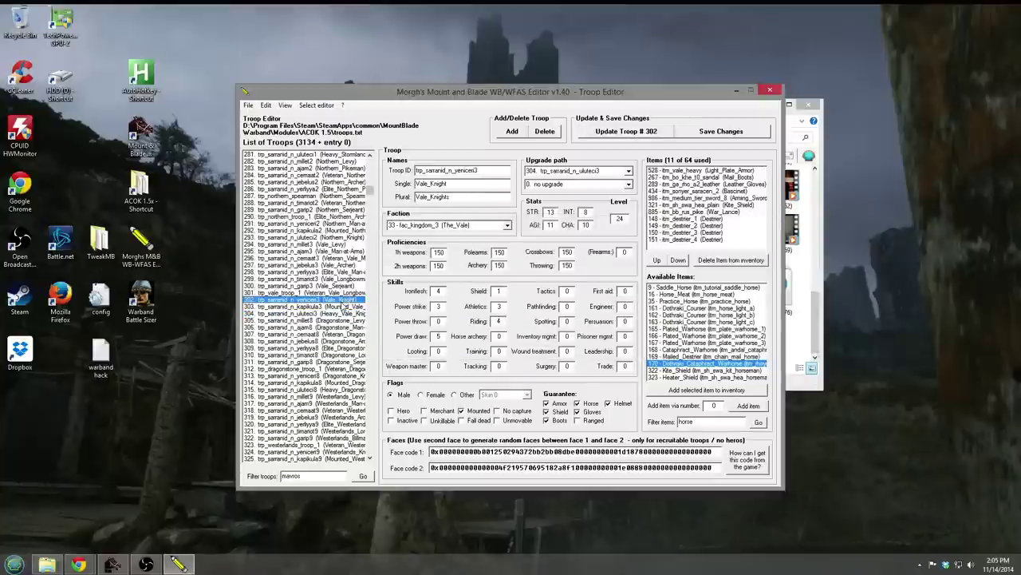
left_click(343, 306)
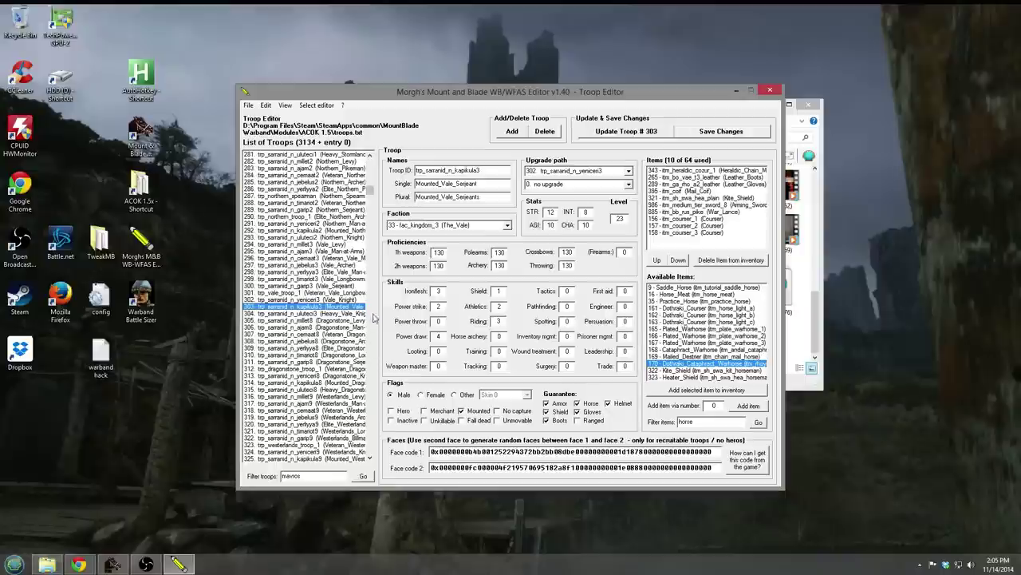
left_click(349, 202)
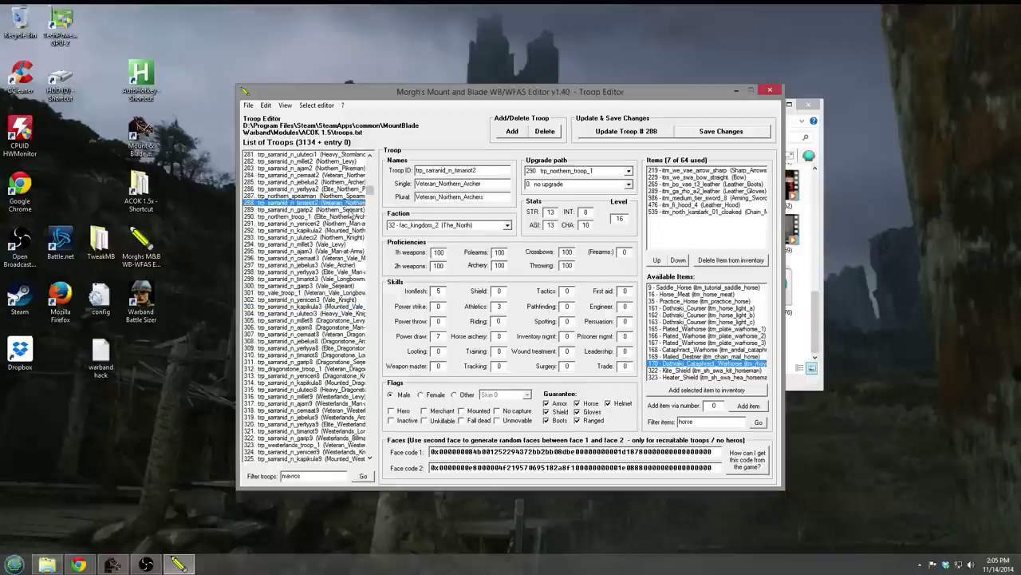
left_click(348, 224)
left_click(347, 231)
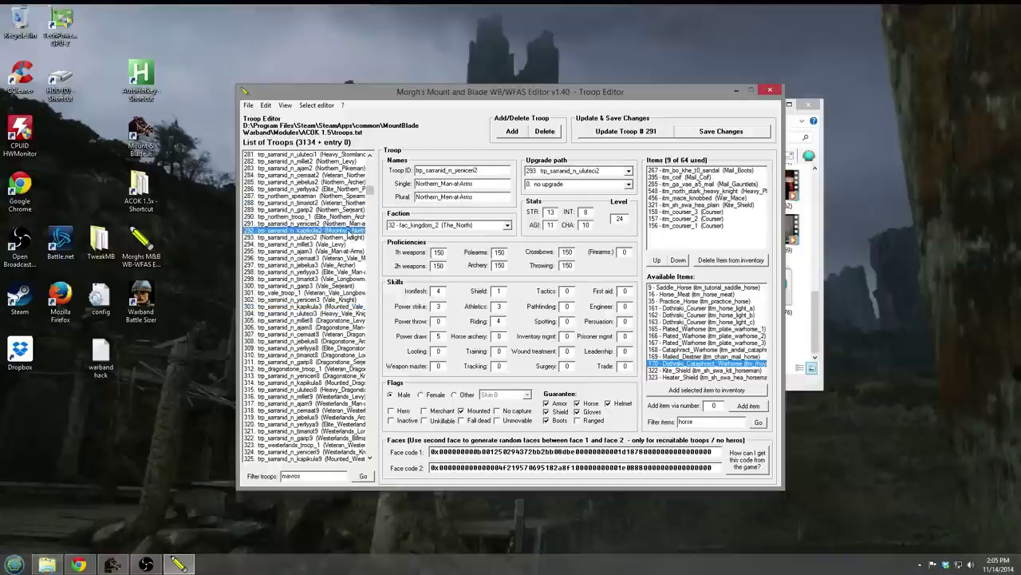
left_click(346, 237)
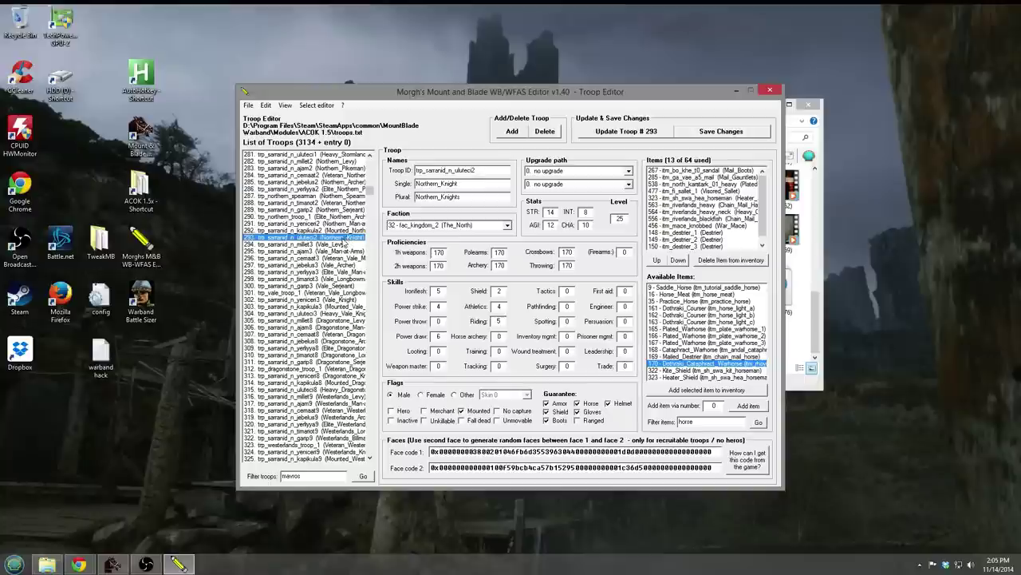
Delete all four Destrier horses from the Northern_Knight's inventory.
left_click(700, 244)
left_click(707, 233)
left_click(720, 260)
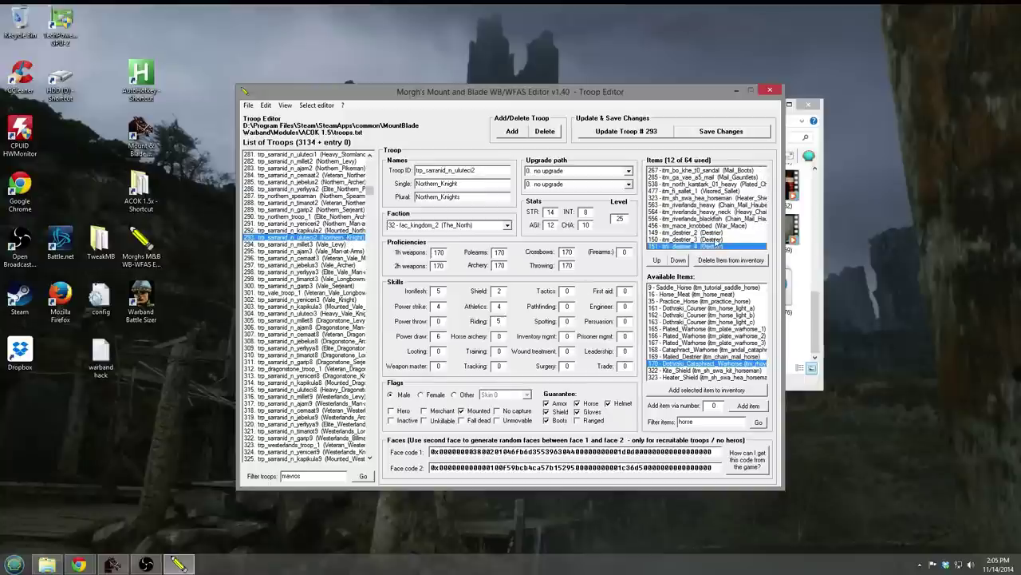
left_click(728, 232)
left_click(728, 260)
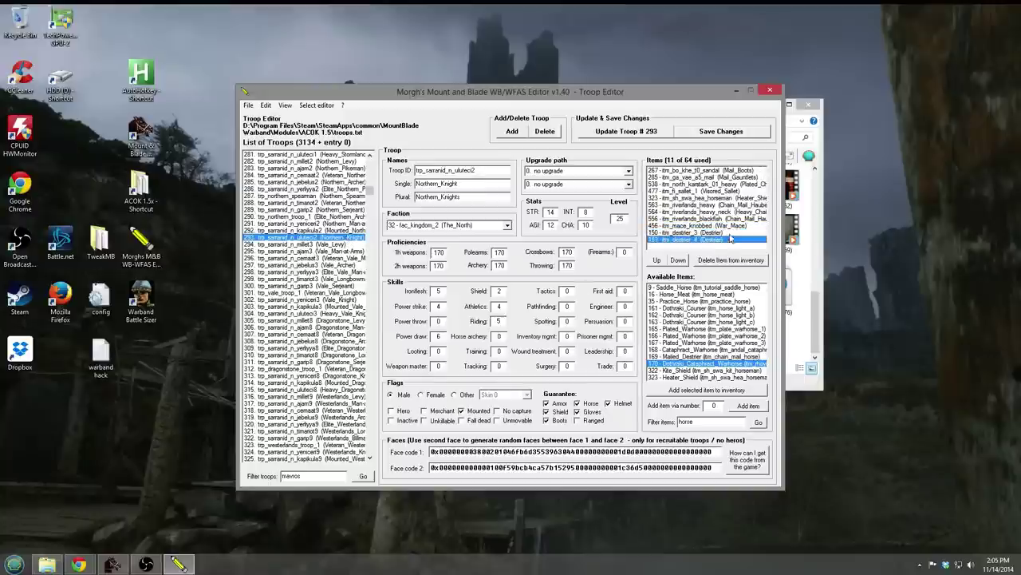
left_click(728, 232)
left_click(728, 260)
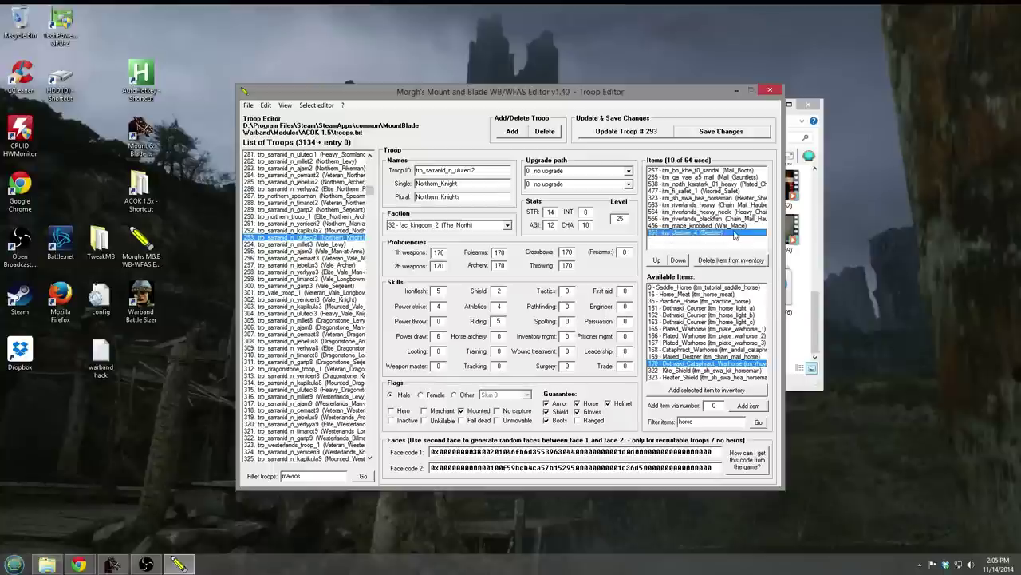
left_click(732, 260)
Add three Mailed_Destrier horses to the Northern_Knight's inventory.
left_click(706, 356)
left_click(722, 390)
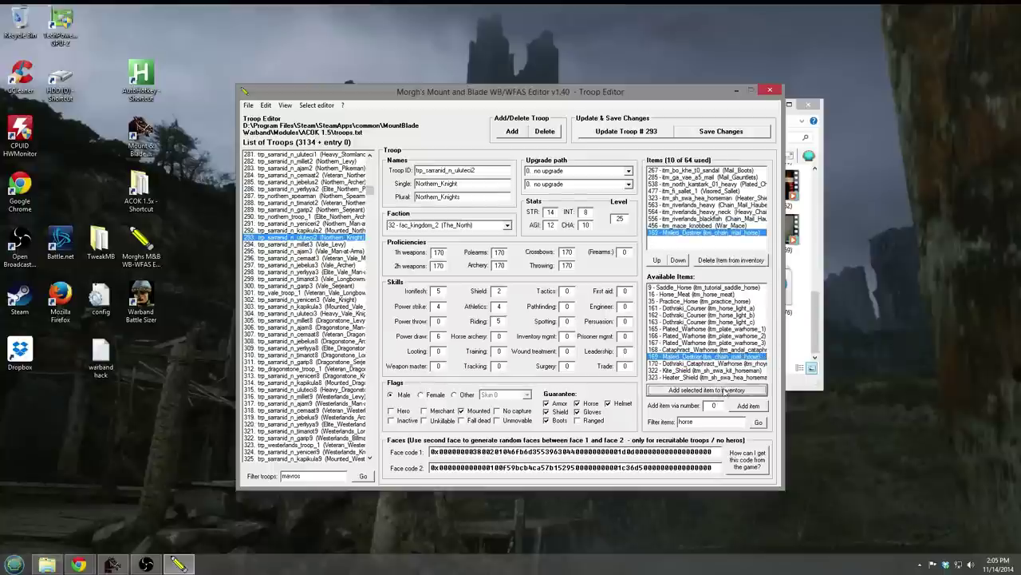
left_click(725, 390)
left_click(725, 390)
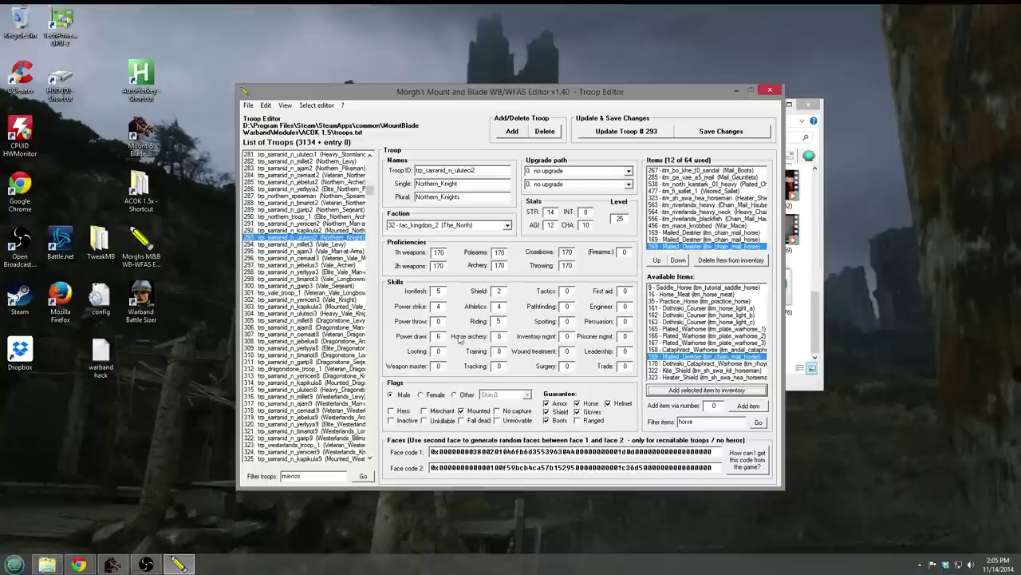
Set the Northern_Knight's Ironflesh to 10, Weapon master to 10 and level to 35, and update the troop.
double_click(439, 291)
type("10")
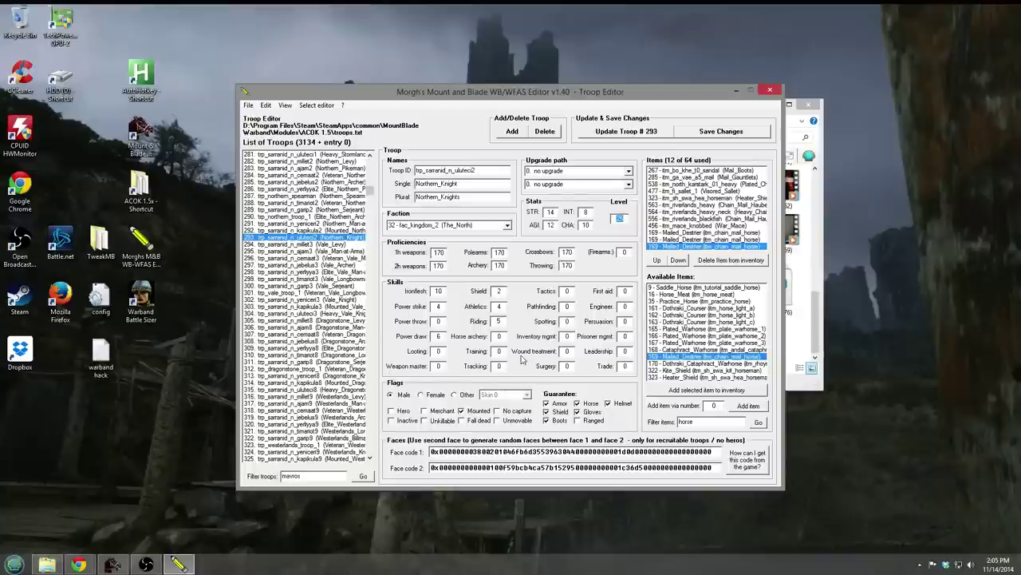
left_click(439, 367)
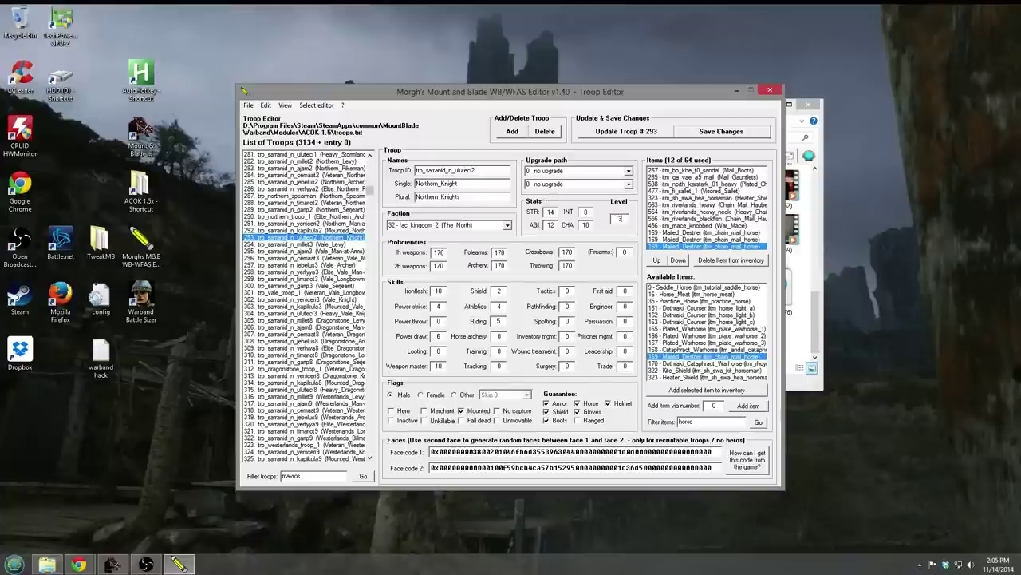
left_click(644, 131)
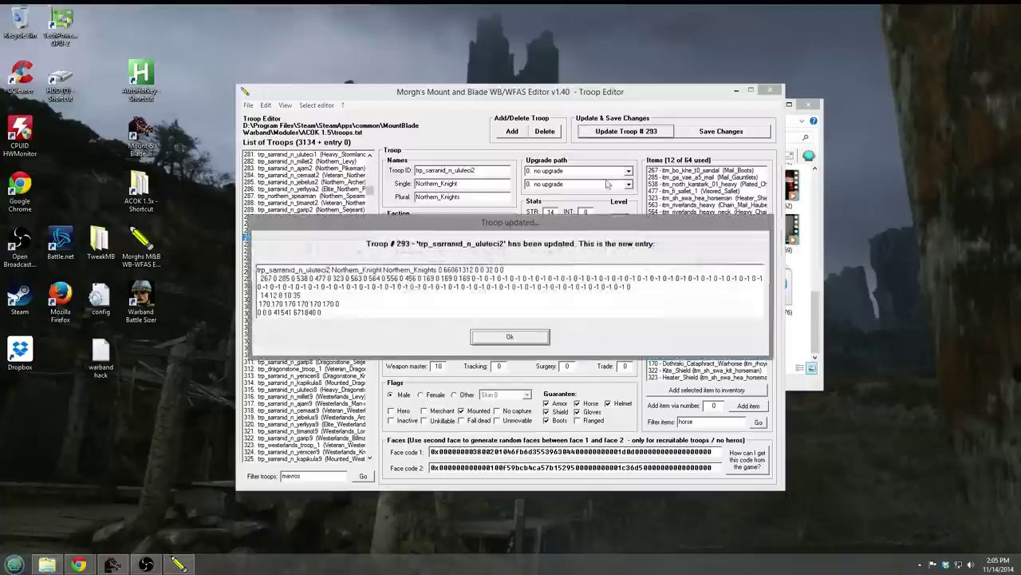
left_click(510, 337)
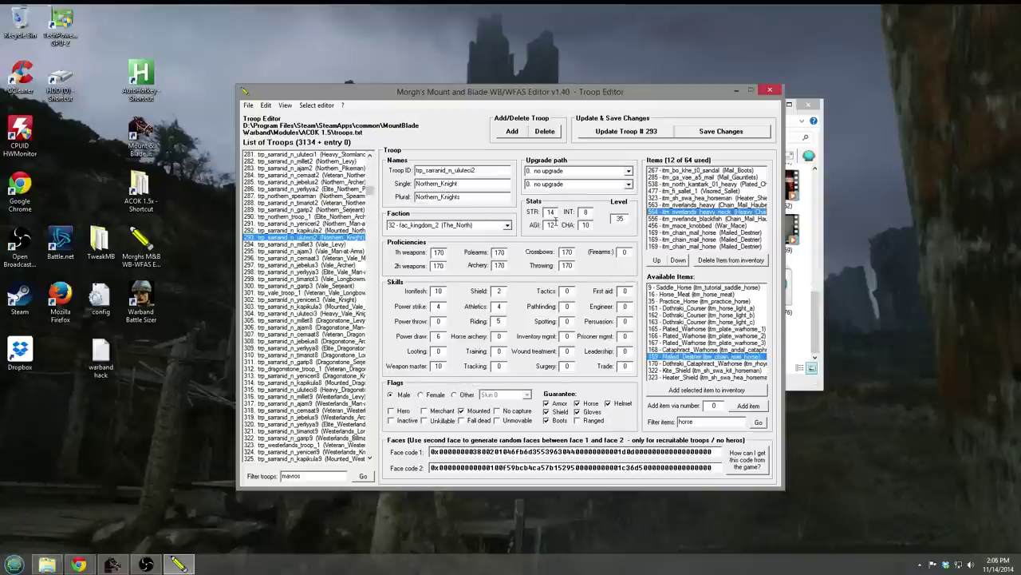
Set the Northern_Knight's INT to 20 and CHA to 30, and update the troop.
key("Tab")
type("20")
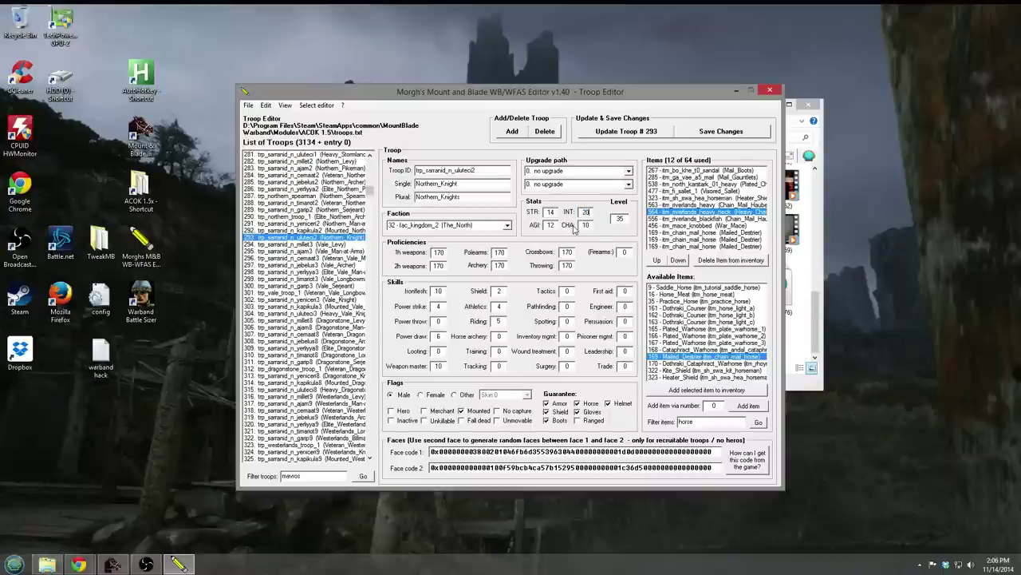
double_click(592, 224)
type("3")
left_click(611, 134)
left_click(506, 336)
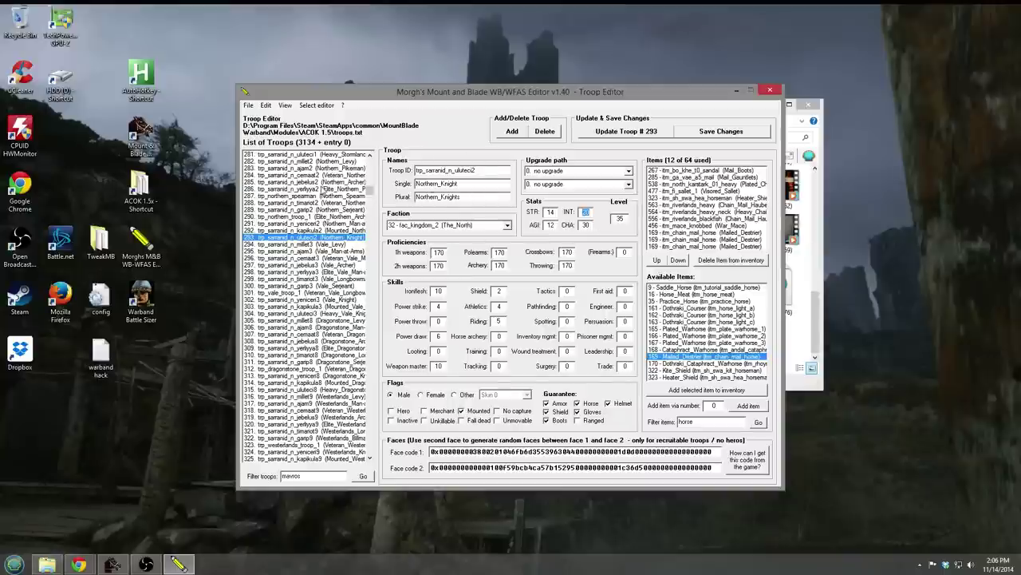
Check the records of the Elite_Northern_Pikeman and the Northern_Spearman.
left_click(324, 190)
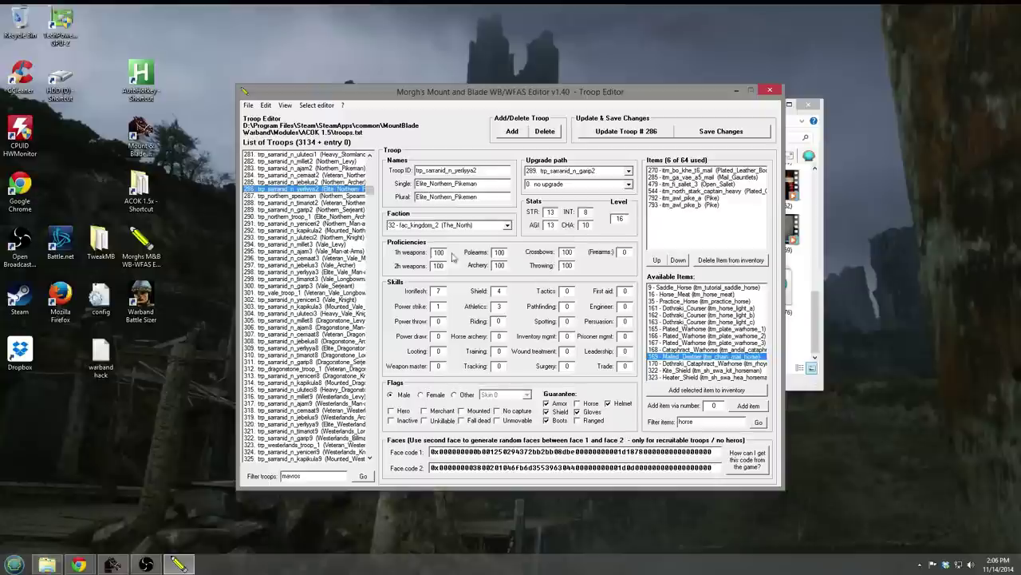
left_click(349, 198)
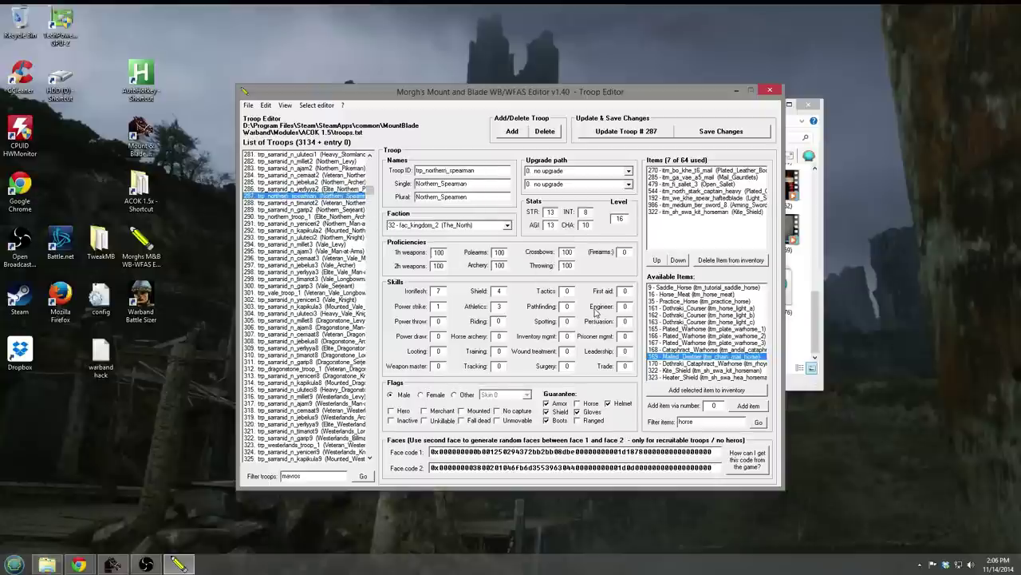
left_click(333, 106)
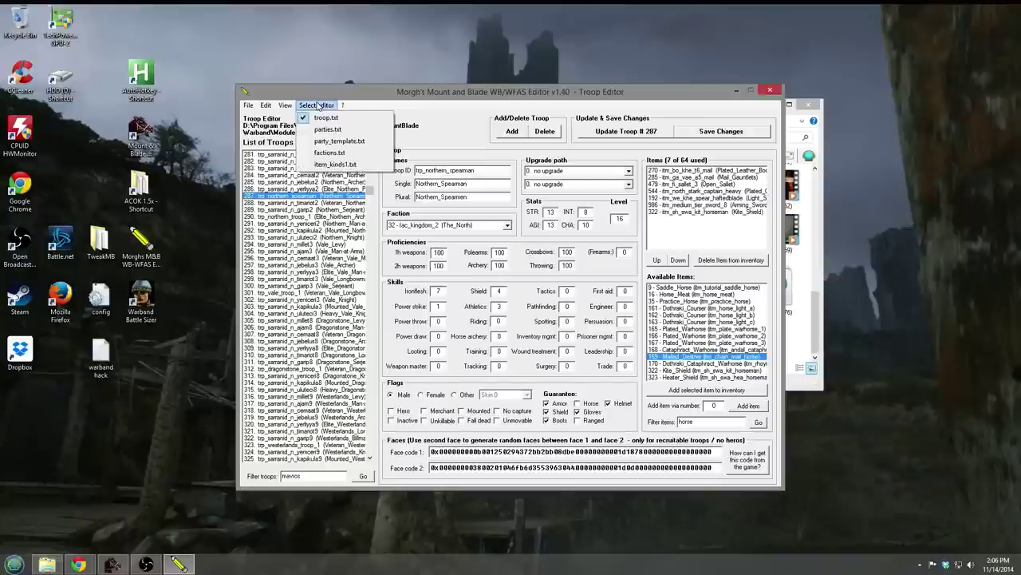
left_click(333, 130)
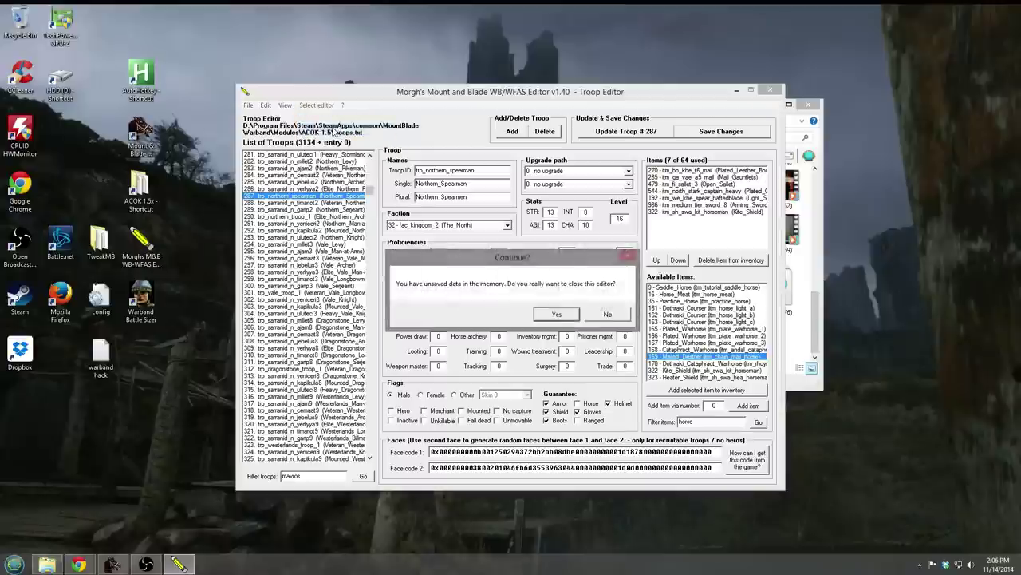
left_click(607, 315)
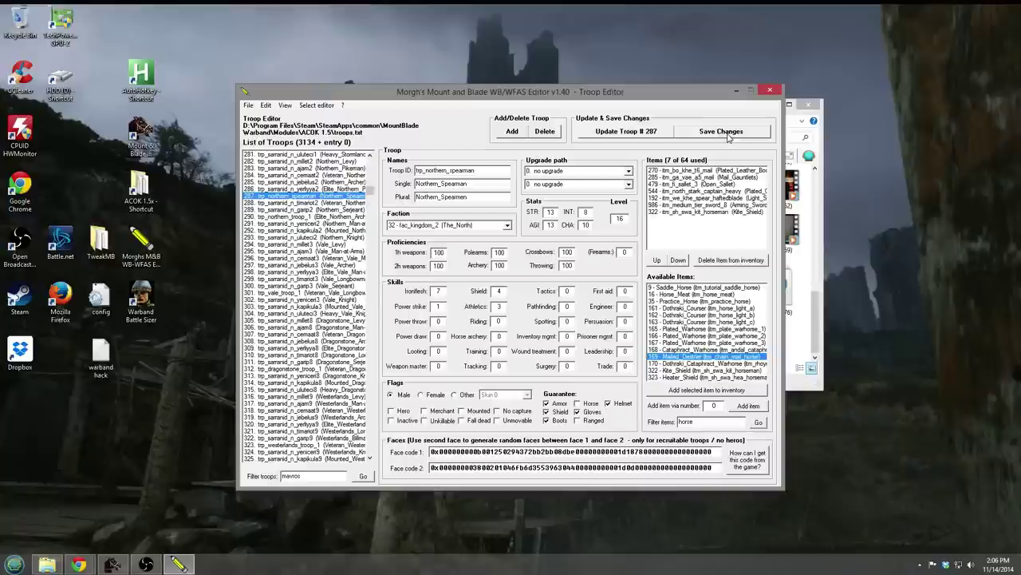
Save the troop changes and create a time-stamped backup of troops.txt.
left_click(727, 136)
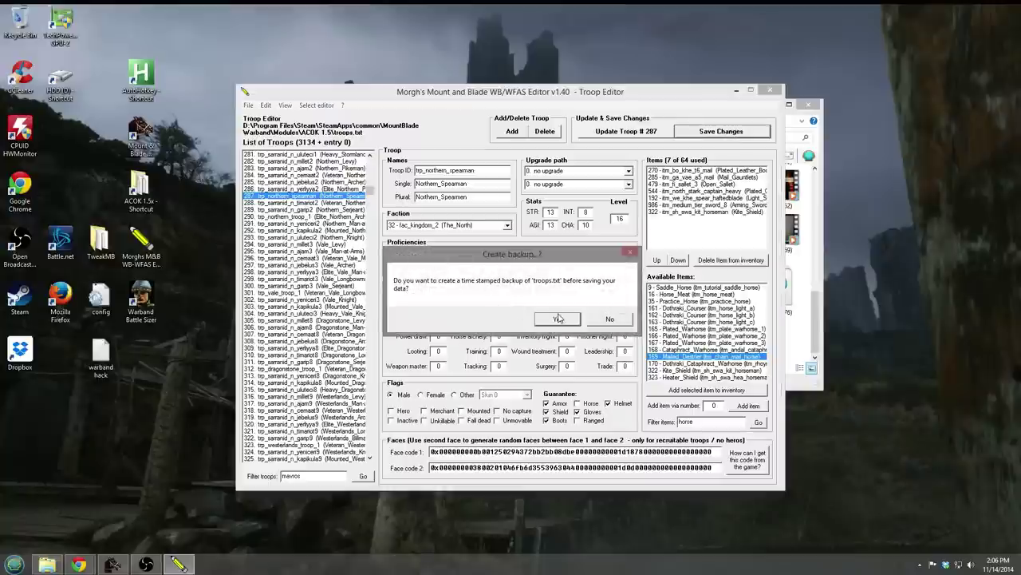
left_click(551, 319)
left_click(586, 328)
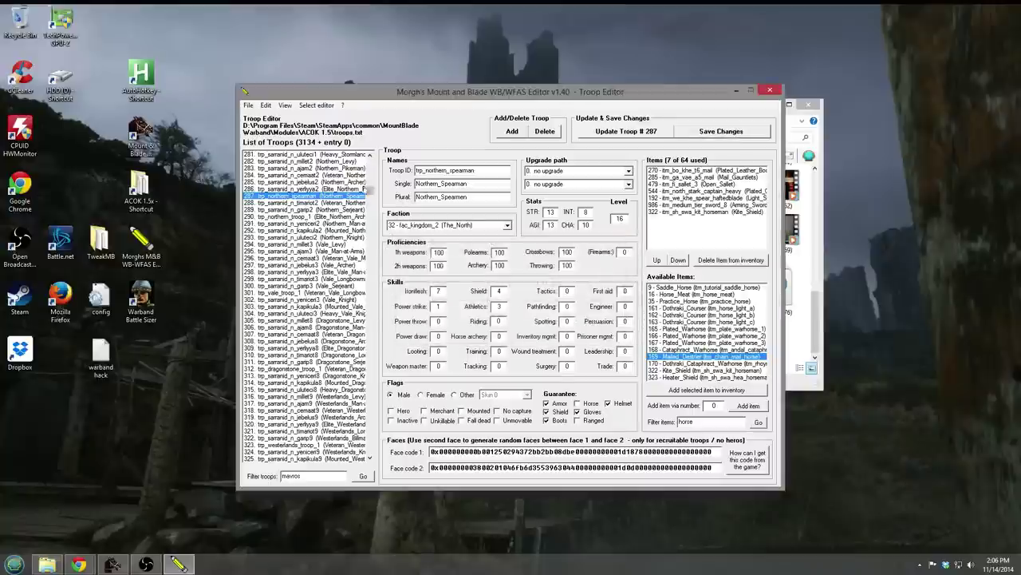
Filter the troops for "farmer", open trp_mercenary_e_farmer, and examine its two upgrade paths.
double_click(314, 474)
key("BackSpace")
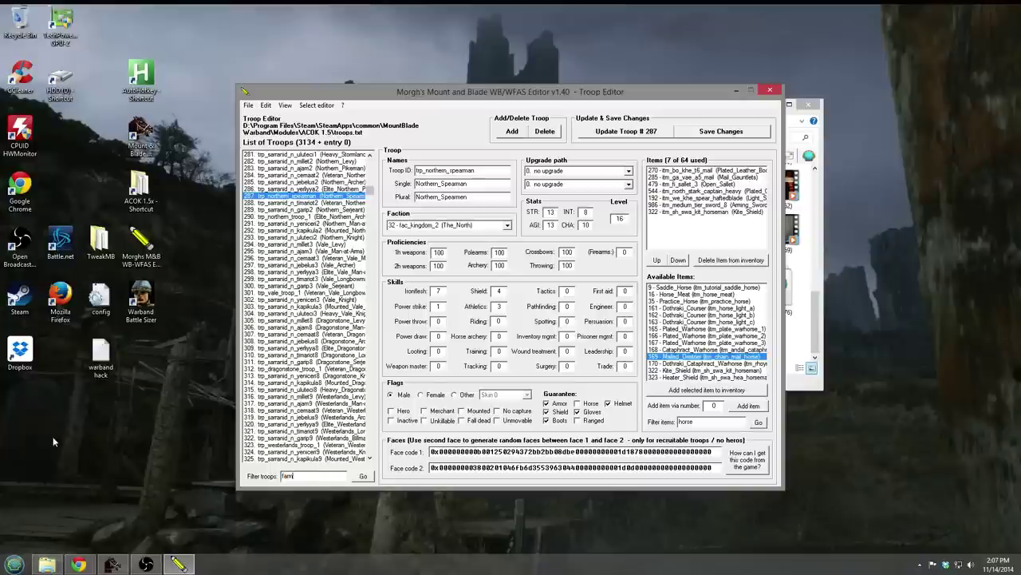
key("Return")
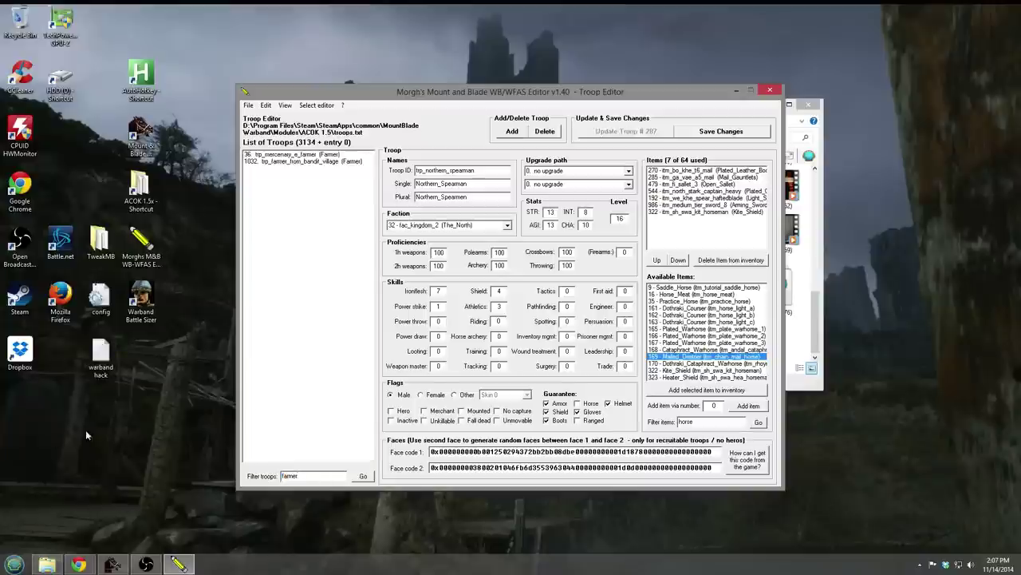
left_click(342, 156)
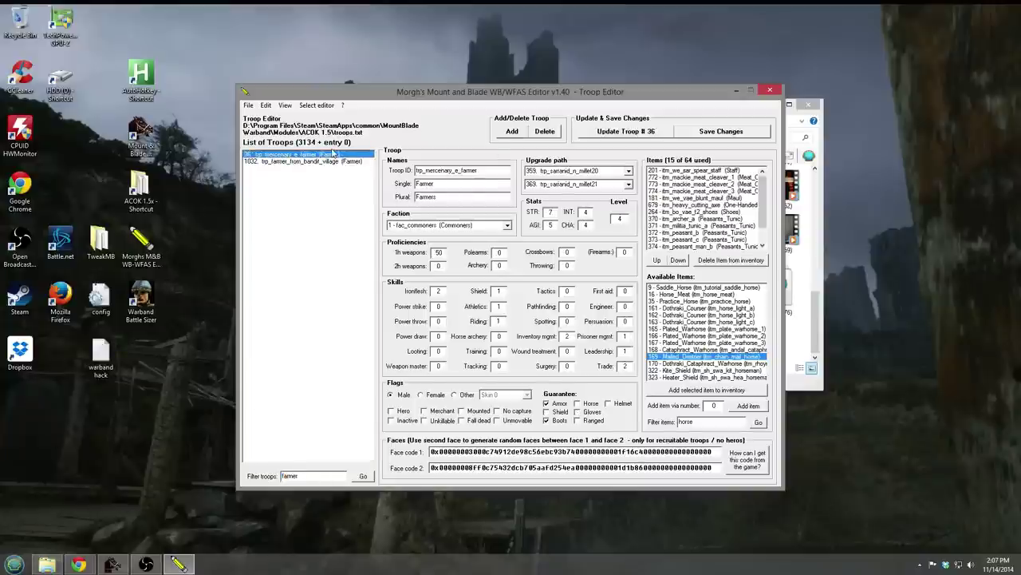
left_click(607, 171)
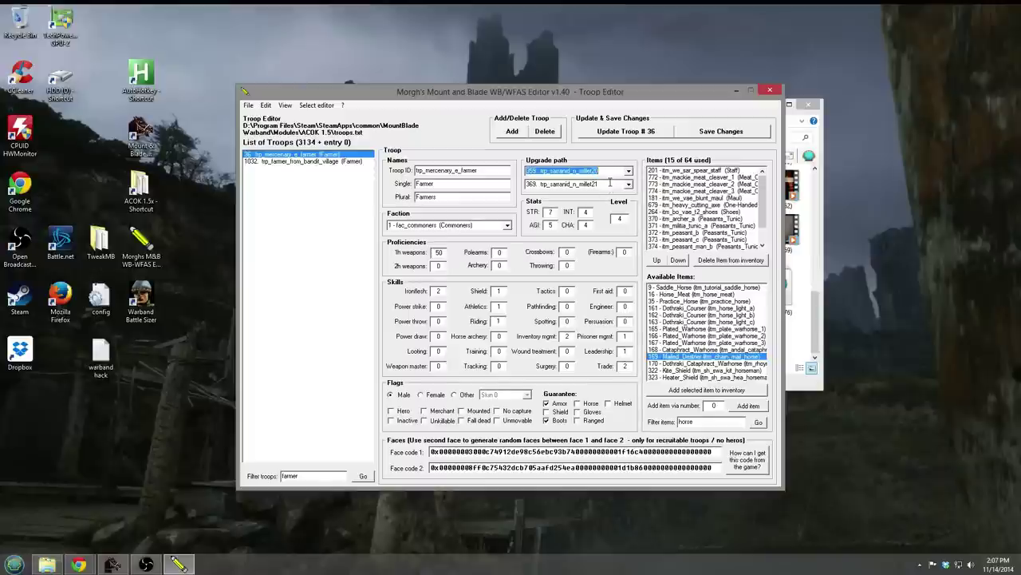
left_click(609, 184)
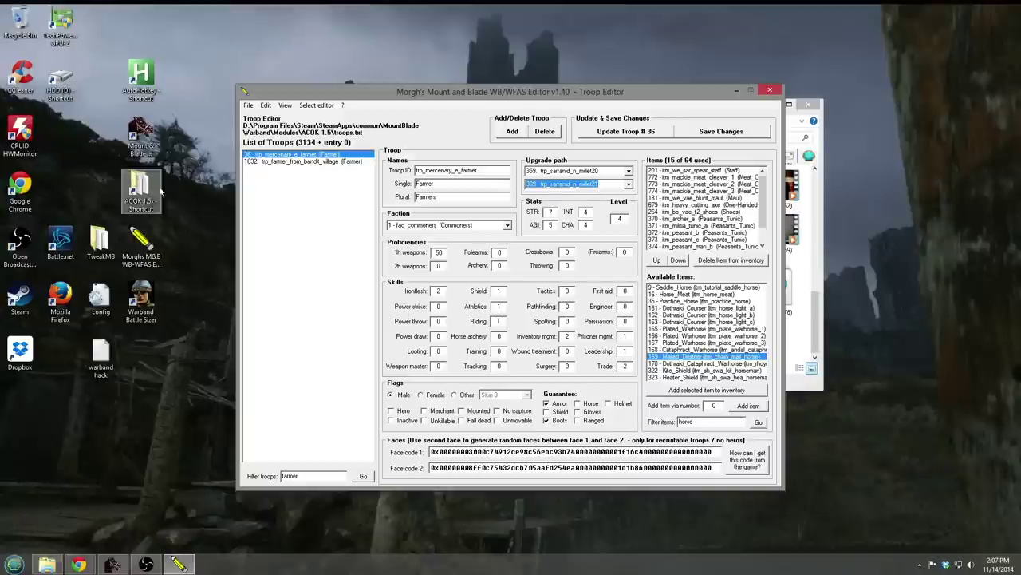
Filter the troops for "peasant" and check trp_event_peasant, trp_swadian_e_peasant and trp_woman_e_peasant.
double_click(297, 477)
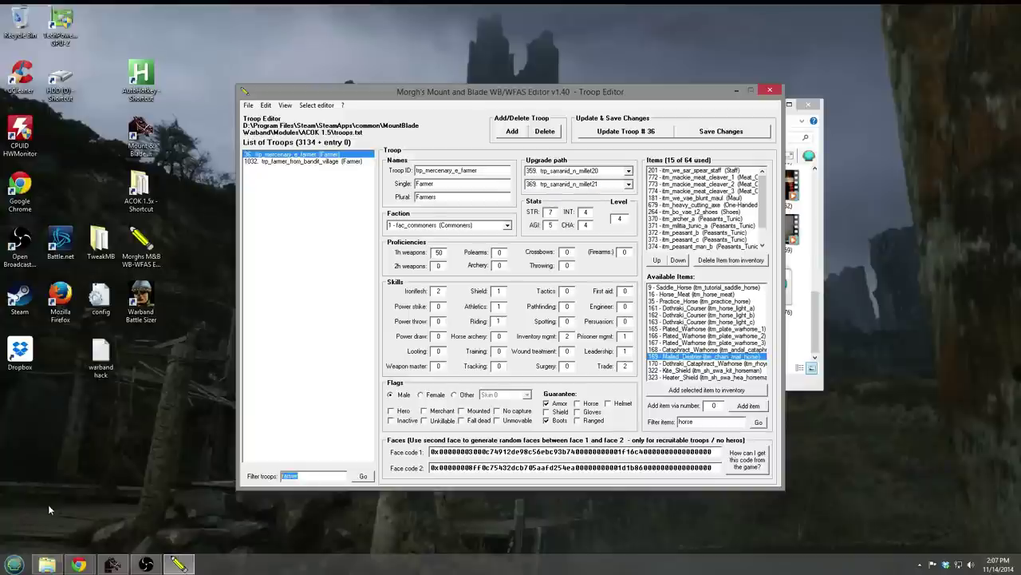
type("peasant")
key("Return")
left_click(310, 175)
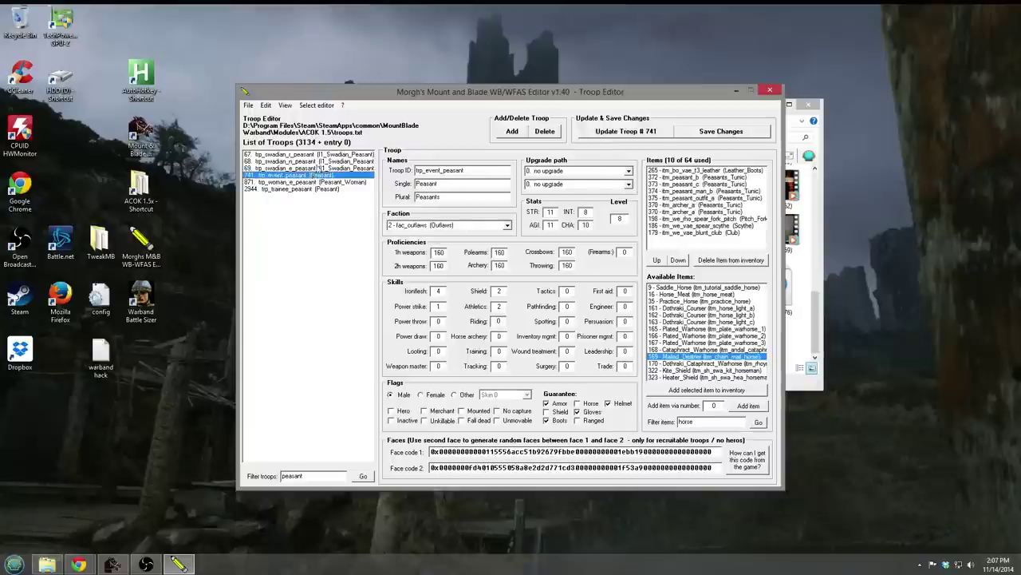
left_click(318, 169)
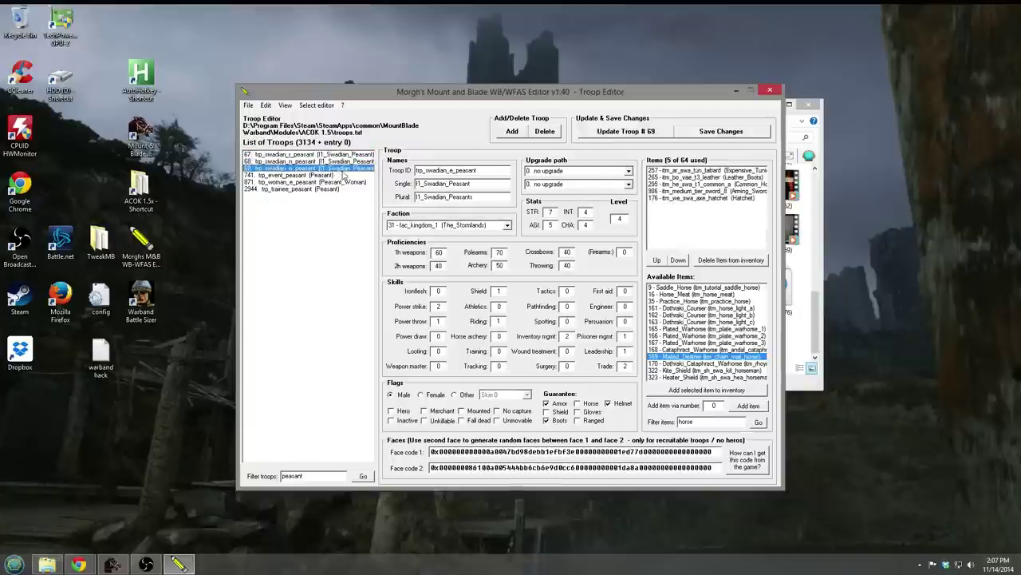
left_click(323, 181)
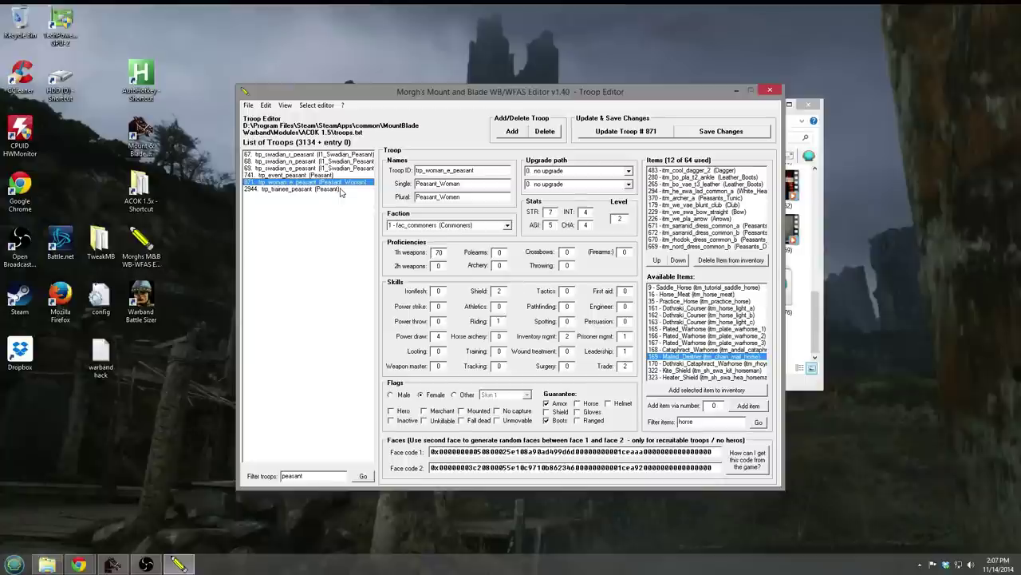
Switch to the parties.txt editor and open the record of the town The_Weeping_Tower.
left_click(320, 106)
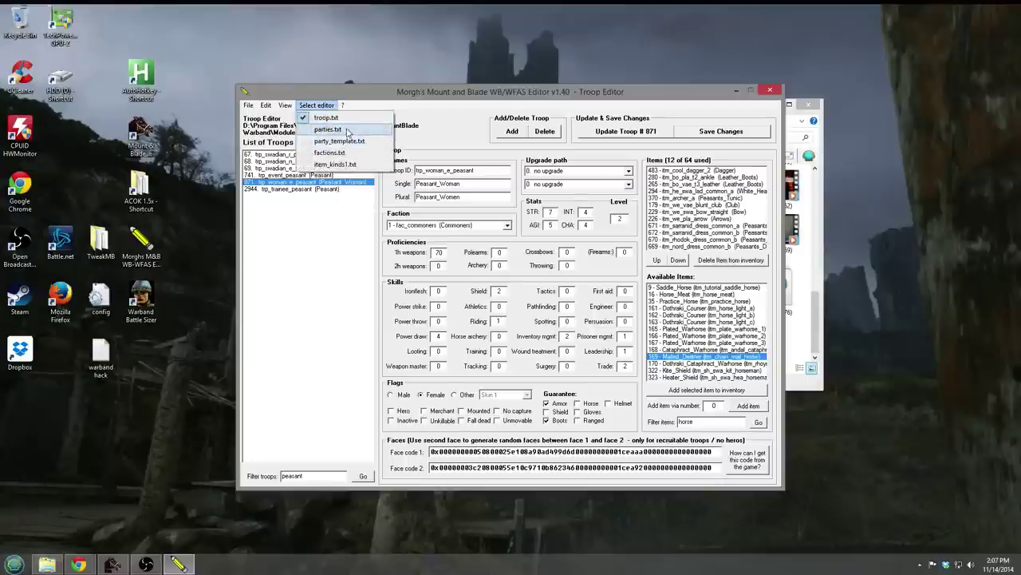
left_click(346, 131)
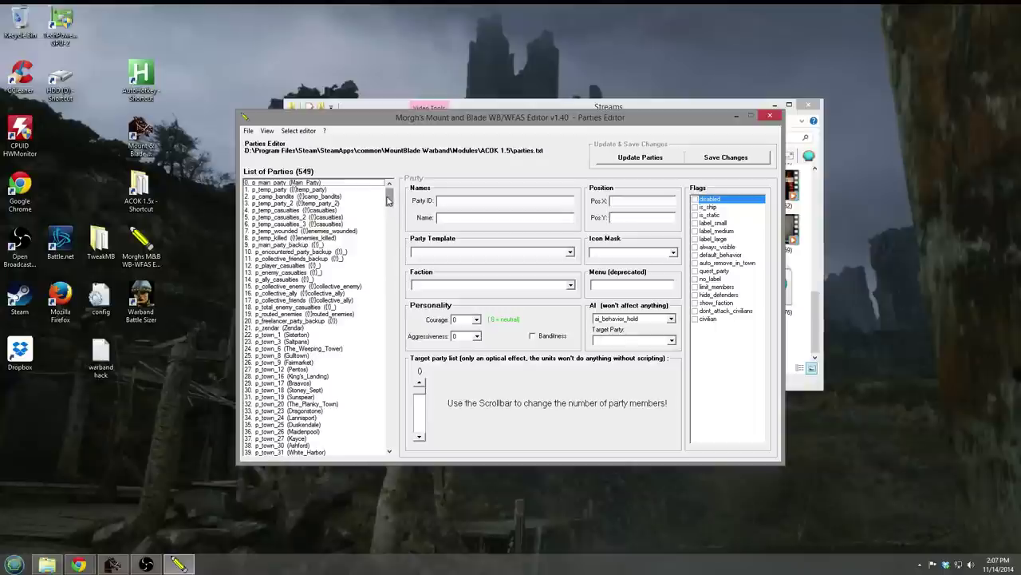
left_click_drag(388, 199, 388, 206)
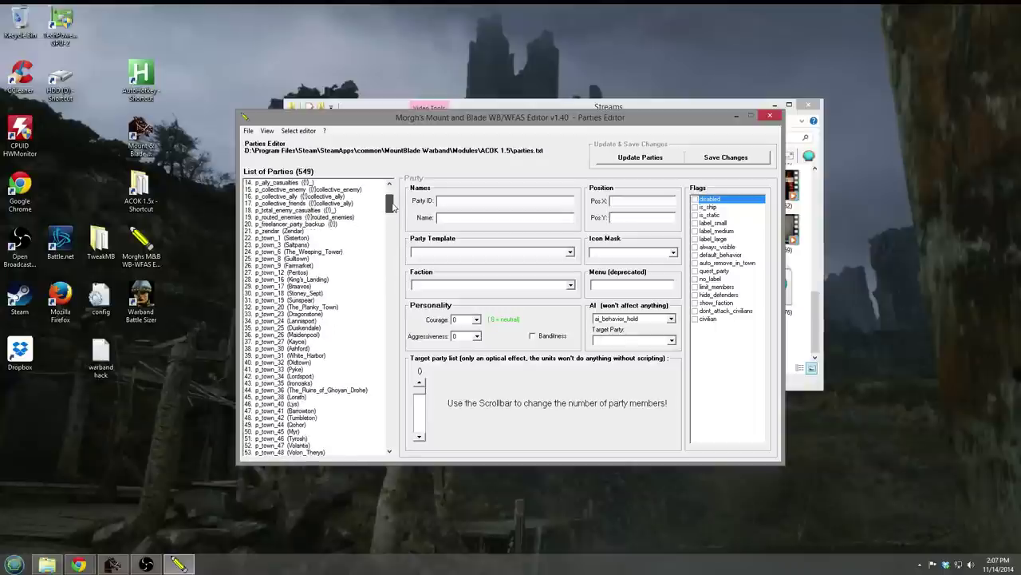
left_click(323, 253)
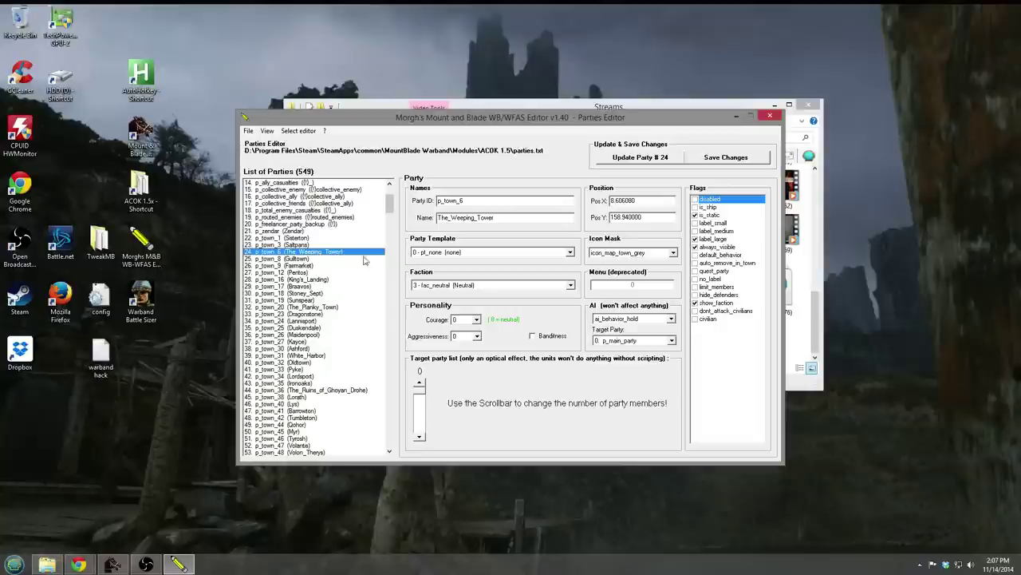
Look through the castle entries in the list of parties.
left_click_drag(388, 211, 393, 241)
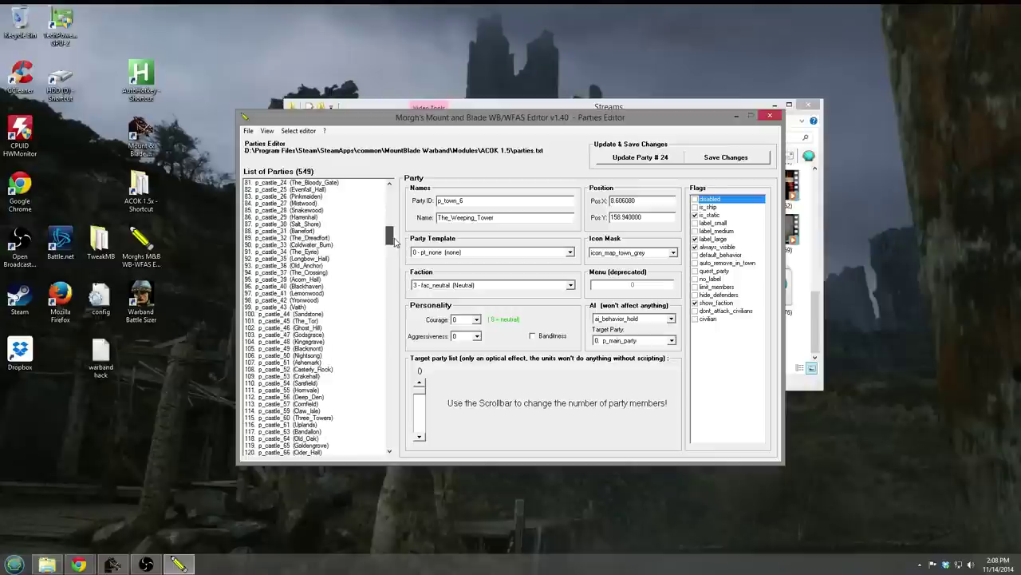
left_click_drag(396, 242, 397, 242)
left_click_drag(390, 238, 393, 238)
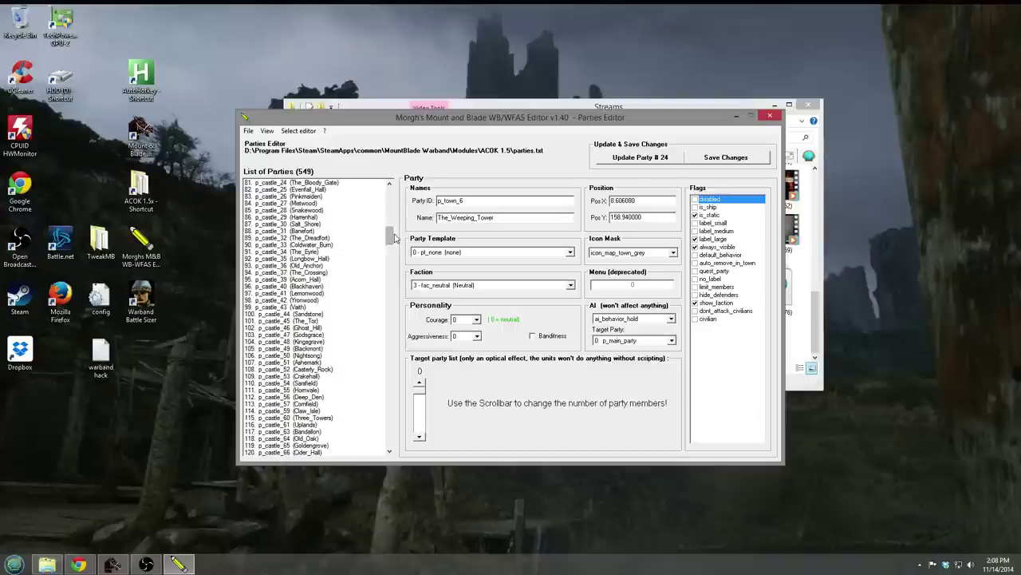
scroll(386, 325, "up", 1)
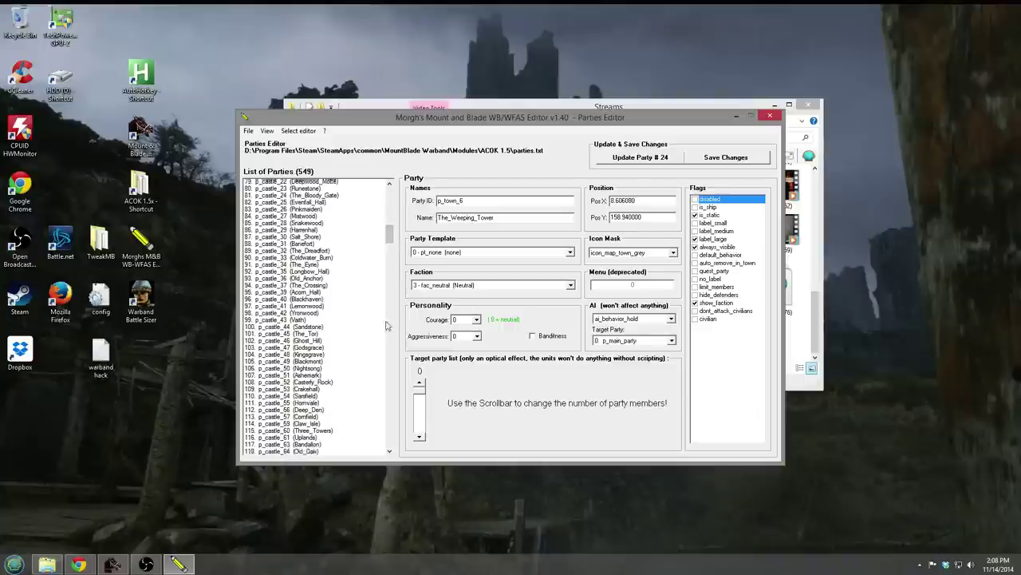
scroll(343, 299, "up", 6)
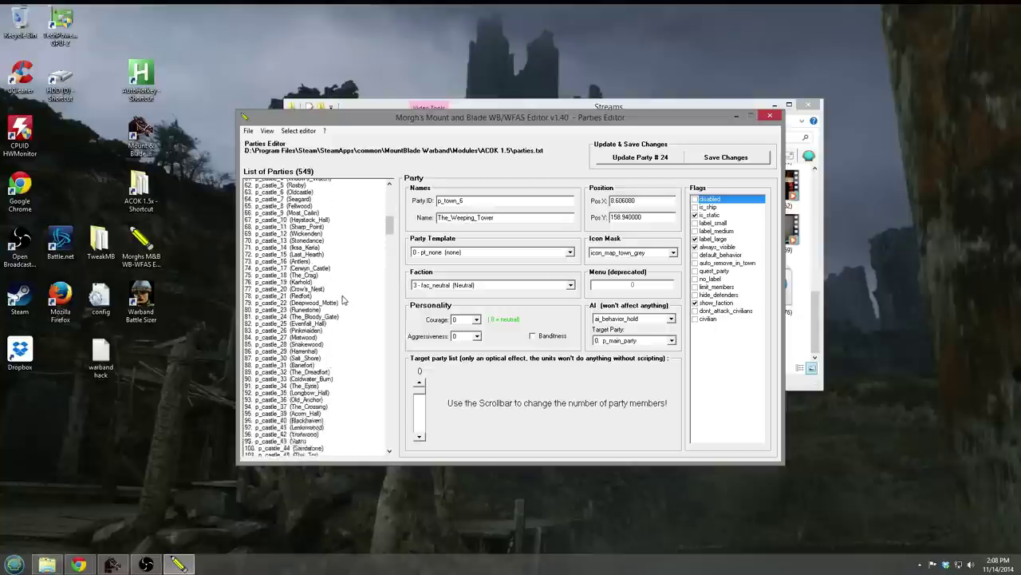
scroll(343, 299, "up", 3)
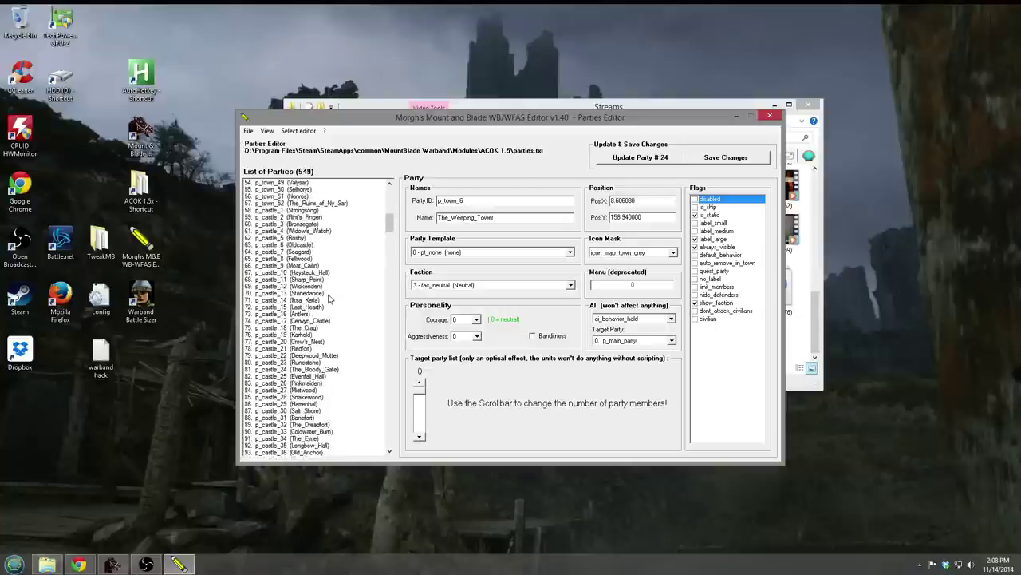
scroll(329, 298, "down", 10)
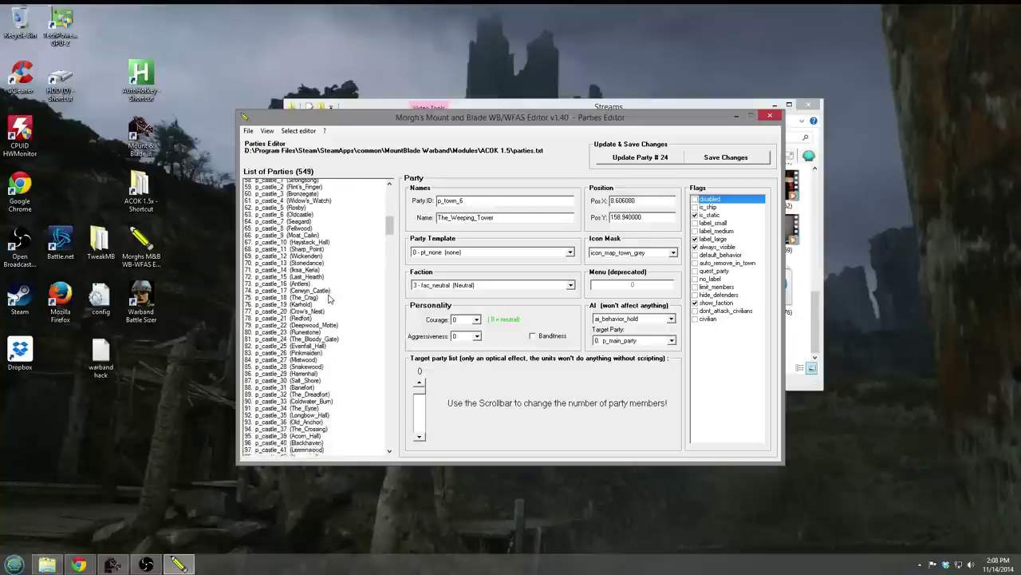
scroll(329, 298, "down", 6)
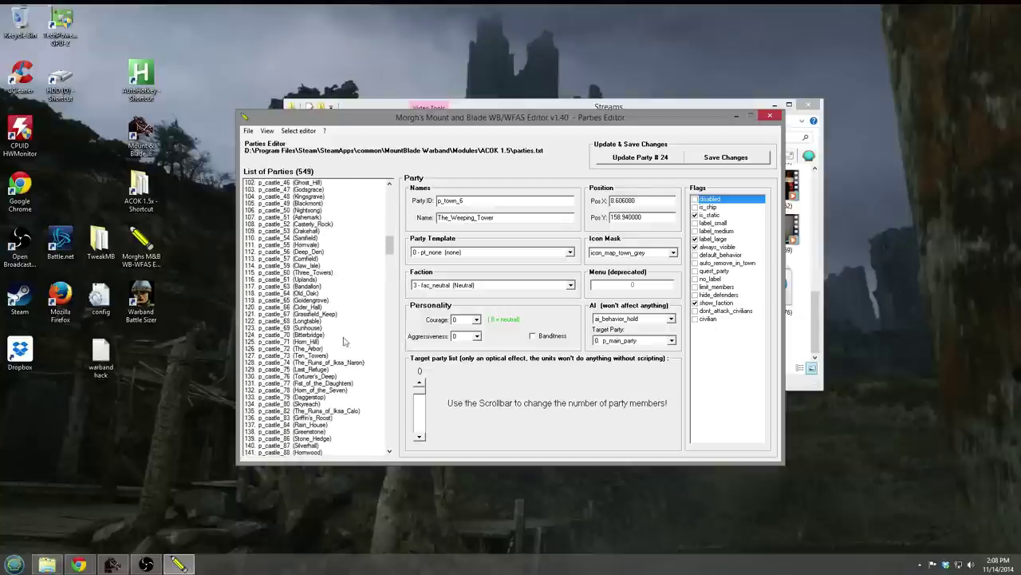
scroll(356, 340, "down", 10)
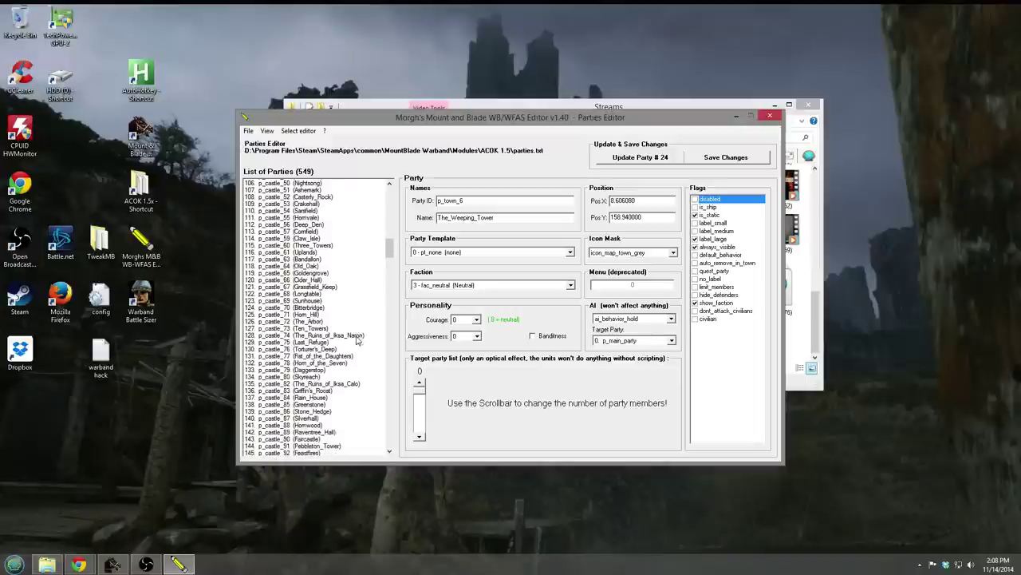
Set the Pos Y of p_castle_86 (Stone_Hedge) to -34.257000 and update the party.
left_click(337, 231)
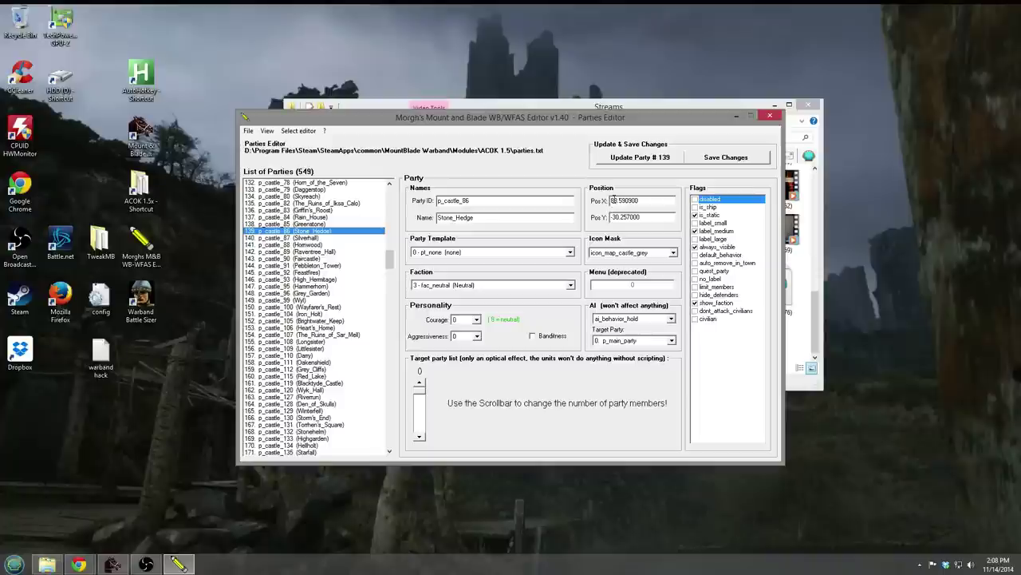
left_click_drag(617, 203, 571, 212)
type("4")
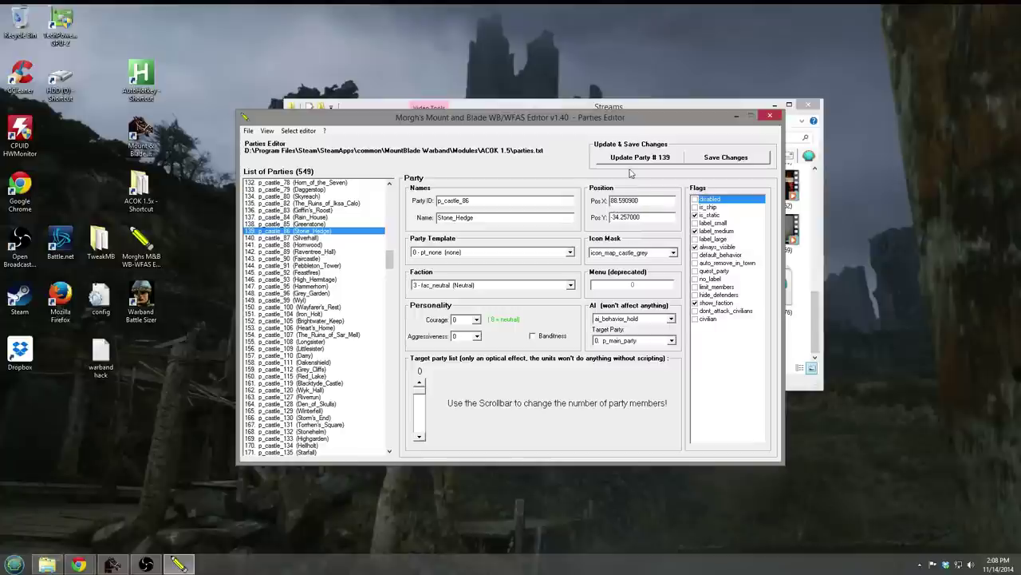
left_click(652, 158)
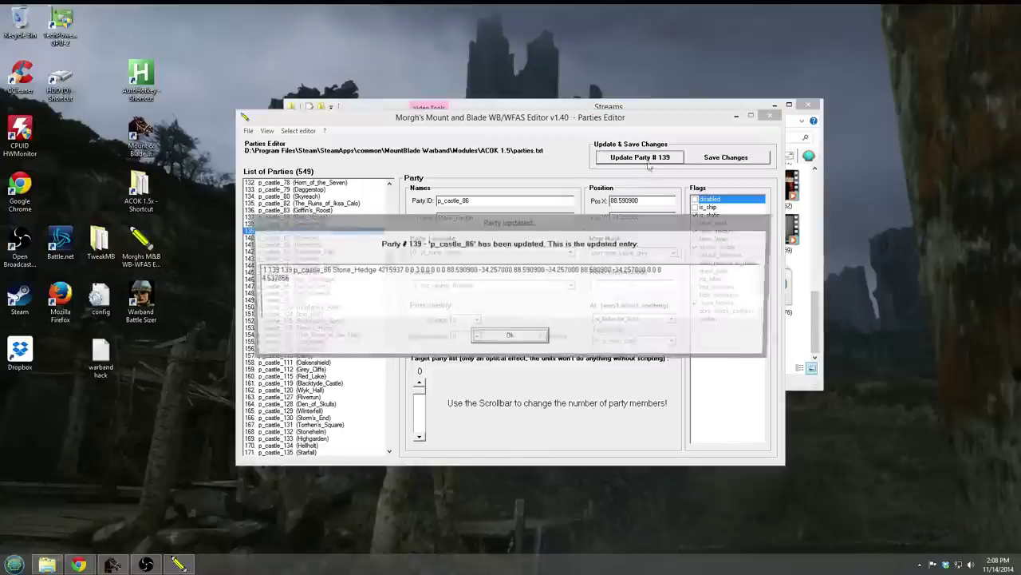
left_click(524, 337)
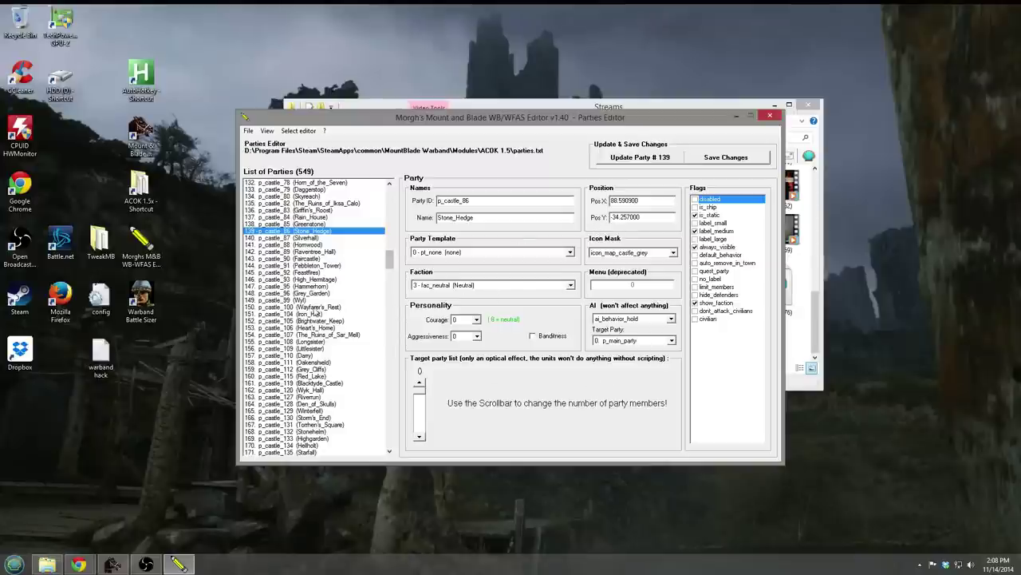
Check further castle and village records, including Red_Lake and Mousedown_Mill.
left_click(317, 313)
left_click(321, 375)
scroll(351, 276, "down", 6)
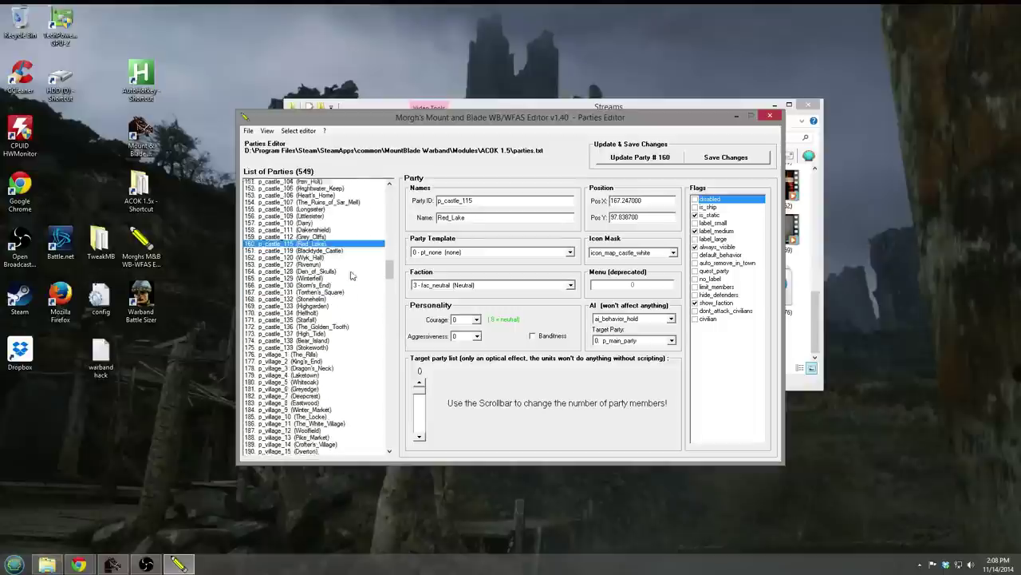
scroll(351, 275, "down", 9)
left_click(328, 313)
left_click(313, 369)
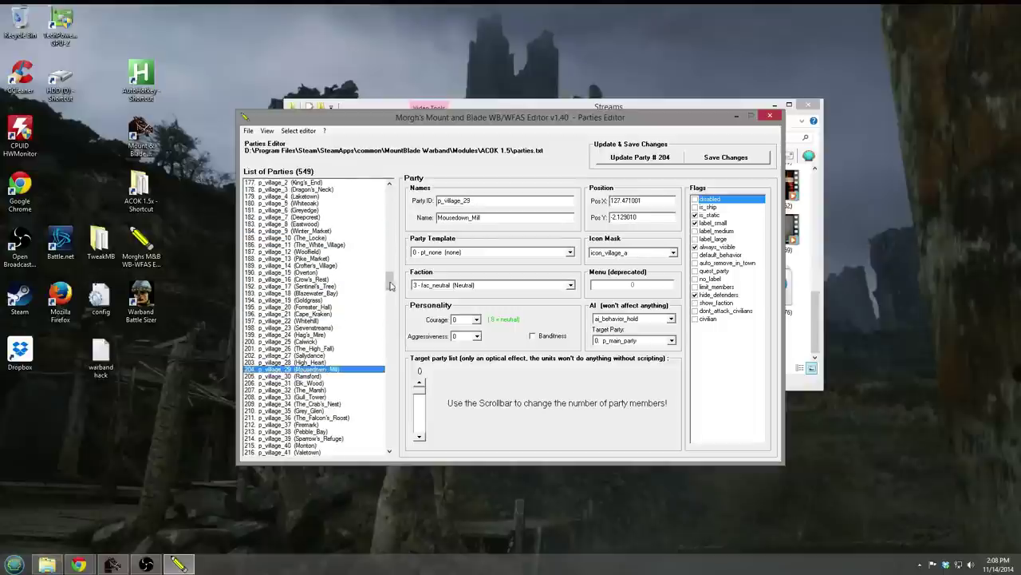
Examine the village records of The_White_Village, Sentinel's_Tree and Crofter's_Village.
mouse_move(391, 286)
left_mouse_down()
mouse_move(403, 204)
mouse_move(392, 209)
mouse_move(387, 328)
mouse_move(346, 427)
mouse_move(351, 451)
mouse_move(372, 419)
mouse_move(372, 286)
left_mouse_up()
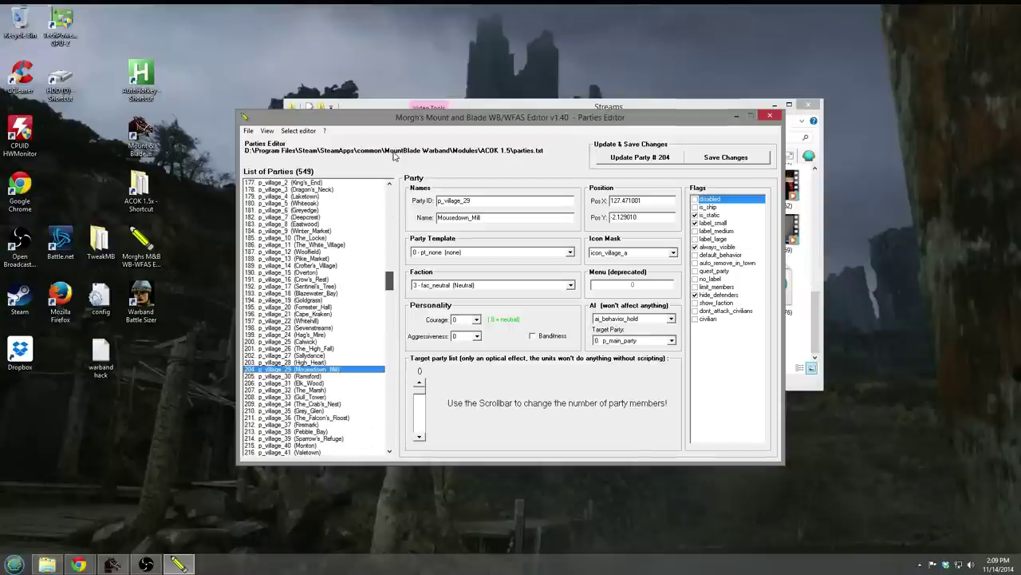
left_click(306, 352)
left_click(309, 244)
left_click(311, 285)
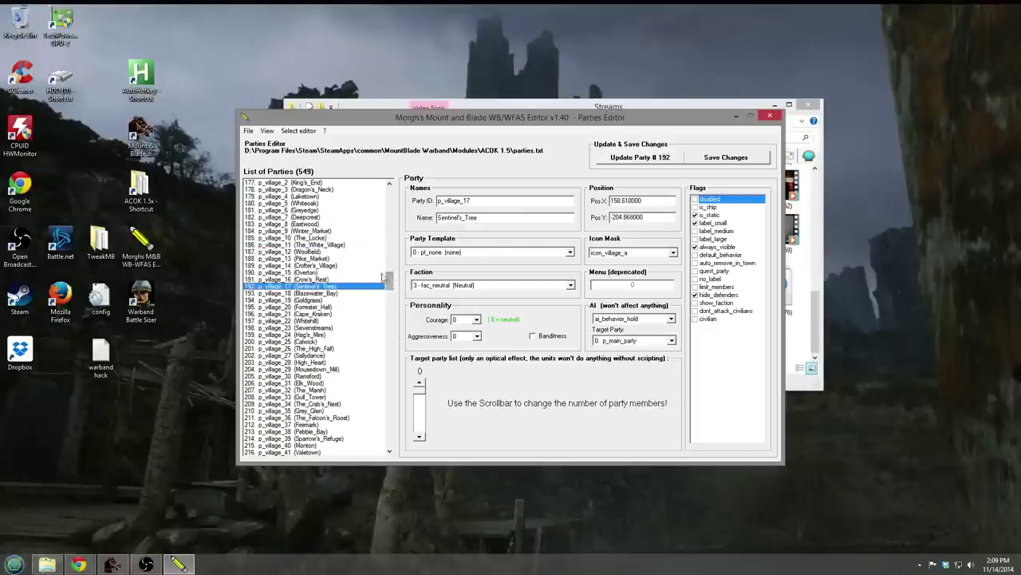
left_click(351, 266)
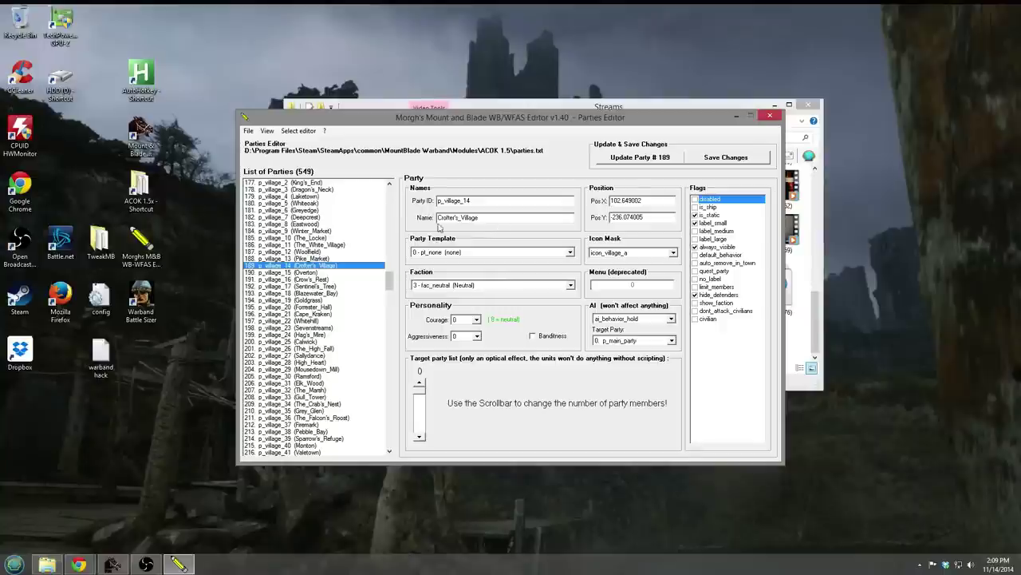
Return to the start of the party list and check p_temp_casualties_3, p_zendar and the town White_Harbor.
left_click_drag(389, 279, 391, 197)
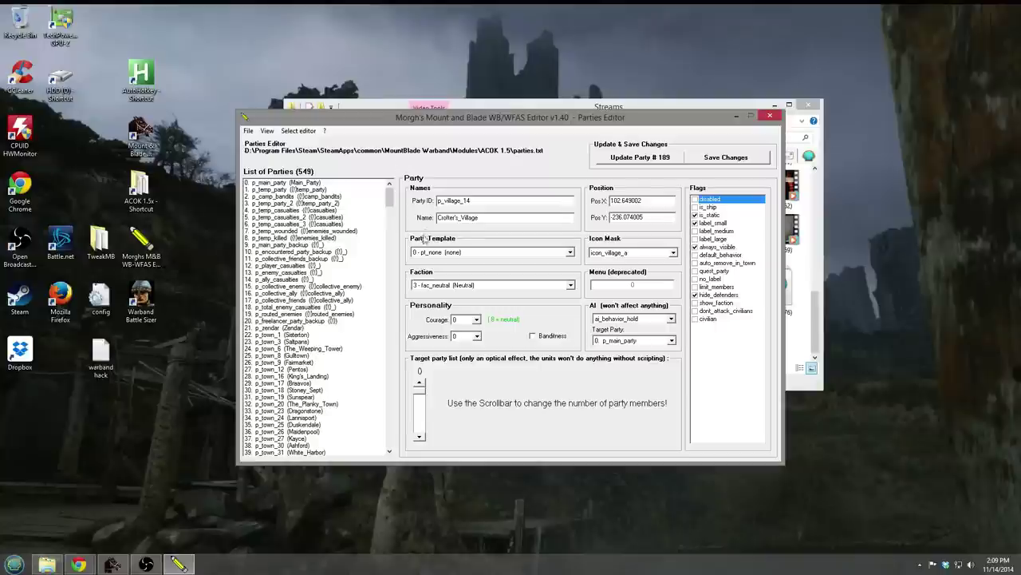
left_click(331, 224)
left_click(324, 327)
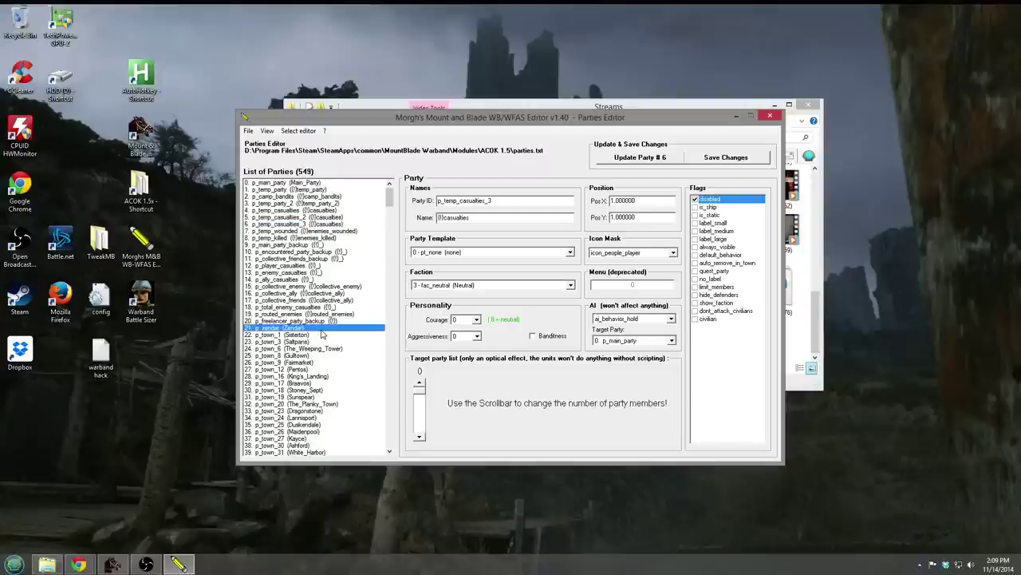
scroll(323, 335, "down", 8)
left_click(311, 286)
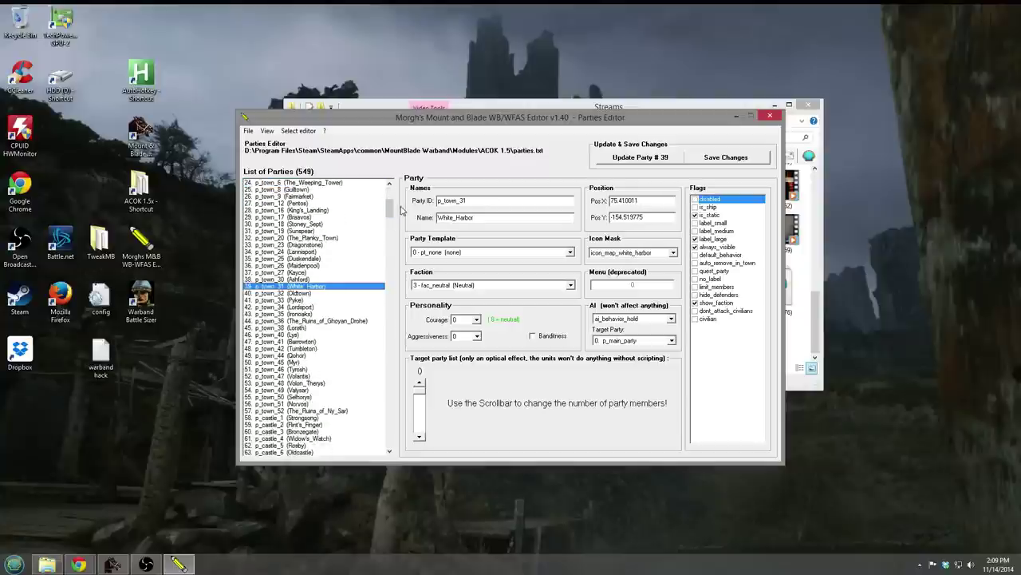
Switch to the party templates editor, discarding the unsaved party changes.
left_click(294, 131)
left_click(334, 169)
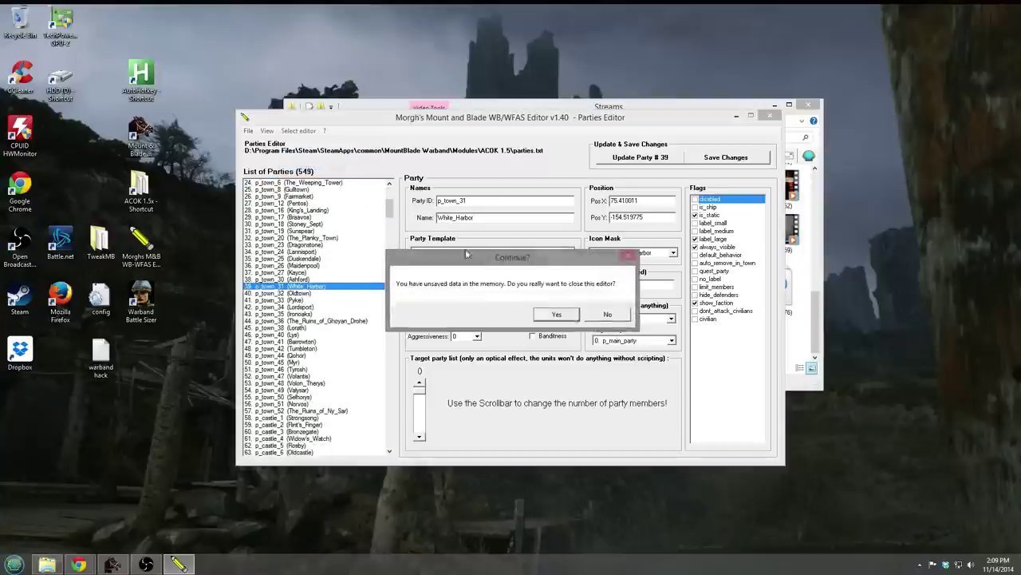
left_click(556, 314)
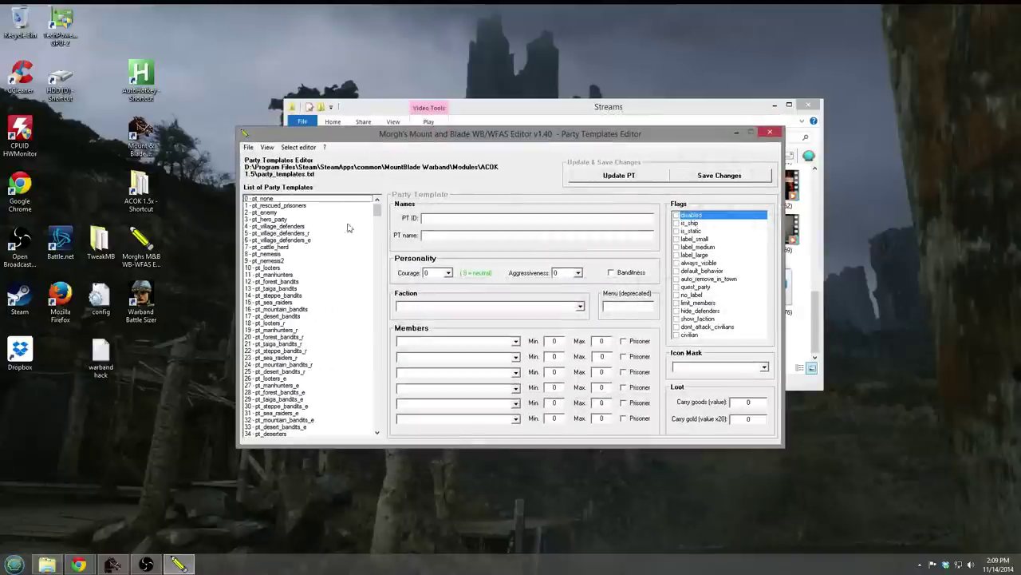
Open the template pt_kingdom_1_reinforcements_a and view the troops available for its second member slot.
left_click_drag(376, 210, 376, 239)
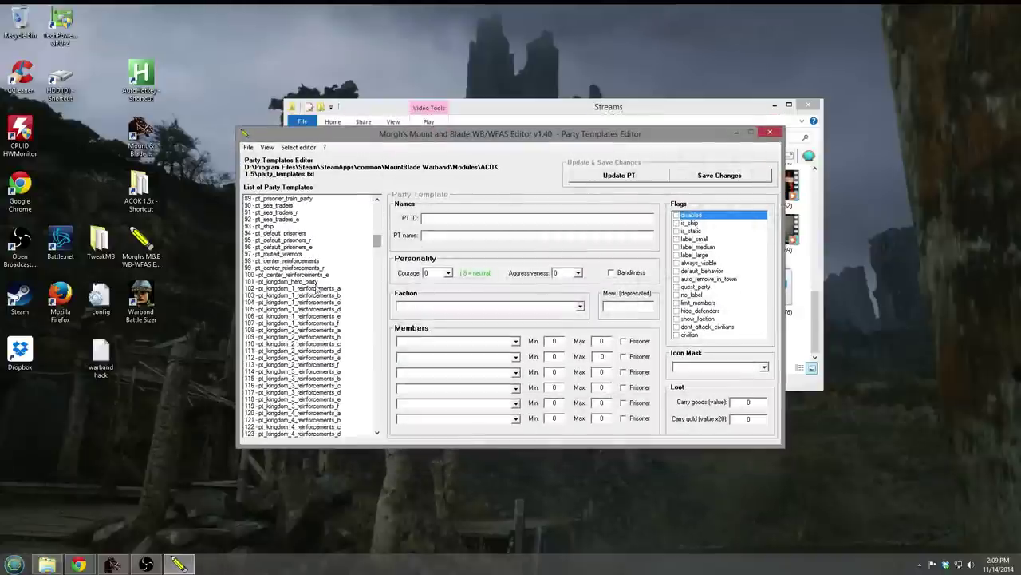
left_click(317, 289)
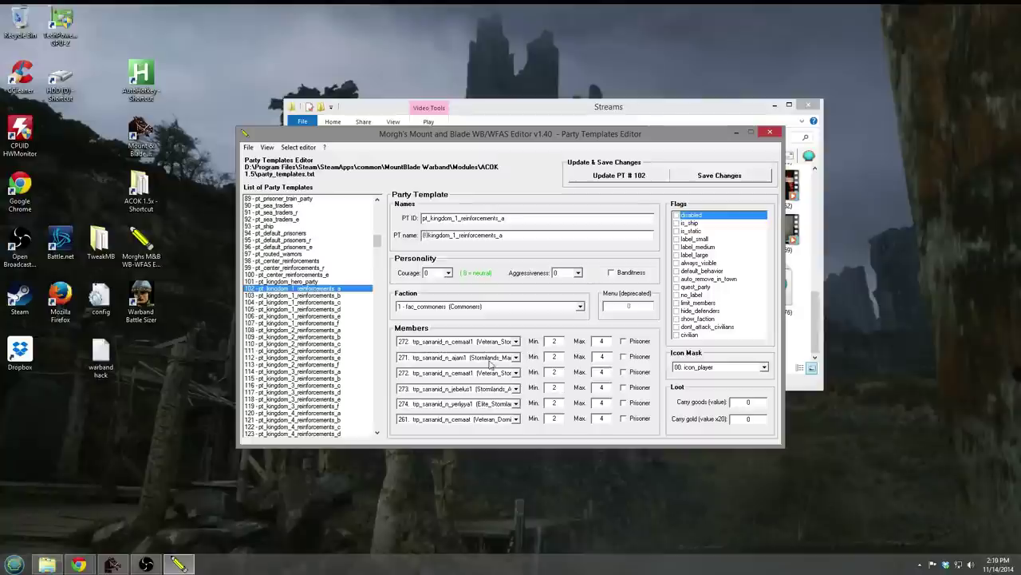
left_click(488, 357)
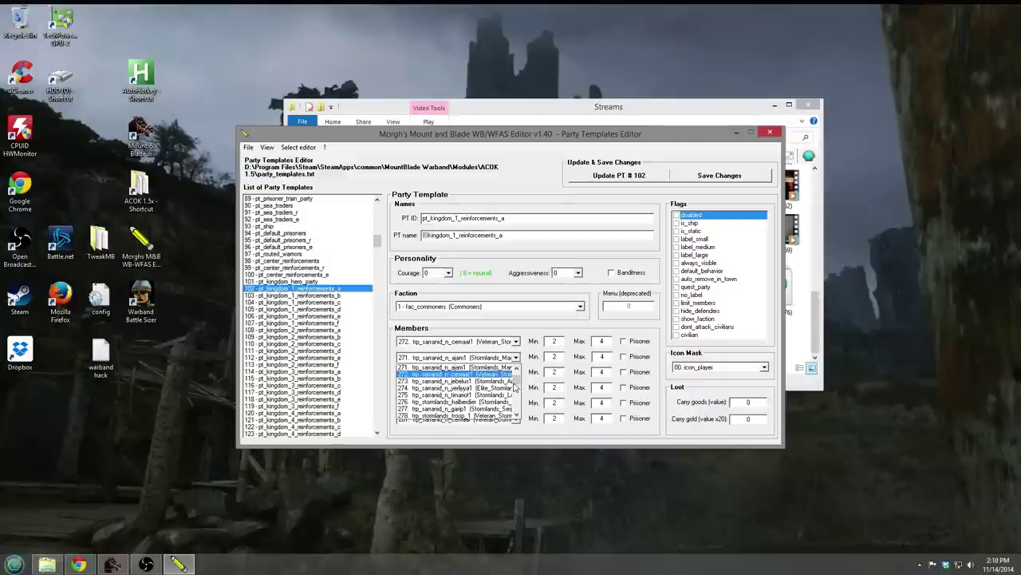
left_click(318, 344)
Go through the other kingdom_1 reinforcement templates and return to pt_kingdom_1_reinforcements_a.
left_click(305, 323)
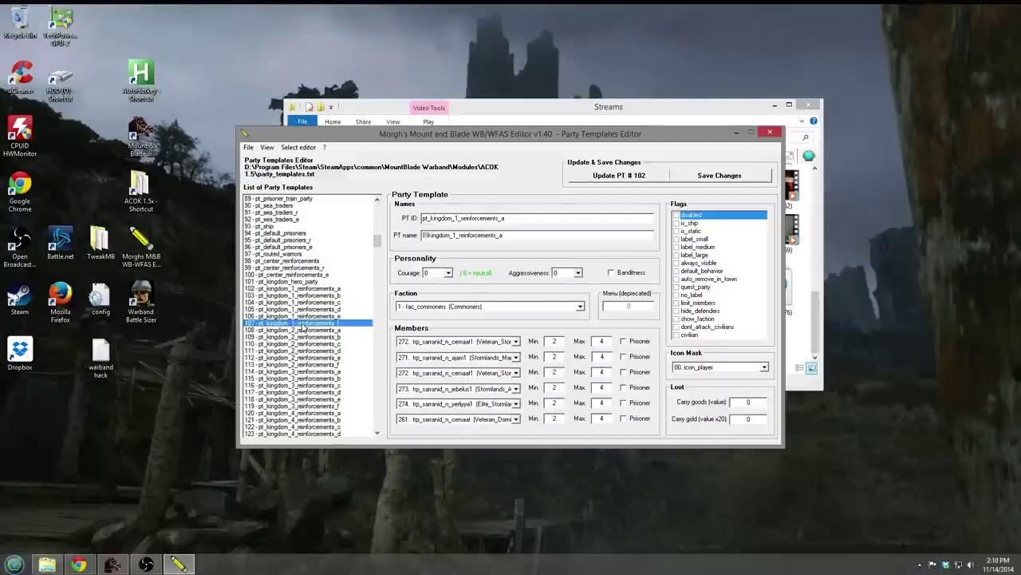
left_click(308, 310)
left_click(307, 282)
left_click(309, 289)
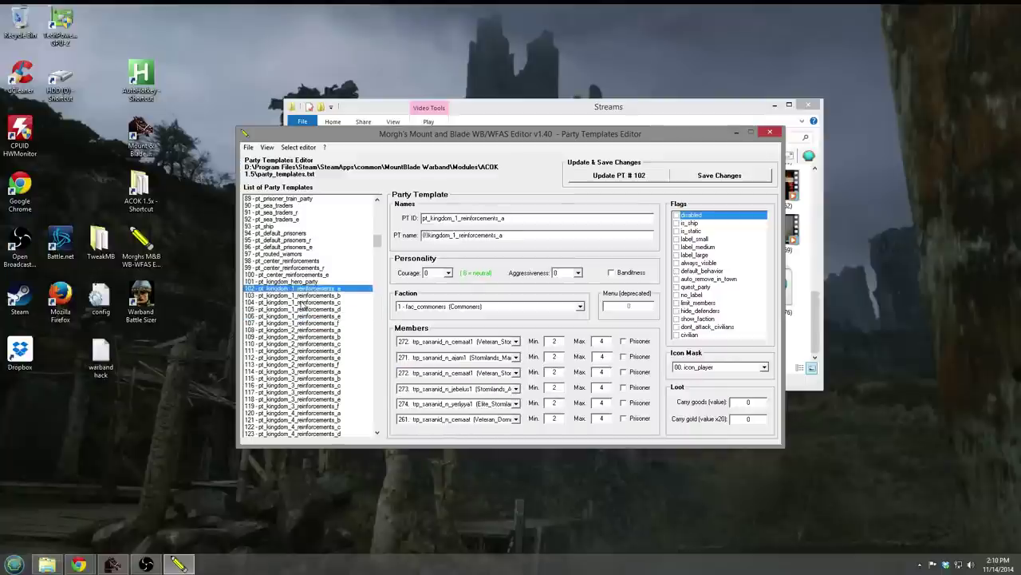
Go through the kingdom_1 reinforcement templates from b to f, ending on pt_kingdom_1_reinforcements_f.
left_click(308, 296)
left_click(308, 302)
left_click(308, 310)
left_click(308, 316)
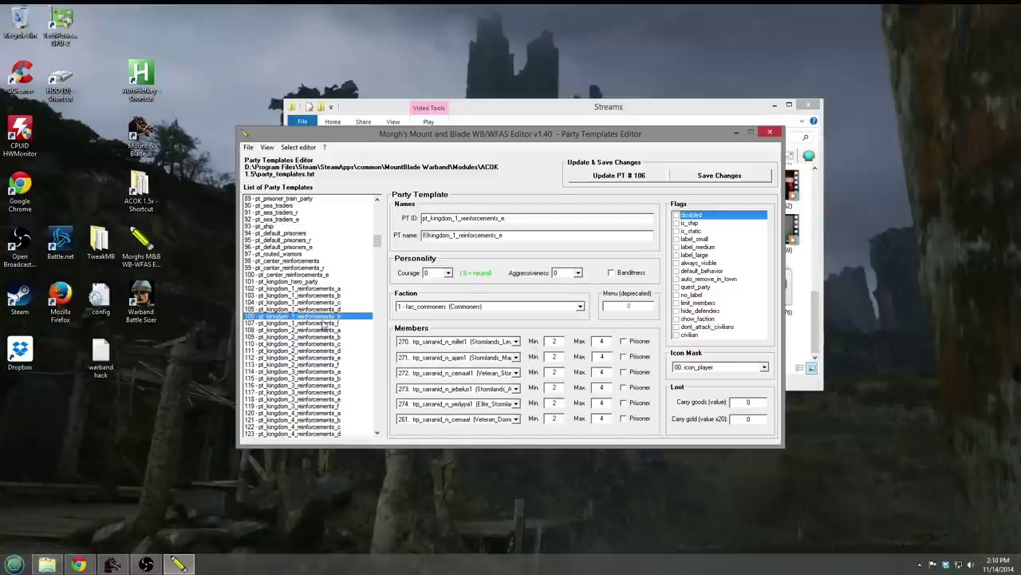
left_click(324, 323)
Keep troop 281 trp_sarranid_n_uluteci1 as the template's fifth member and assign the same troop to the sixth member slot.
left_click(516, 403)
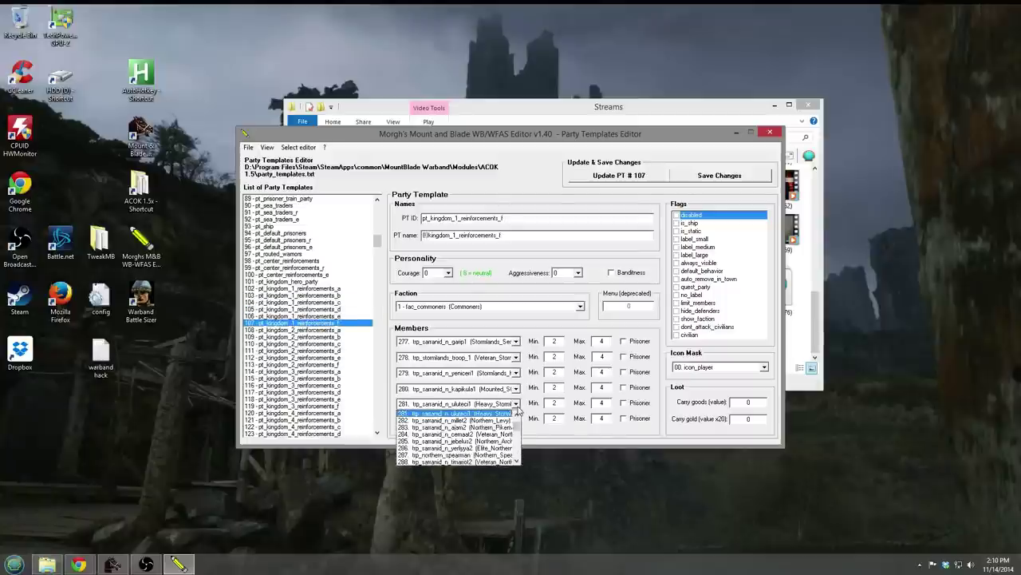
left_click(503, 415)
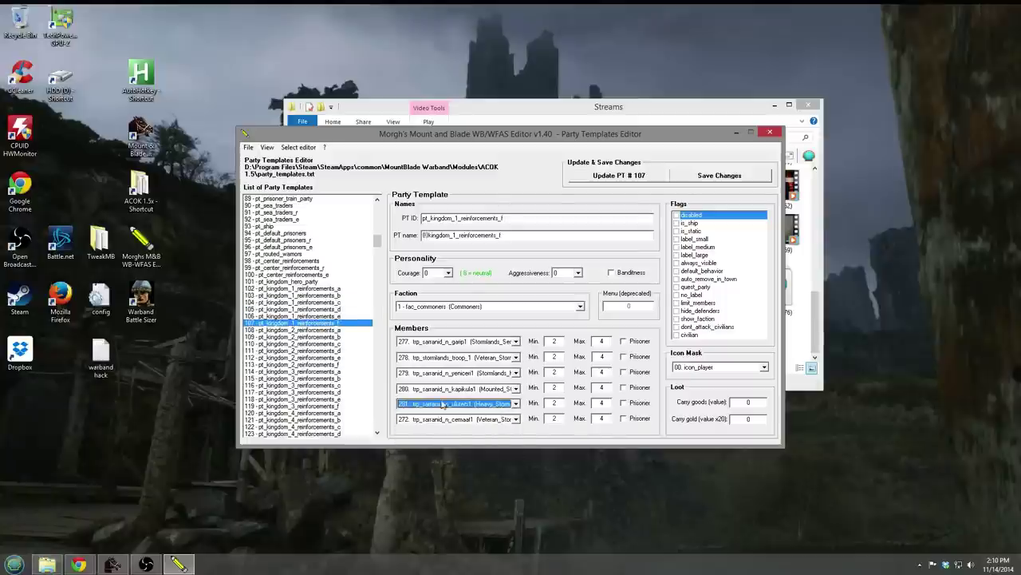
left_click(515, 419)
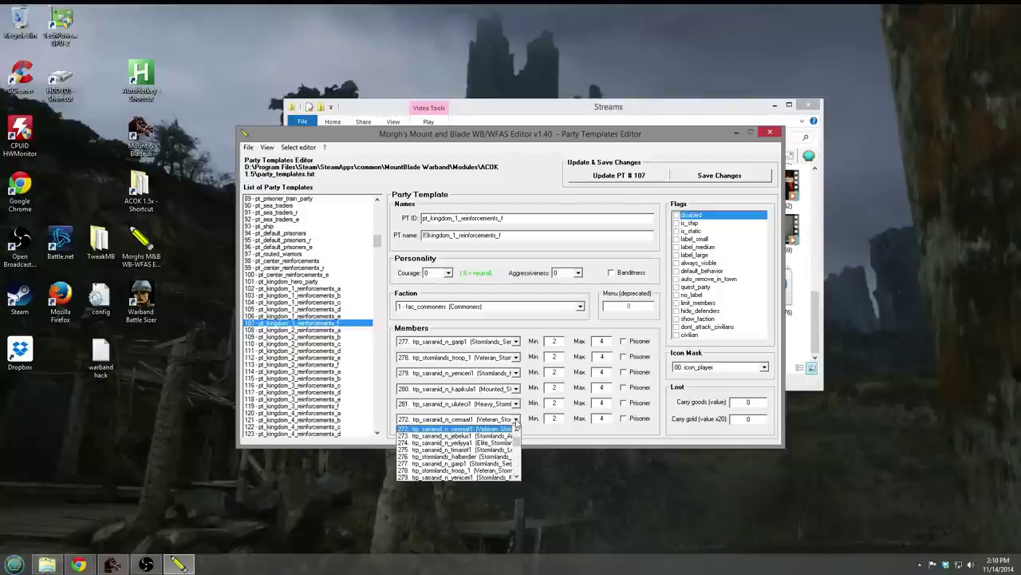
scroll(503, 452, "down", 6)
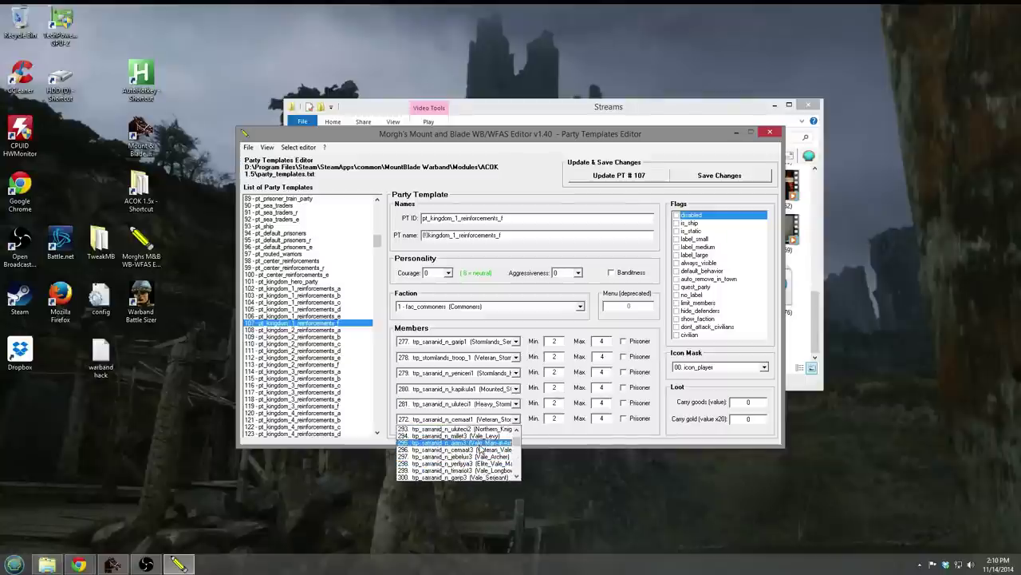
scroll(455, 453, "up", 1)
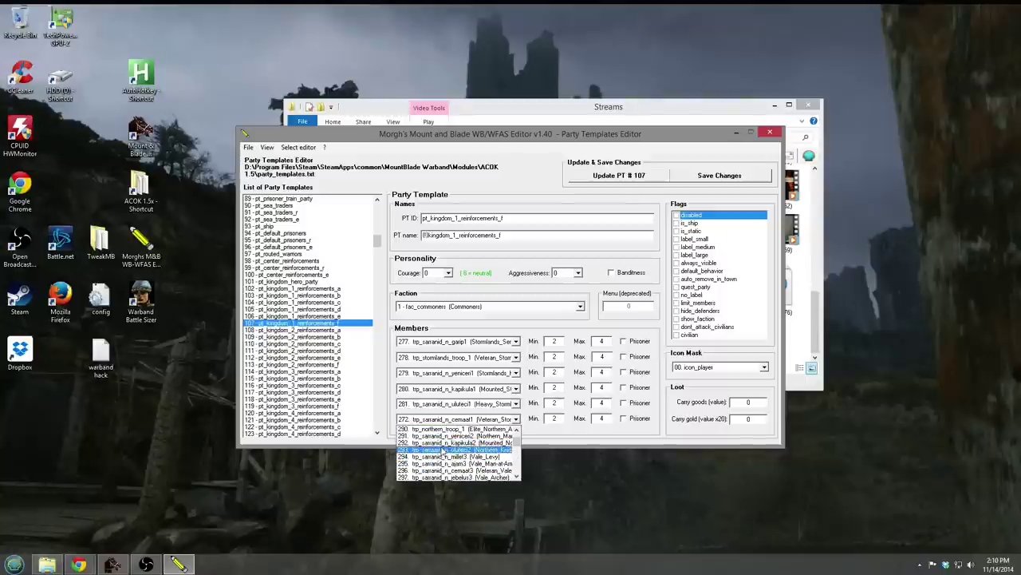
scroll(447, 450, "up", 3)
scroll(452, 444, "up", 1)
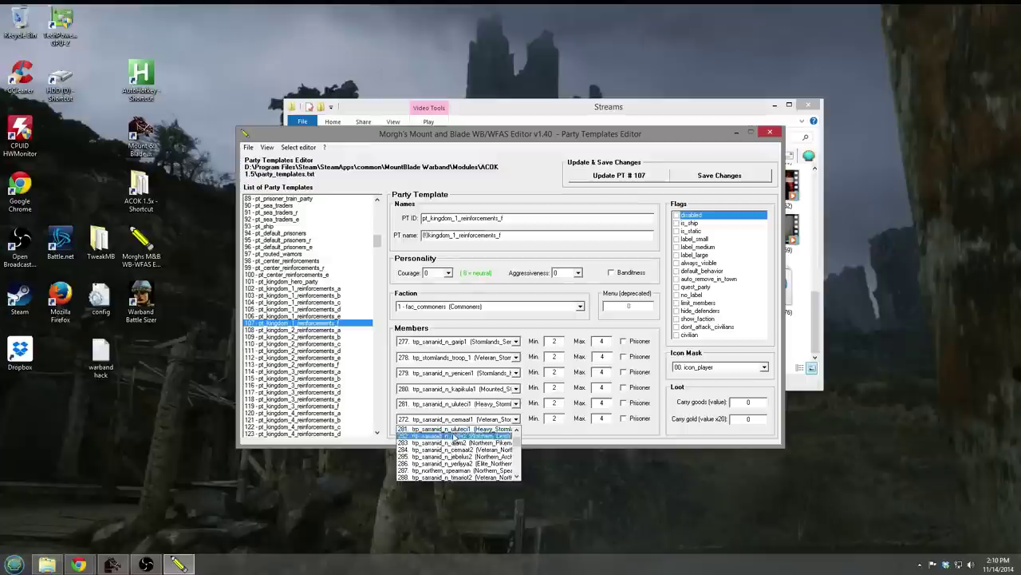
left_click(470, 429)
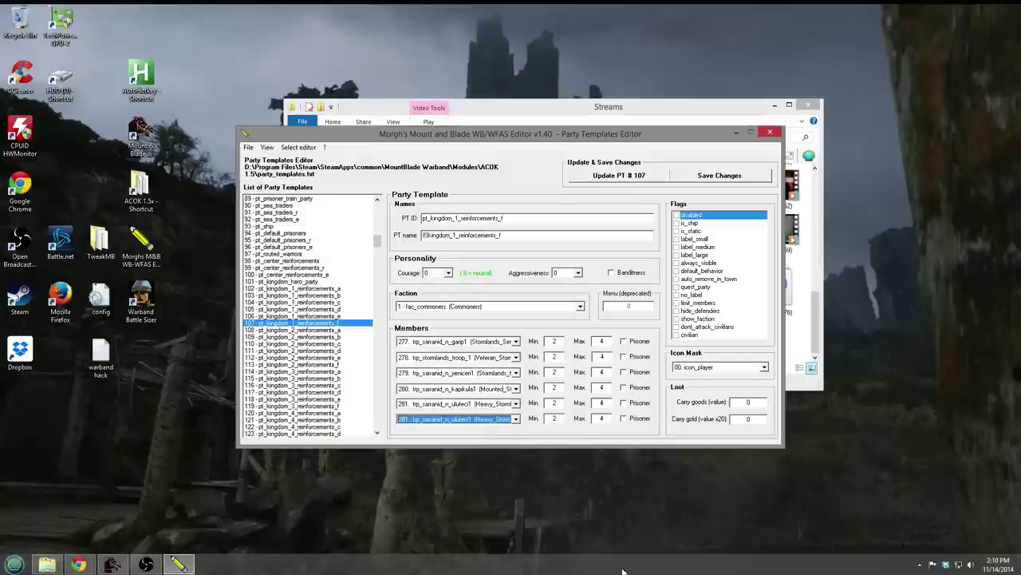
Set the last three member slots to minimum 10 and maximum 20, and change the fourth member to troop 281 trp_sarranid_n_uluteci1.
double_click(561, 423)
type("10")
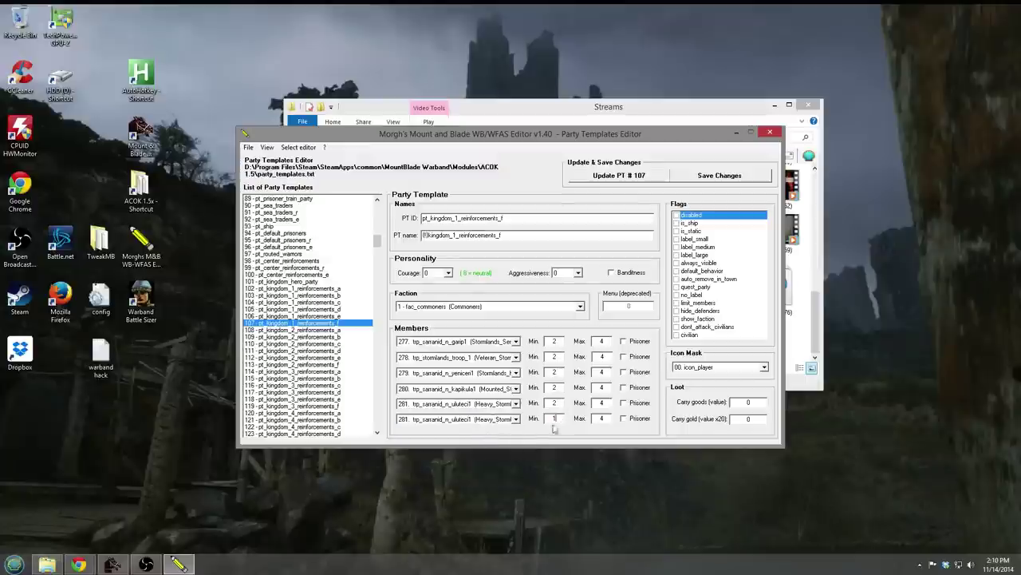
type("20")
key("Tab")
type("20")
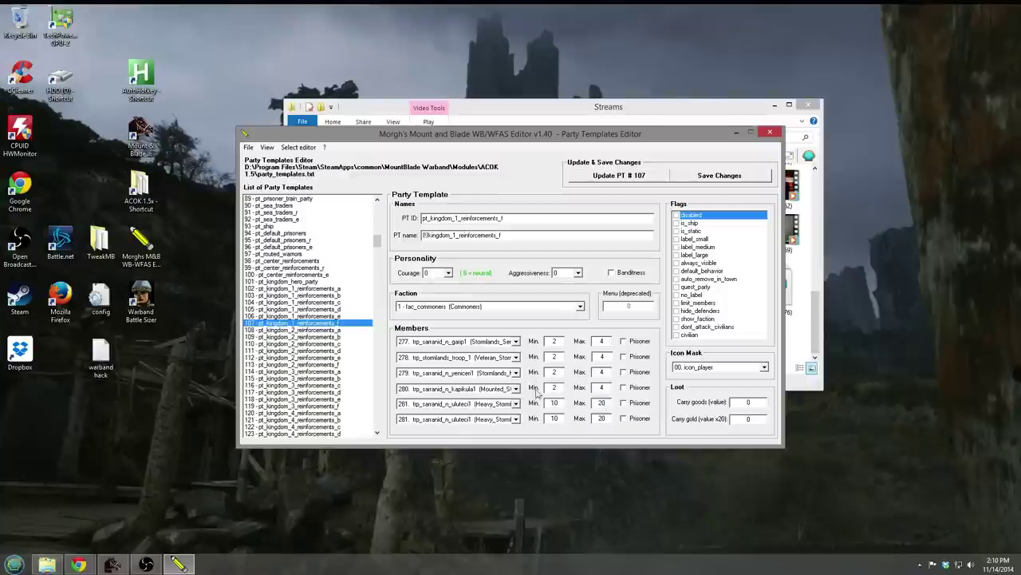
left_click_drag(610, 403, 591, 404)
type("4")
left_click(516, 389)
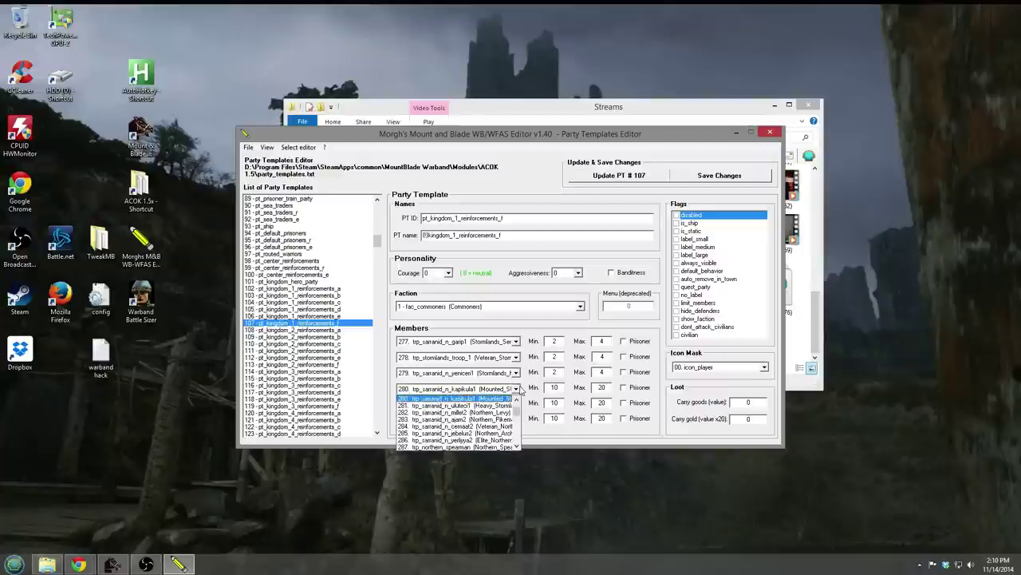
left_click(503, 406)
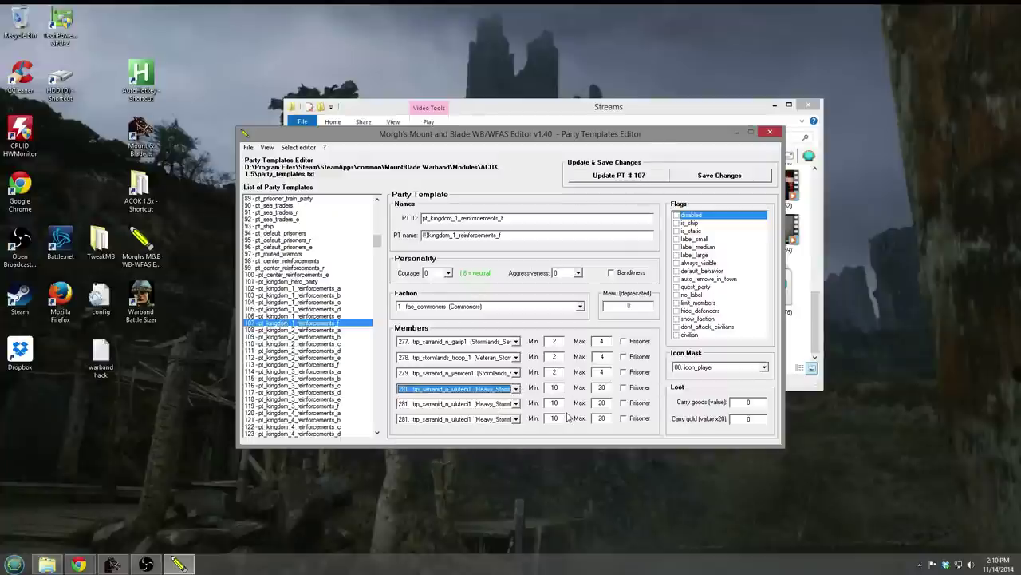
Check pt_kingdom_1_reinforcements_b and then the members of pt_kingdom_13_reinforcements_c further down the template list.
left_click(335, 275)
left_click(330, 296)
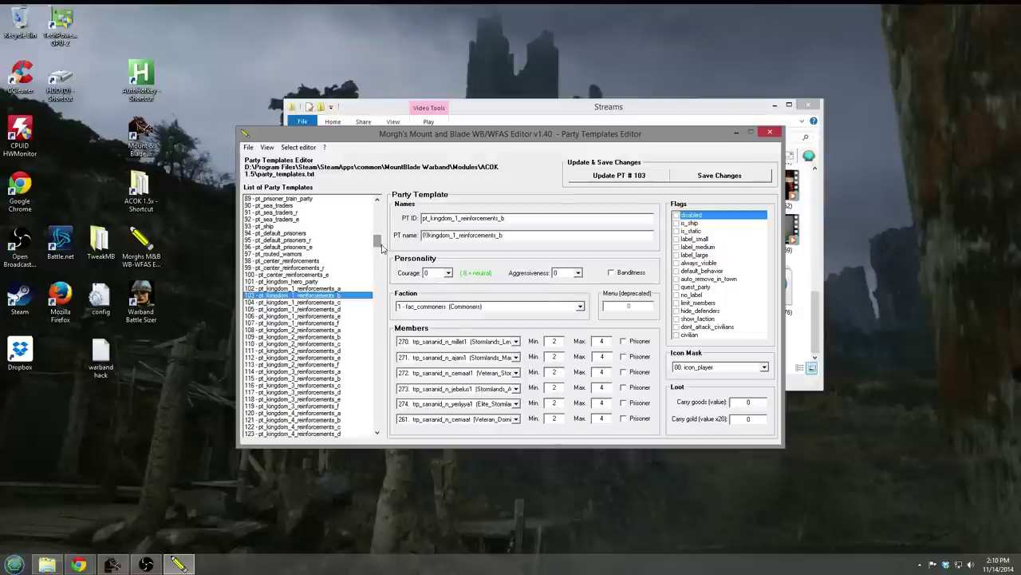
left_click_drag(382, 248, 380, 275)
left_click(321, 295)
left_click(321, 273)
left_click(321, 219)
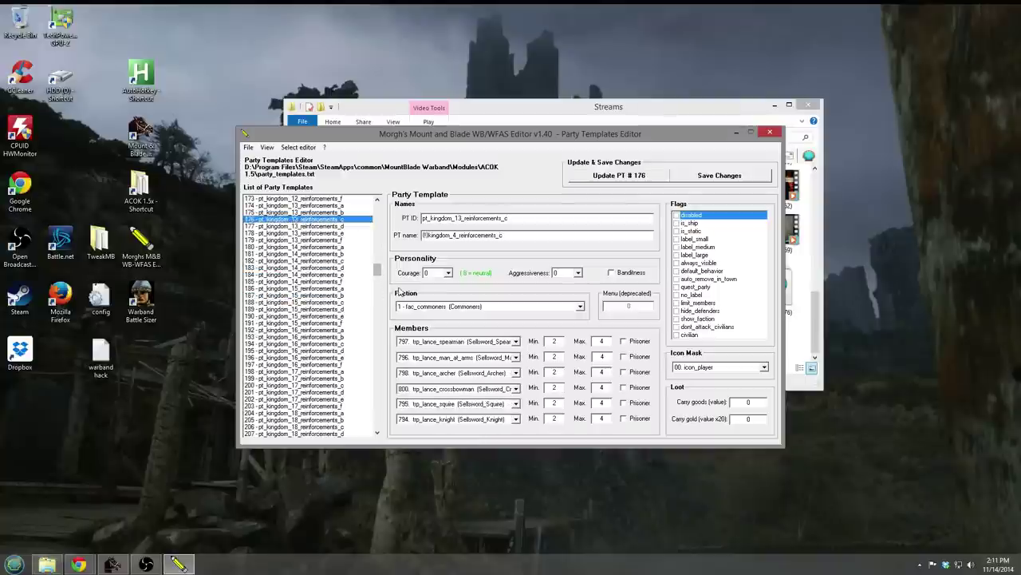
Compare the kingdom_11 reinforcement templates c, a and b, ending on pt_kingdom_11_reinforcements_a.
left_click_drag(381, 269, 381, 264)
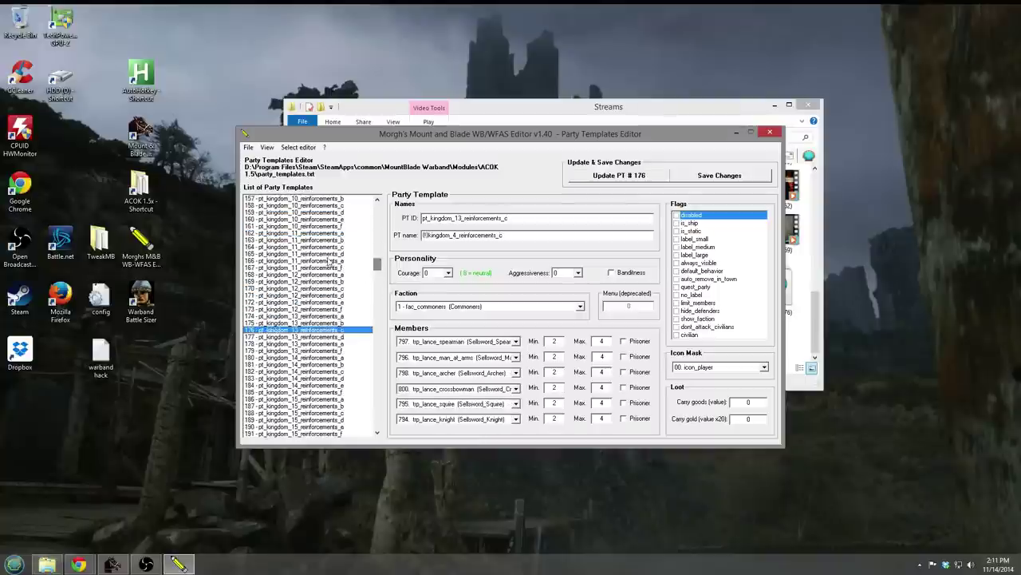
left_click(322, 248)
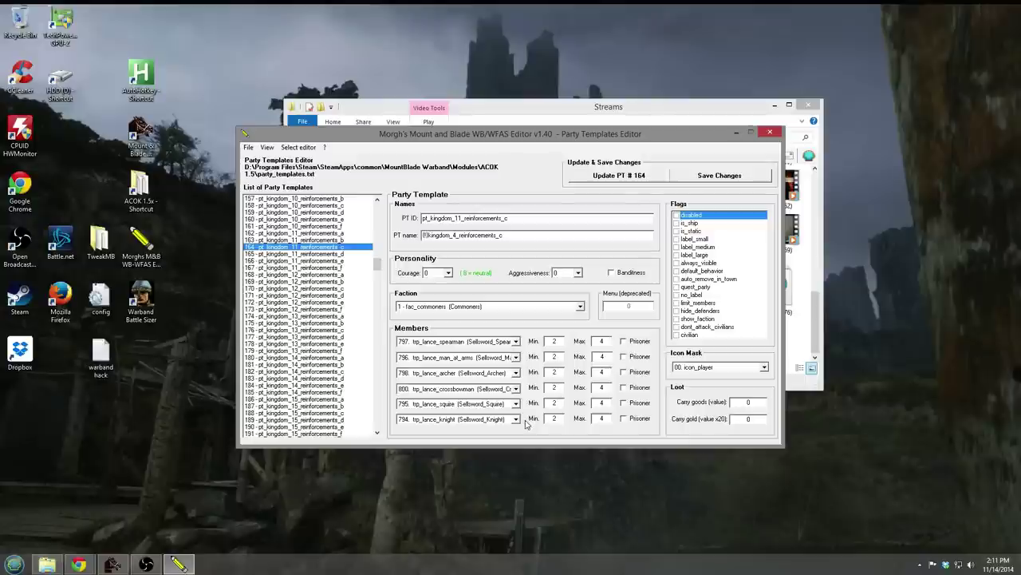
left_click(331, 231)
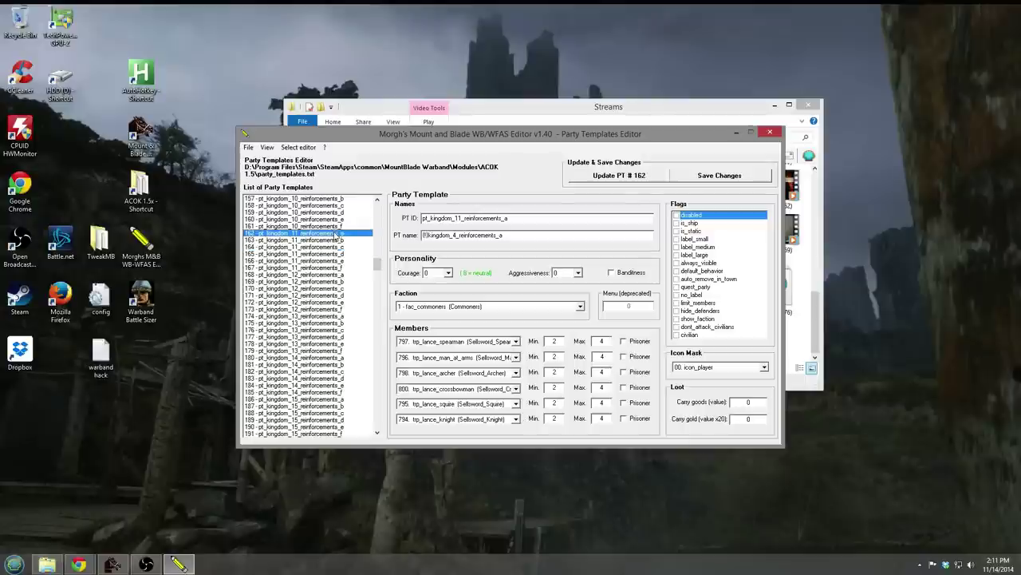
left_click(334, 240)
left_click(324, 233)
Set the first member of pt_kingdom_11_reinforcements_a to troop 237 trp_rhodok_e_veterano.
left_click(515, 341)
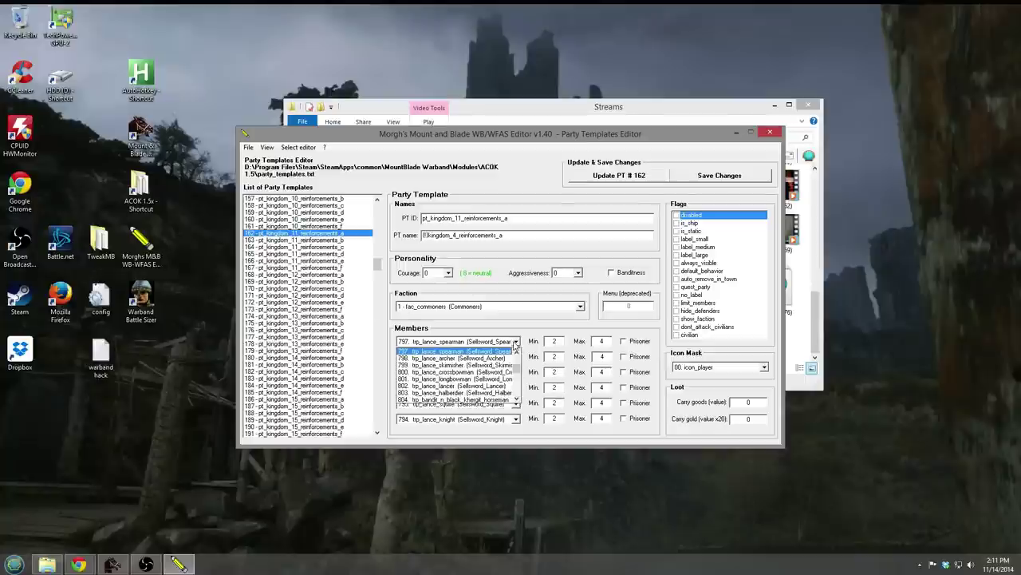
left_click_drag(515, 374, 517, 367)
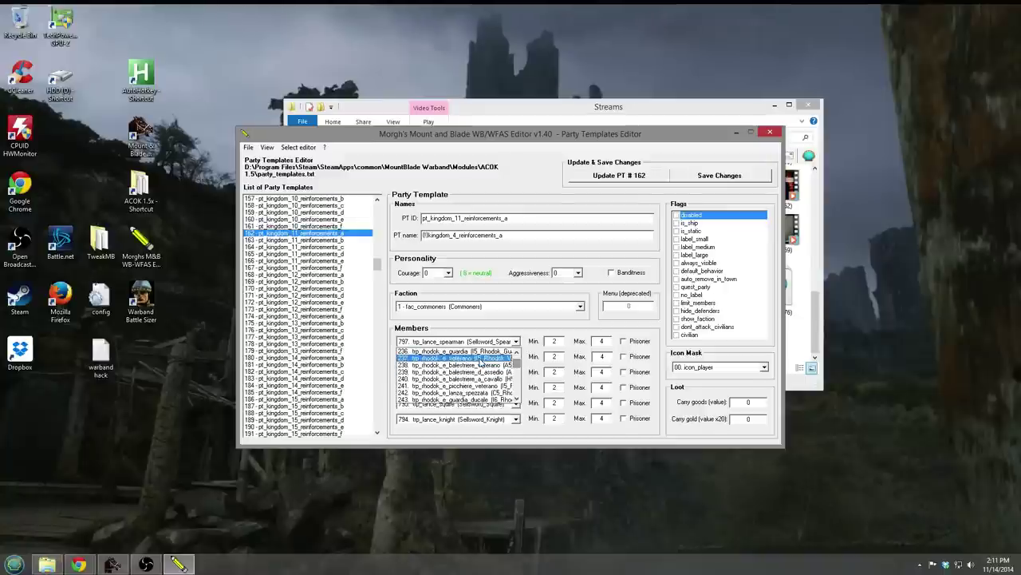
left_click(481, 359)
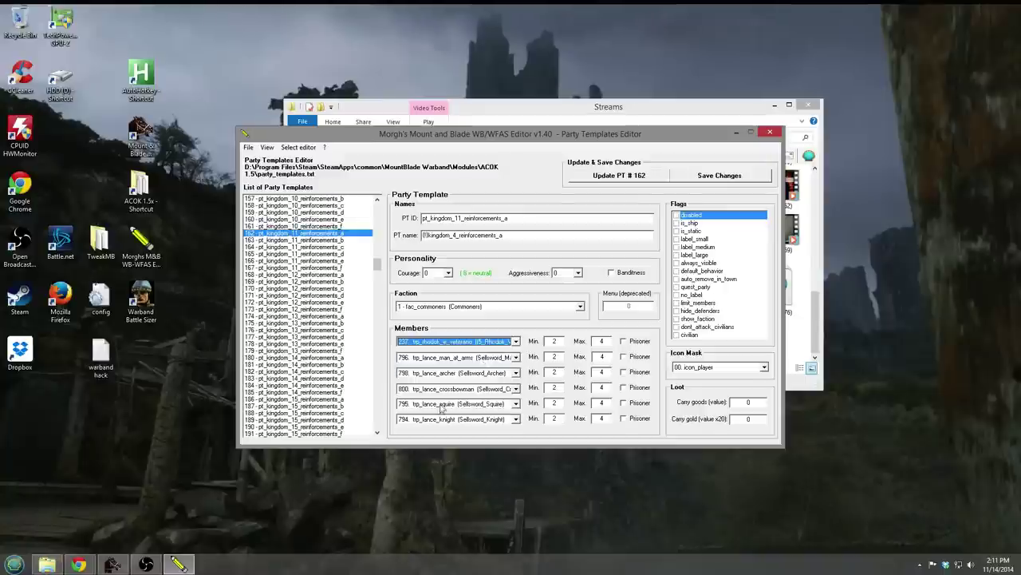
Set the template's second member to troop 70 trp_swadian_messenger and look through the Stormlands and Northern troops in its list.
left_click(515, 357)
key("End")
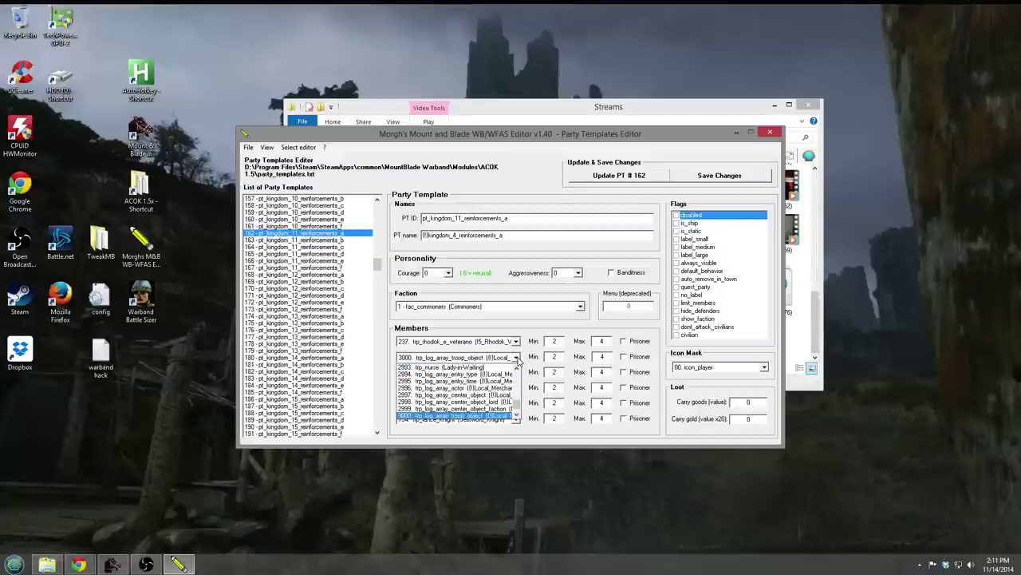
key("3")
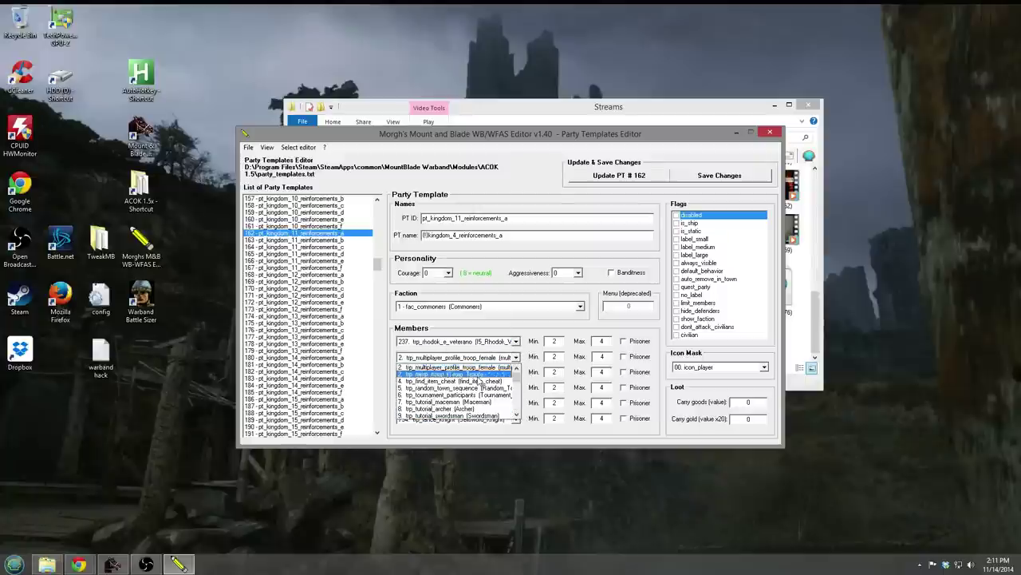
key("0")
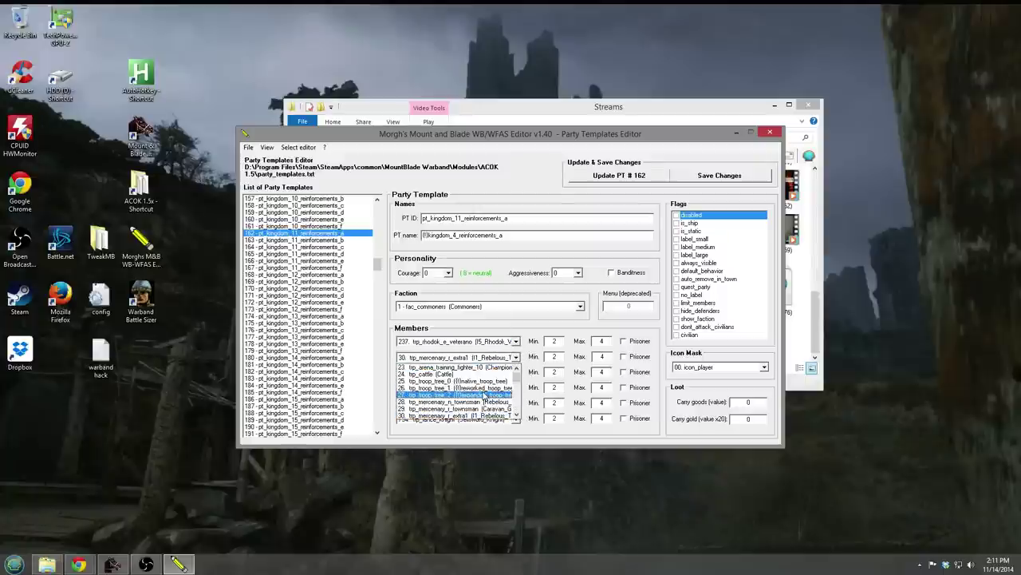
key("7")
key("0")
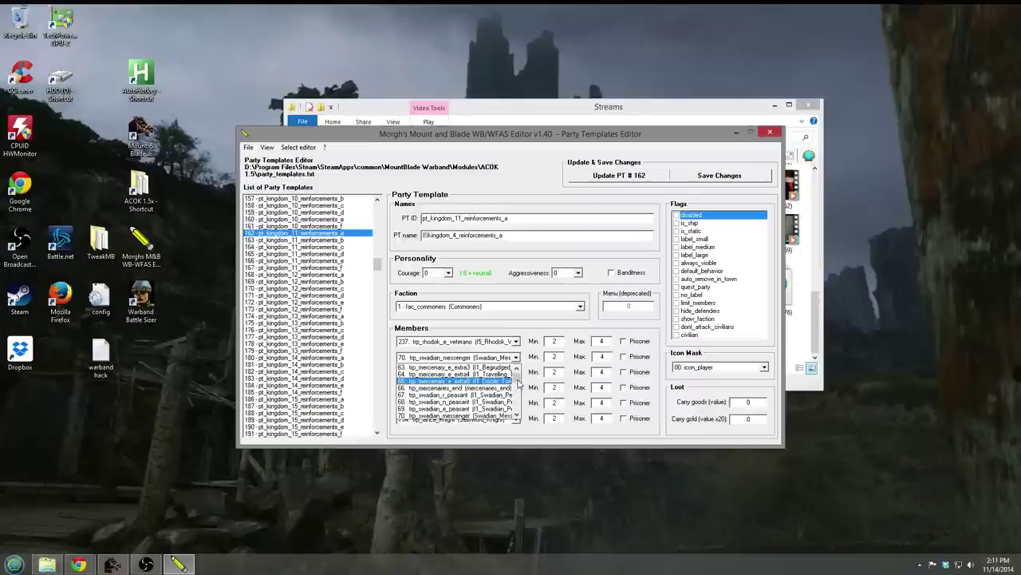
scroll(515, 382, "down", 20)
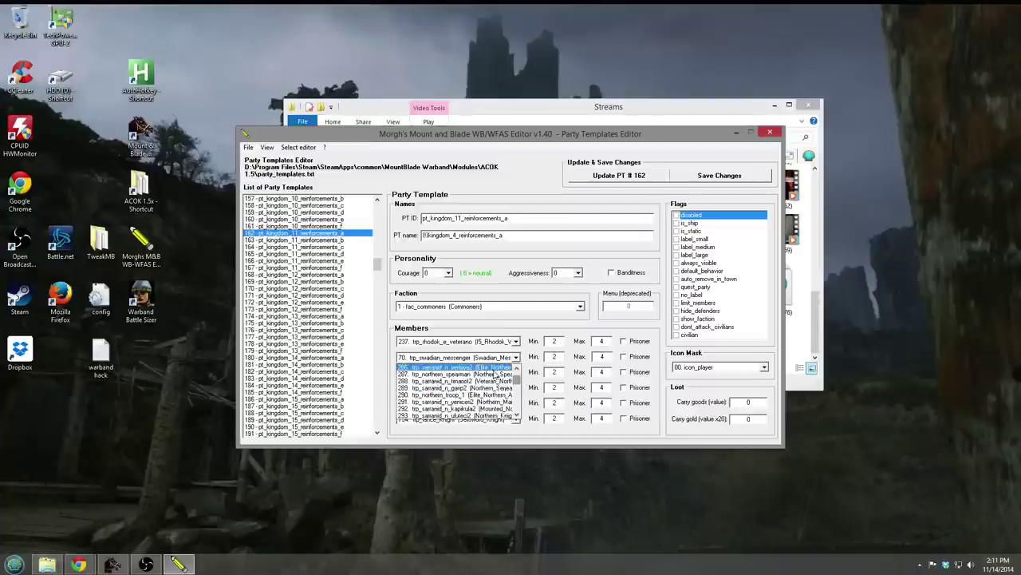
scroll(495, 375, "up", 6)
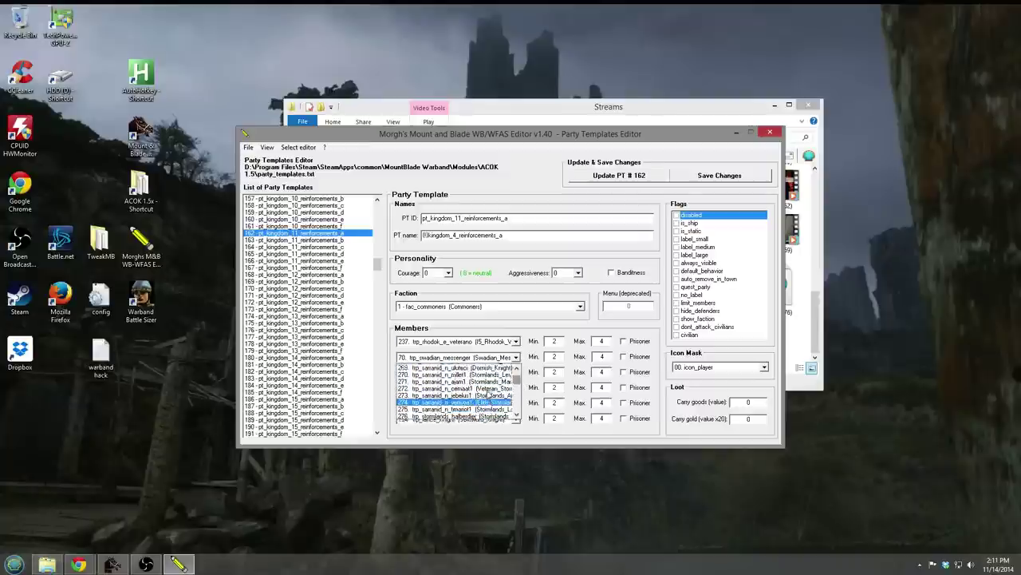
scroll(478, 401, "down", 2)
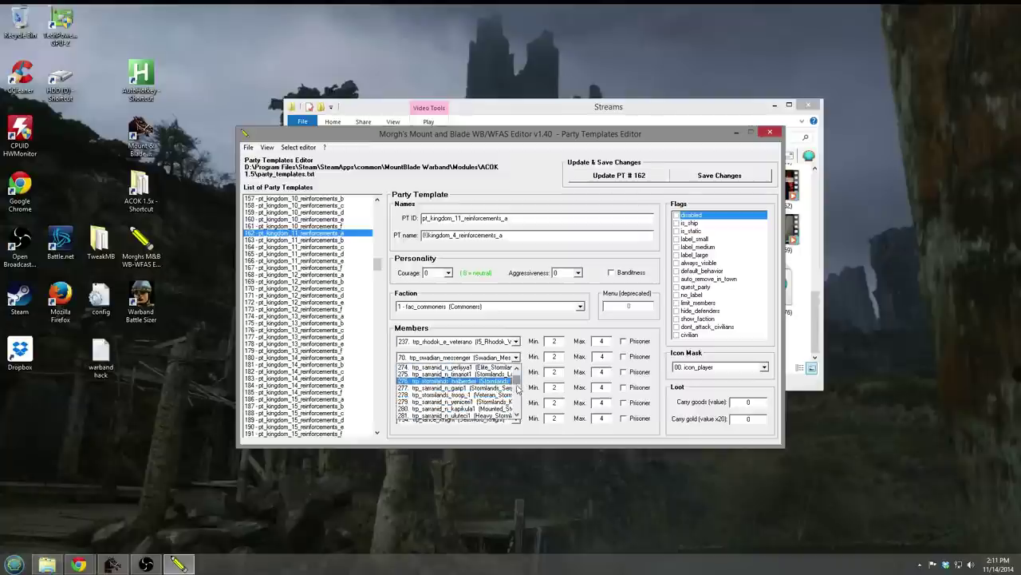
left_click(469, 351)
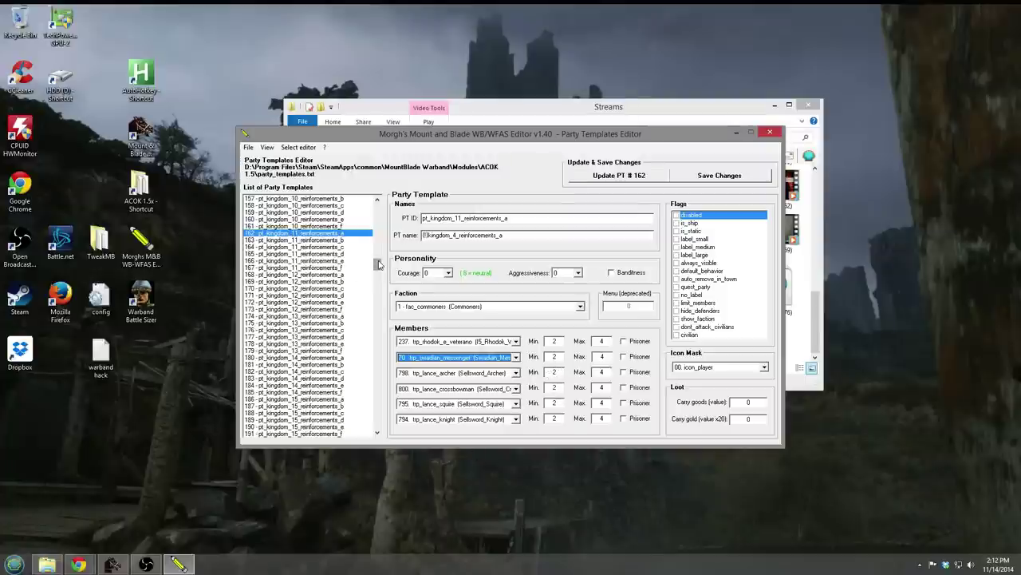
Look over the house reinforcement templates such as Royce and Lannister, then switch to the factions editor.
left_click_drag(378, 265, 337, 392)
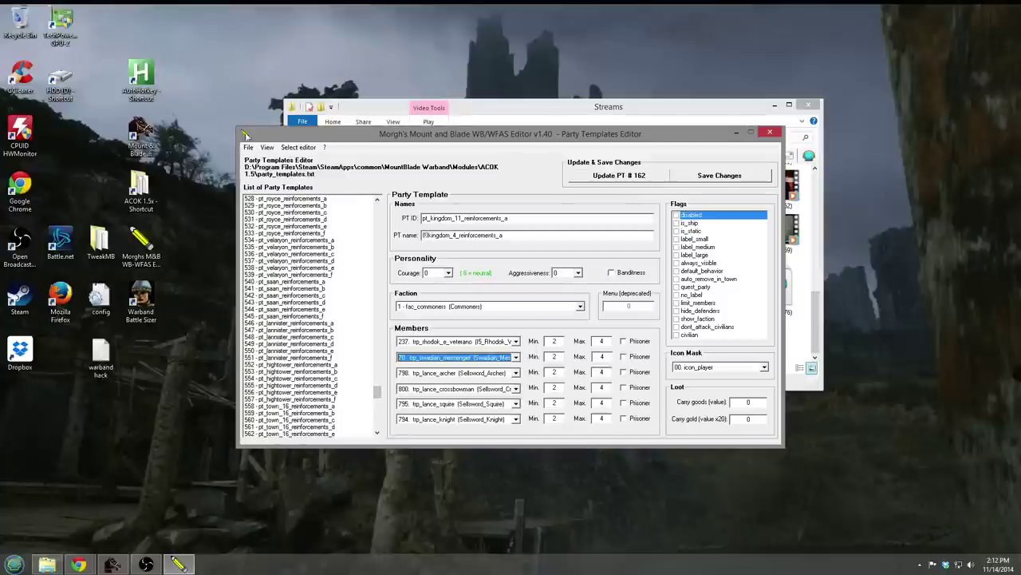
left_click(297, 147)
left_click(313, 197)
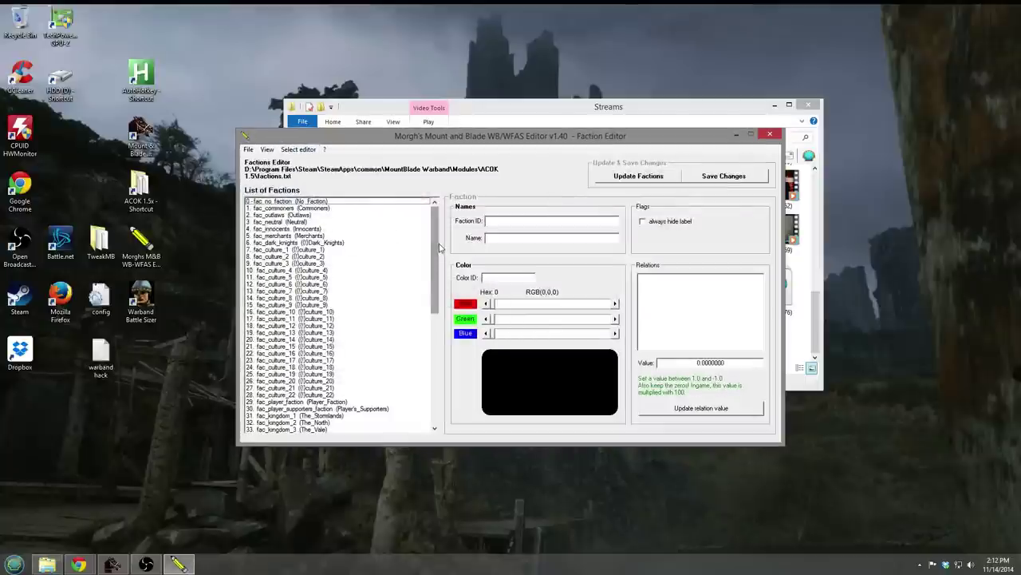
Find the kingdoms in the faction list and view the settings of The_Iron_Islands and Pentos.
scroll(422, 345, "down", 10)
scroll(411, 330, "up", 2)
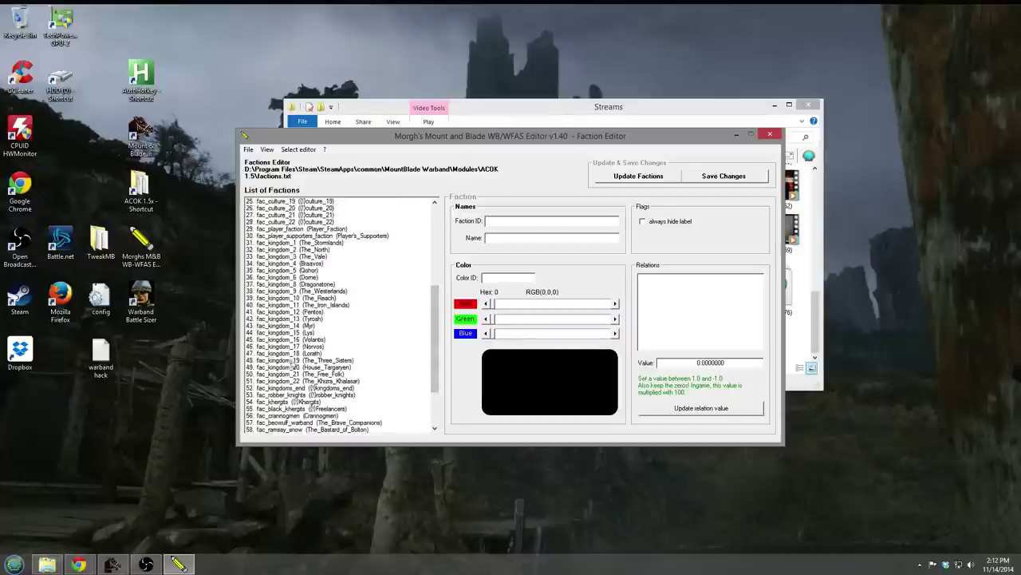
left_click(321, 305)
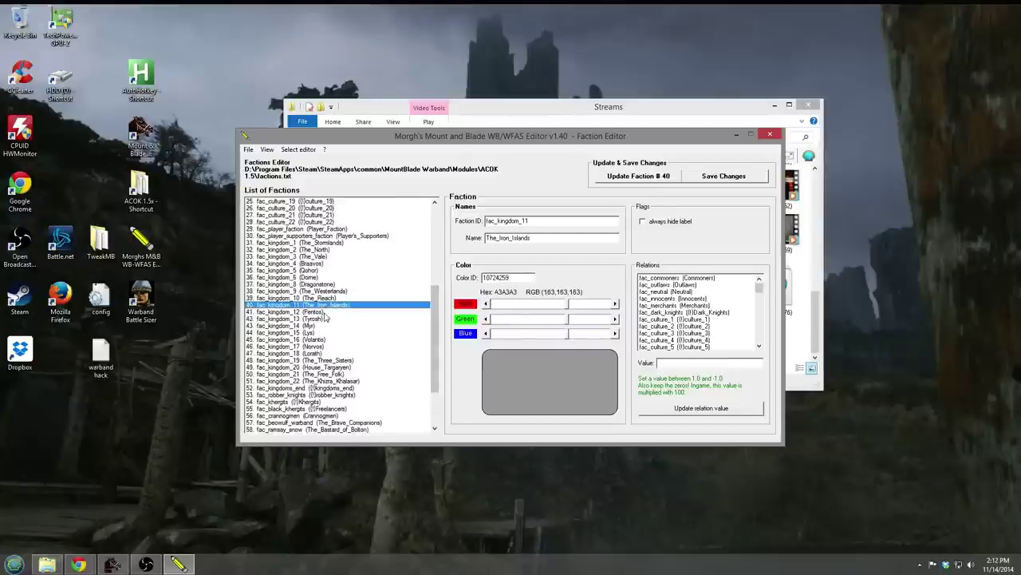
left_click(312, 312)
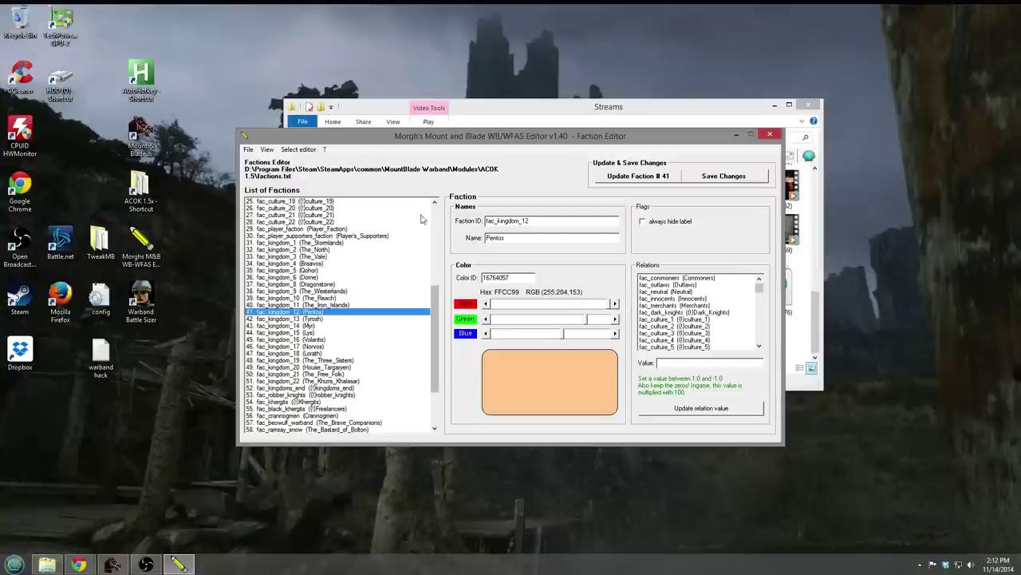
Open the faction The_Vale and select its relation to fac_kingdom_9 (The_Westerlands).
left_click(343, 256)
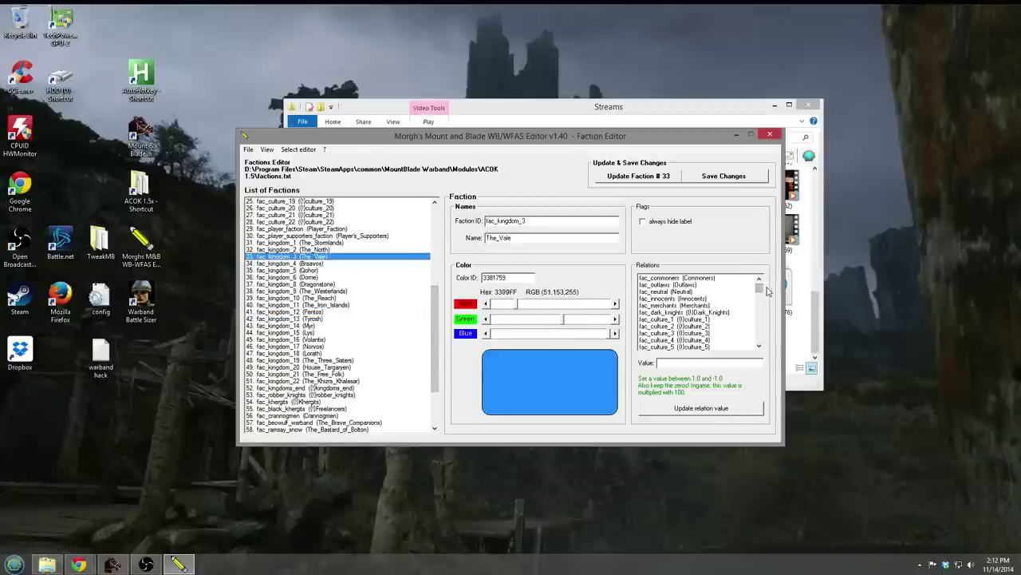
left_click_drag(760, 289, 756, 318)
left_click(702, 319)
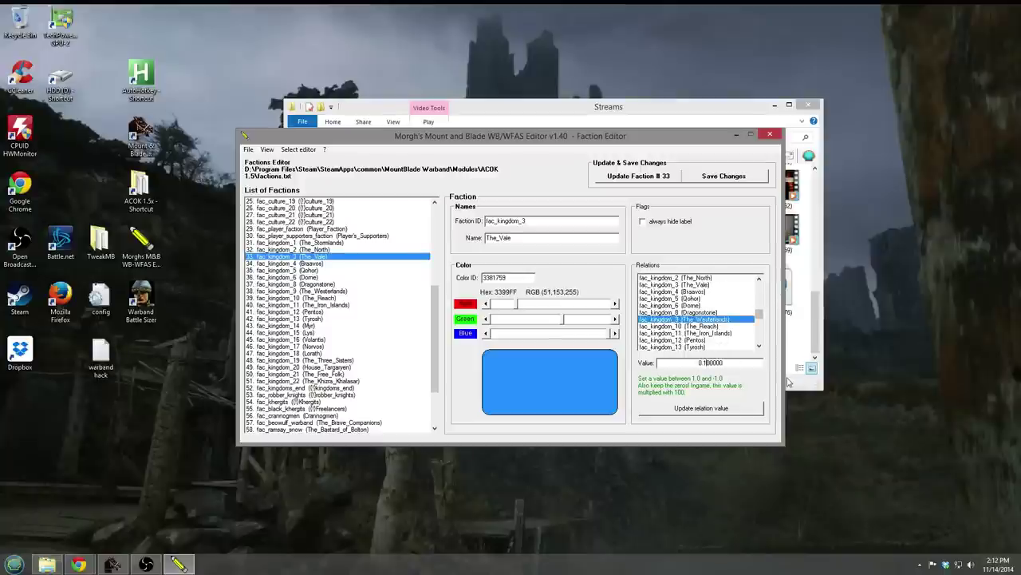
Set The_Vale's relation to fac_kingdom_9 (The_Westerlands) to -0.400000 and apply the relation value.
left_click(687, 362)
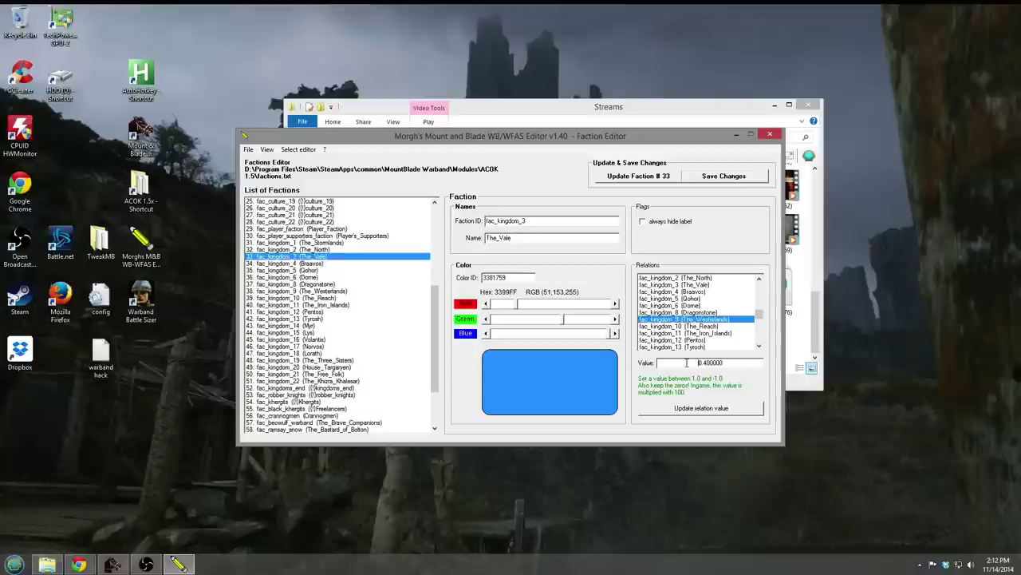
type("-")
key("BackSpace")
left_click(691, 409)
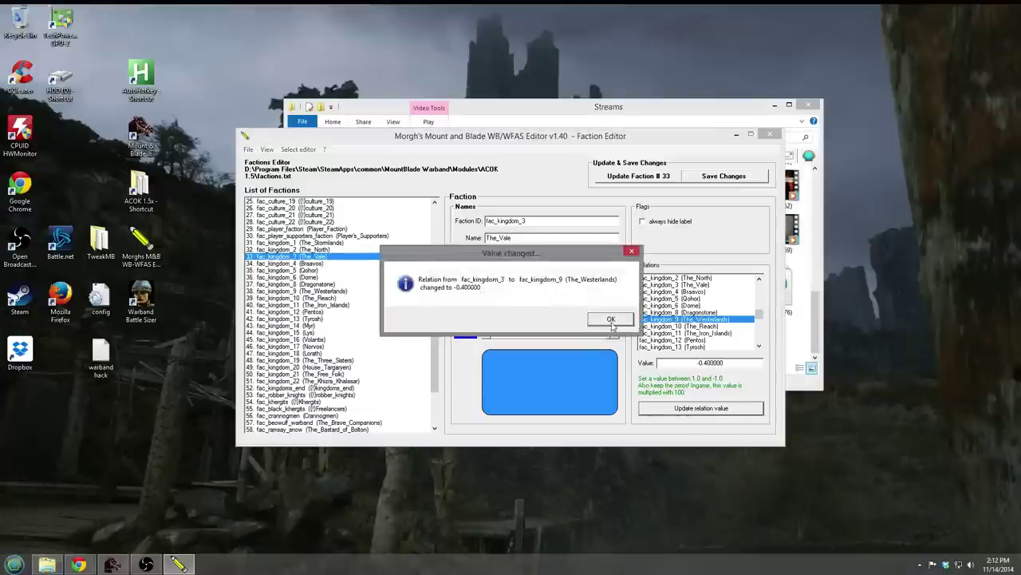
left_click(594, 320)
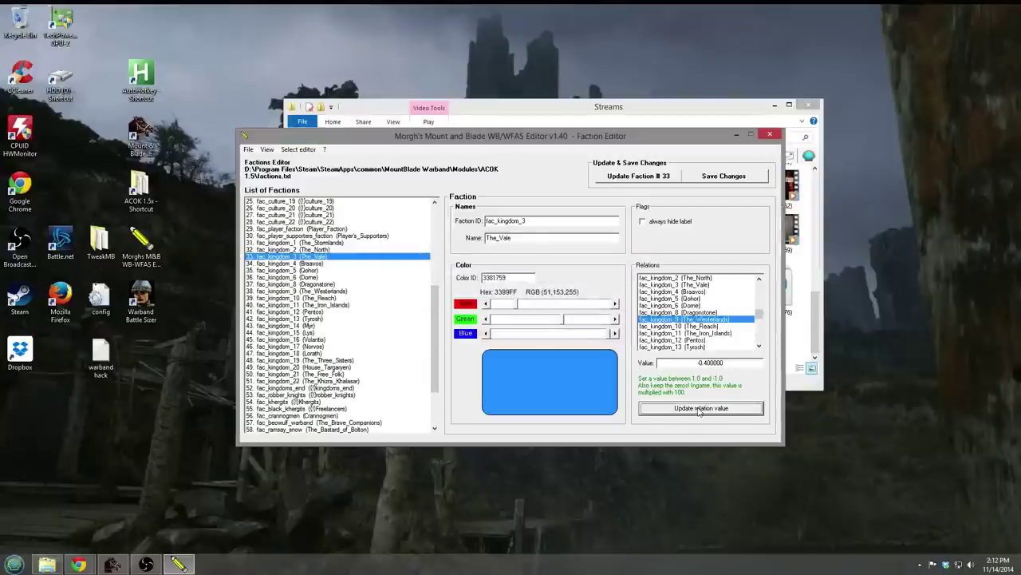
Set The_Vale's relation to fac_kingdom_11 (The_Iron_Islands) to -0.400000 and update the faction entry.
left_click(704, 327)
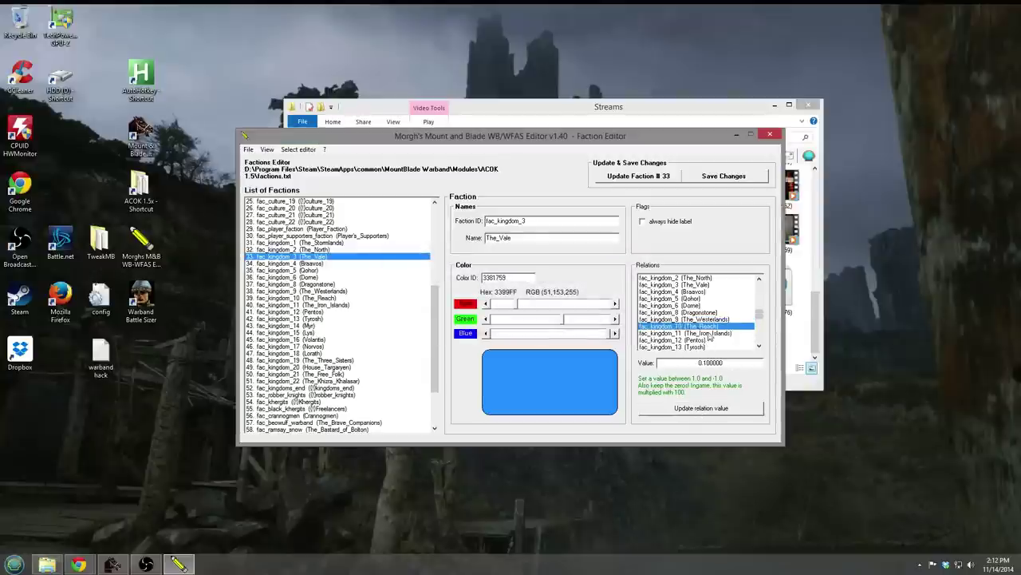
left_click(708, 333)
left_click(707, 363)
key("BackSpace")
type("4")
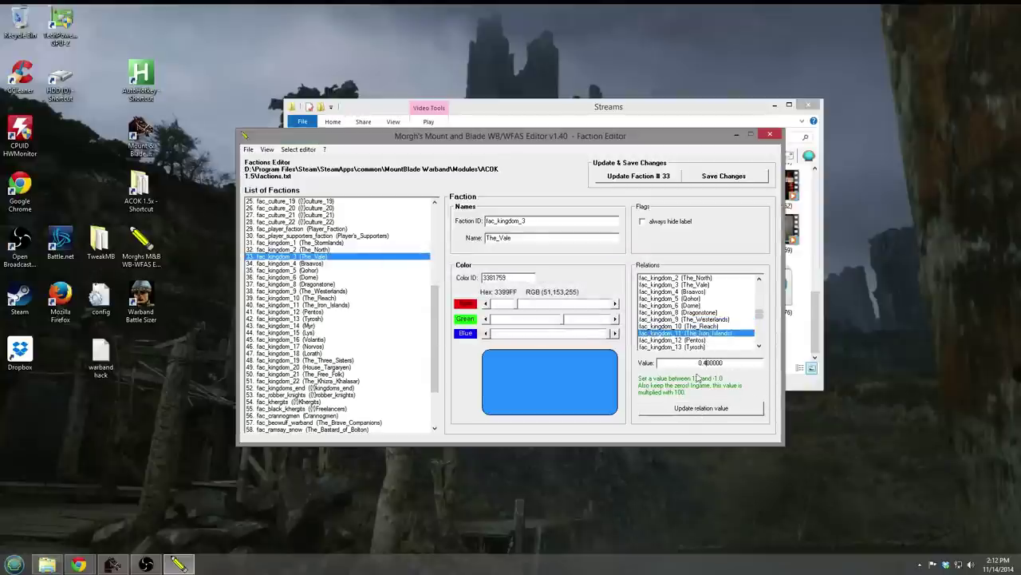
key("Home")
type("-")
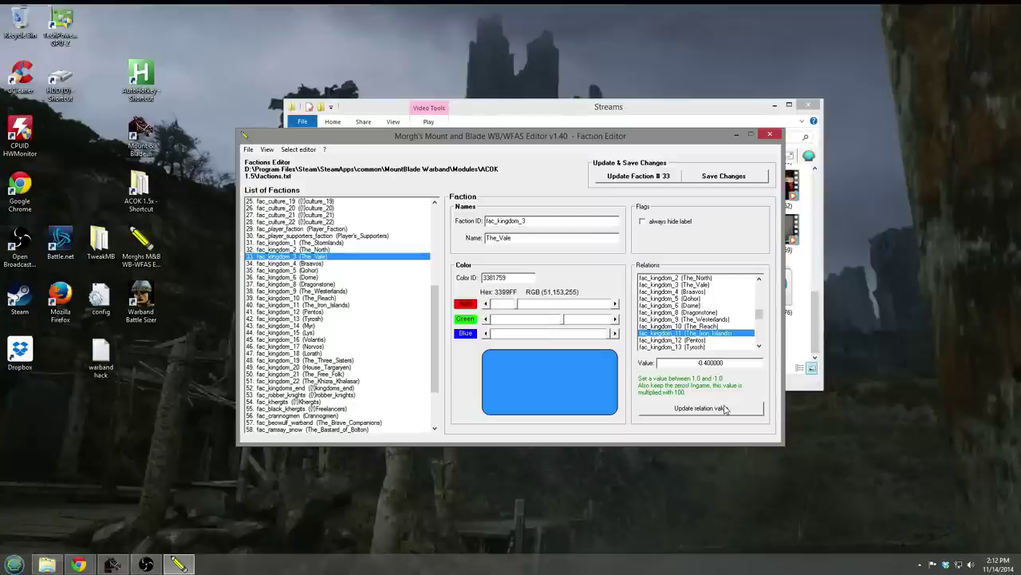
left_click(701, 408)
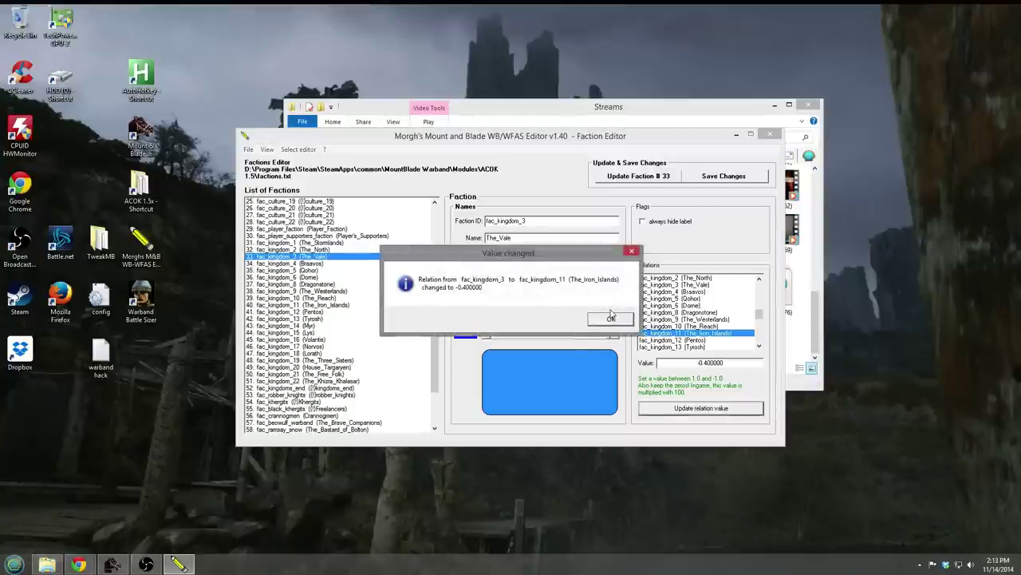
left_click(612, 320)
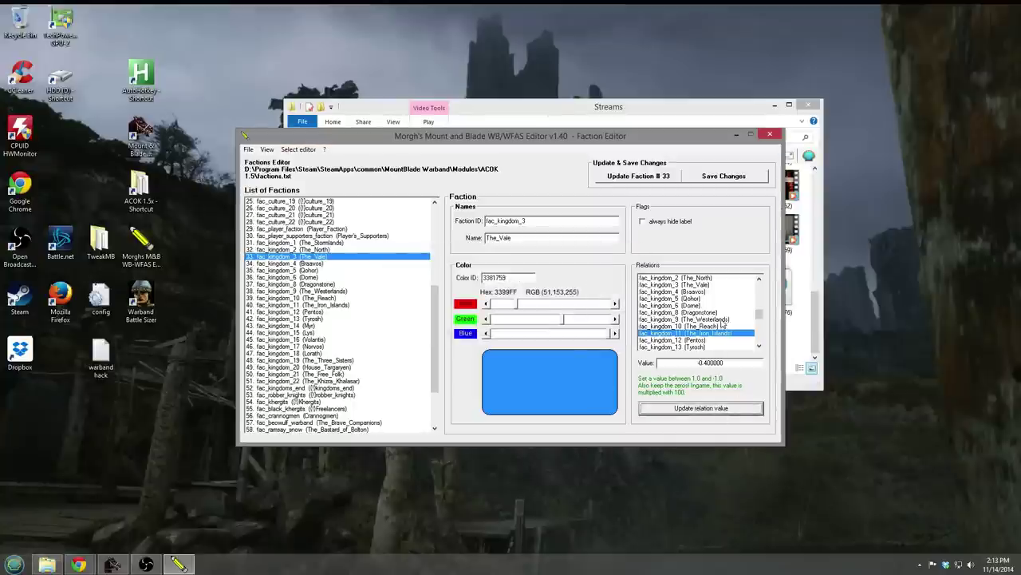
left_click(643, 177)
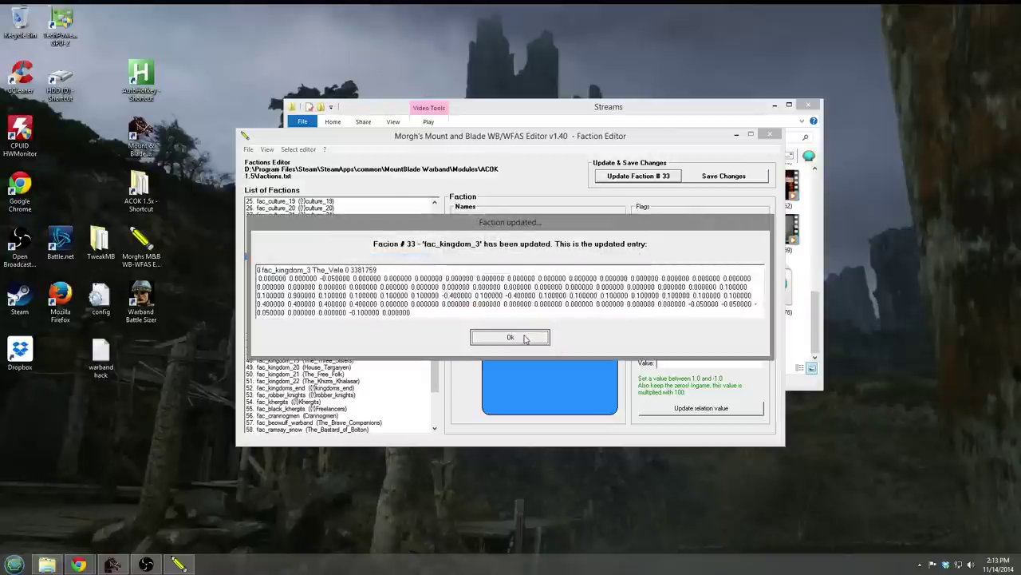
left_click(510, 336)
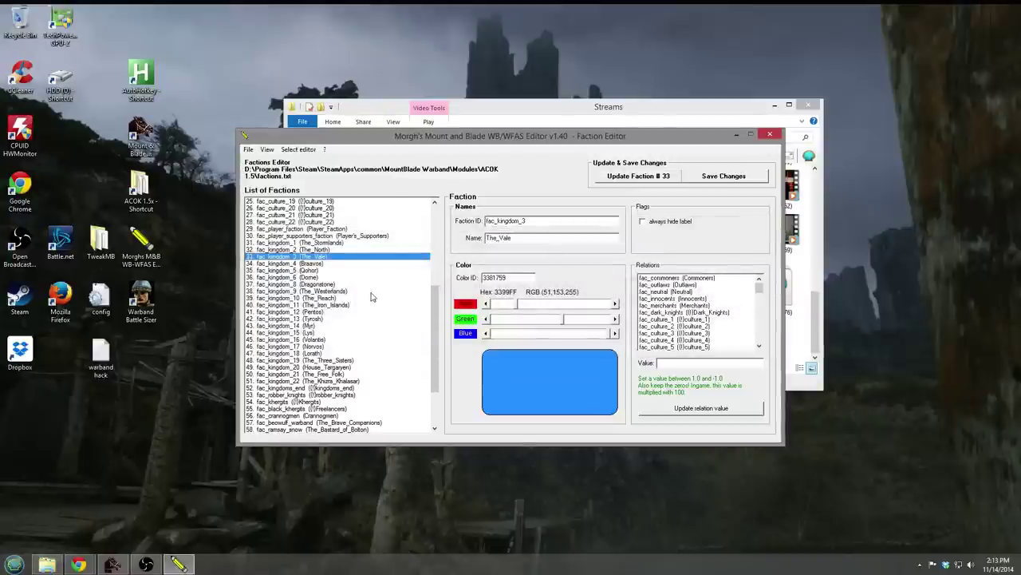
Open the faction The_Westerlands, set its relation to fac_kingdom_3 (The_Vale) to -0.400000 and update the faction entry.
left_click(355, 291)
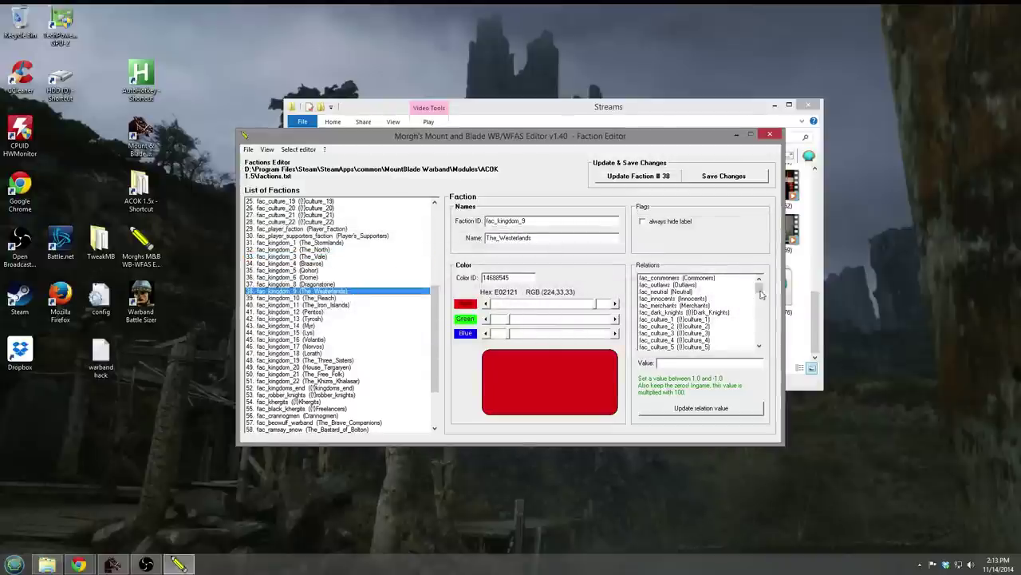
left_click_drag(761, 295, 762, 321)
left_click(707, 299)
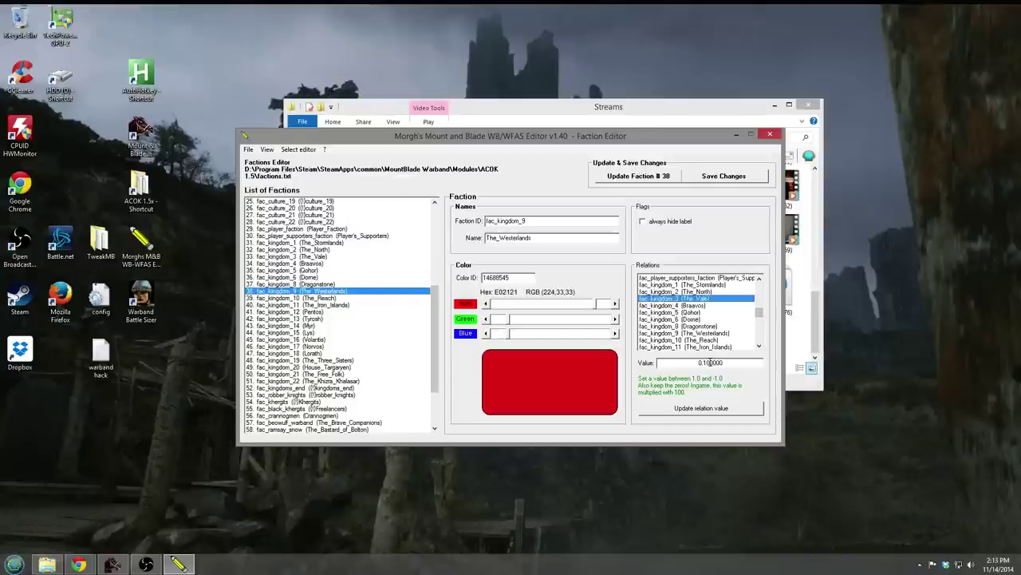
key("BackSpace")
type("4")
left_click(733, 407)
left_click(604, 318)
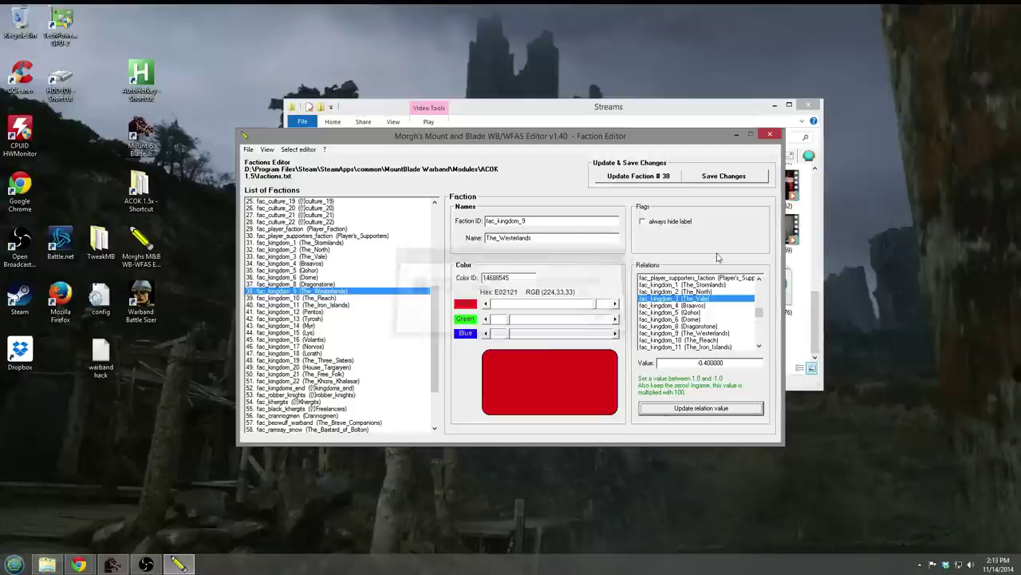
left_click(661, 176)
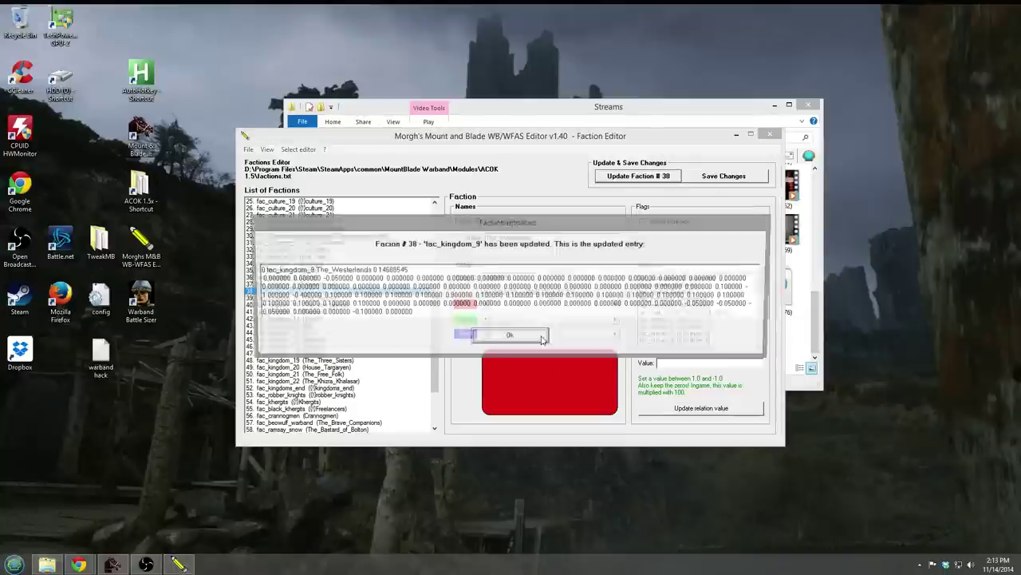
left_click(527, 336)
Look over the kingdoms in The_Iron_Islands' relations list and view the faction Braavos.
key("Down")
key("Down")
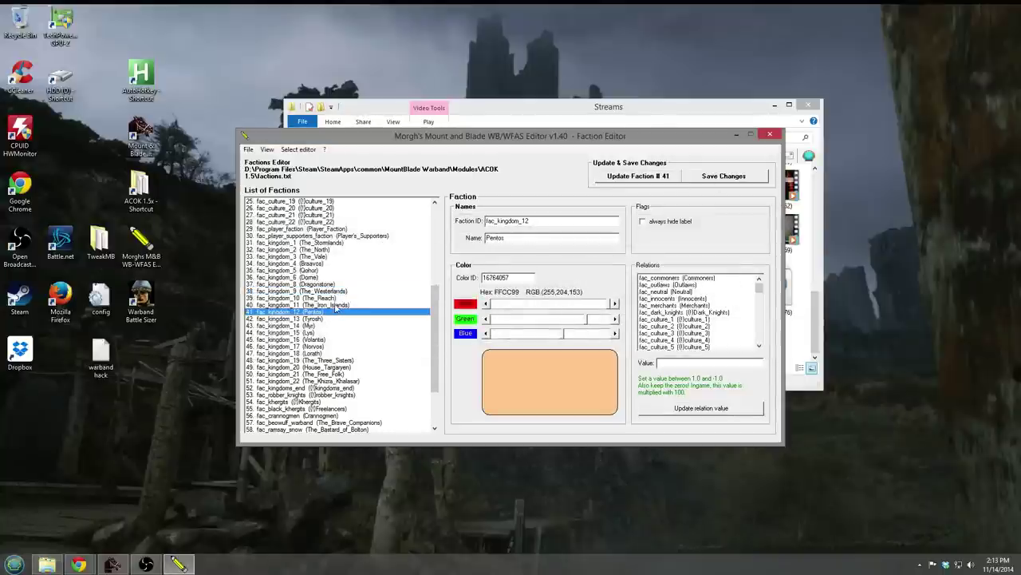
left_click(760, 312)
left_click(760, 313)
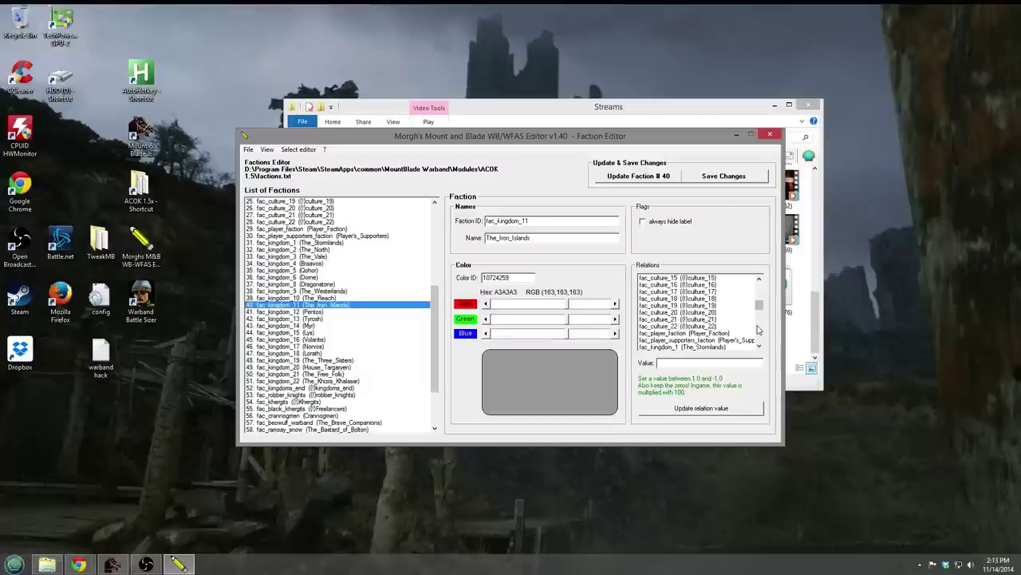
left_click(761, 316)
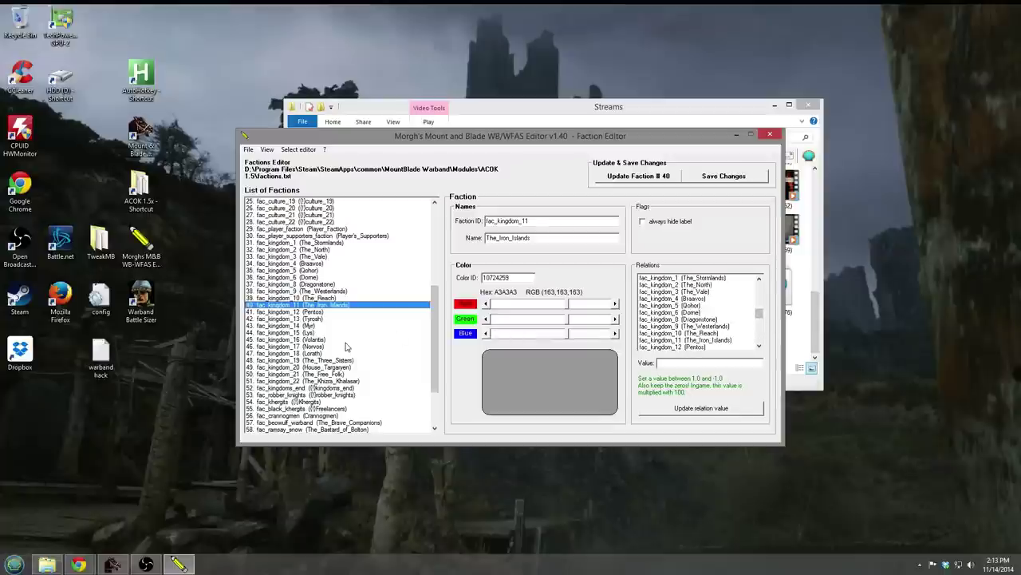
left_click(373, 264)
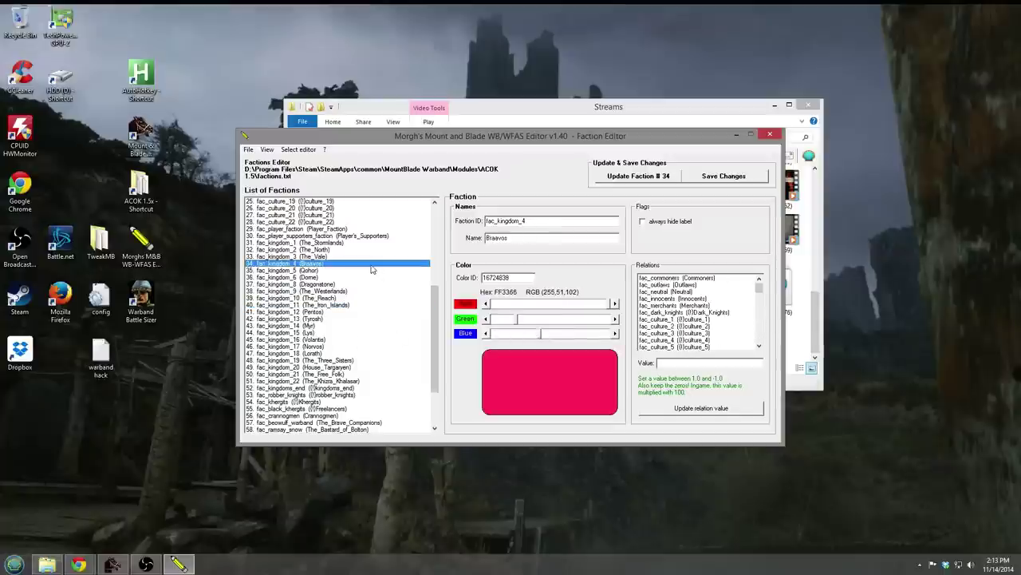
Open the faction Pentos and set its relation to fac_kingdom_8 (Dragonstone) to 0.000000.
left_click(325, 311)
left_click(692, 333)
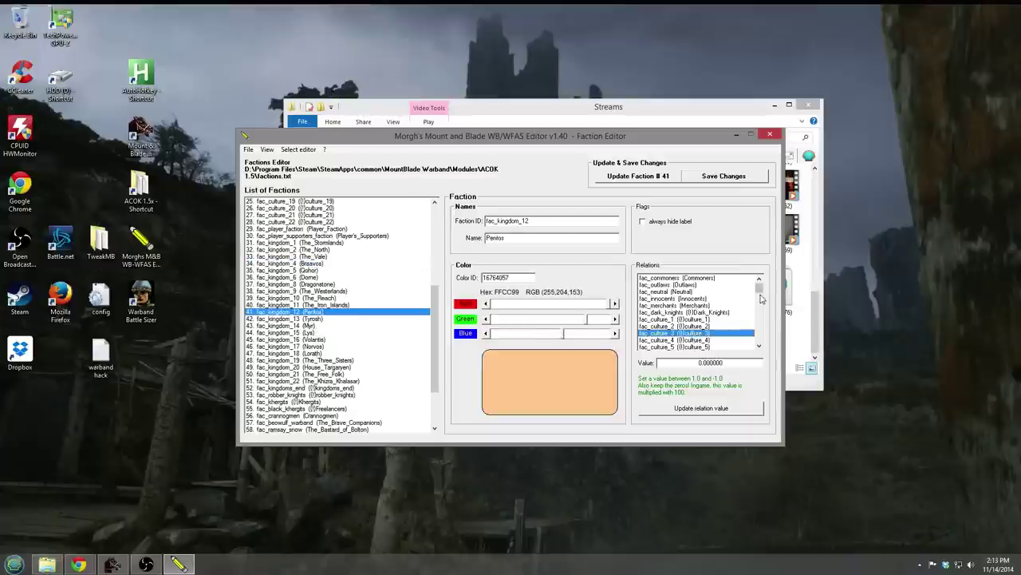
left_click_drag(761, 299, 744, 319)
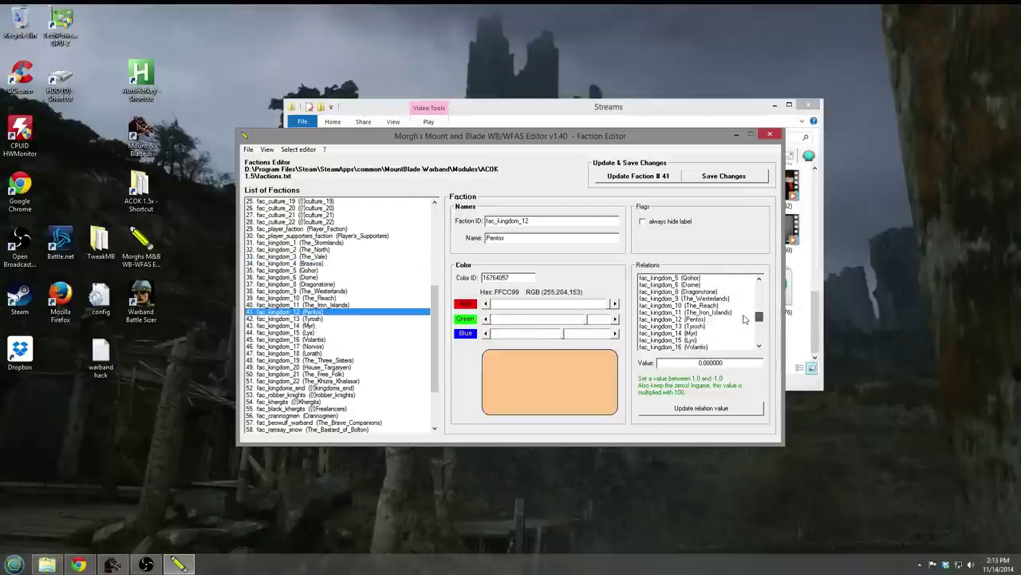
left_click(705, 313)
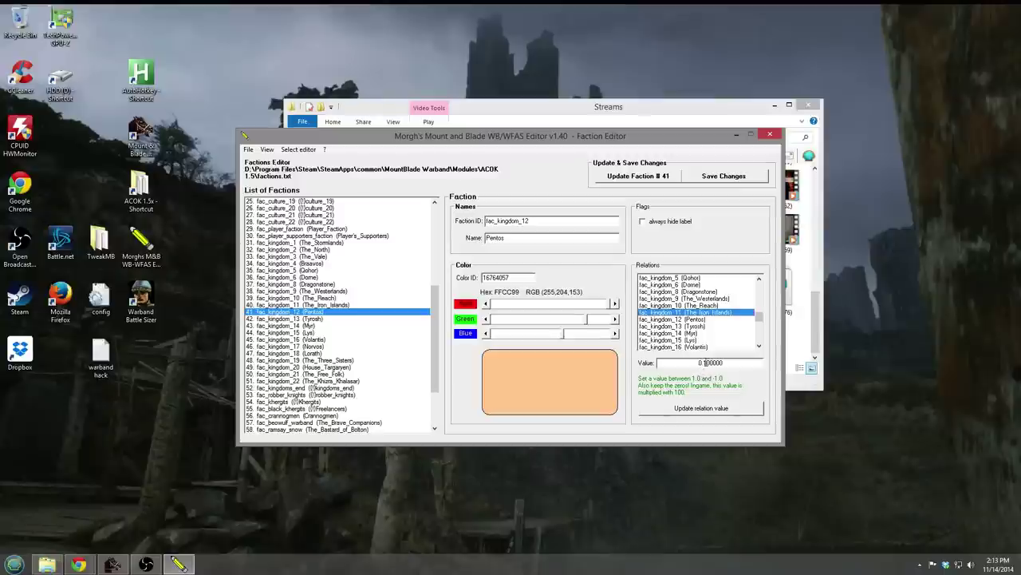
left_click(725, 299)
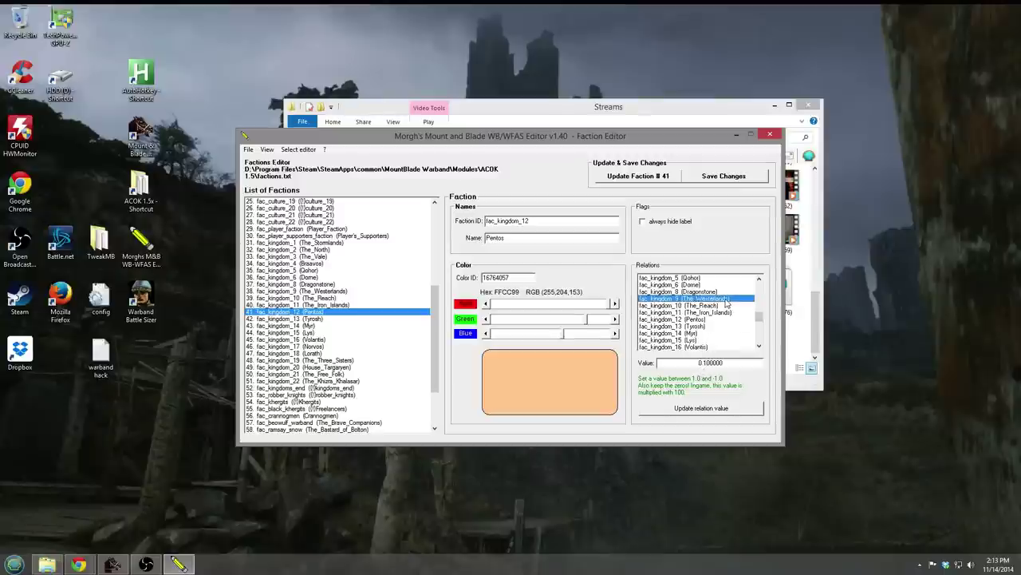
left_click(711, 292)
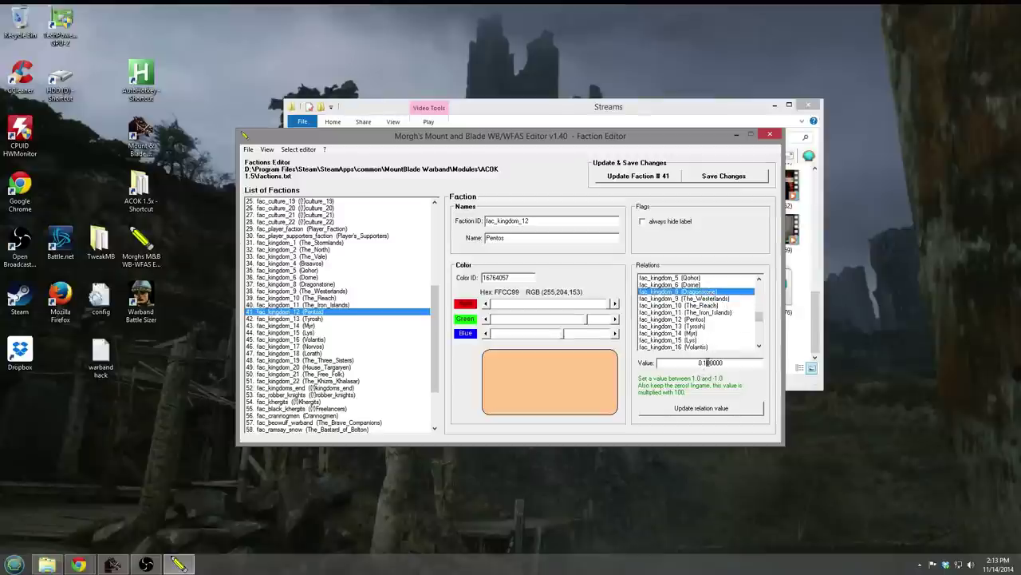
left_click(701, 407)
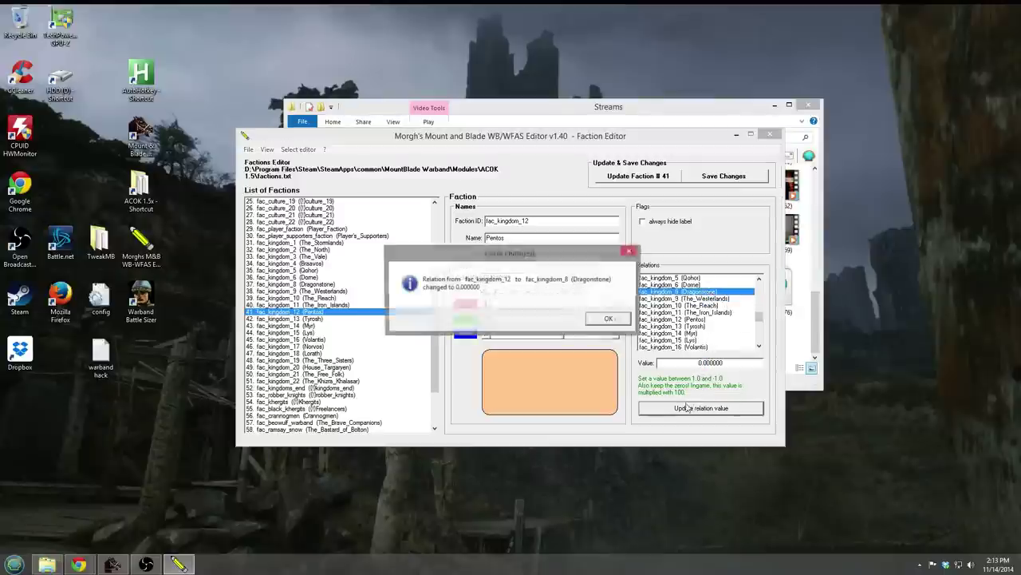
left_click(612, 321)
Set Pentos's relations to fac_kingdom_6 (Dorne) and fac_kingdom_3 (The_Vale) to 0.000000.
left_click(724, 285)
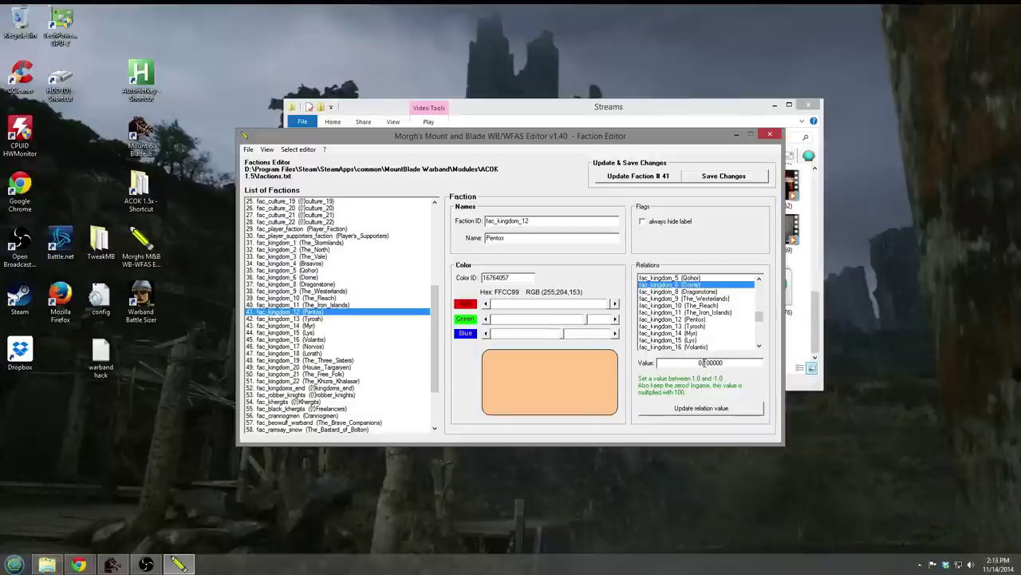
left_click(708, 409)
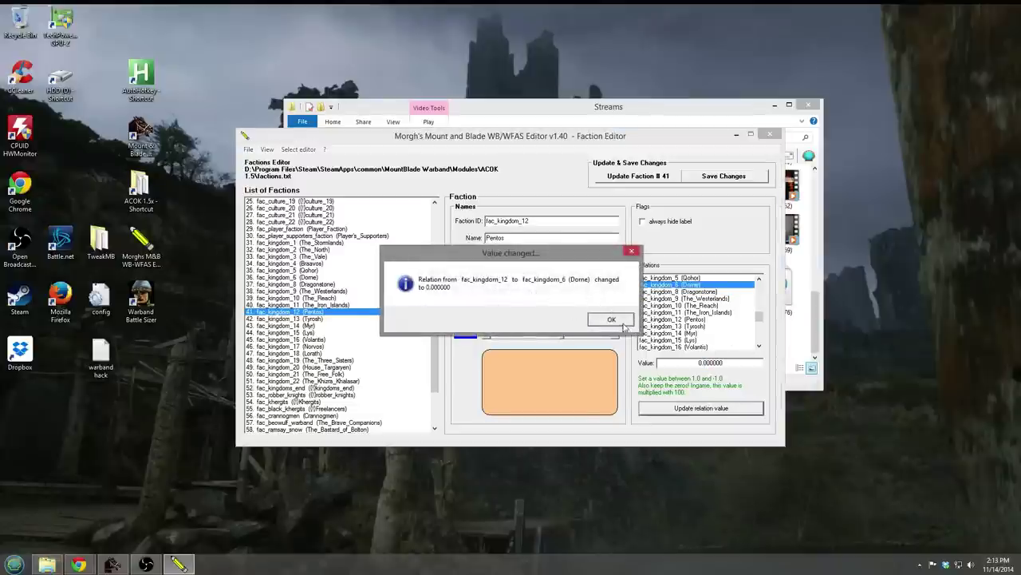
left_click(611, 320)
left_click(750, 320)
scroll(728, 331, "up", 2)
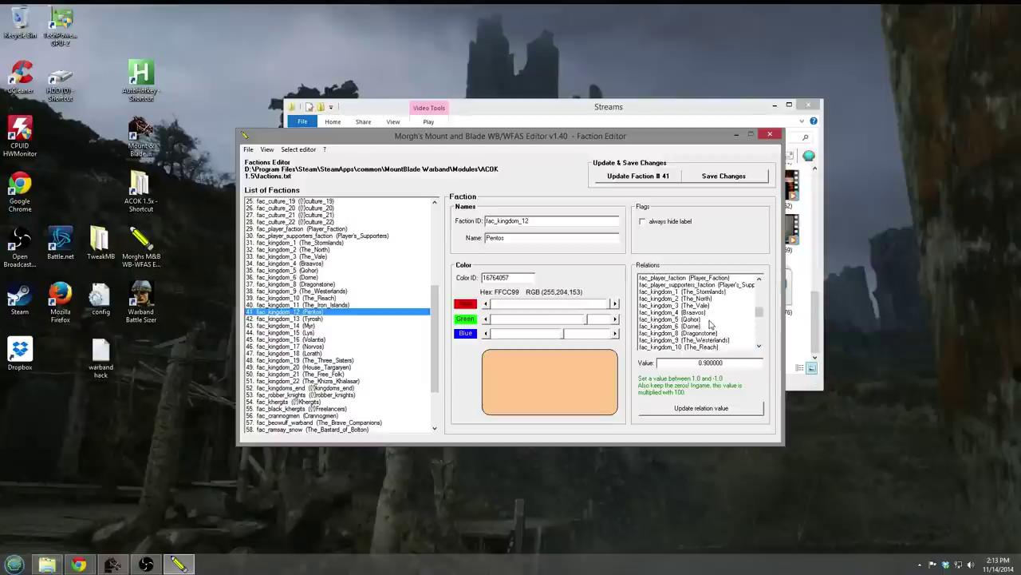
left_click(706, 307)
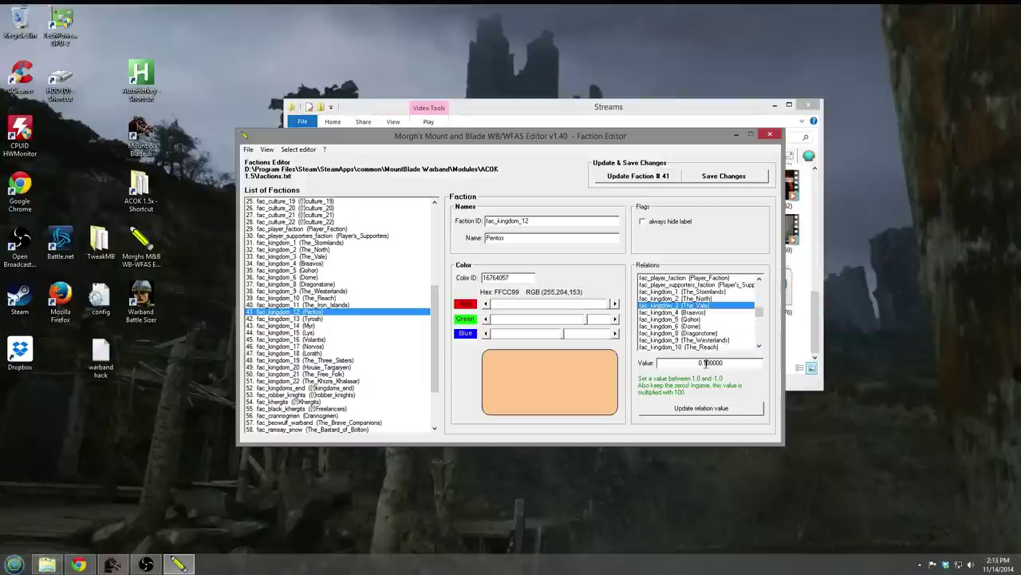
left_click(712, 408)
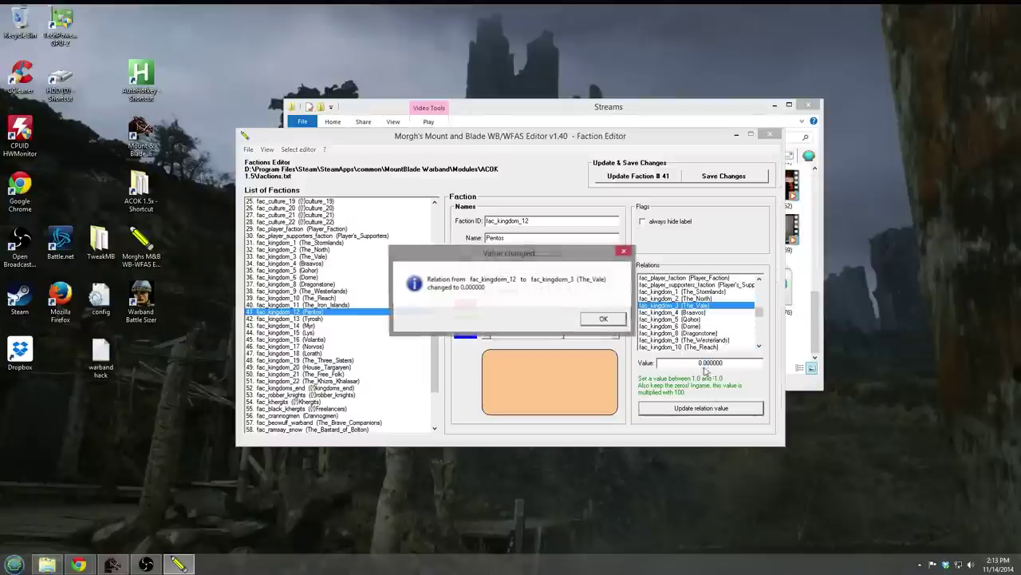
left_click(604, 319)
Set Pentos's relation to fac_kingdom_2 (The_North) to 0.000000 and update the faction entry.
left_click(690, 299)
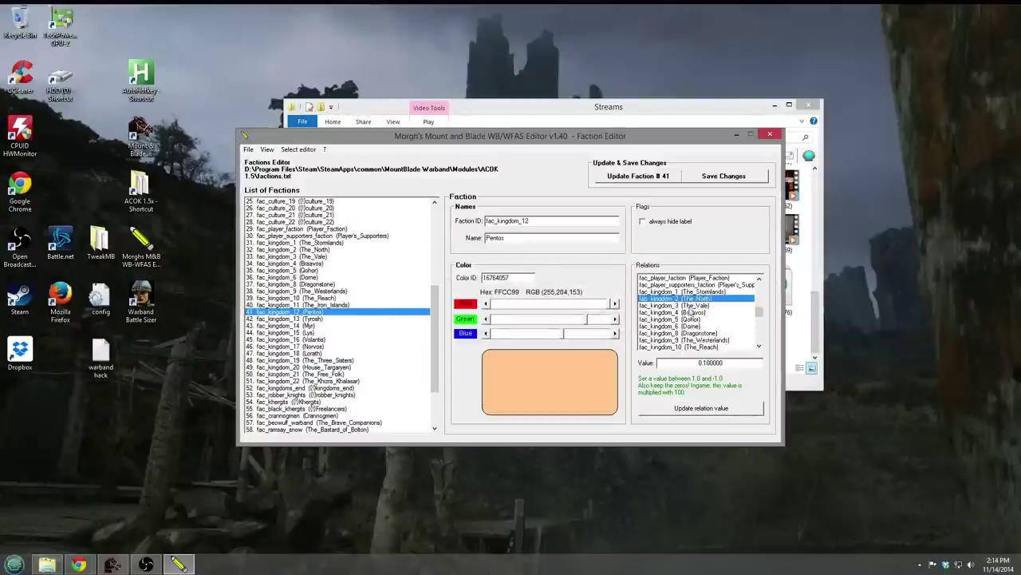
left_click(696, 407)
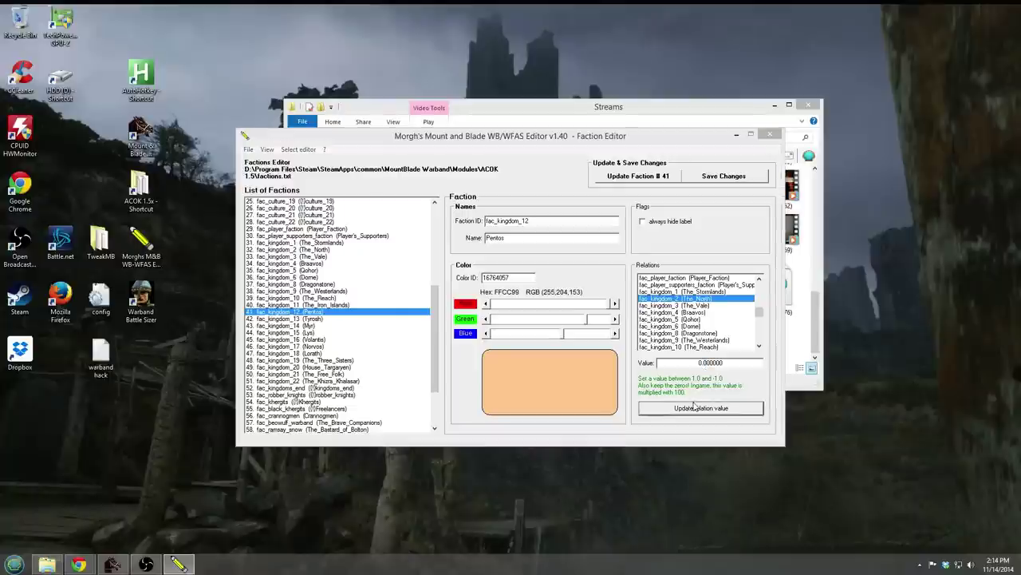
left_click(607, 319)
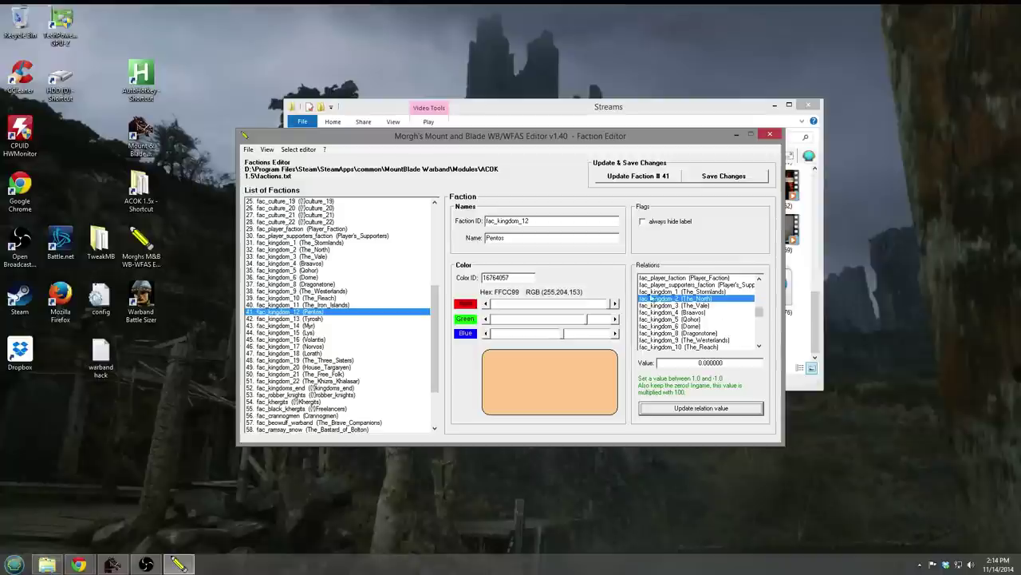
left_click(637, 176)
left_click(510, 339)
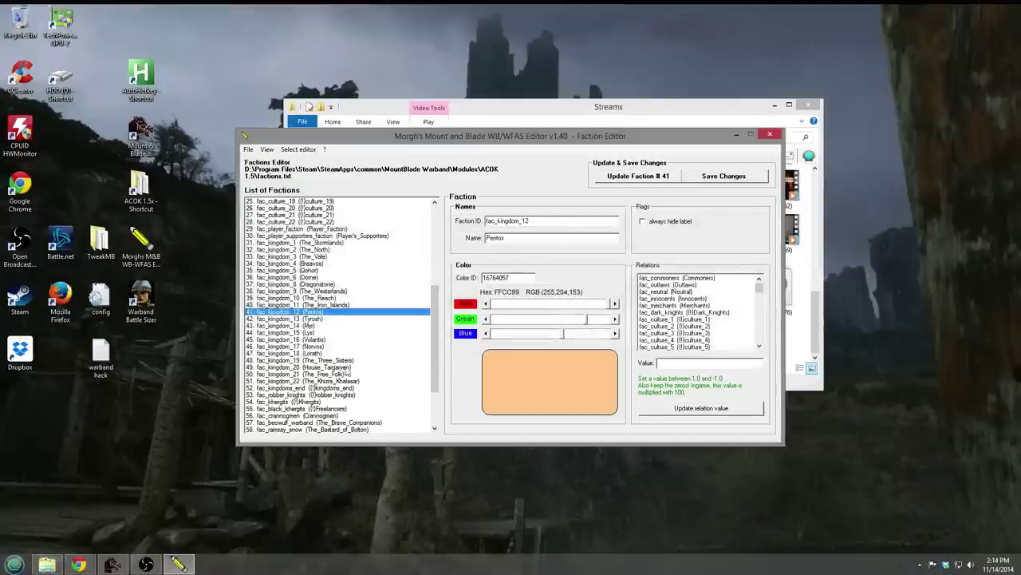
Open the faction The_Stormlands and check its relation to fac_kingdom_8 (Dragonstone).
left_click(694, 320)
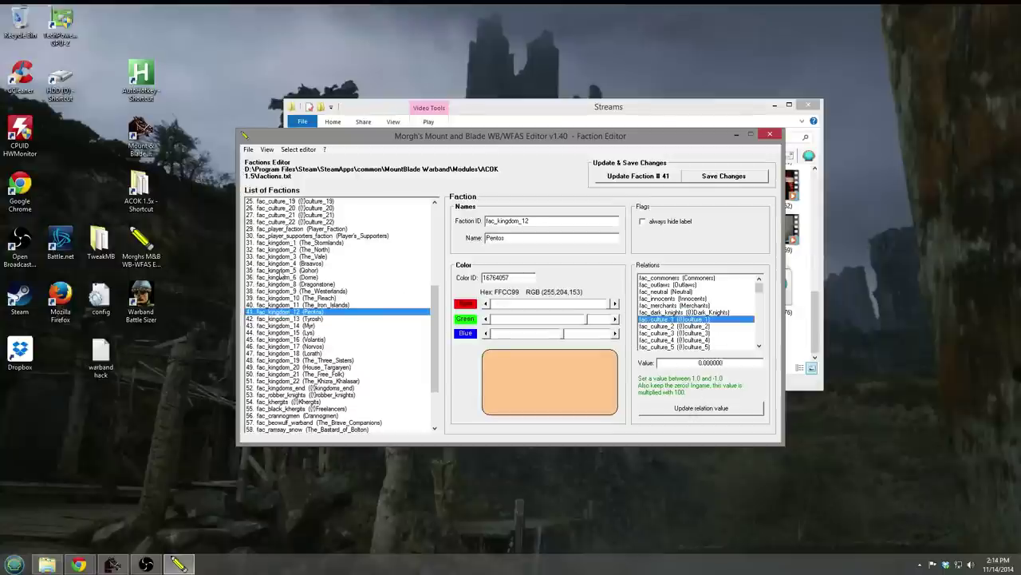
left_click(337, 243)
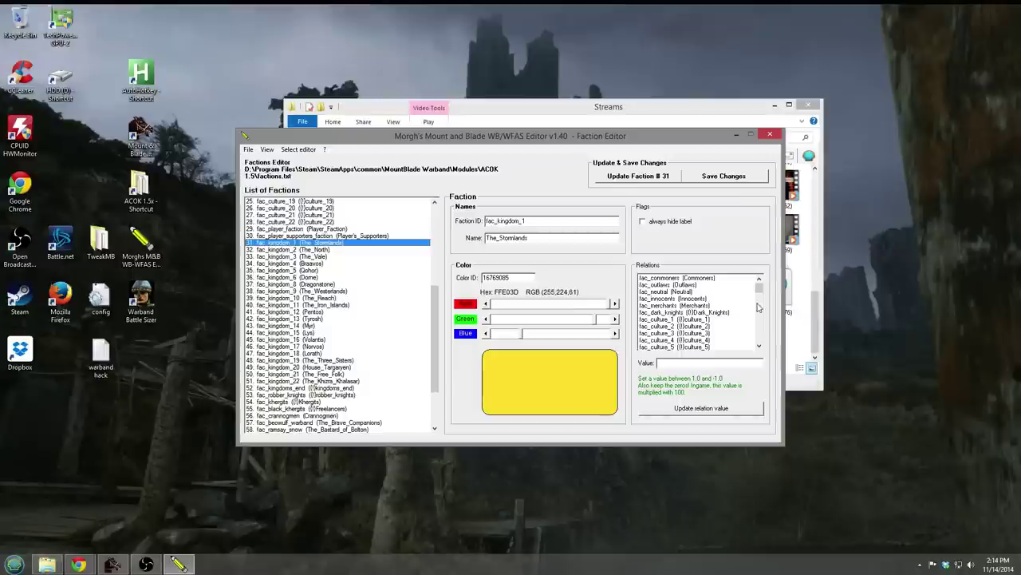
left_click(759, 307)
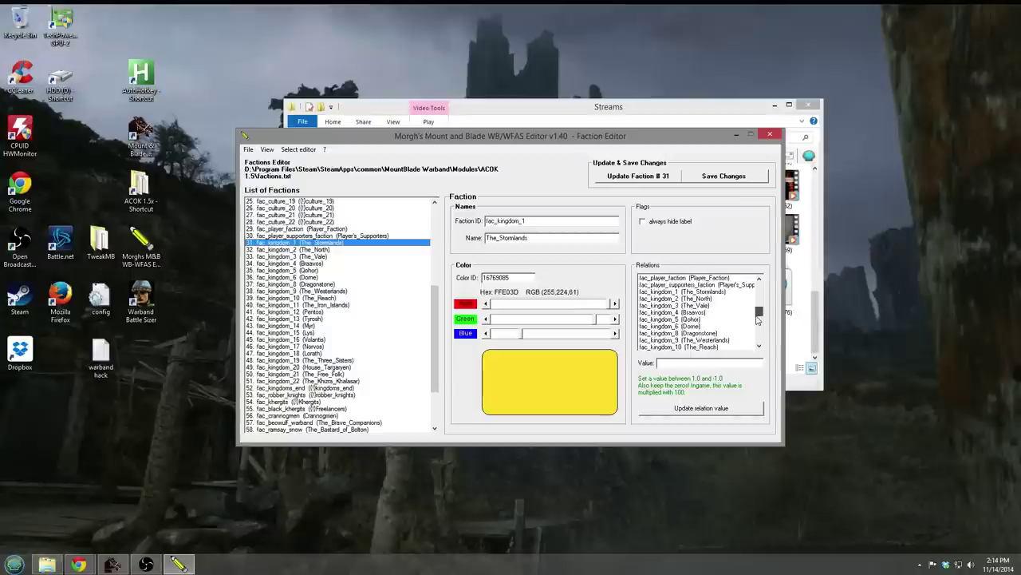
left_click_drag(758, 319, 760, 317)
scroll(760, 317, "down", 3)
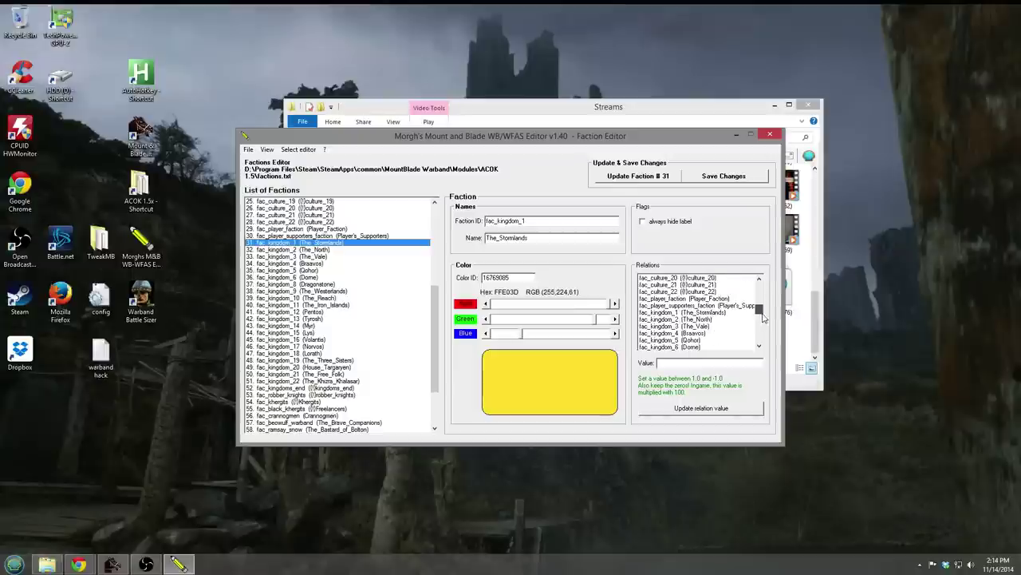
left_click(724, 293)
left_click(725, 299)
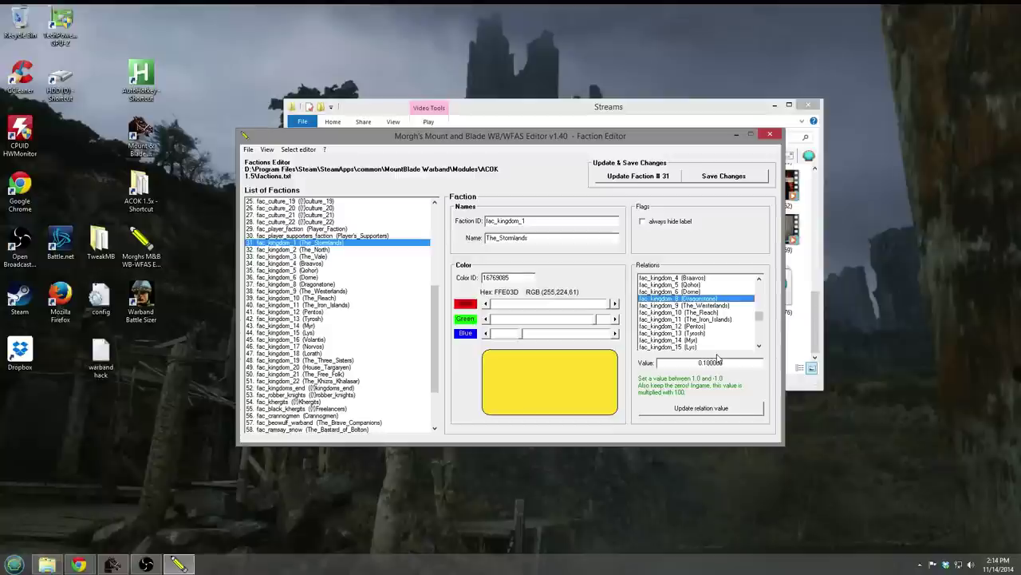
Browse the factions list, viewing The_Reach, robber_knights and Dorne, and look over the available editors.
left_click(380, 299)
left_click(336, 394)
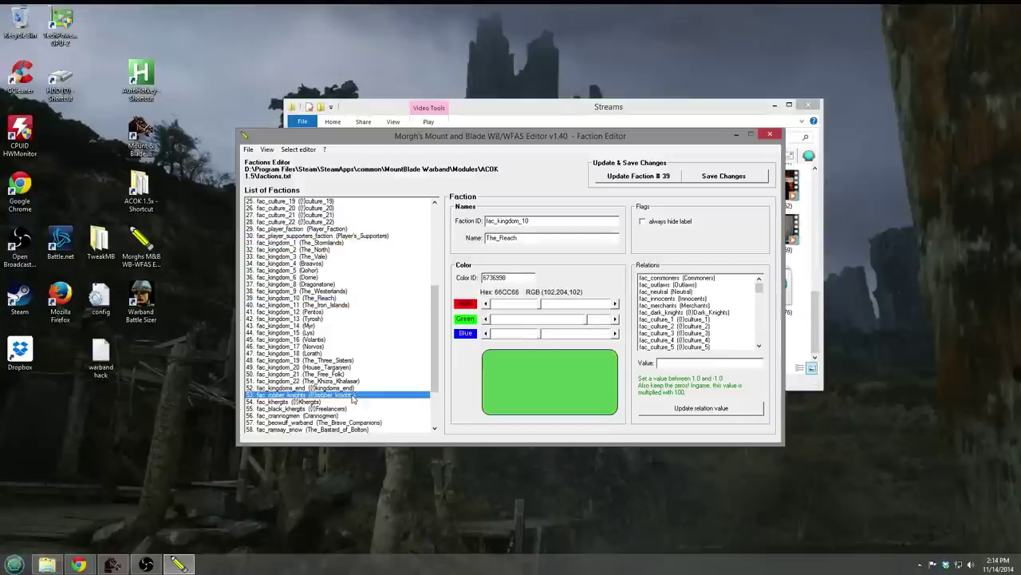
mouse_move(436, 343)
left_mouse_down()
mouse_move(443, 409)
mouse_move(429, 341)
left_mouse_up()
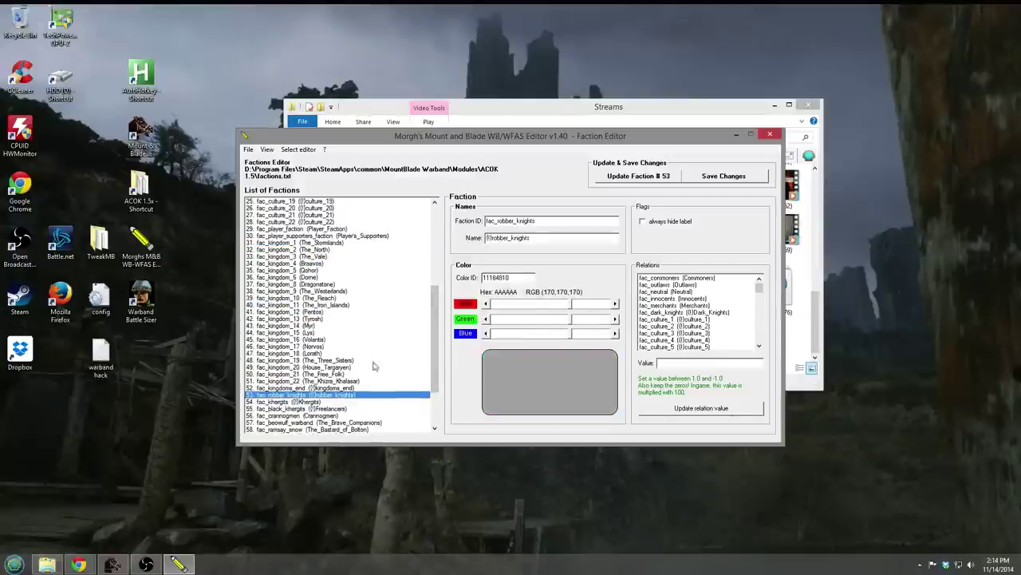
left_click_drag(429, 341, 431, 237)
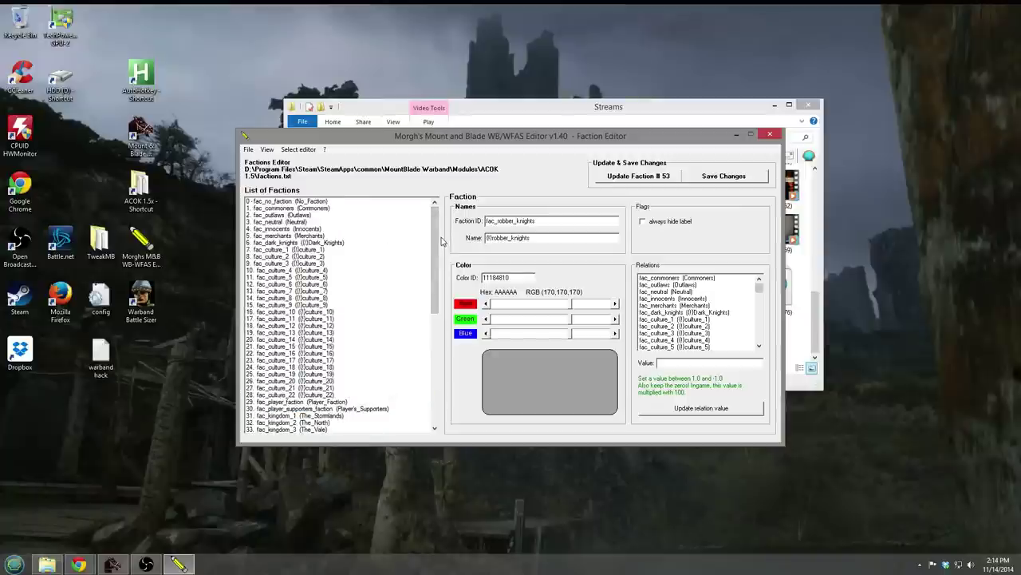
left_click_drag(431, 241, 429, 323)
left_click(287, 263)
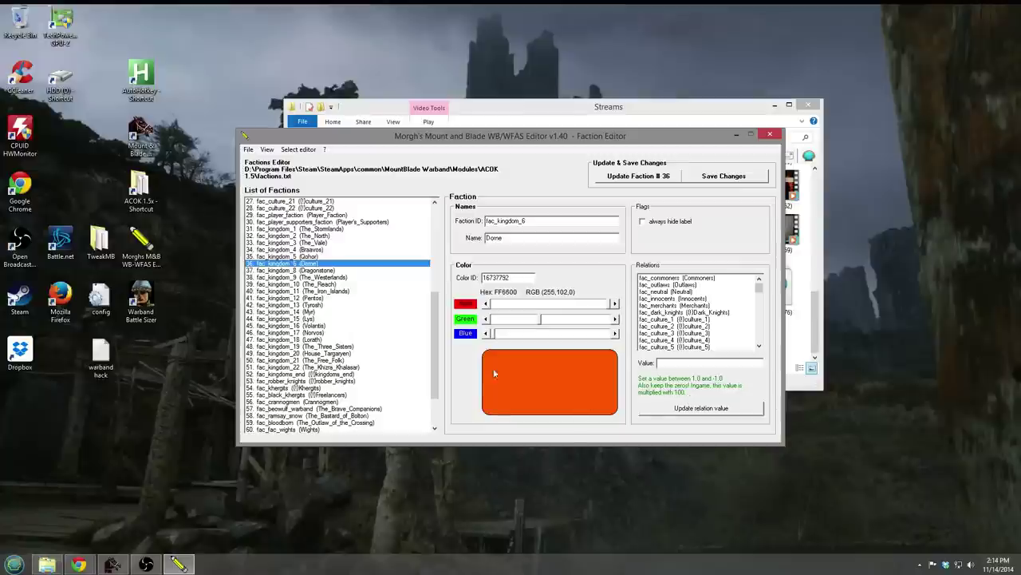
left_click(311, 150)
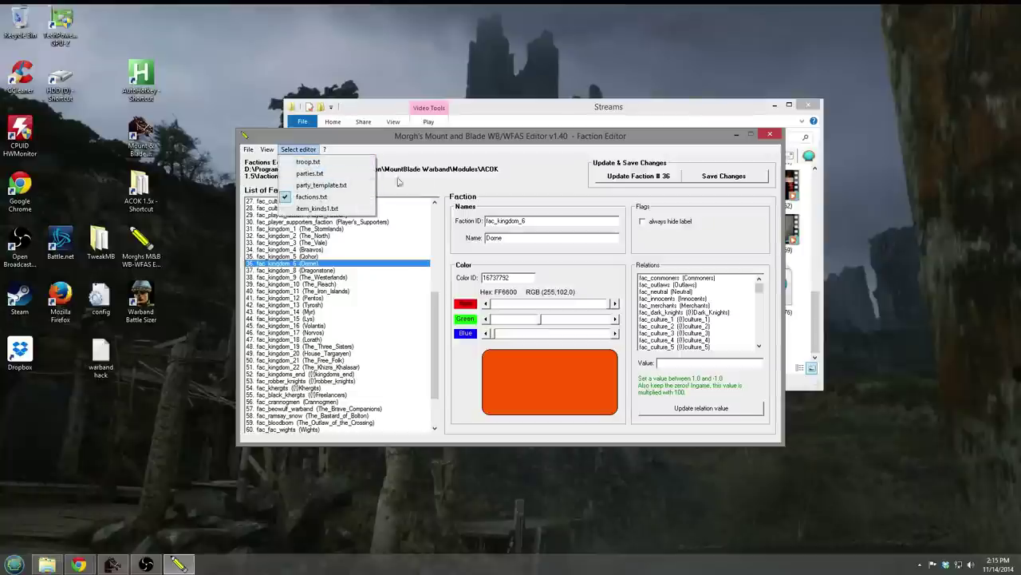
left_click(430, 168)
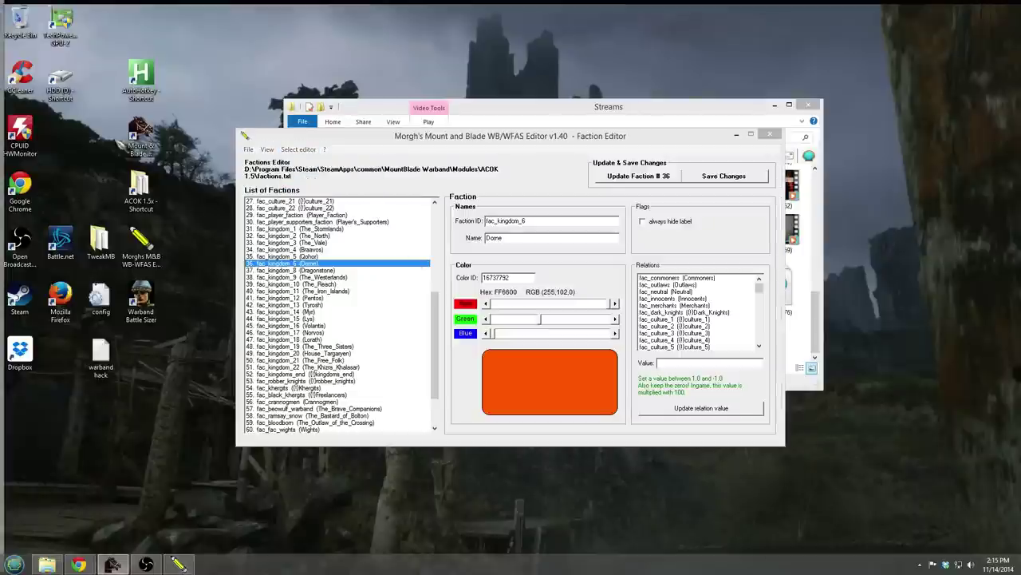
Switch to Mount&Blade Warband and close the troop and party screens to return to the world map.
key("alt+Tab")
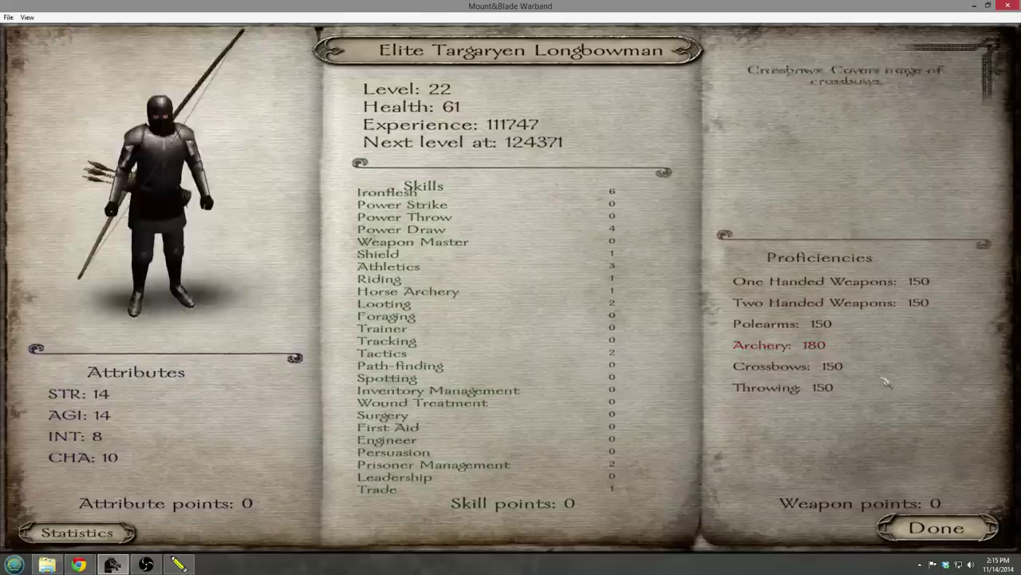
left_click(936, 528)
left_click(511, 428)
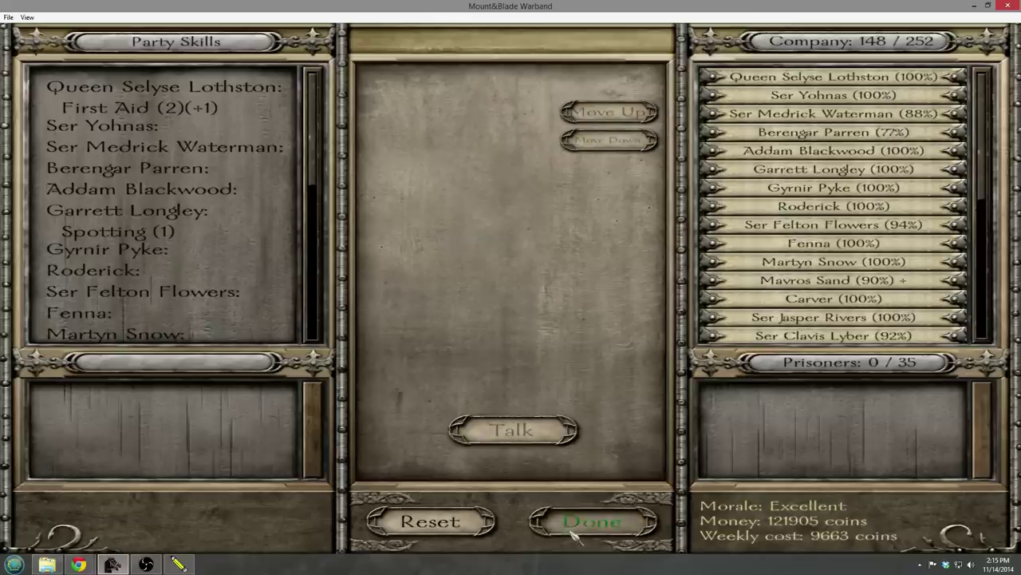
left_click(558, 523)
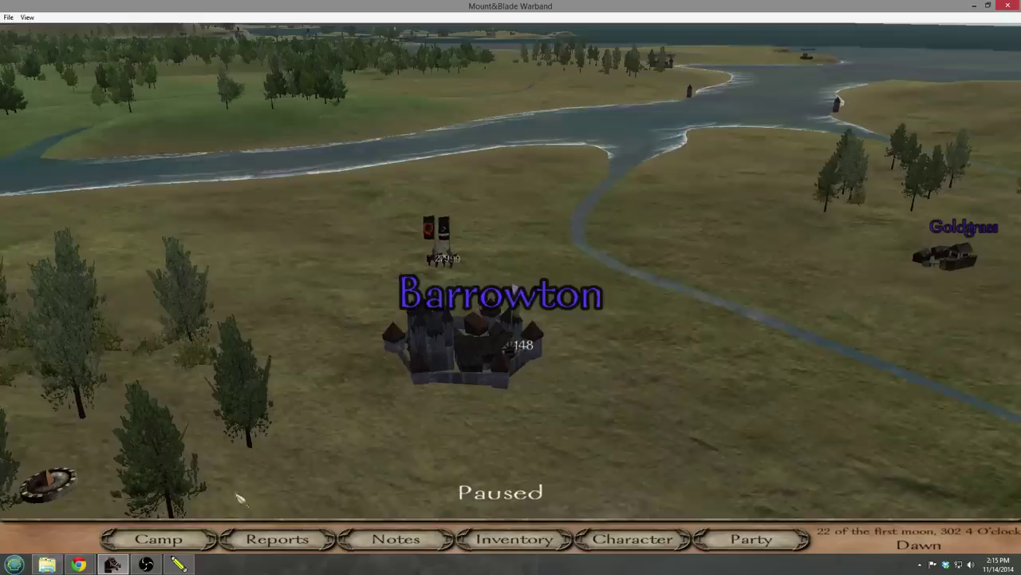
Make camp, look through the cheats in the cheat menu, and resume travelling.
left_click(160, 540)
scroll(330, 517, "down", 1)
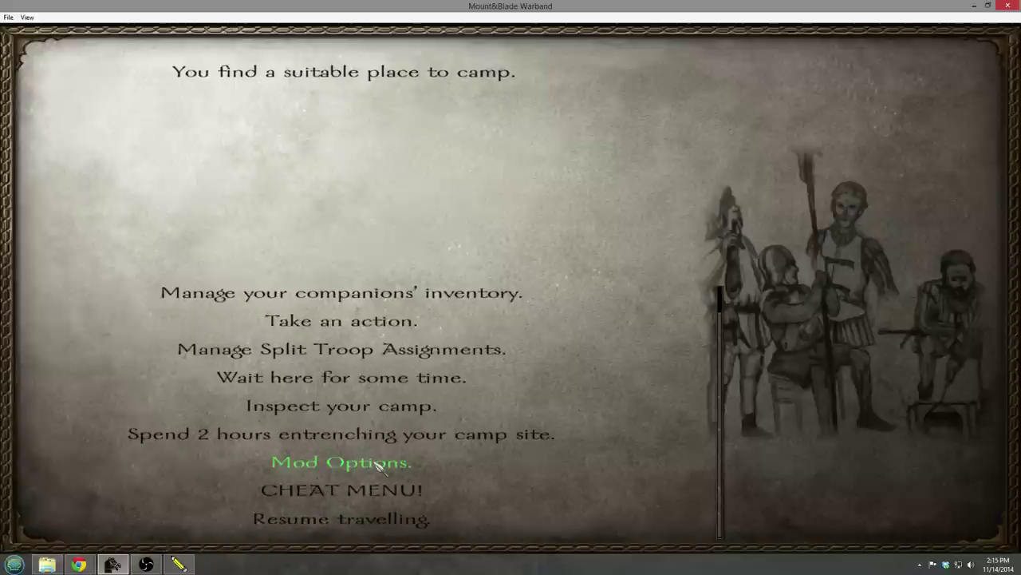
left_click(371, 490)
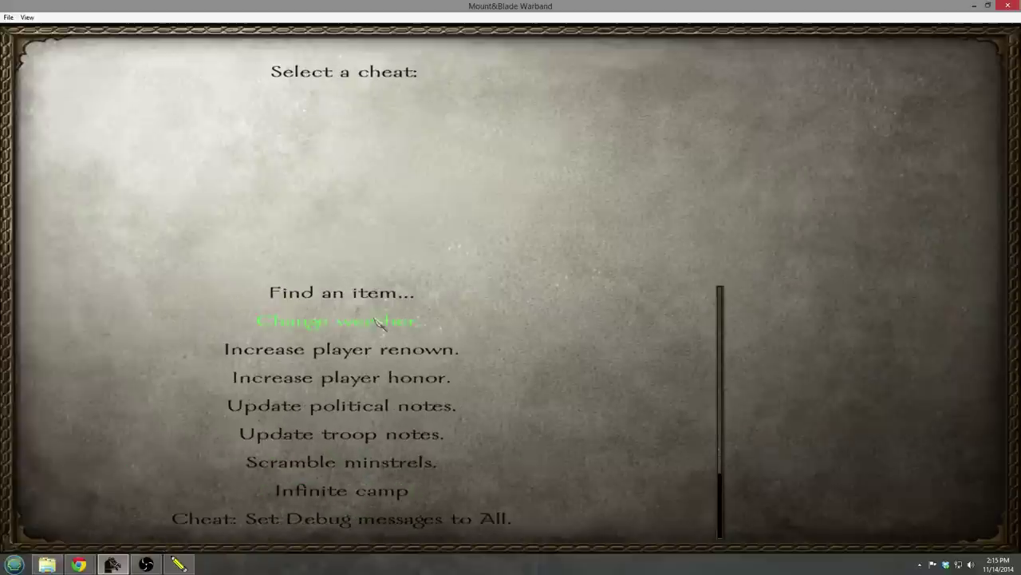
scroll(371, 494, "down", 3)
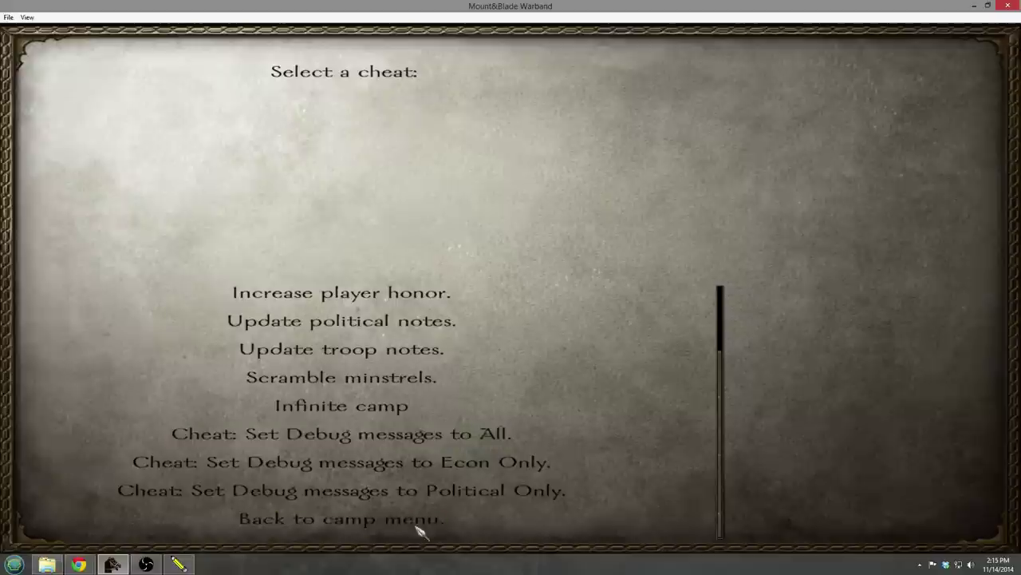
left_click(393, 528)
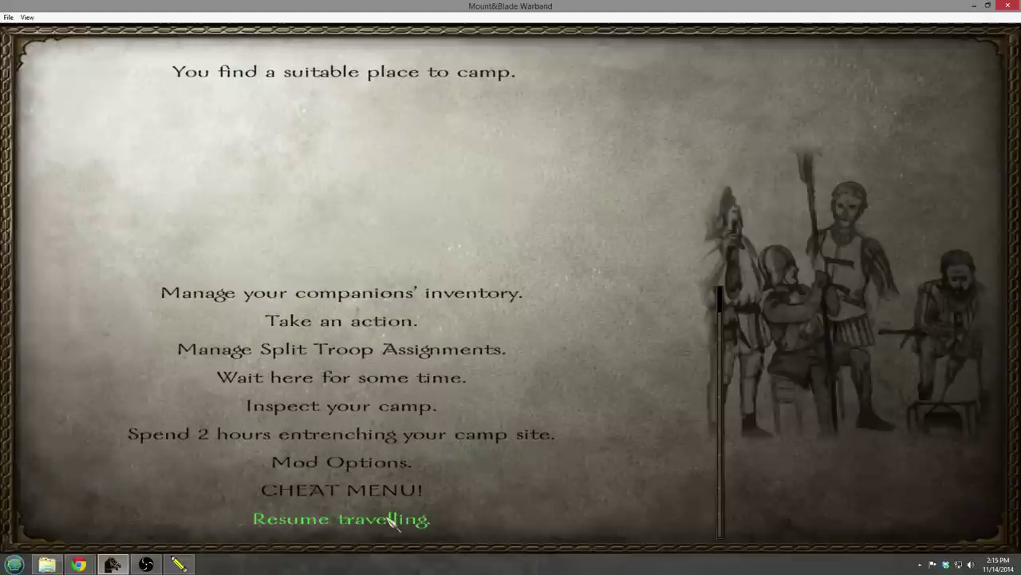
left_click(391, 519)
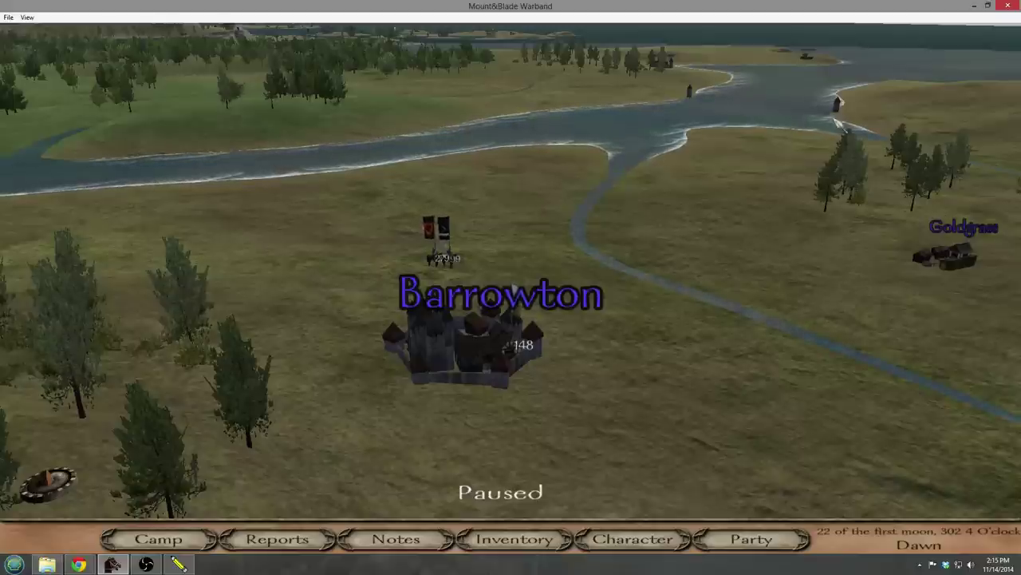
Look over the map around Barrowton and inspect the town's garrison and the player party's troop list.
scroll(588, 363, "up", 4)
scroll(629, 401, "down", 2)
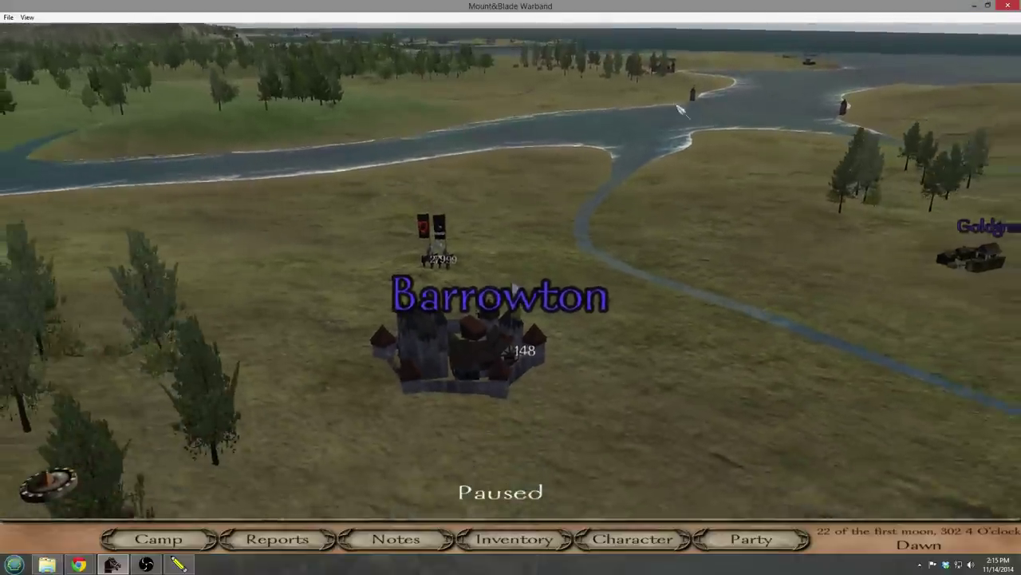
scroll(679, 23, "up", 3)
key("Escape")
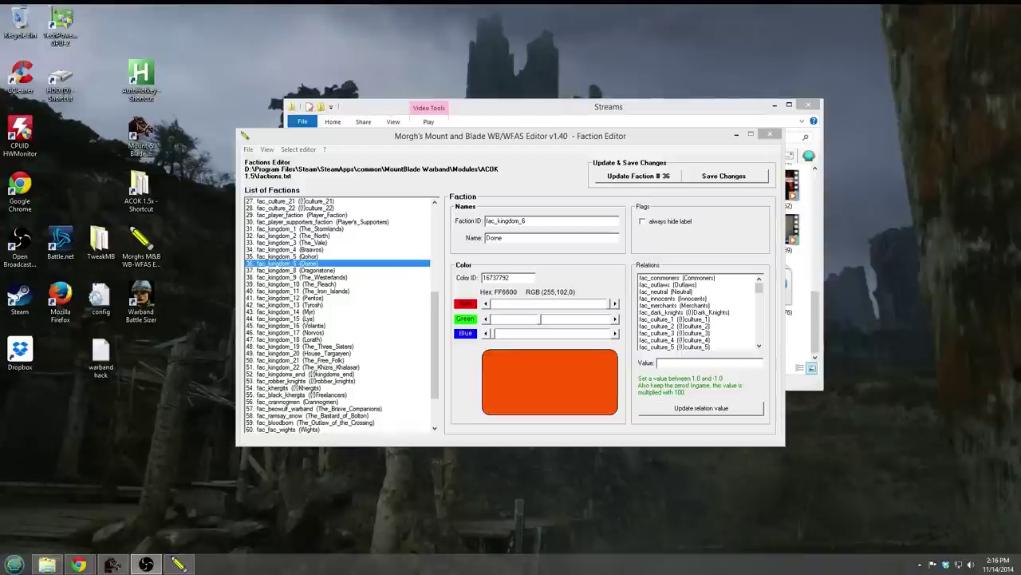
left_click(112, 565)
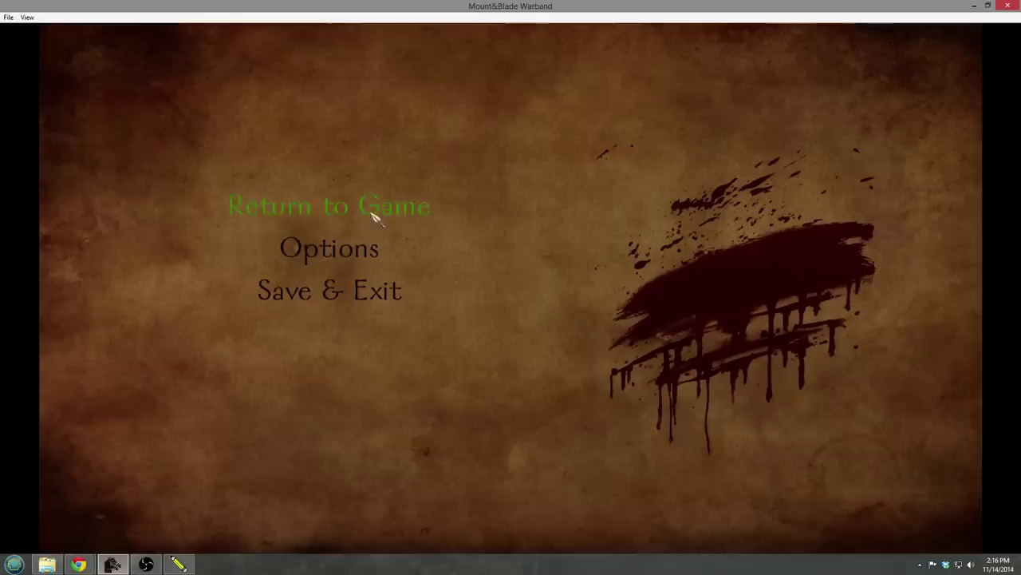
left_click(373, 217)
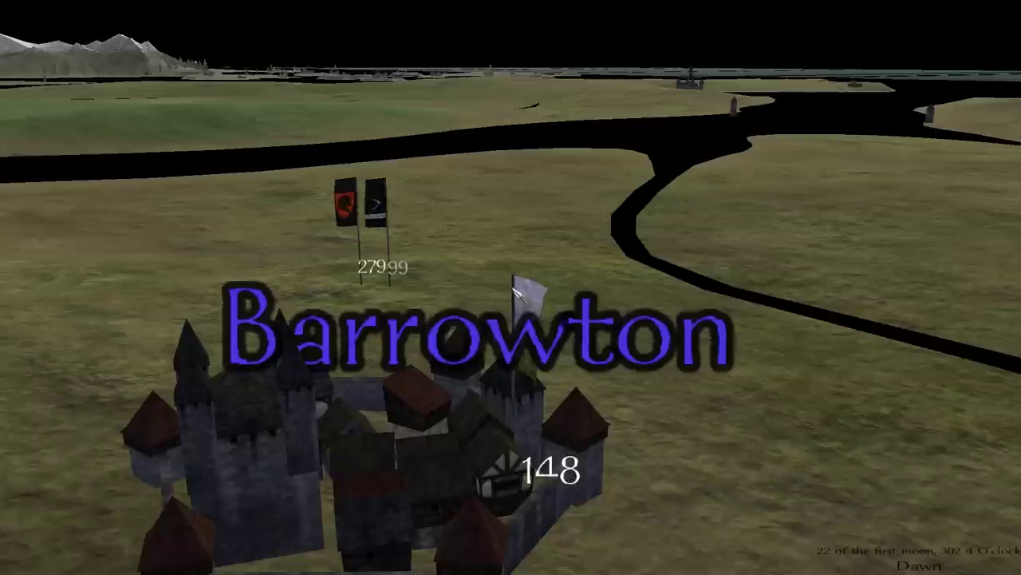
mouse_move(459, 425)
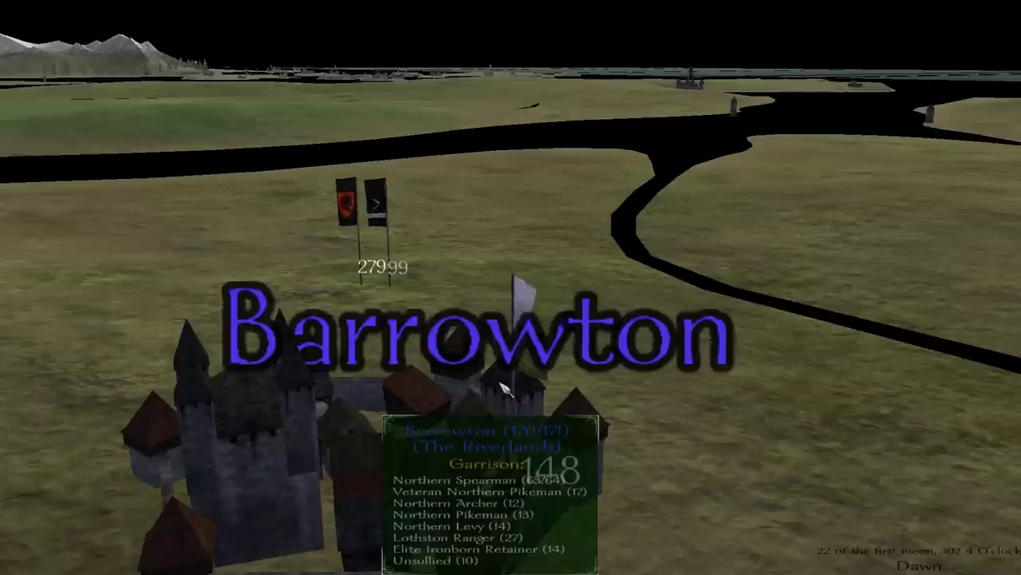
scroll(459, 425, "down", 5)
mouse_move(520, 326)
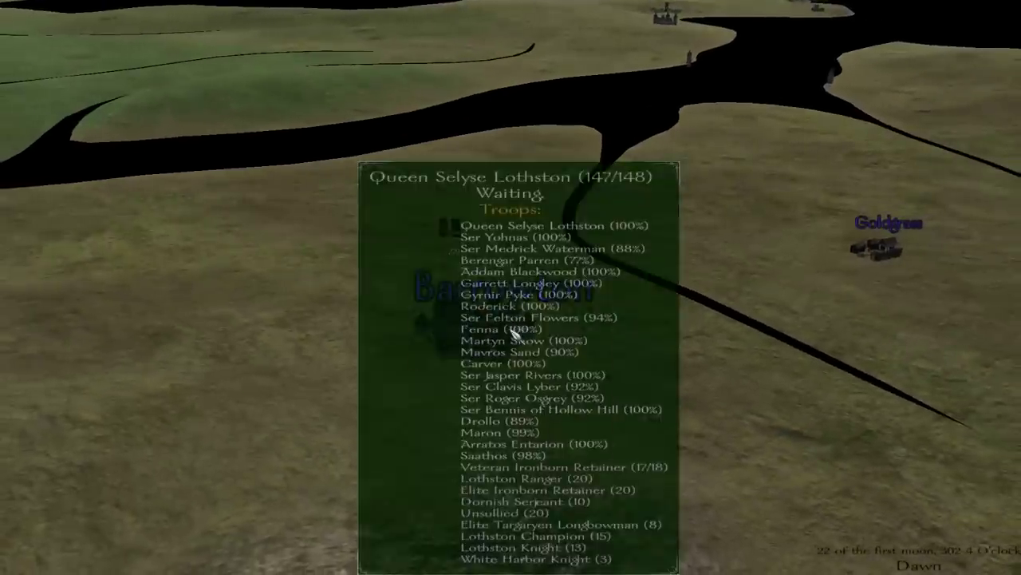
key("Escape")
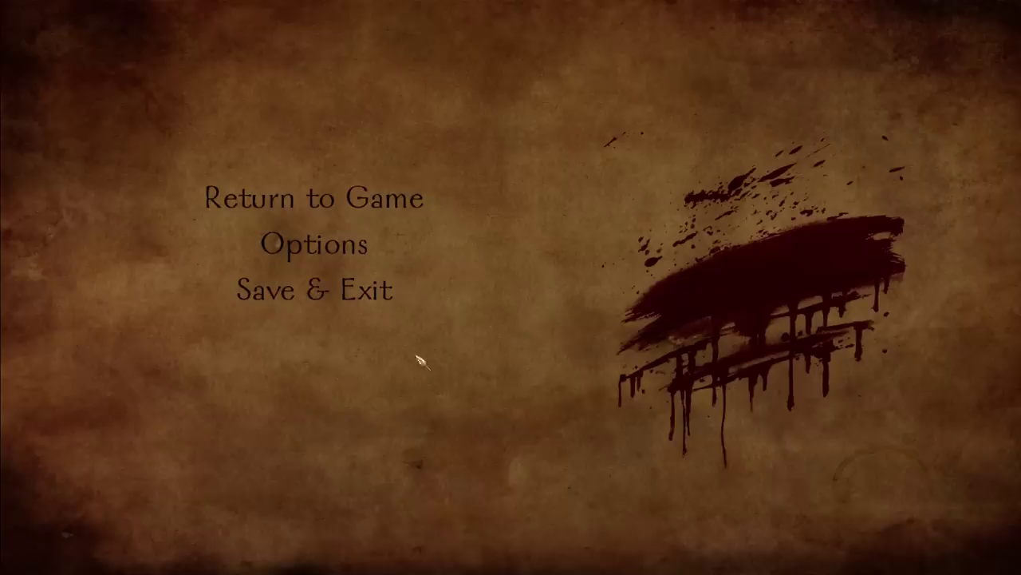
left_click(369, 204)
Make camp and choose the action for exporting or importing character history.
left_click(159, 559)
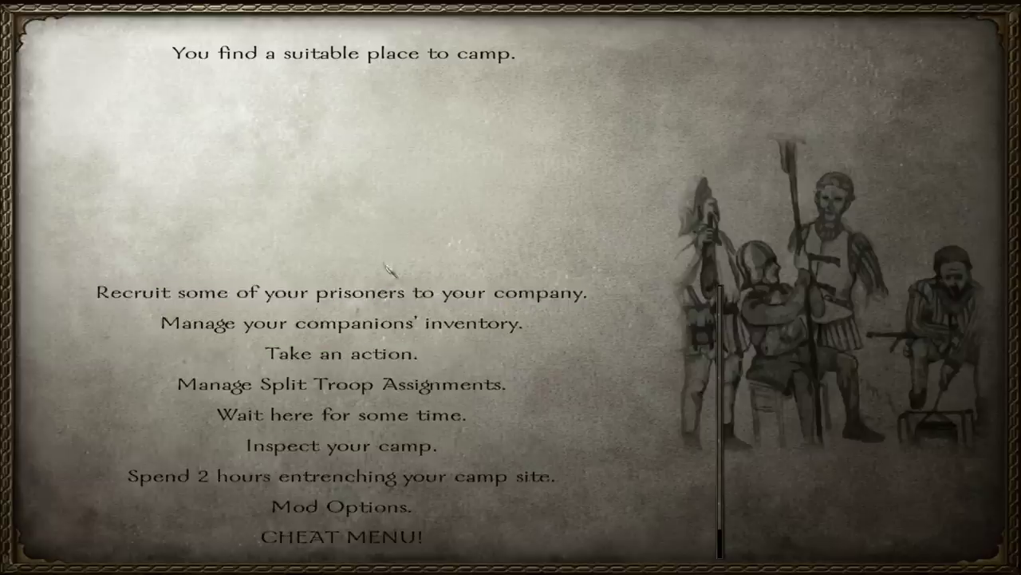
left_click(365, 356)
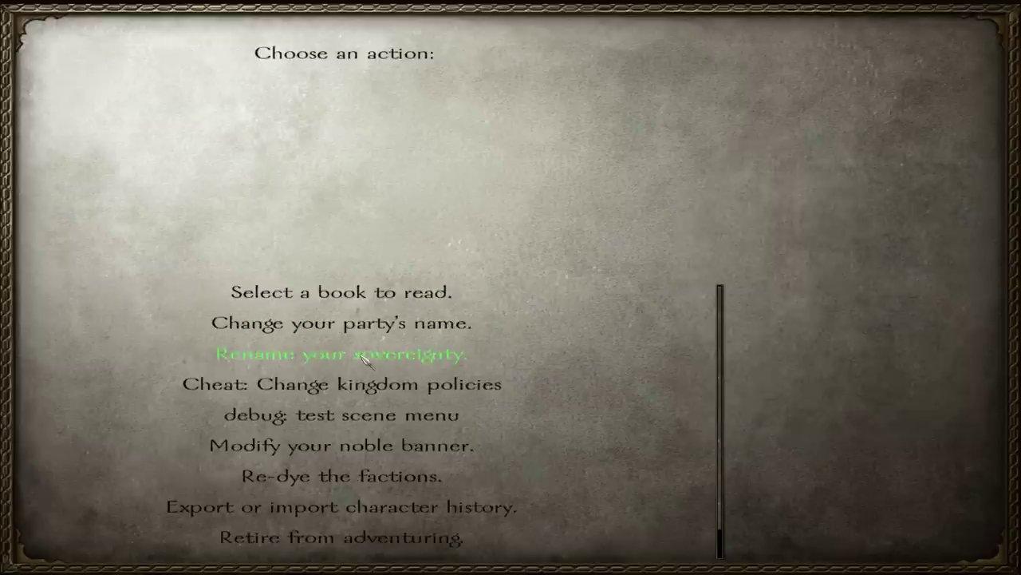
scroll(391, 483, "down", 1)
left_click(398, 486)
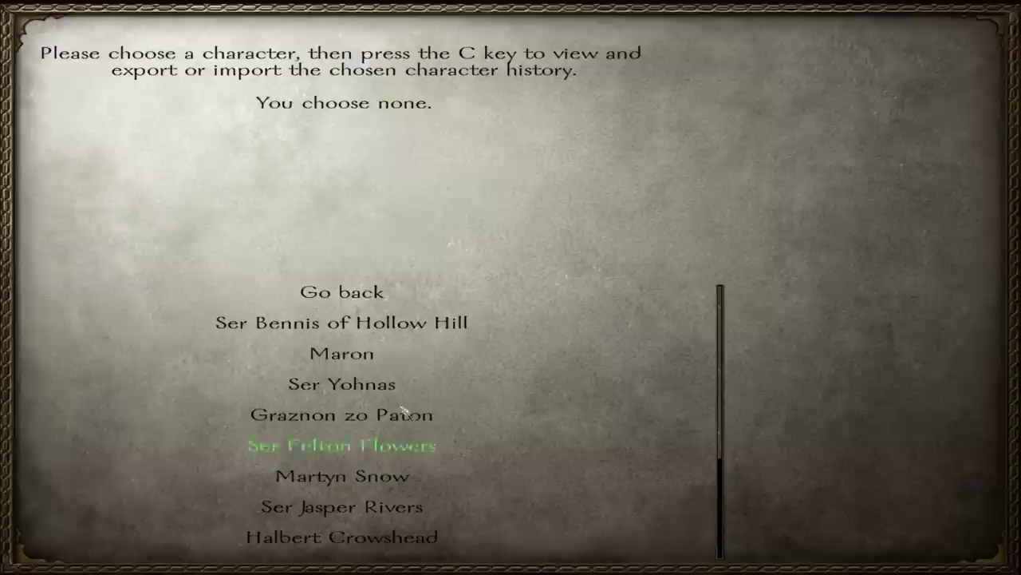
Choose the companion Maron, export the character from the statistics page, and return to the character list.
left_click(360, 354)
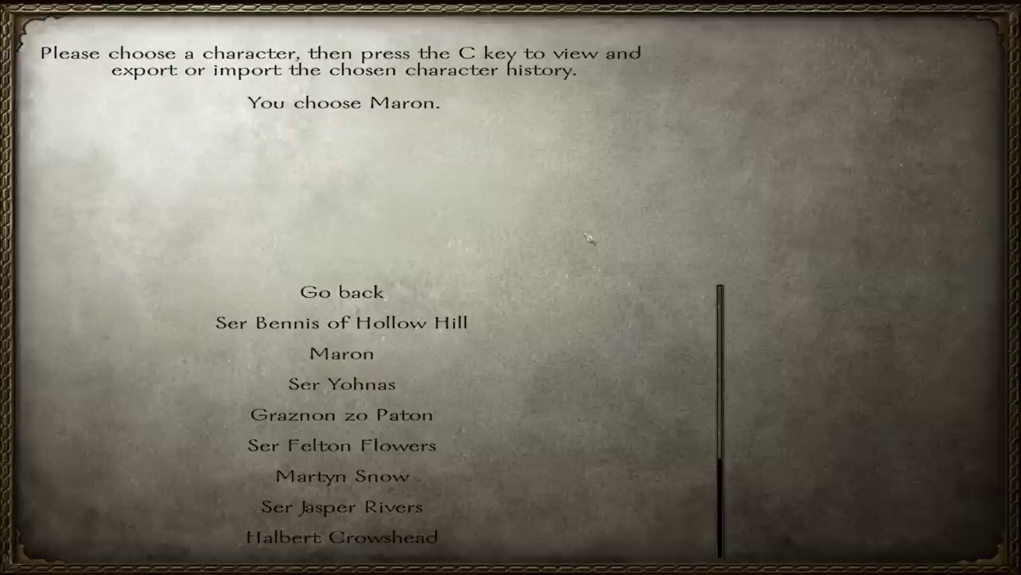
key("c")
left_click(97, 555)
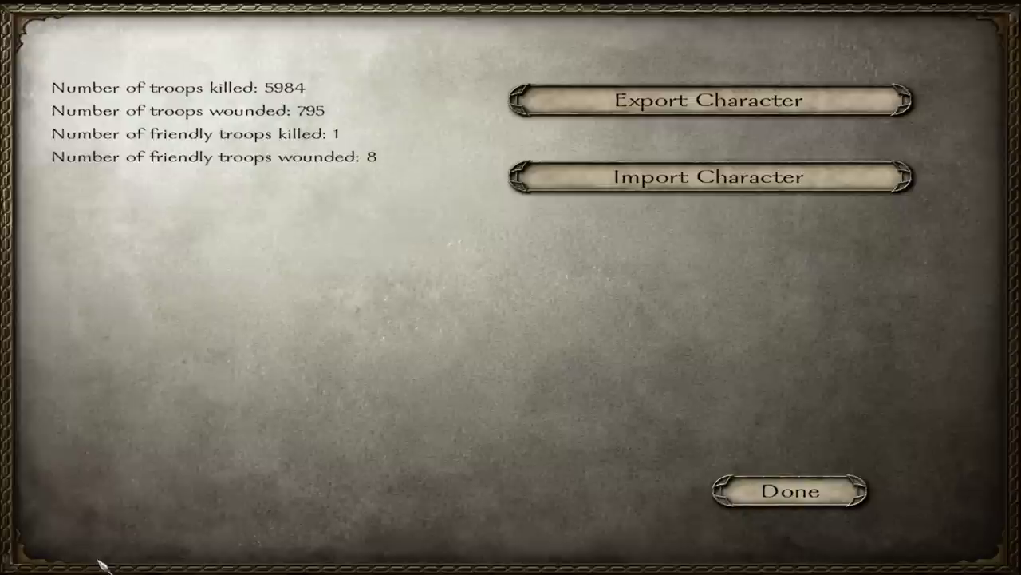
left_click(718, 98)
left_click(698, 93)
left_click(511, 373)
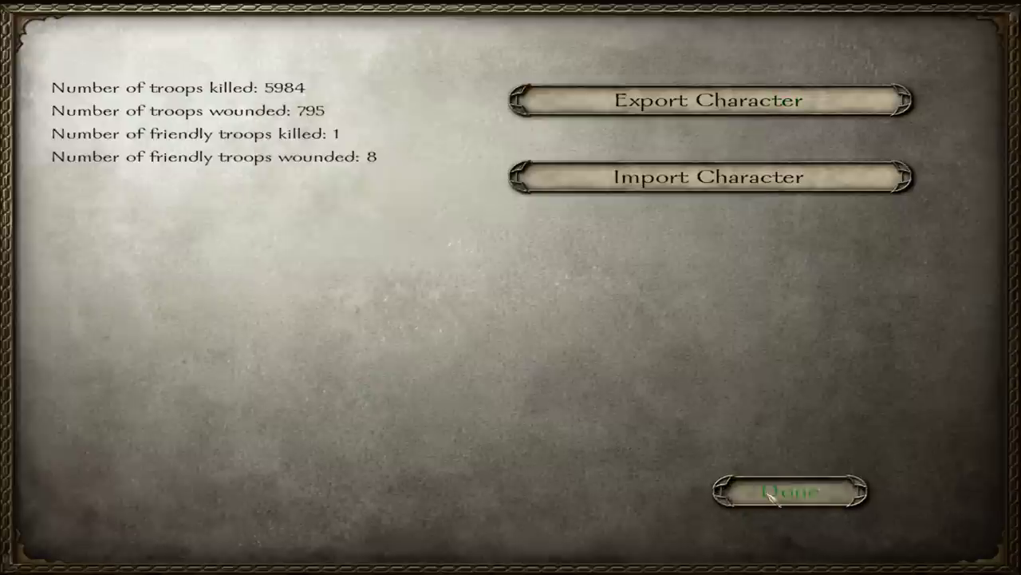
left_click(771, 497)
left_click(939, 551)
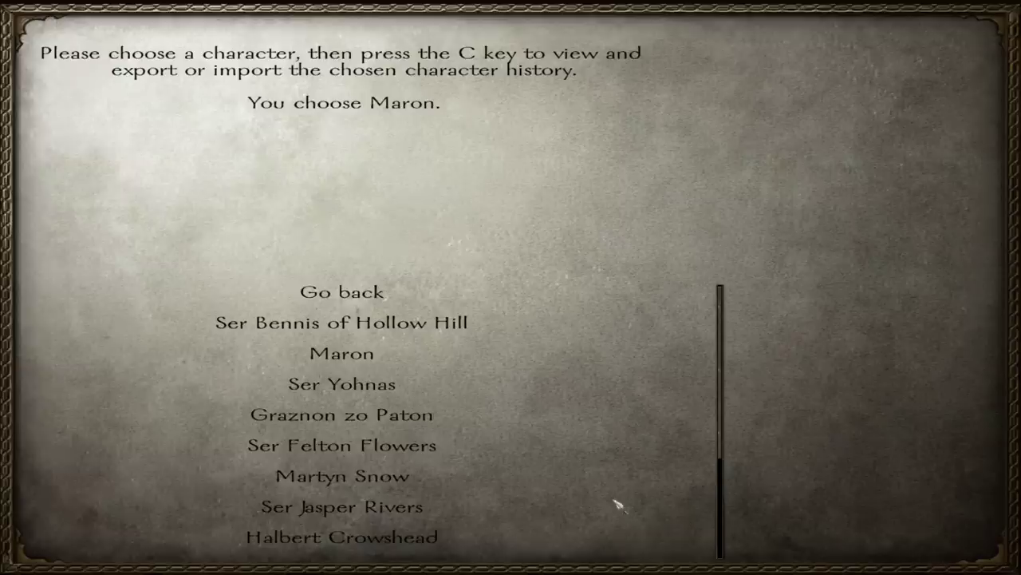
Choose Ser Bennis of Hollow Hill, view his character sheet and statistics page, and return to the character list.
left_click(347, 322)
key("c")
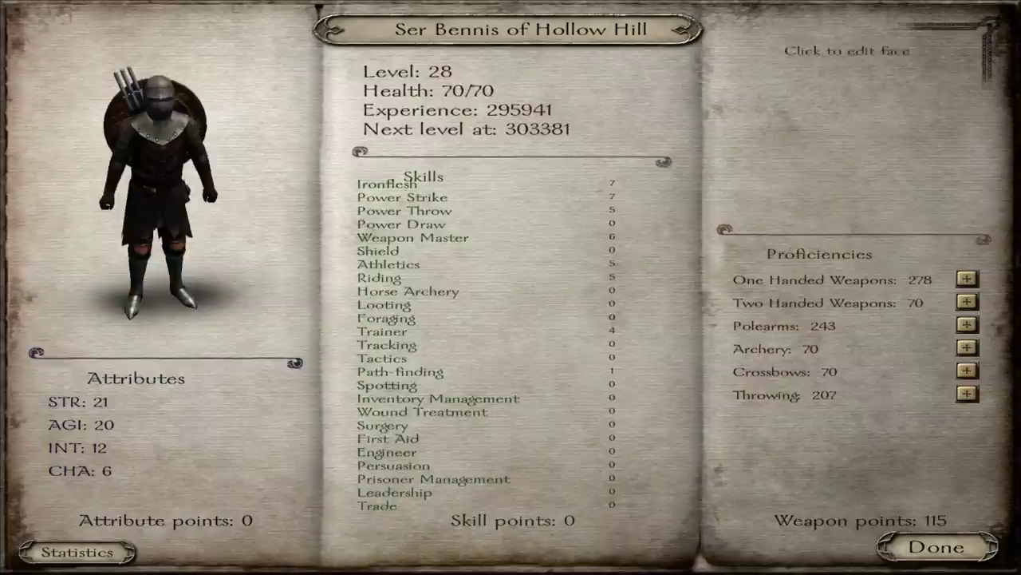
left_click(88, 551)
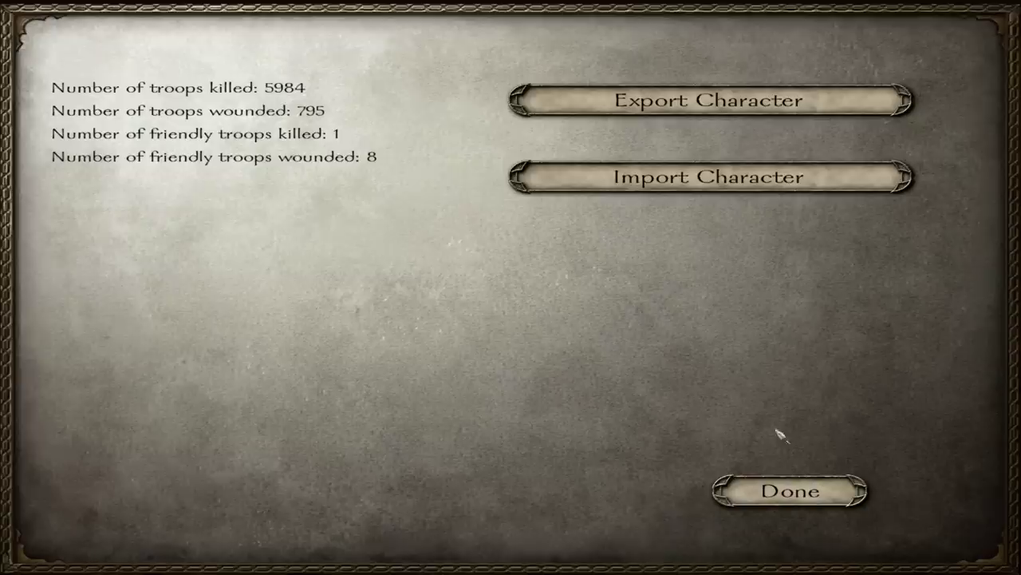
left_click(774, 506)
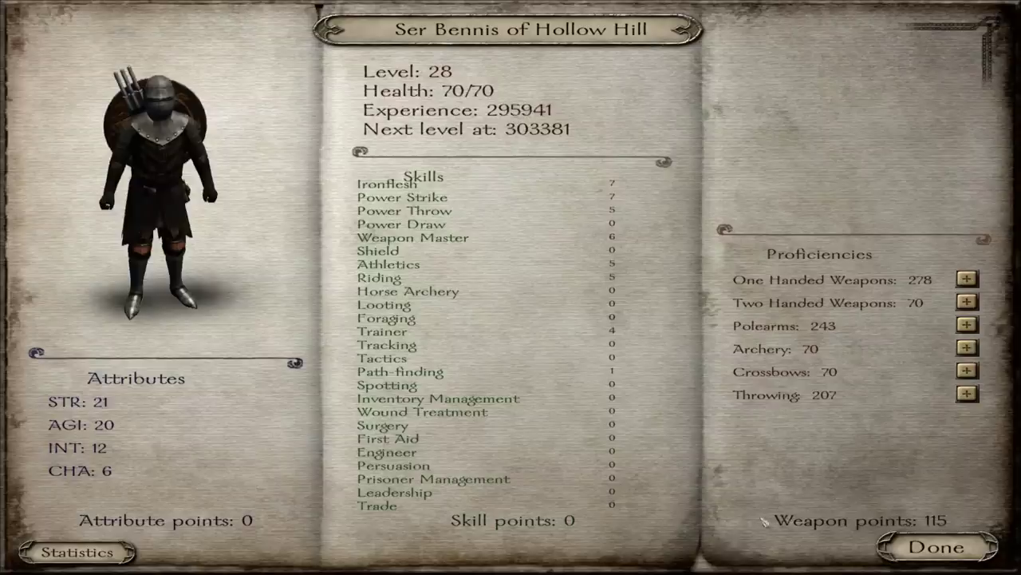
left_click(969, 552)
Choose Gyrnir Pyke from the next page of characters, view the statistics page, and return to the list.
scroll(407, 423, "down", 5)
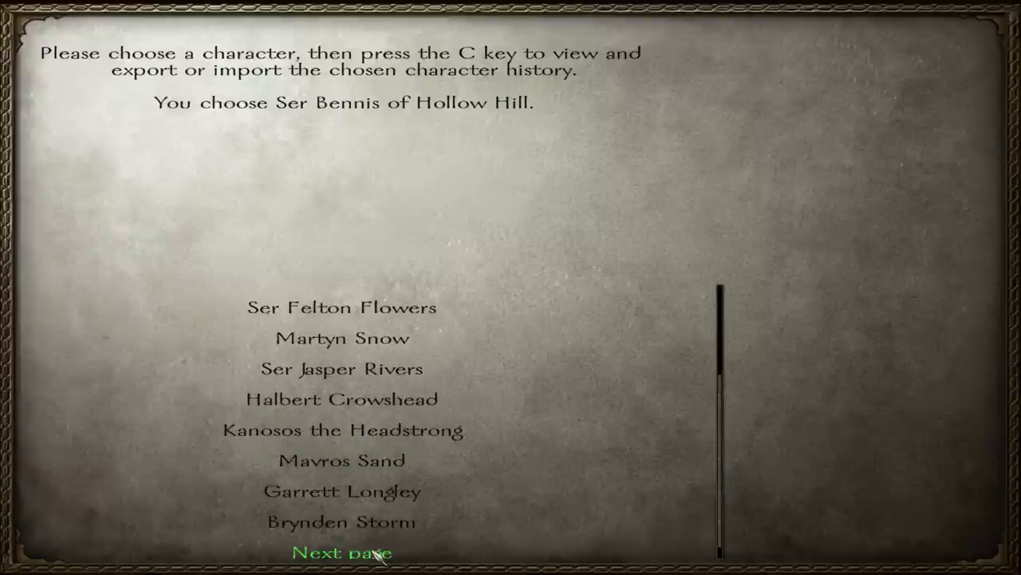
left_click(368, 553)
scroll(409, 433, "down", 3)
left_click(391, 401)
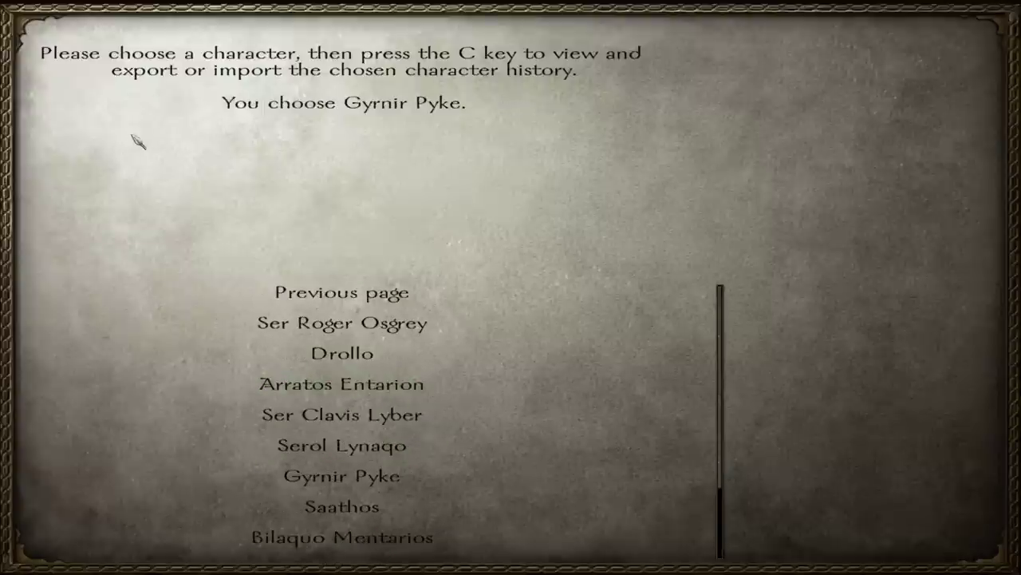
key("c")
left_click(82, 551)
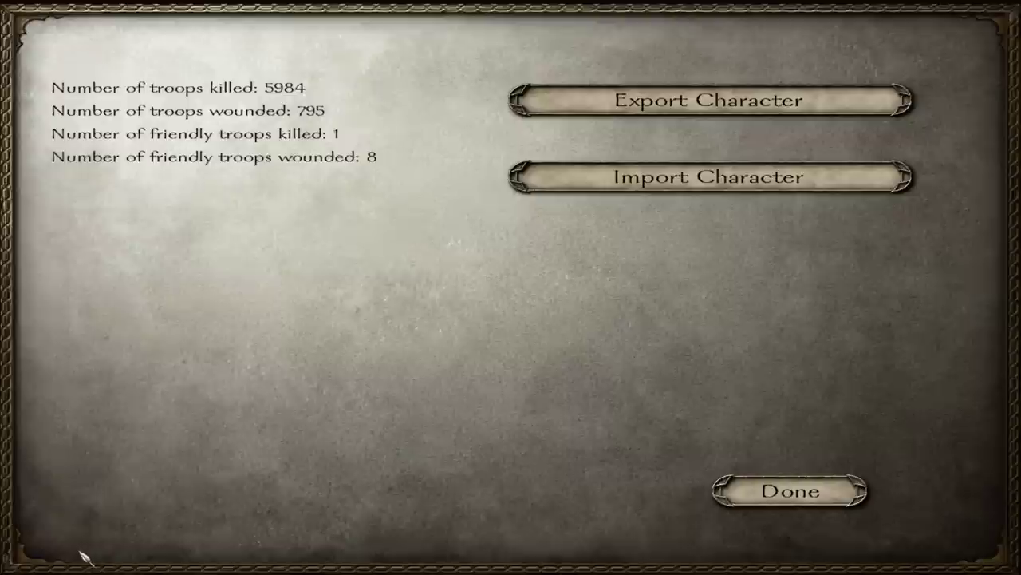
left_click(790, 491)
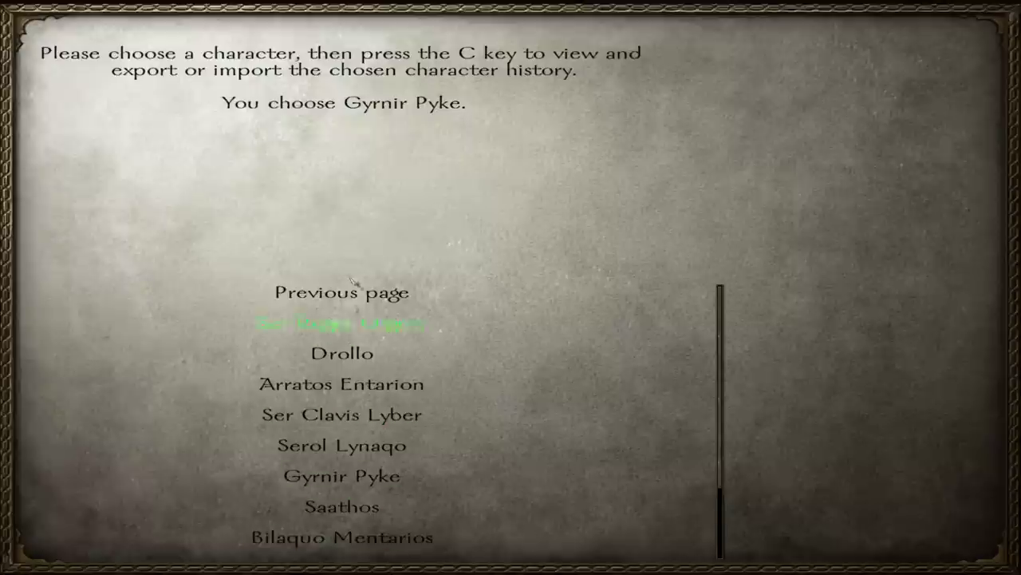
Choose Maron from the first page of characters and export the character from the statistics page.
left_click(357, 294)
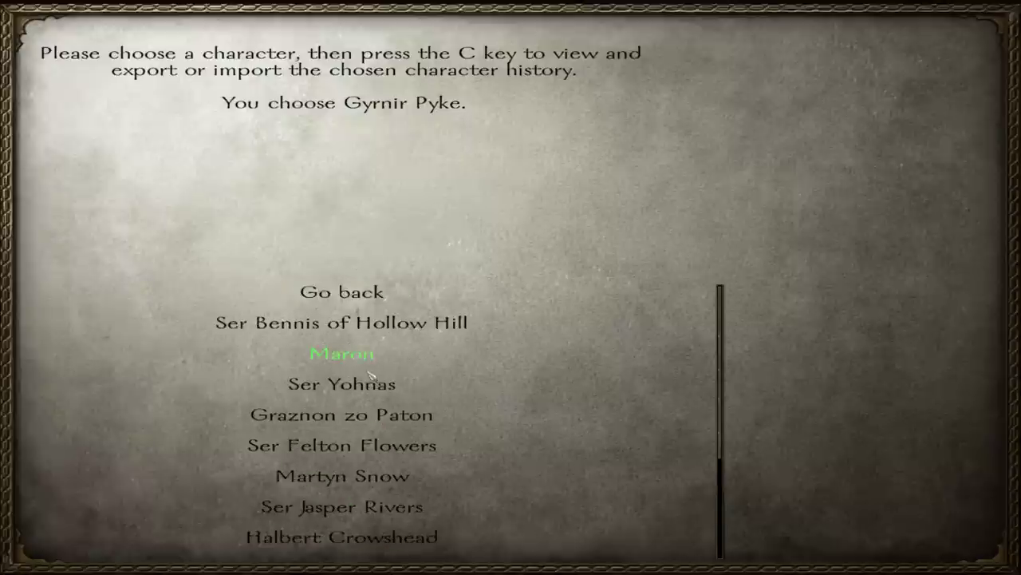
left_click(349, 360)
key("c")
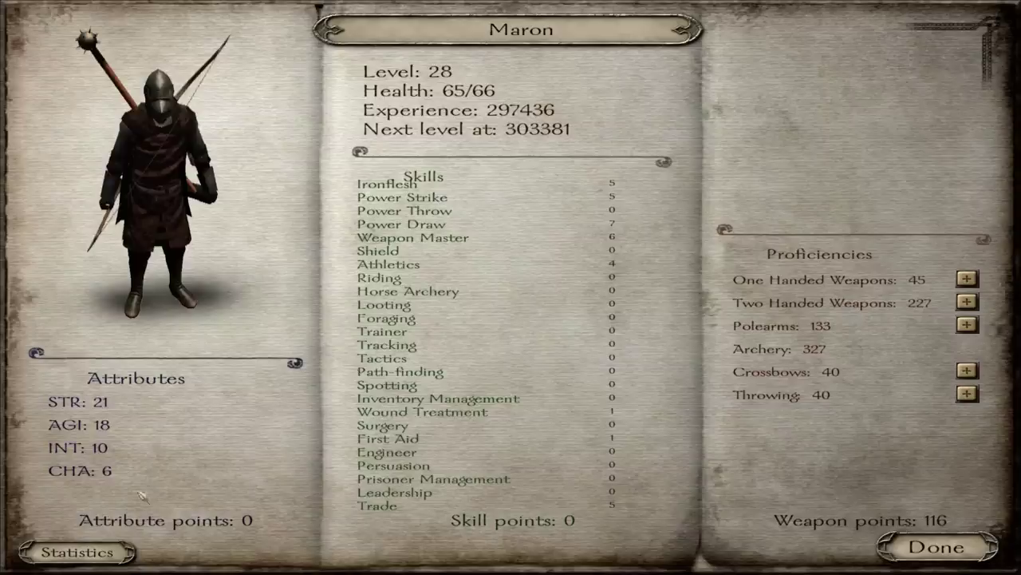
left_click(76, 550)
left_click(669, 103)
left_click(423, 368)
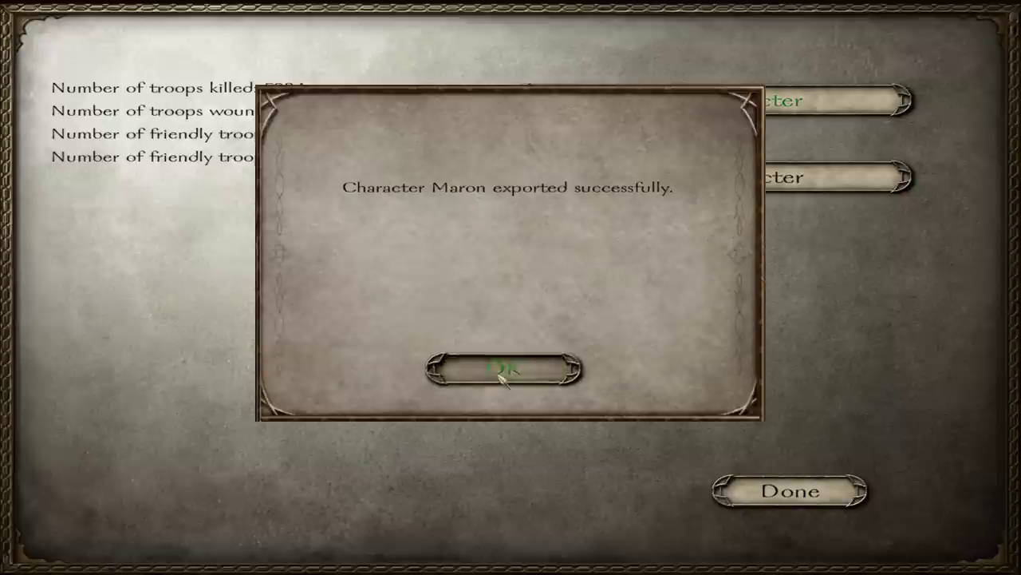
left_click(493, 371)
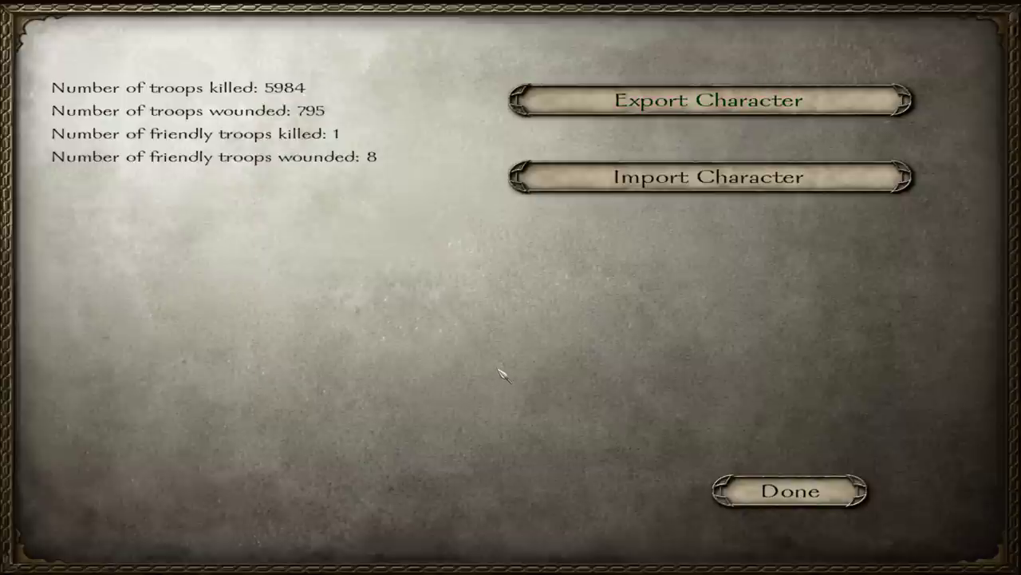
Switch to File Explorer, open the Characters folder under Documents\Mount&Blade Warband, and look over the exported character files.
key("alt+Tab")
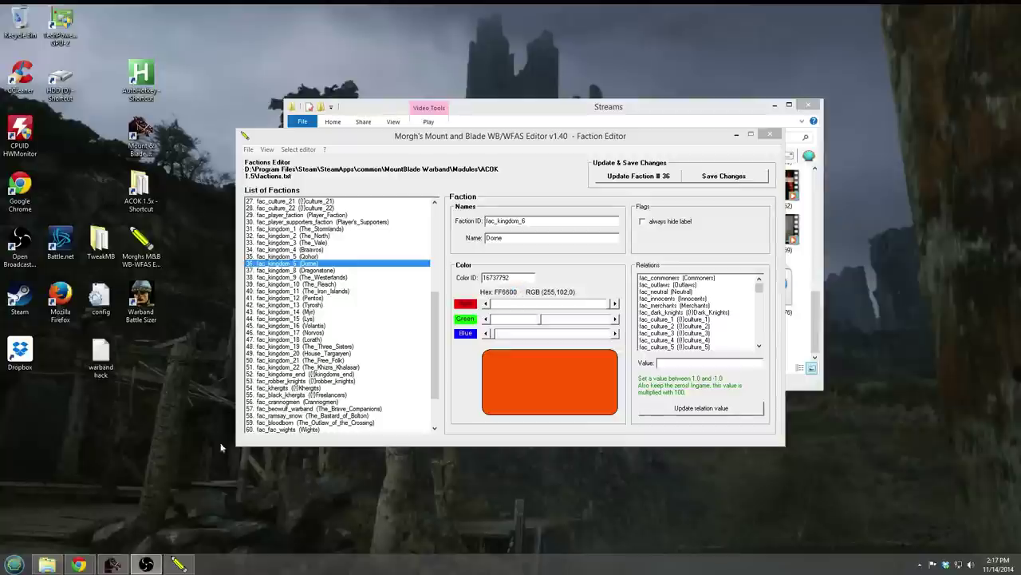
left_click(15, 564)
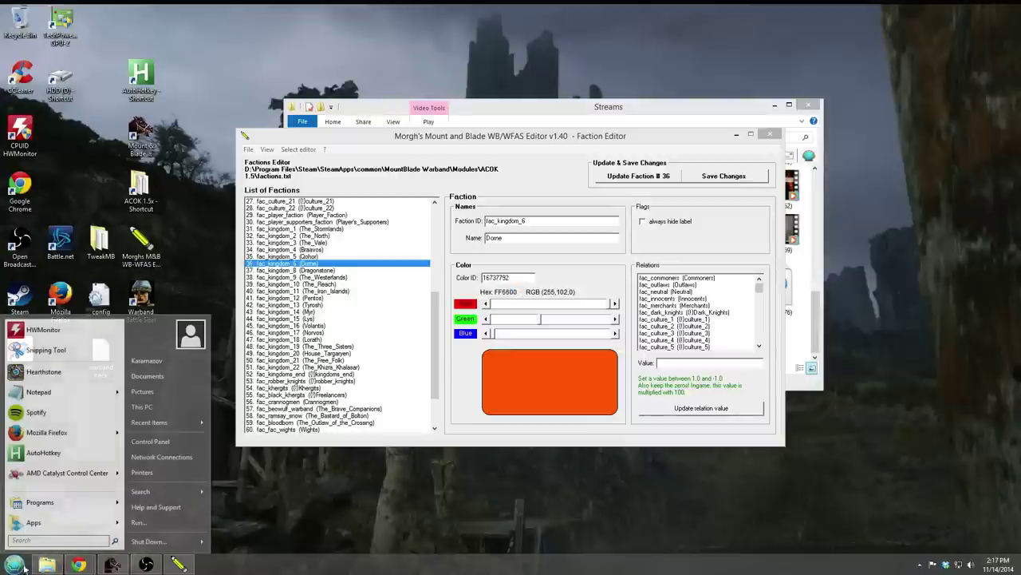
left_click(183, 376)
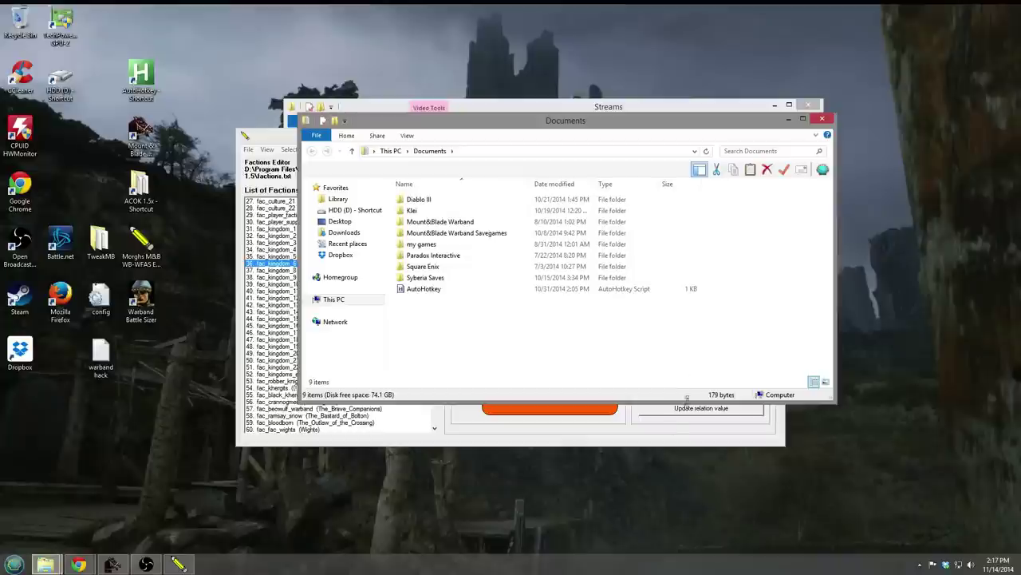
double_click(458, 224)
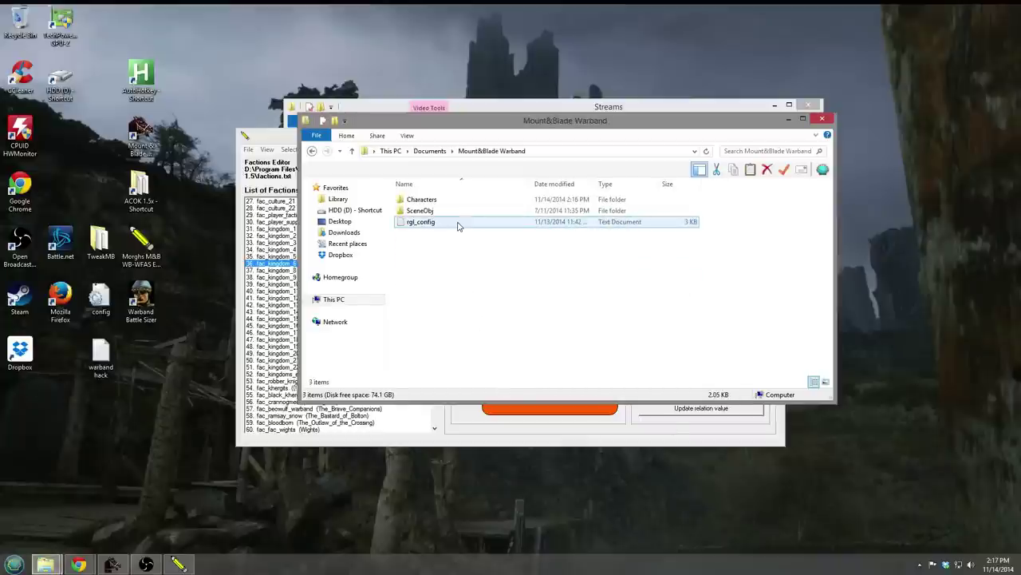
double_click(447, 200)
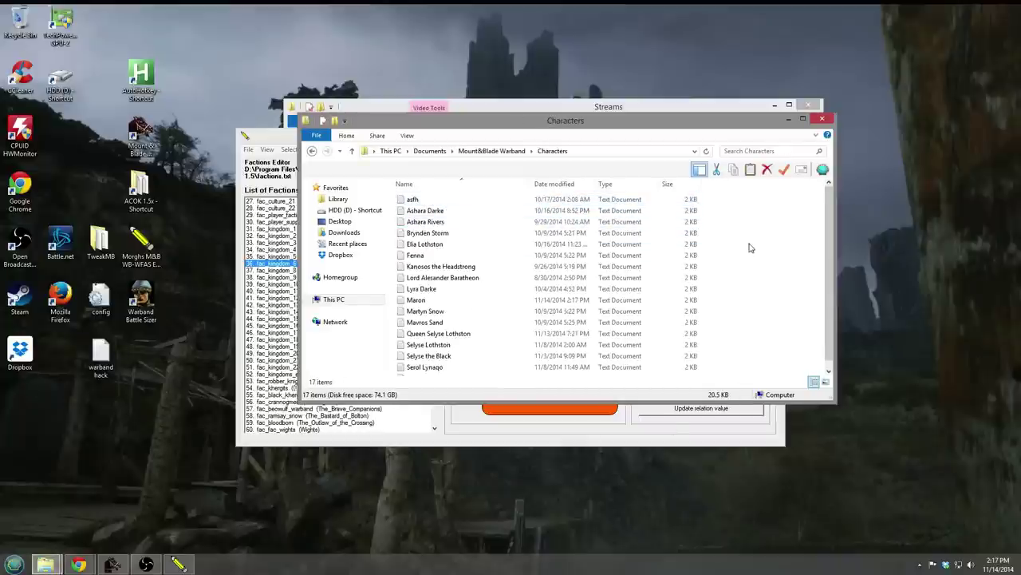
scroll(647, 331, "down", 1)
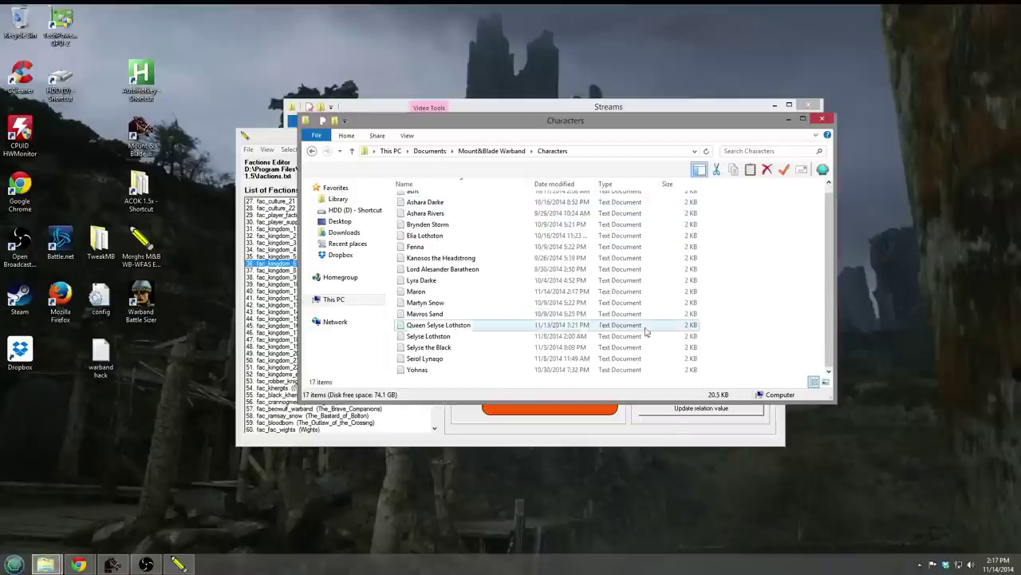
left_click(450, 236)
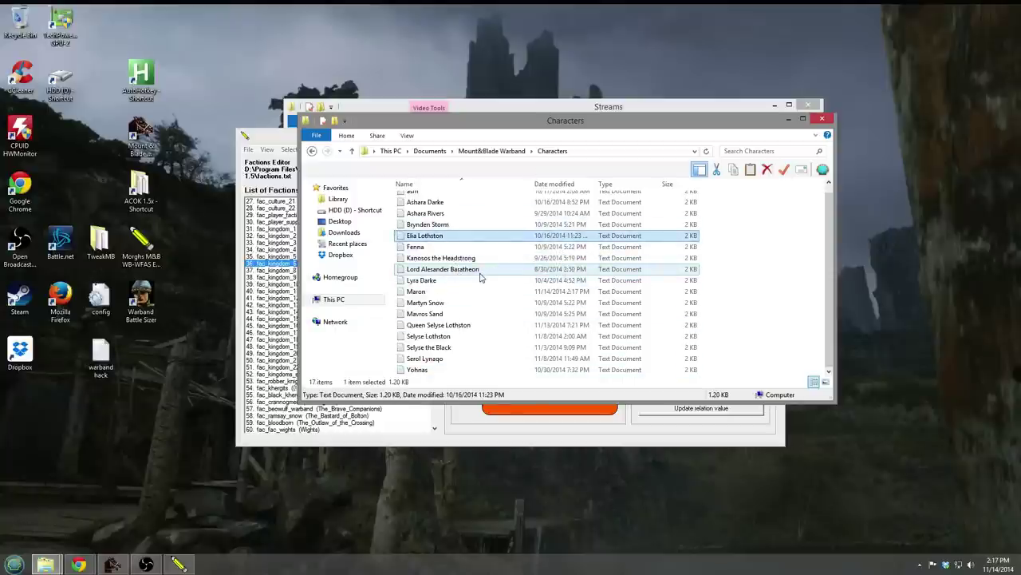
left_click(473, 270)
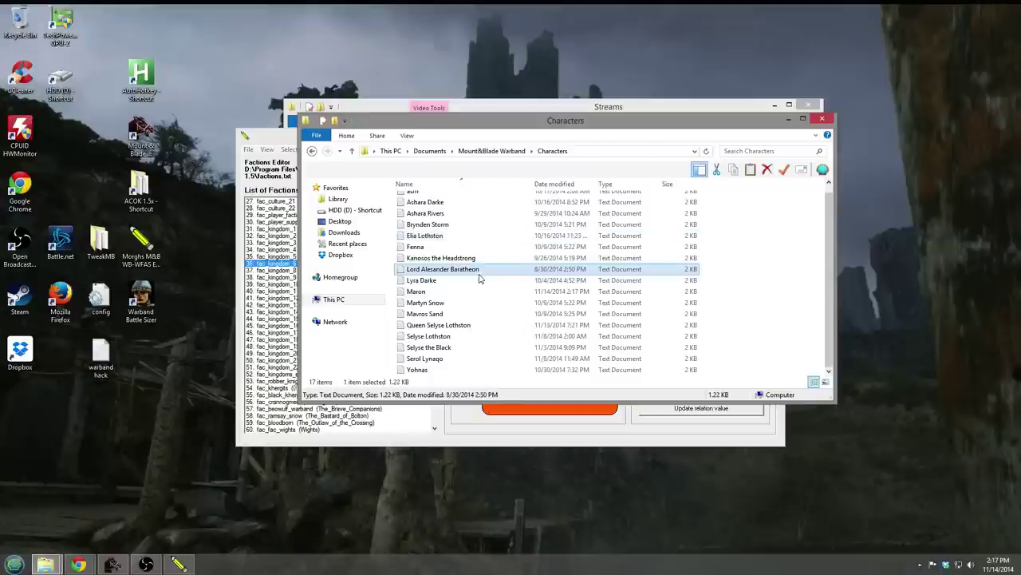
left_click(439, 282)
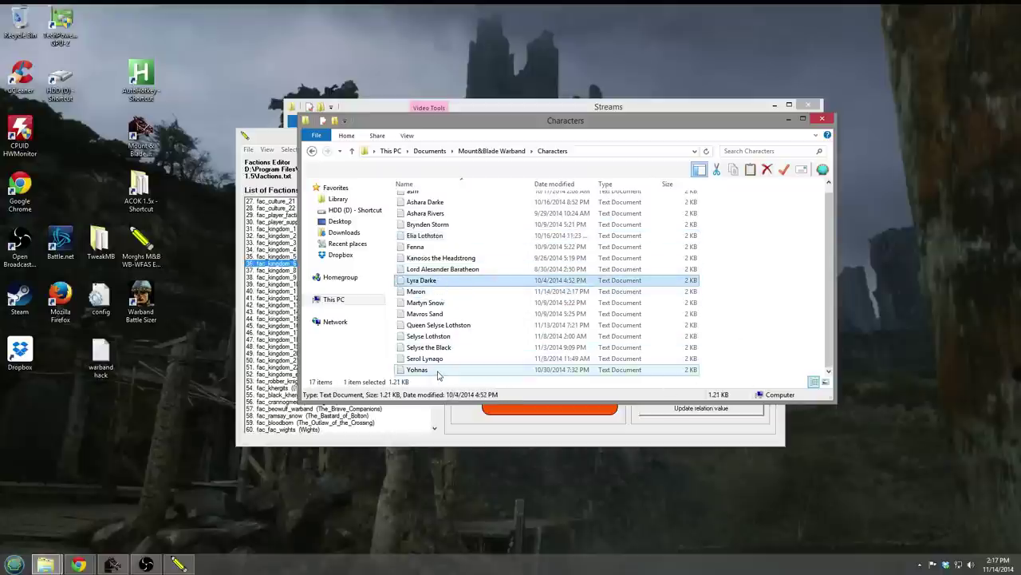
Open the Maron character file in Notepad, change the name value to Ser_Maron_of_the_Blood, and save and close the file.
double_click(422, 291)
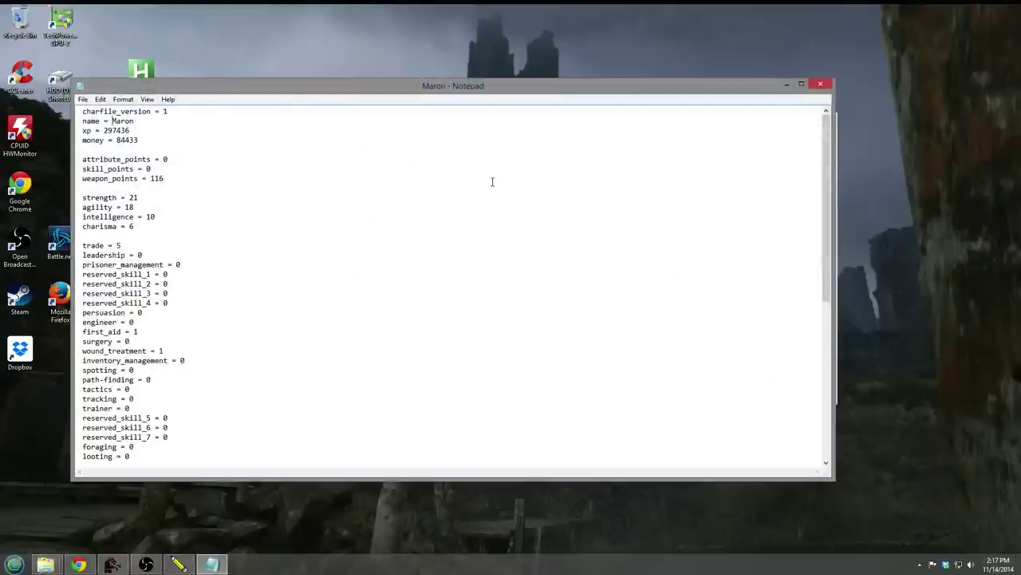
type("Ser")
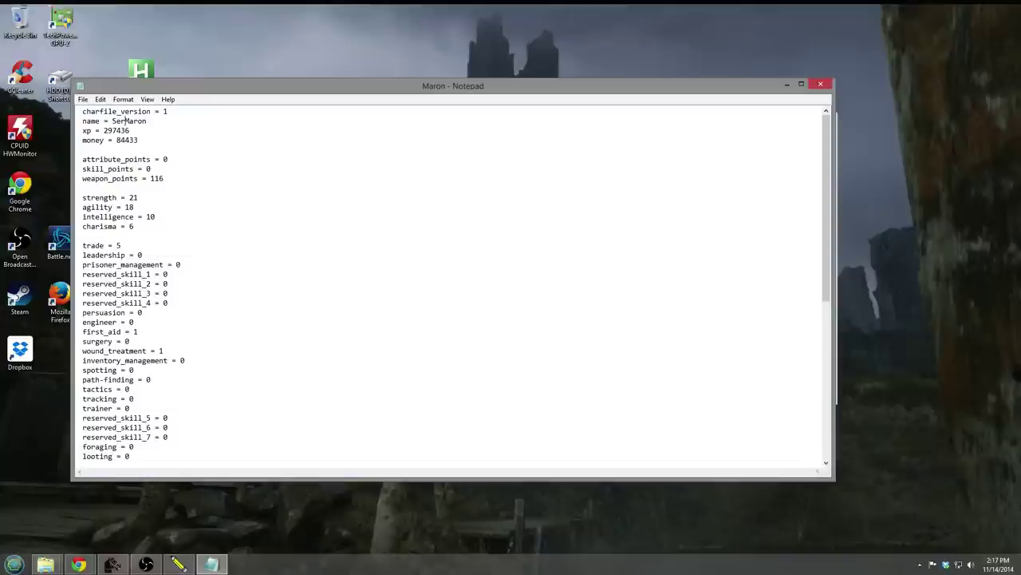
type("_")
key("End")
type("_of")
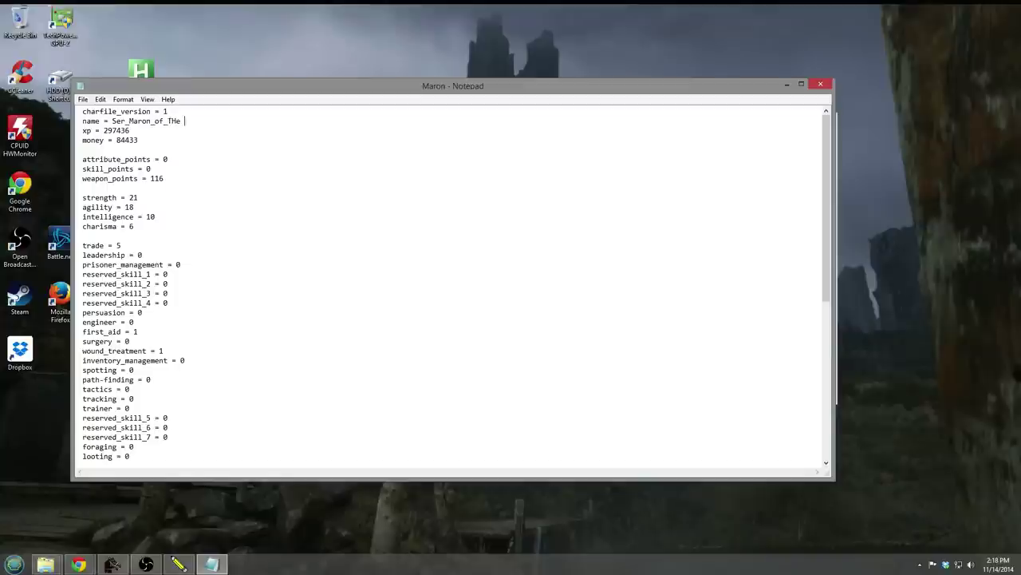
key("BackSpace")
key("BackSpace")
key("BackSpace")
type("he_")
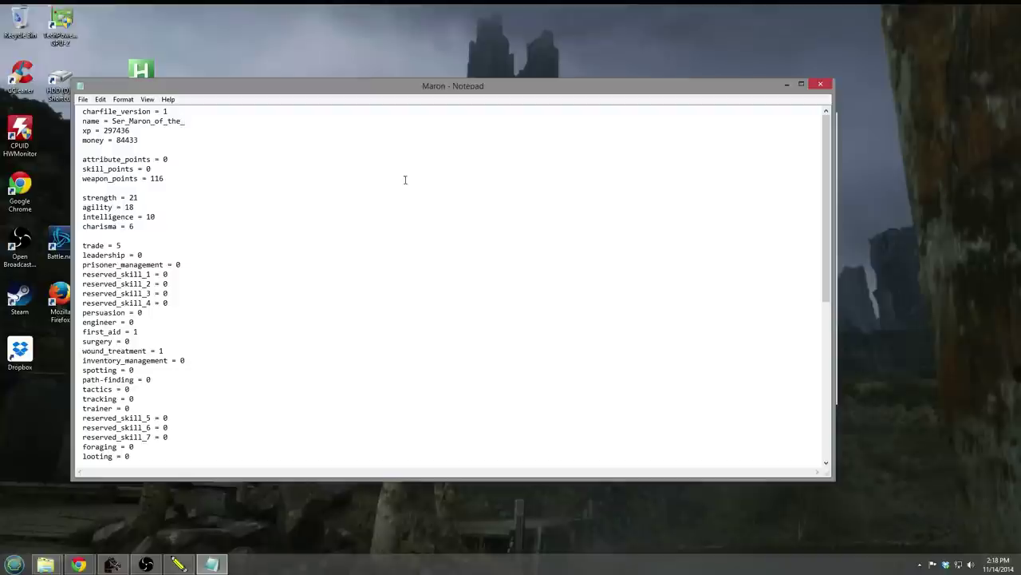
type("Blood")
left_click(822, 85)
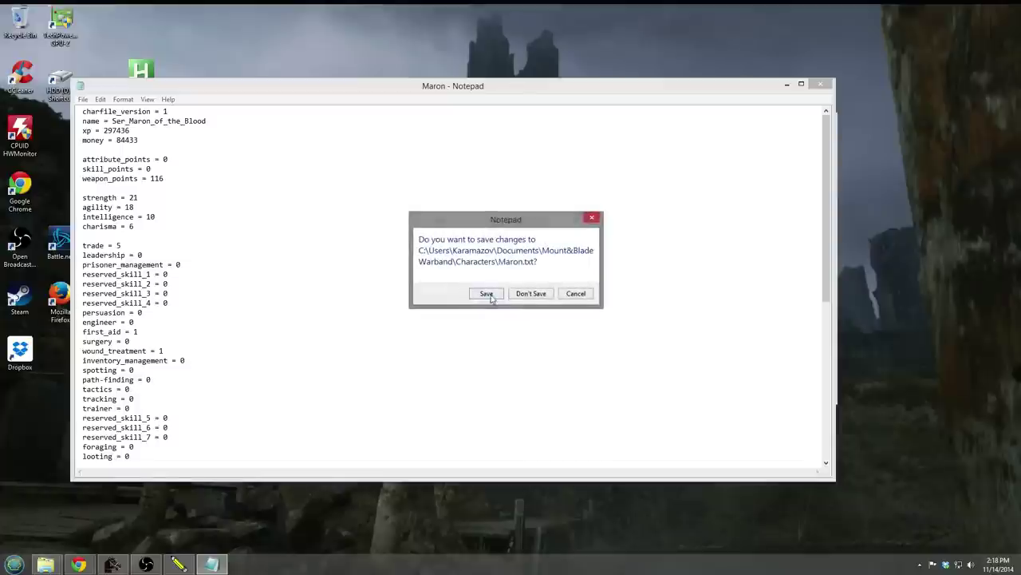
left_click(487, 294)
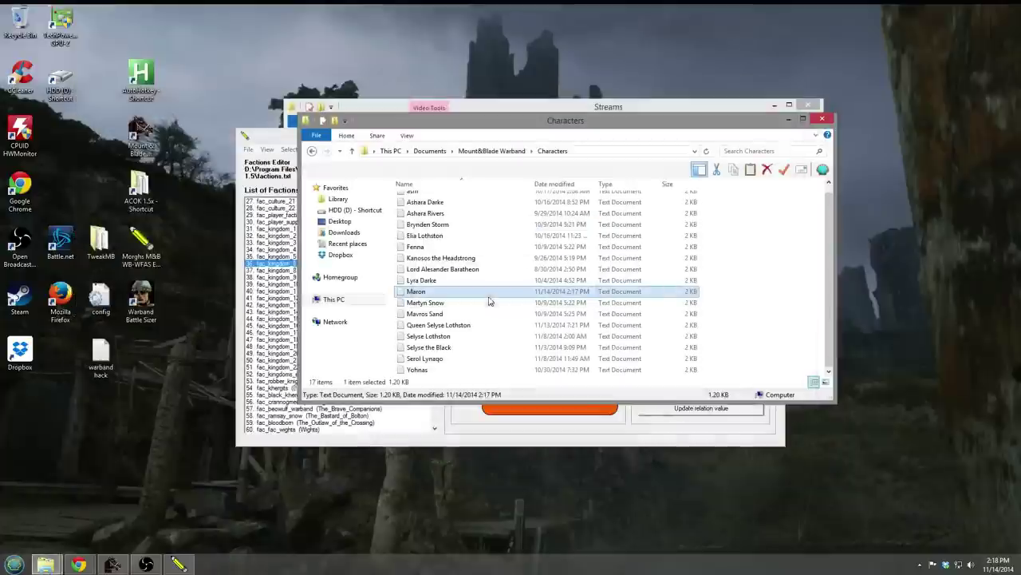
Switch back to Mount&Blade Warband, import the edited character for Maron, and return to the character list.
left_click(111, 565)
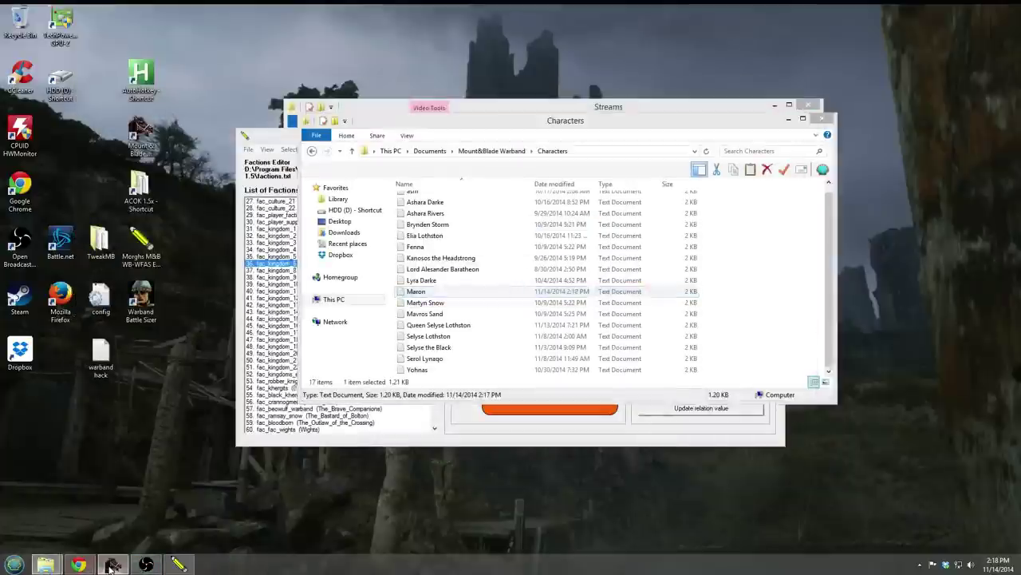
left_click(627, 176)
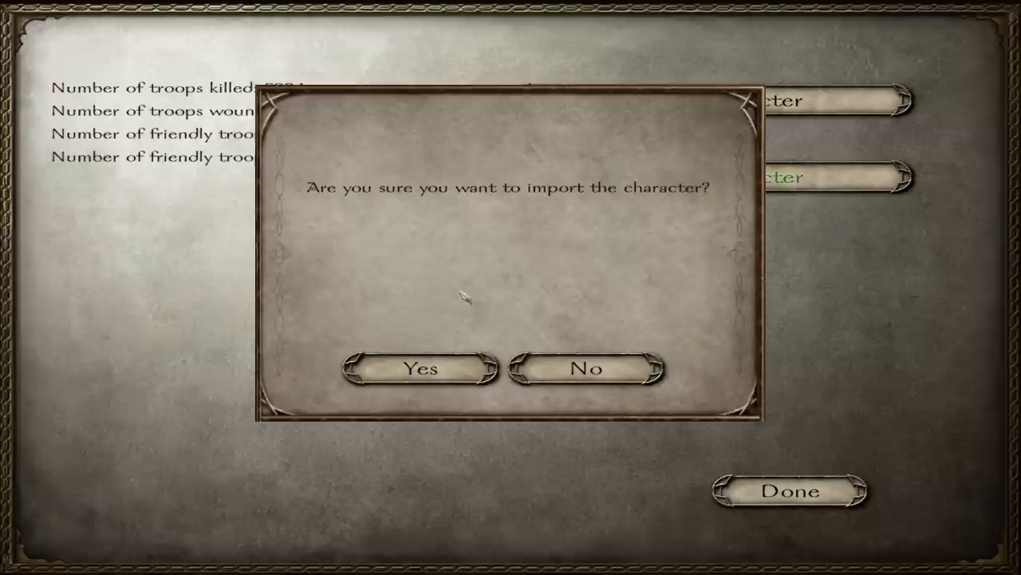
left_click(452, 365)
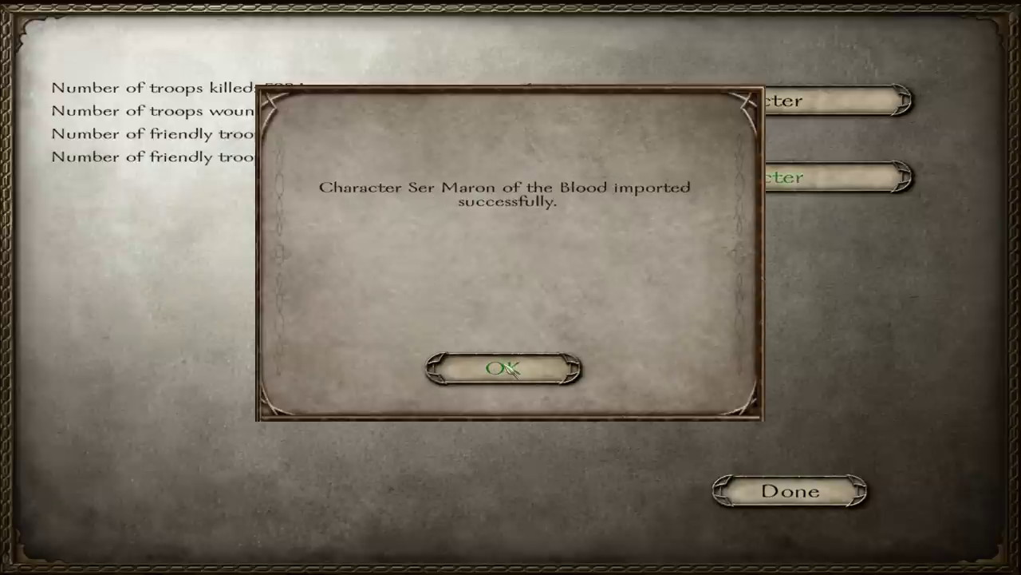
left_click(509, 369)
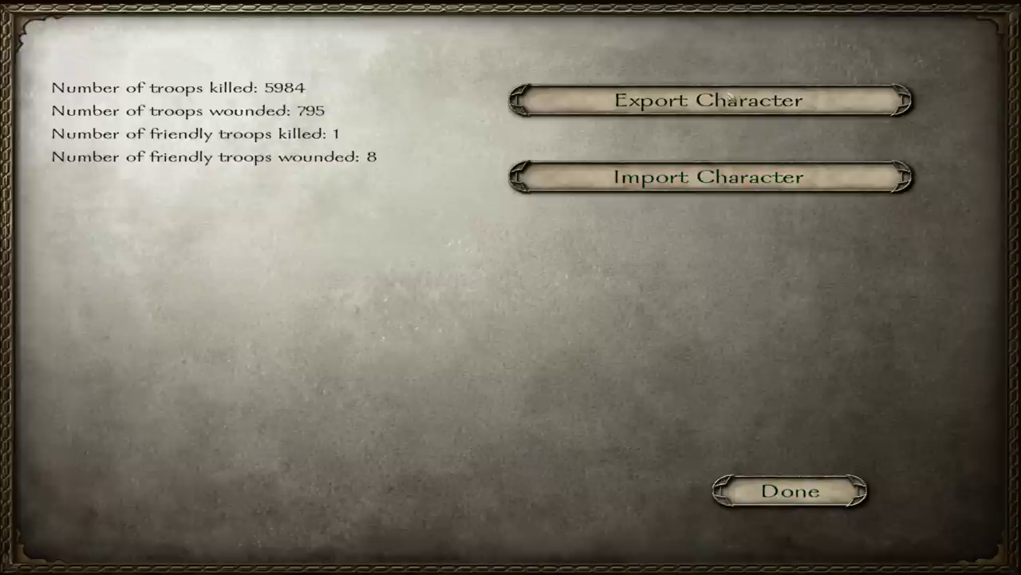
left_click(792, 499)
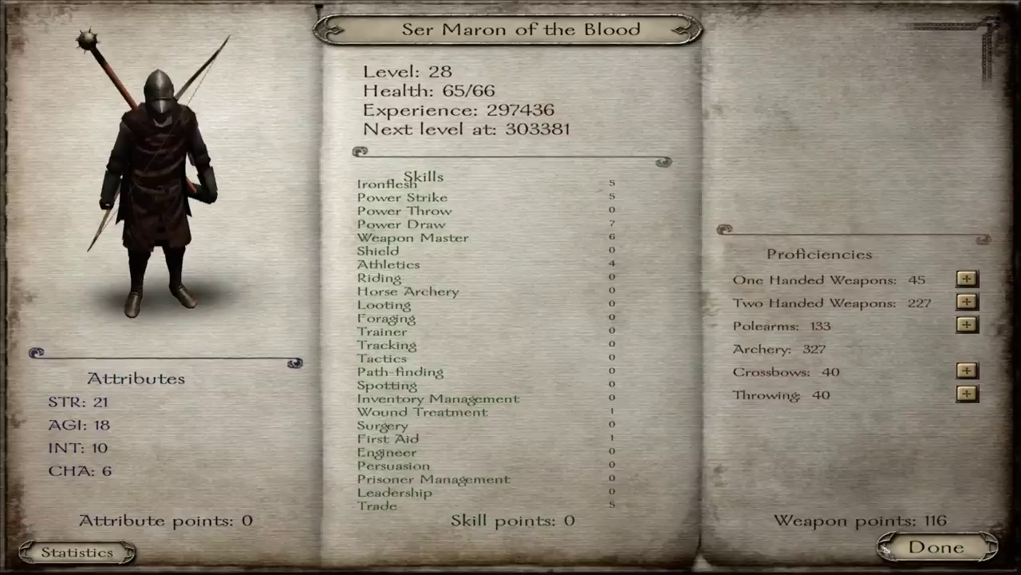
left_click(935, 547)
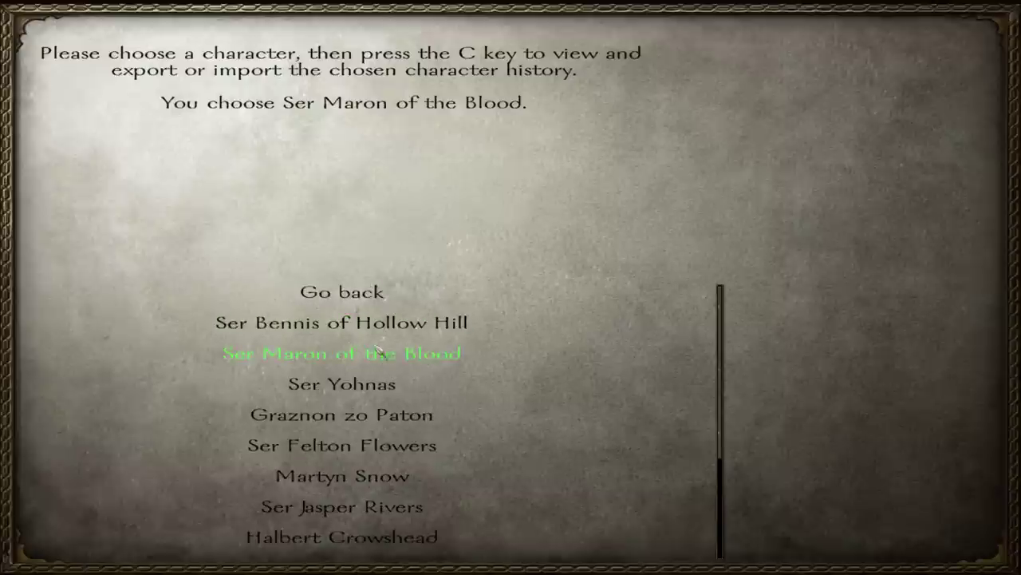
Leave the character list and the action list to get back to the camp menu.
left_click(355, 295)
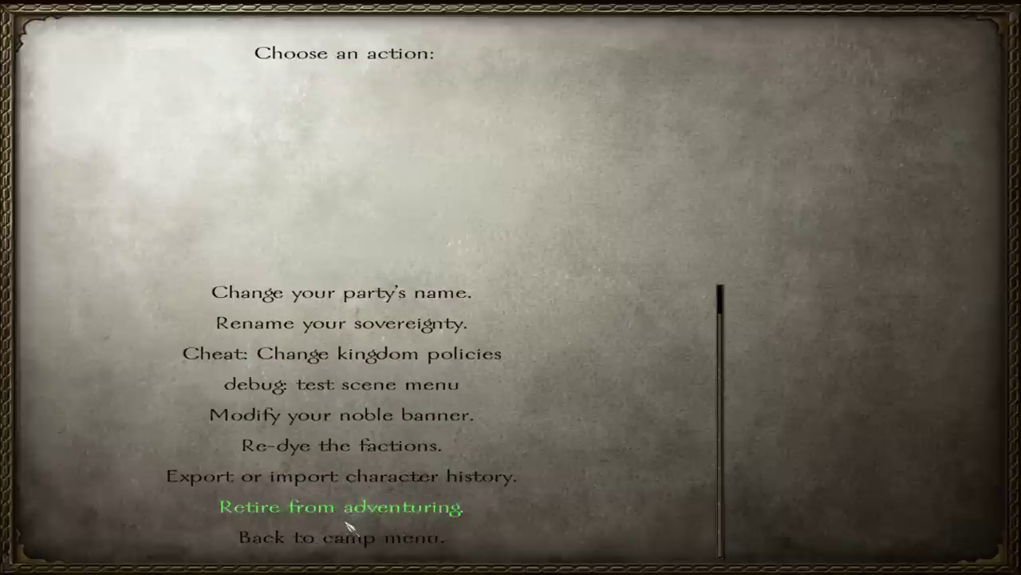
left_click(381, 537)
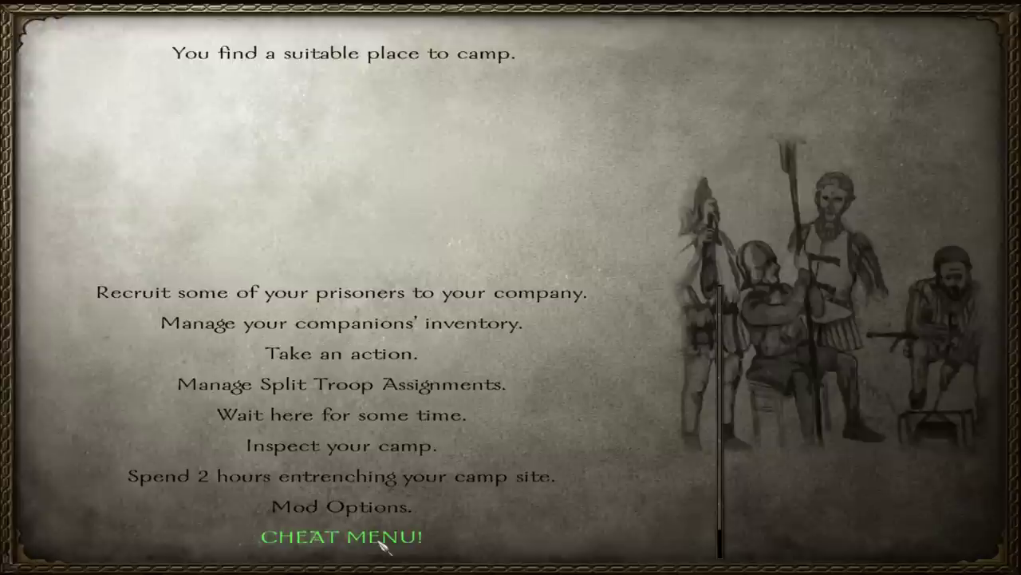
scroll(381, 542, "down", 1)
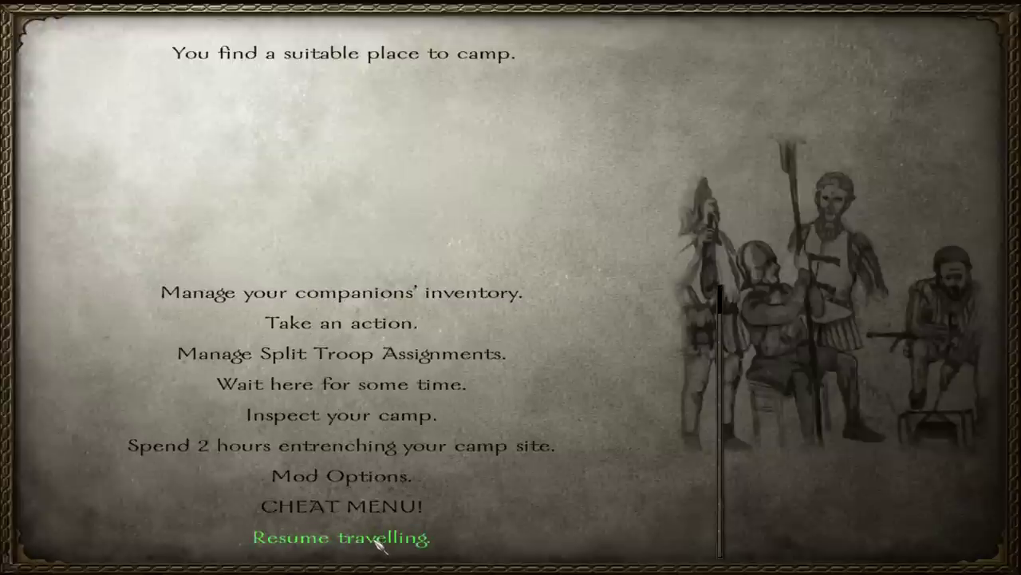
Look over the camp's list of actions, return to the camp menu, and resume travelling on the world map.
left_click(381, 324)
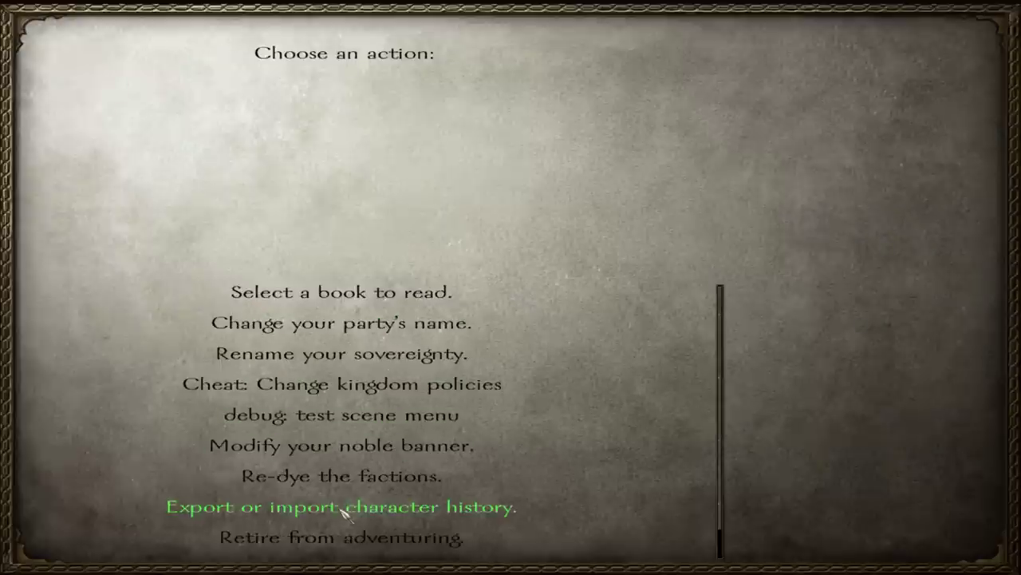
scroll(343, 513, "down", 1)
left_click(356, 546)
scroll(371, 542, "down", 1)
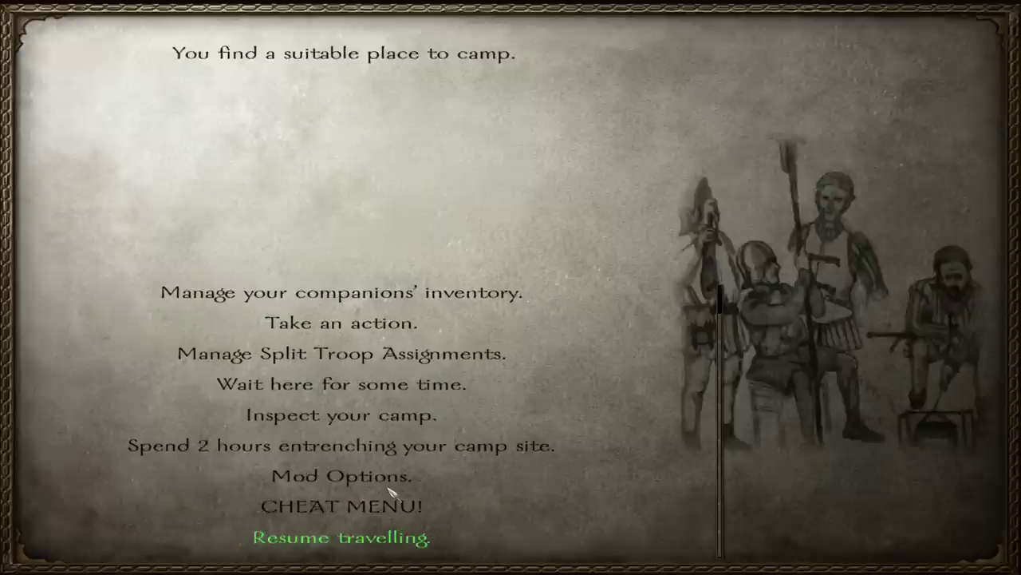
left_click(367, 537)
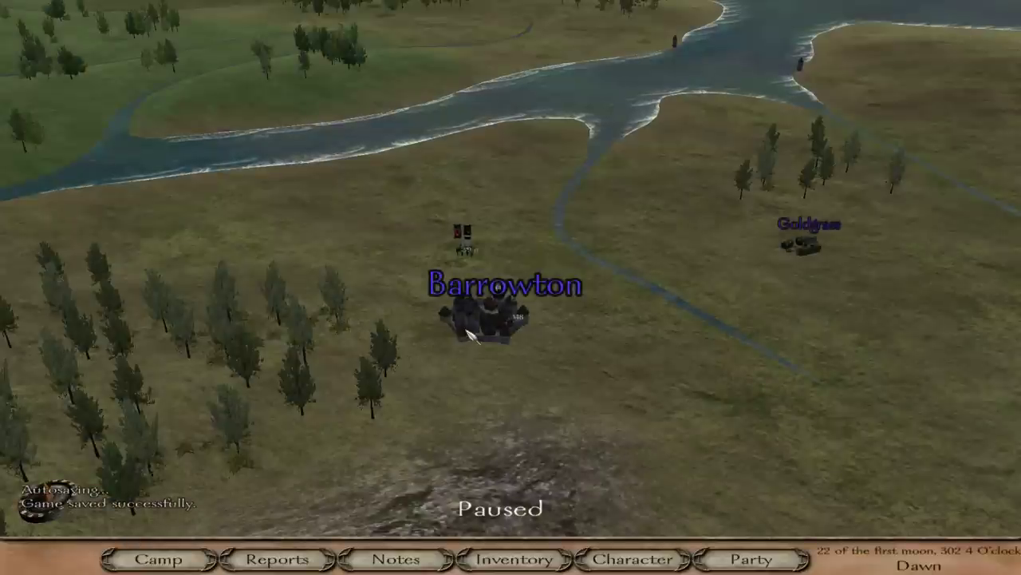
Export the player character Queen Selyse Lothston from the character statistics, overwriting the existing export file, and return to the character sheet.
mouse_move(519, 326)
key("c")
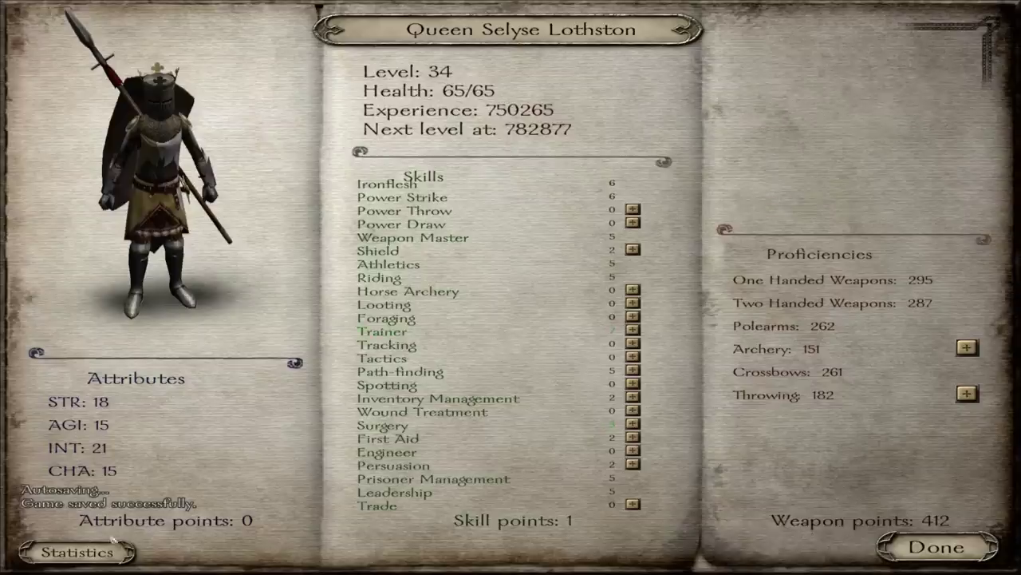
left_click(102, 558)
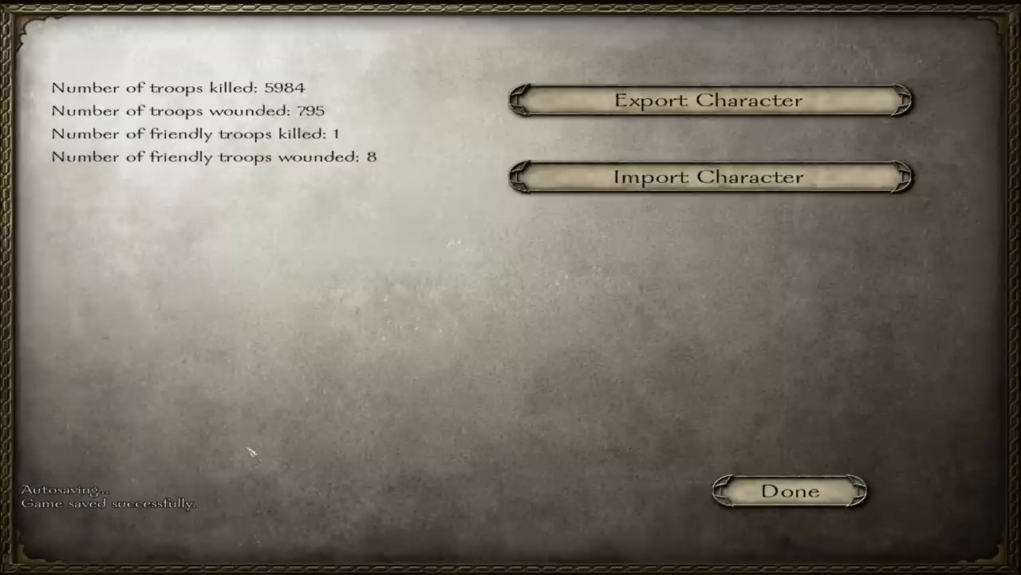
left_click(732, 104)
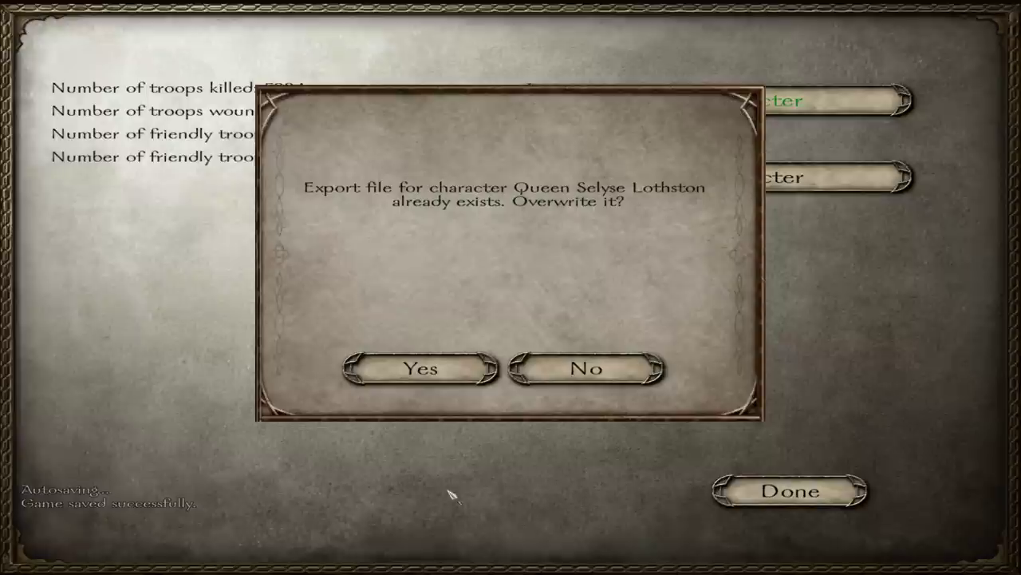
left_click(471, 375)
left_click(496, 371)
left_click(790, 491)
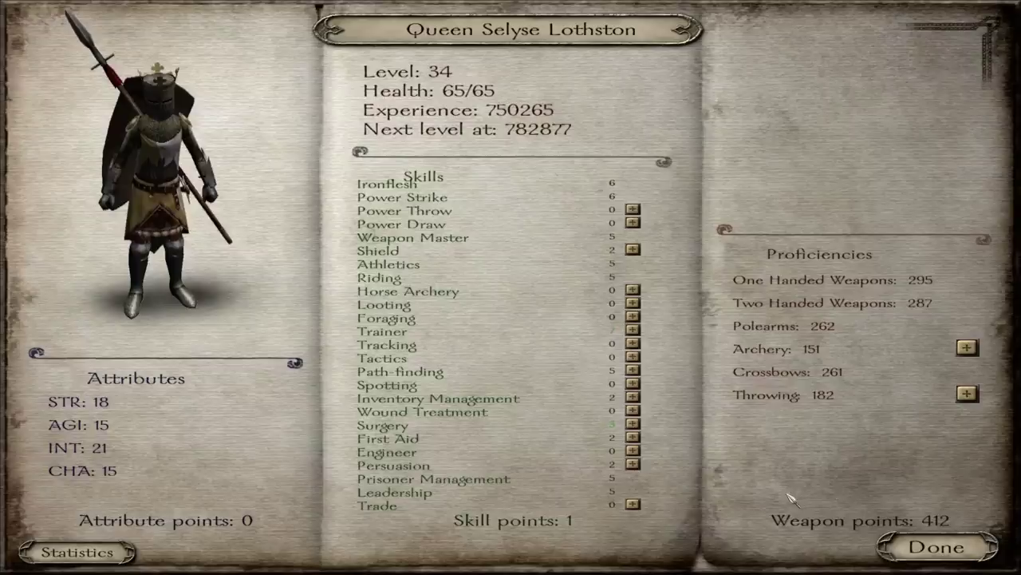
Switch to File Explorer and open the Queen Selyse Lothston character file in Notepad.
key("alt+Tab")
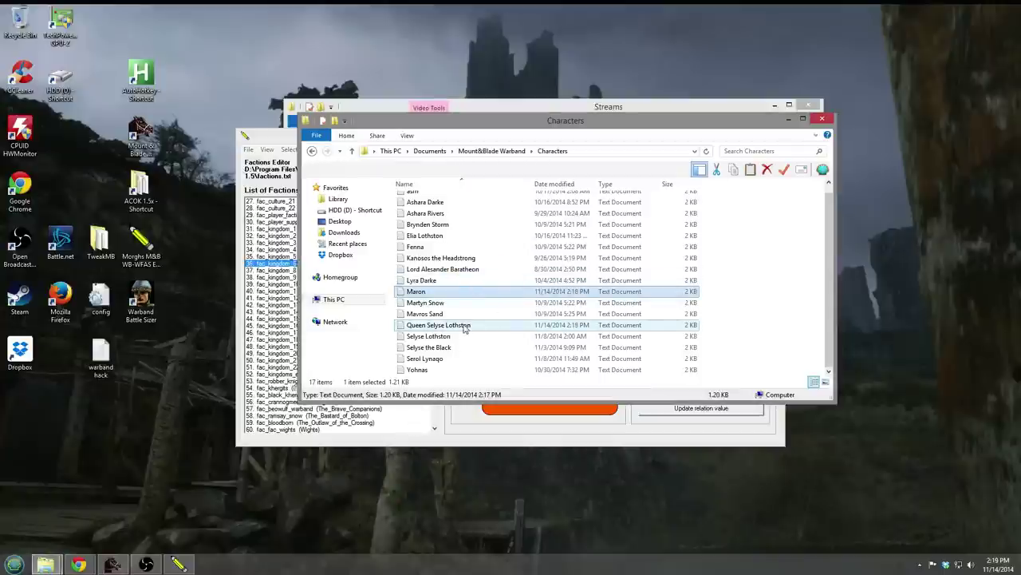
double_click(465, 327)
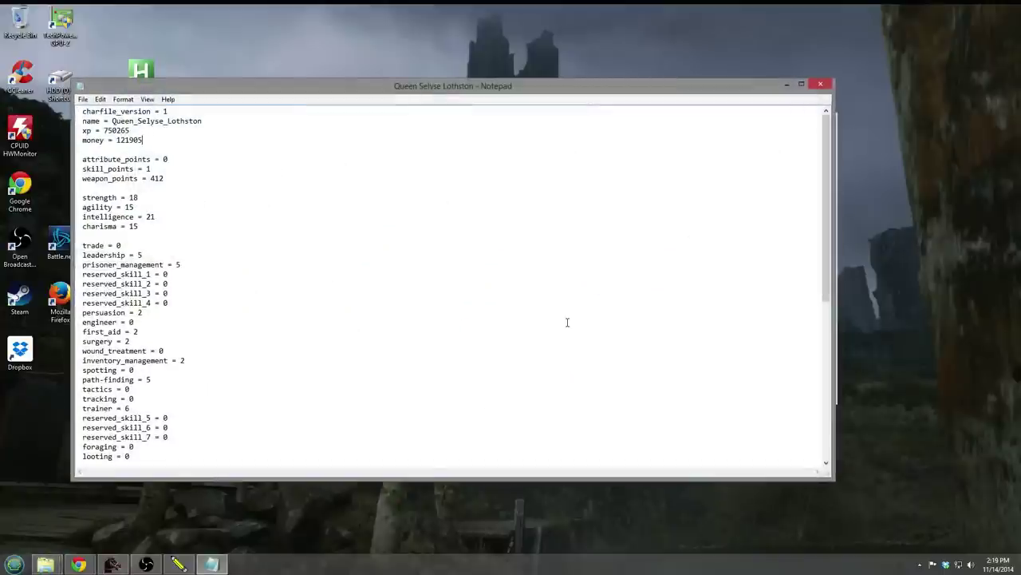
scroll(567, 322, "down", 1)
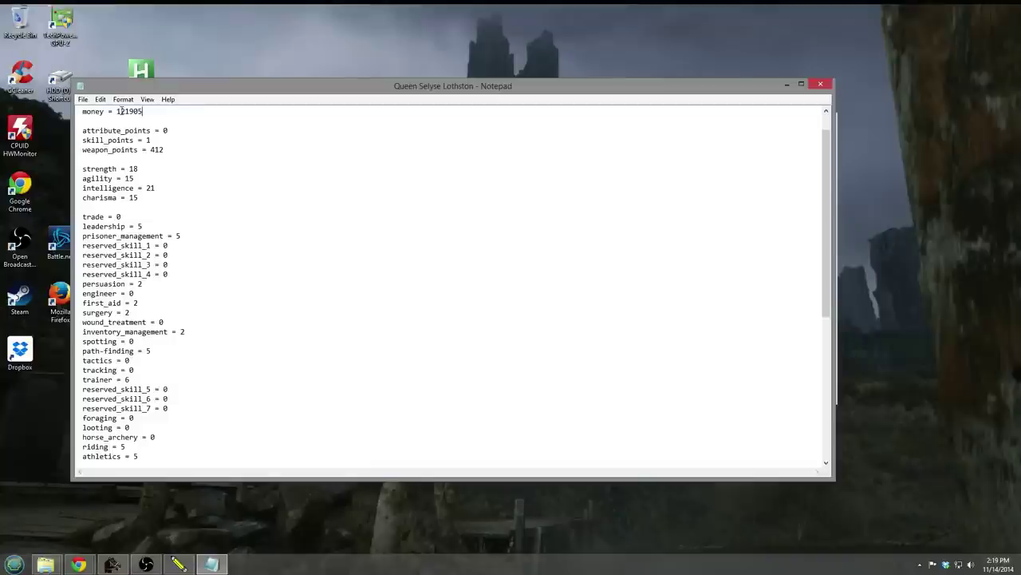
Try adding 0000 to the end of the money value in the character file.
left_click_drag(116, 111, 143, 112)
left_click(152, 112)
type("0000")
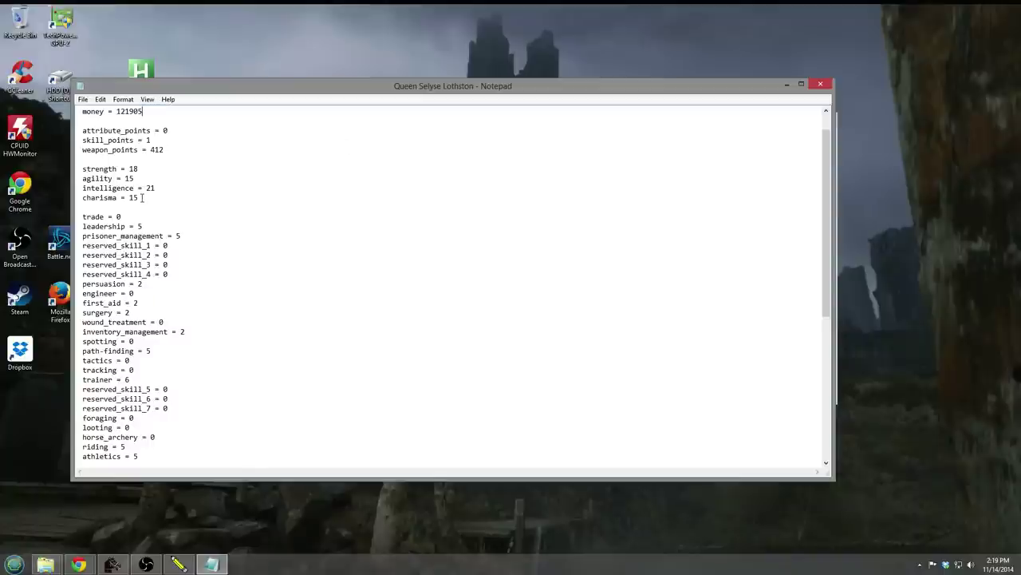
left_click(173, 202)
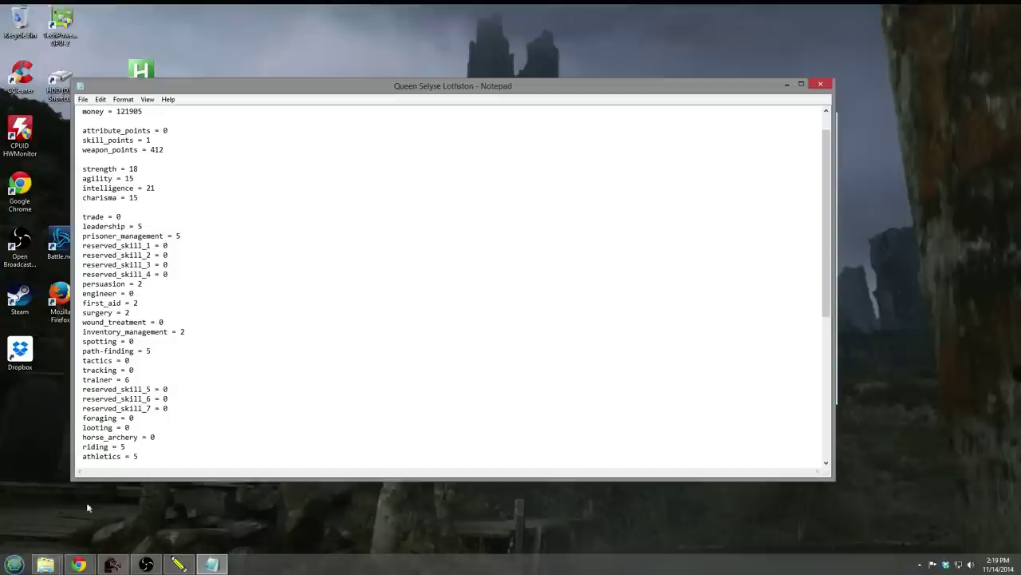
Look over the skill and weapon proficiency values in the rest of the file, and return to the attributes.
scroll(274, 346, "down", 9)
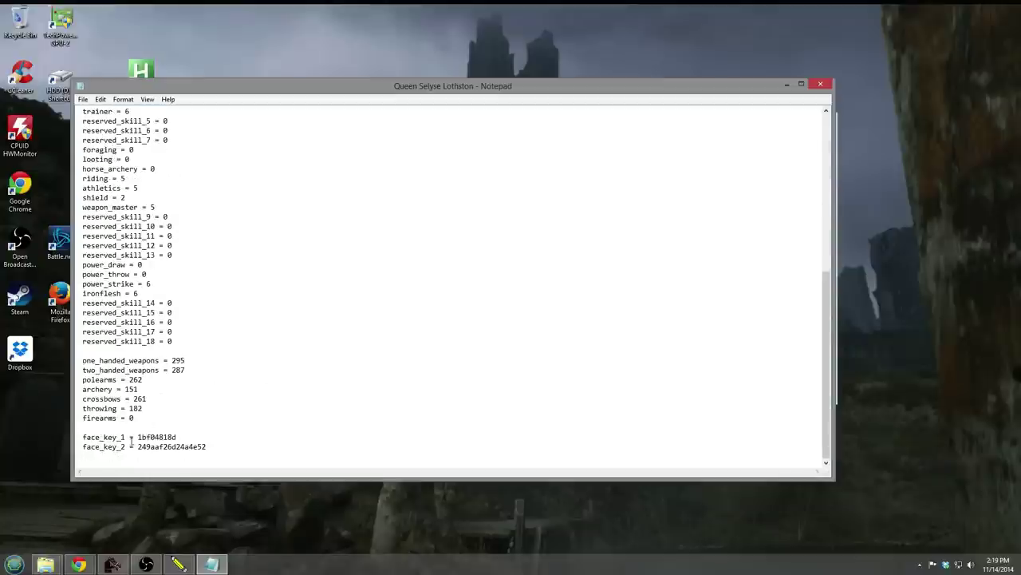
left_click_drag(128, 359, 171, 421)
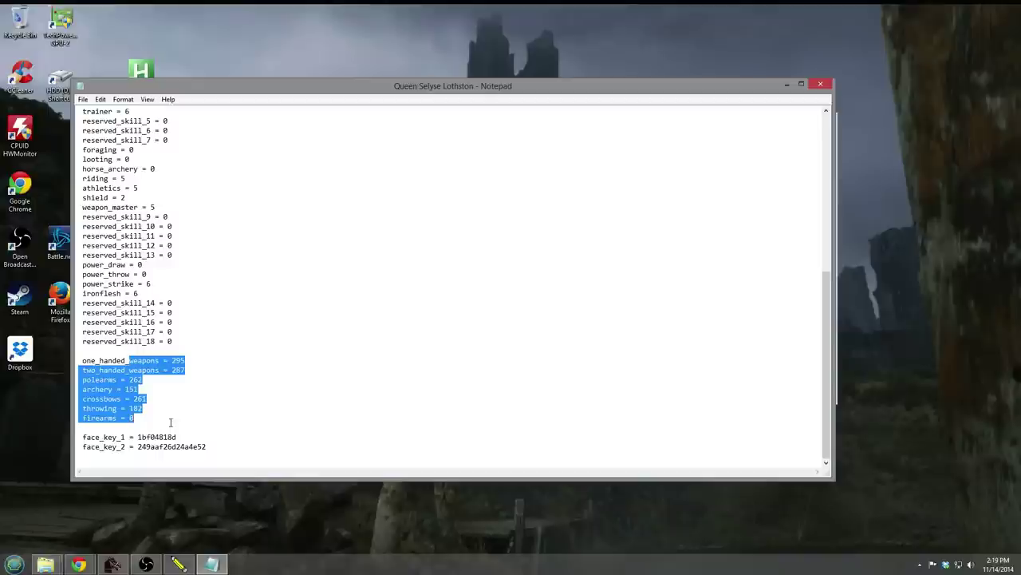
left_click(191, 293)
left_click_drag(829, 361, 828, 160)
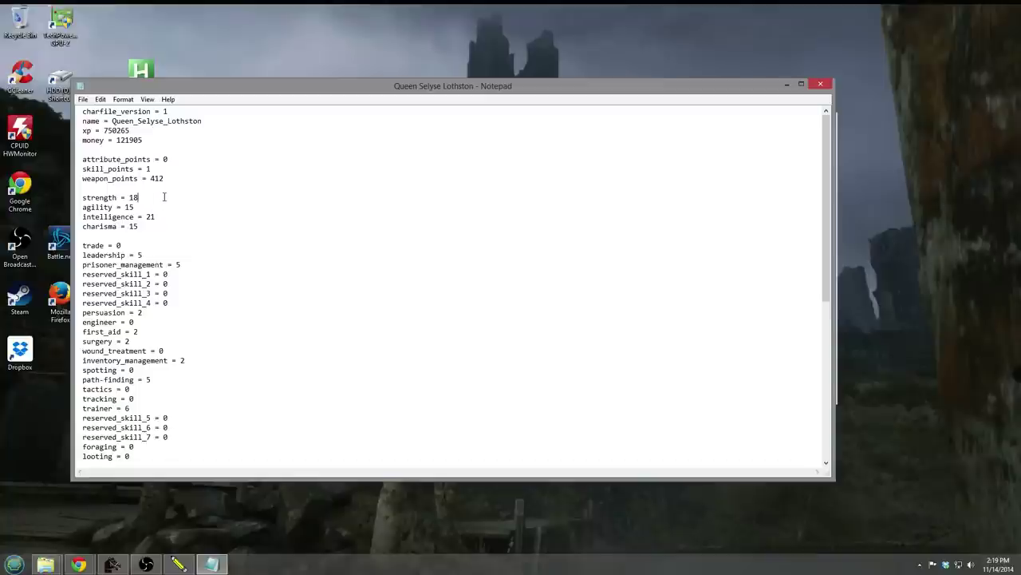
Try editing the strength value in the character file, and close the file without saving the changes.
key("BackSpace")
type("7")
left_click(108, 303)
left_click_drag(128, 197, 142, 199)
key("BackSpace")
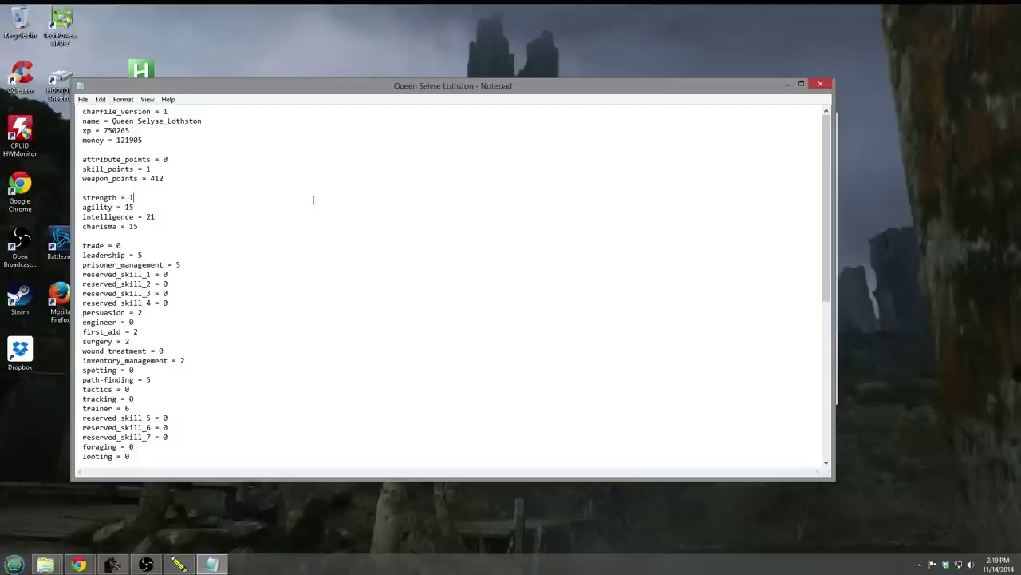
left_click(830, 83)
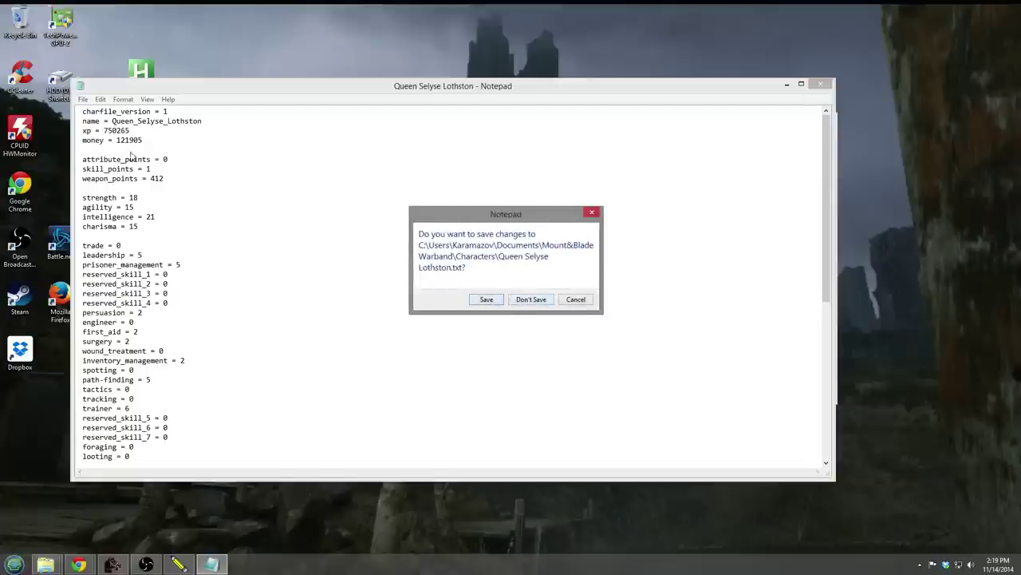
left_click(532, 300)
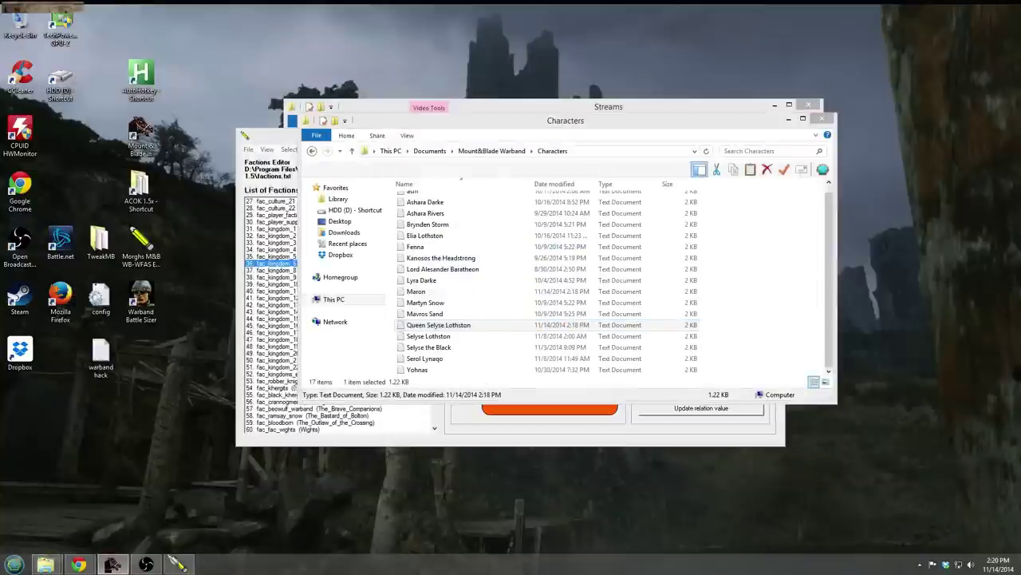
Switch back to Mount&Blade Warband, import the player character from its exported file, and close the character sheet.
key("alt+Tab")
key("alt+Tab")
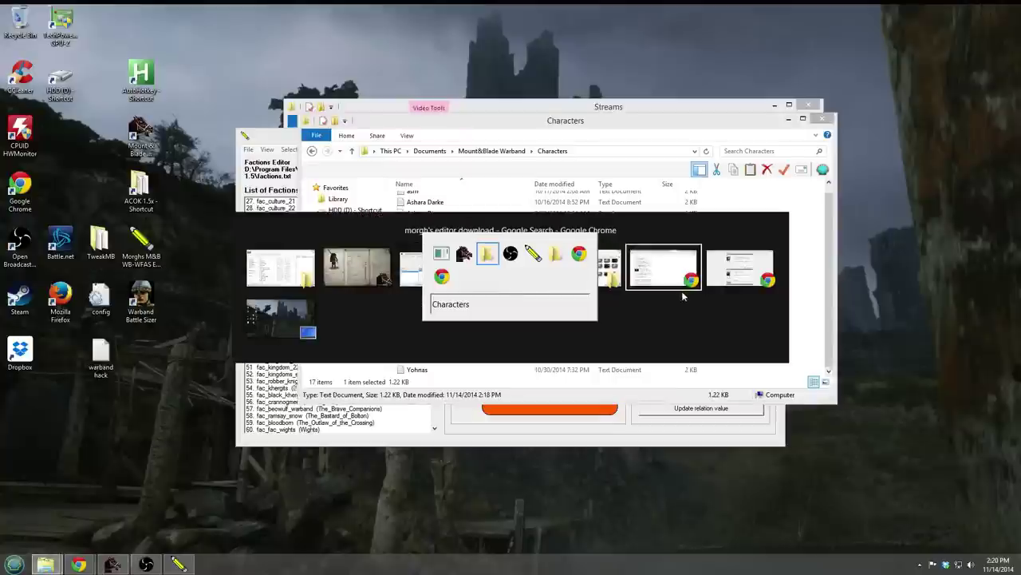
key("alt+Tab")
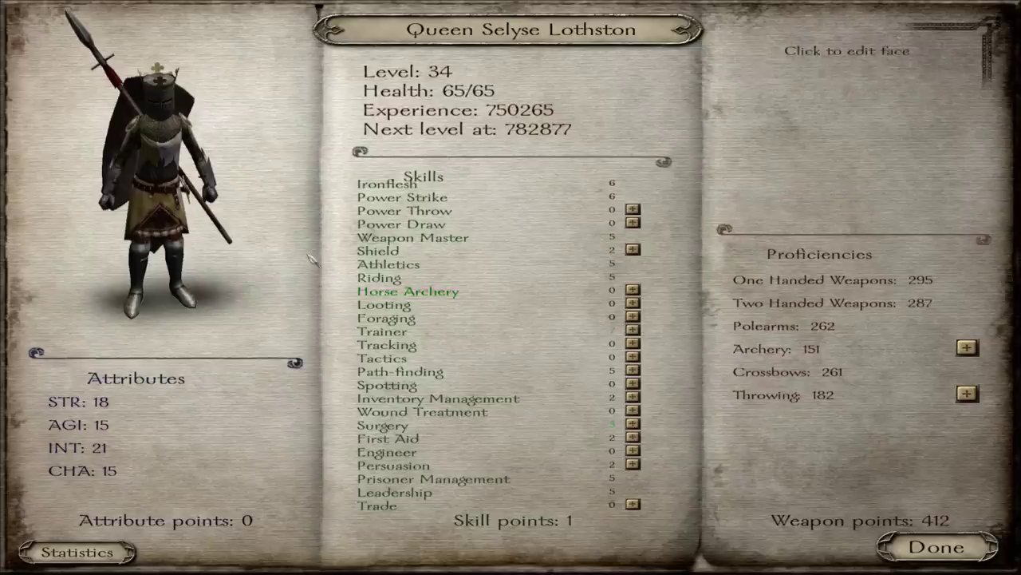
left_click(110, 551)
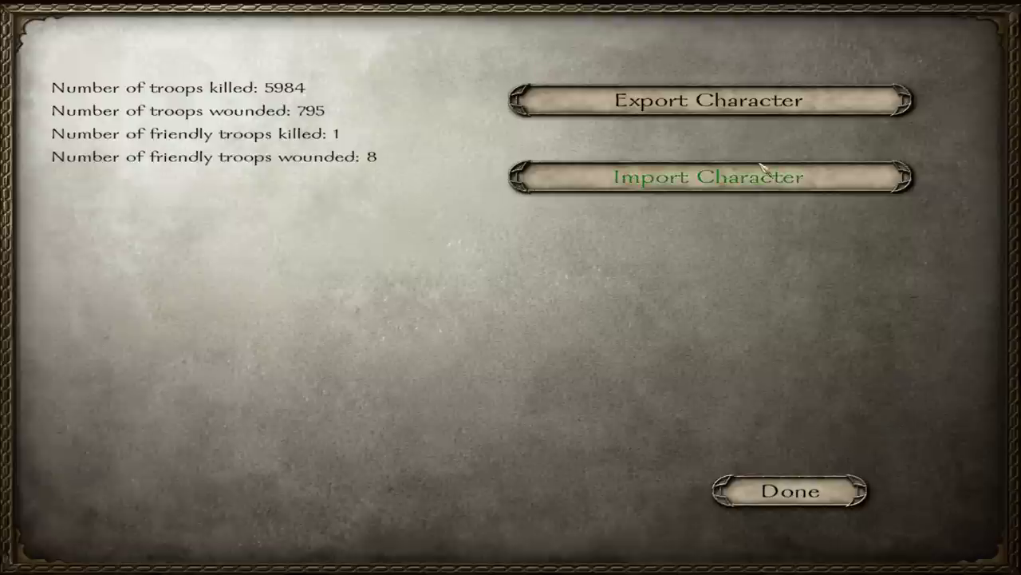
left_click(710, 177)
left_click(423, 368)
left_click(472, 367)
left_click(790, 491)
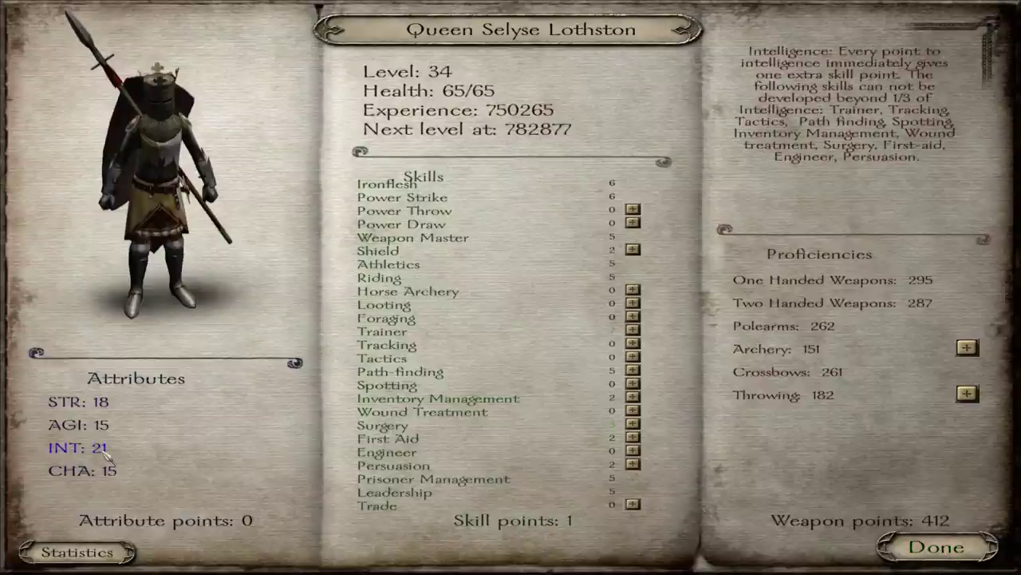
left_click(933, 530)
Look through the company's member list on the party screen and return to the world map.
mouse_move(506, 324)
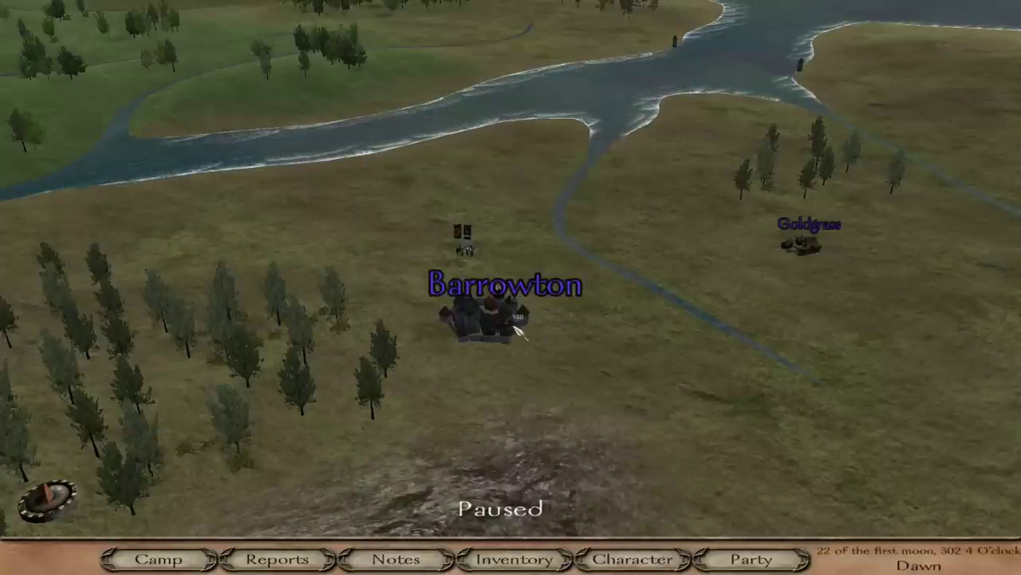
key("p")
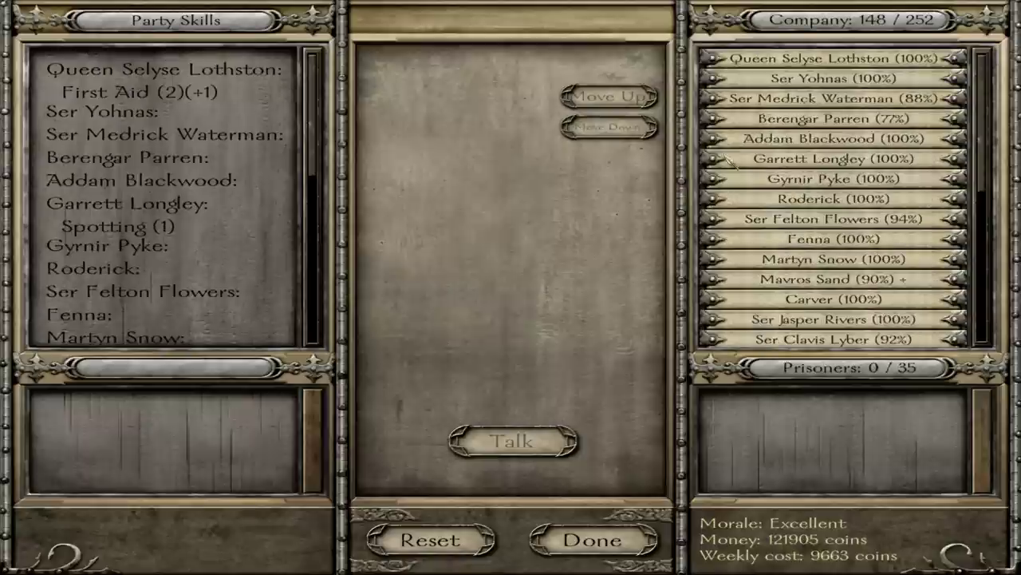
scroll(833, 200, "down", 5)
left_click(579, 540)
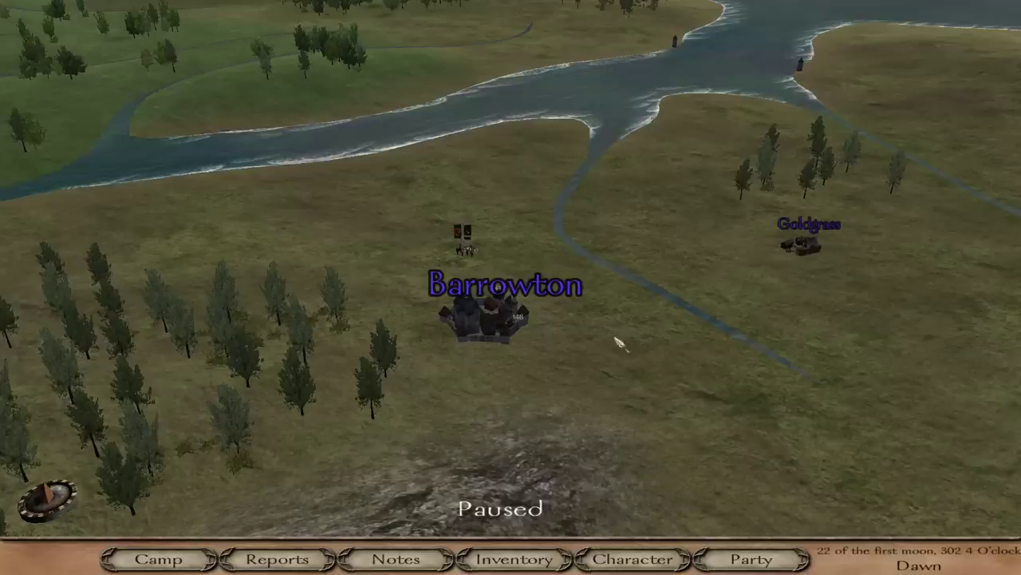
Switch out of the game to the Faction Editor in Morgh's Mount and Blade WB/WFAS Editor.
mouse_move(465, 250)
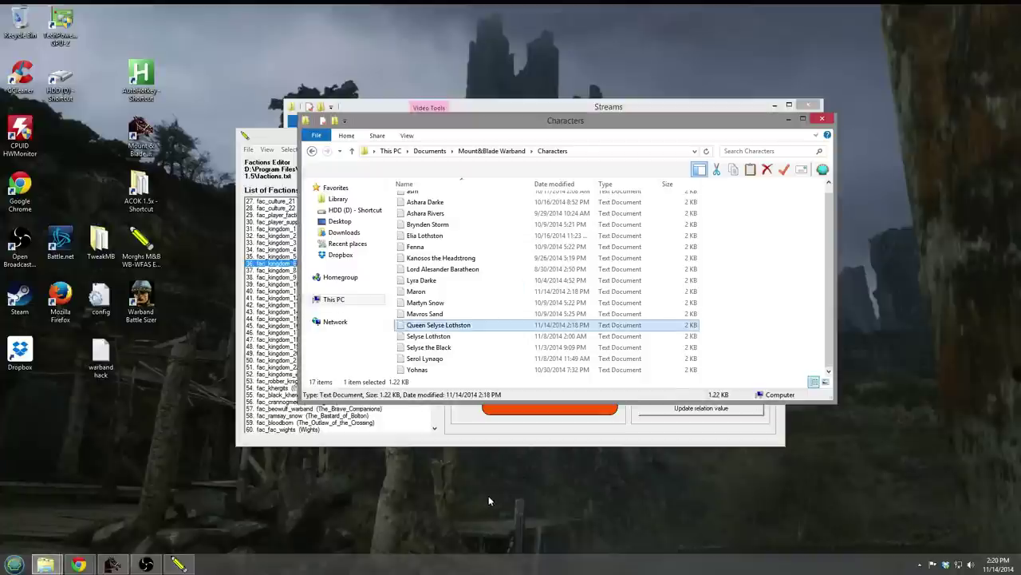
key("alt+Tab")
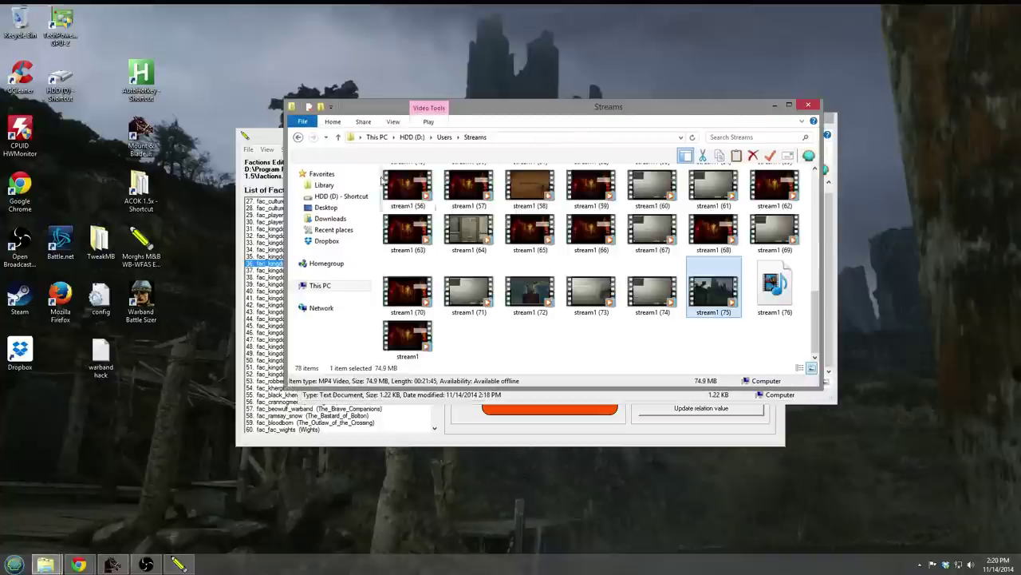
left_click(271, 140)
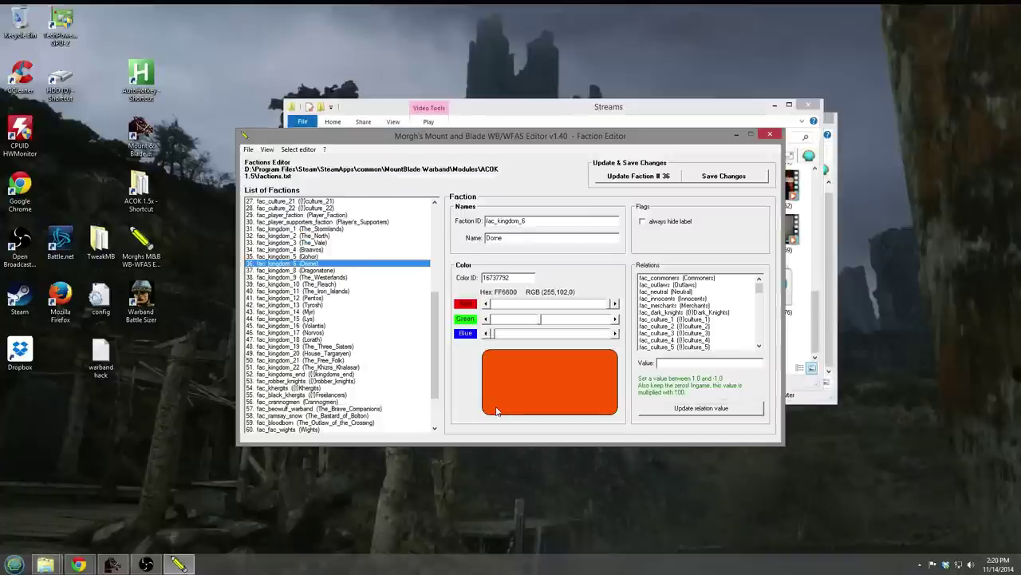